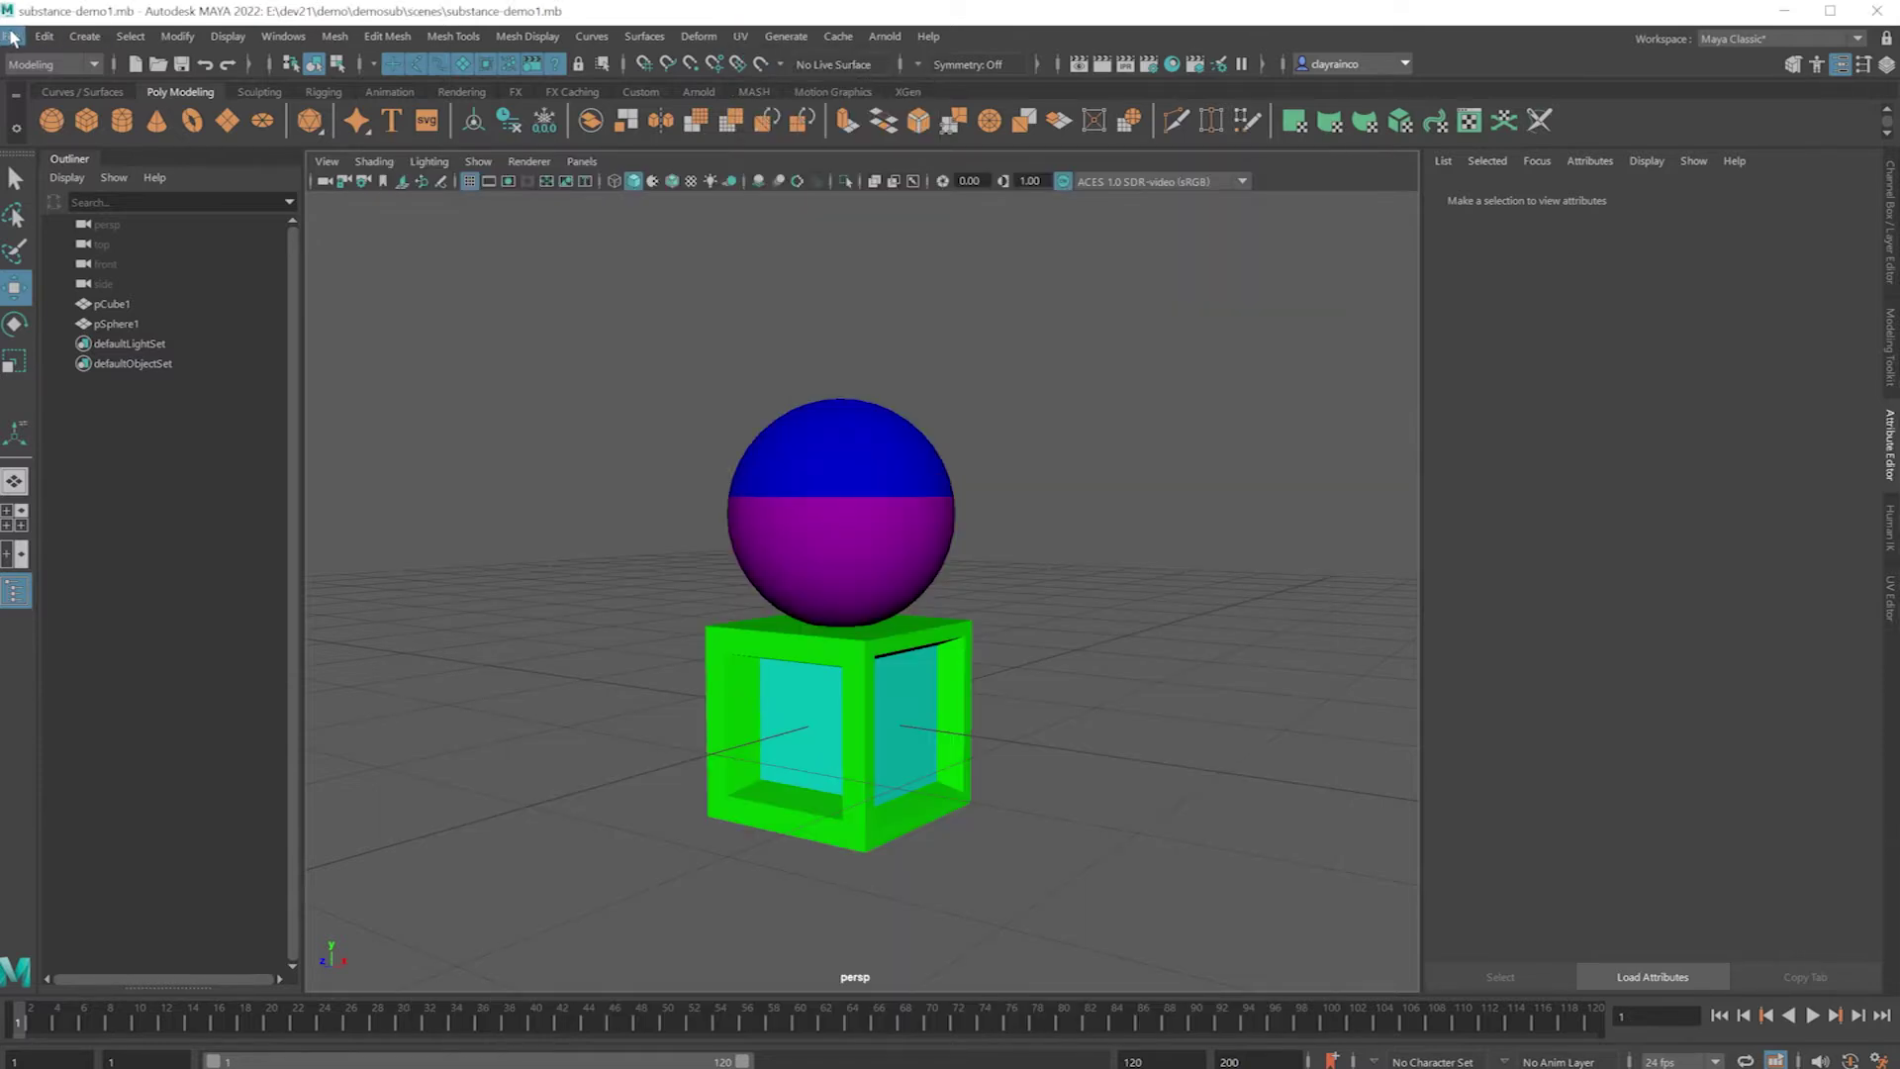
Save the scene under the new name substance-demo1a.mb in the scenes folder.
{"action": "left_click", "coordinate": [12, 37]}
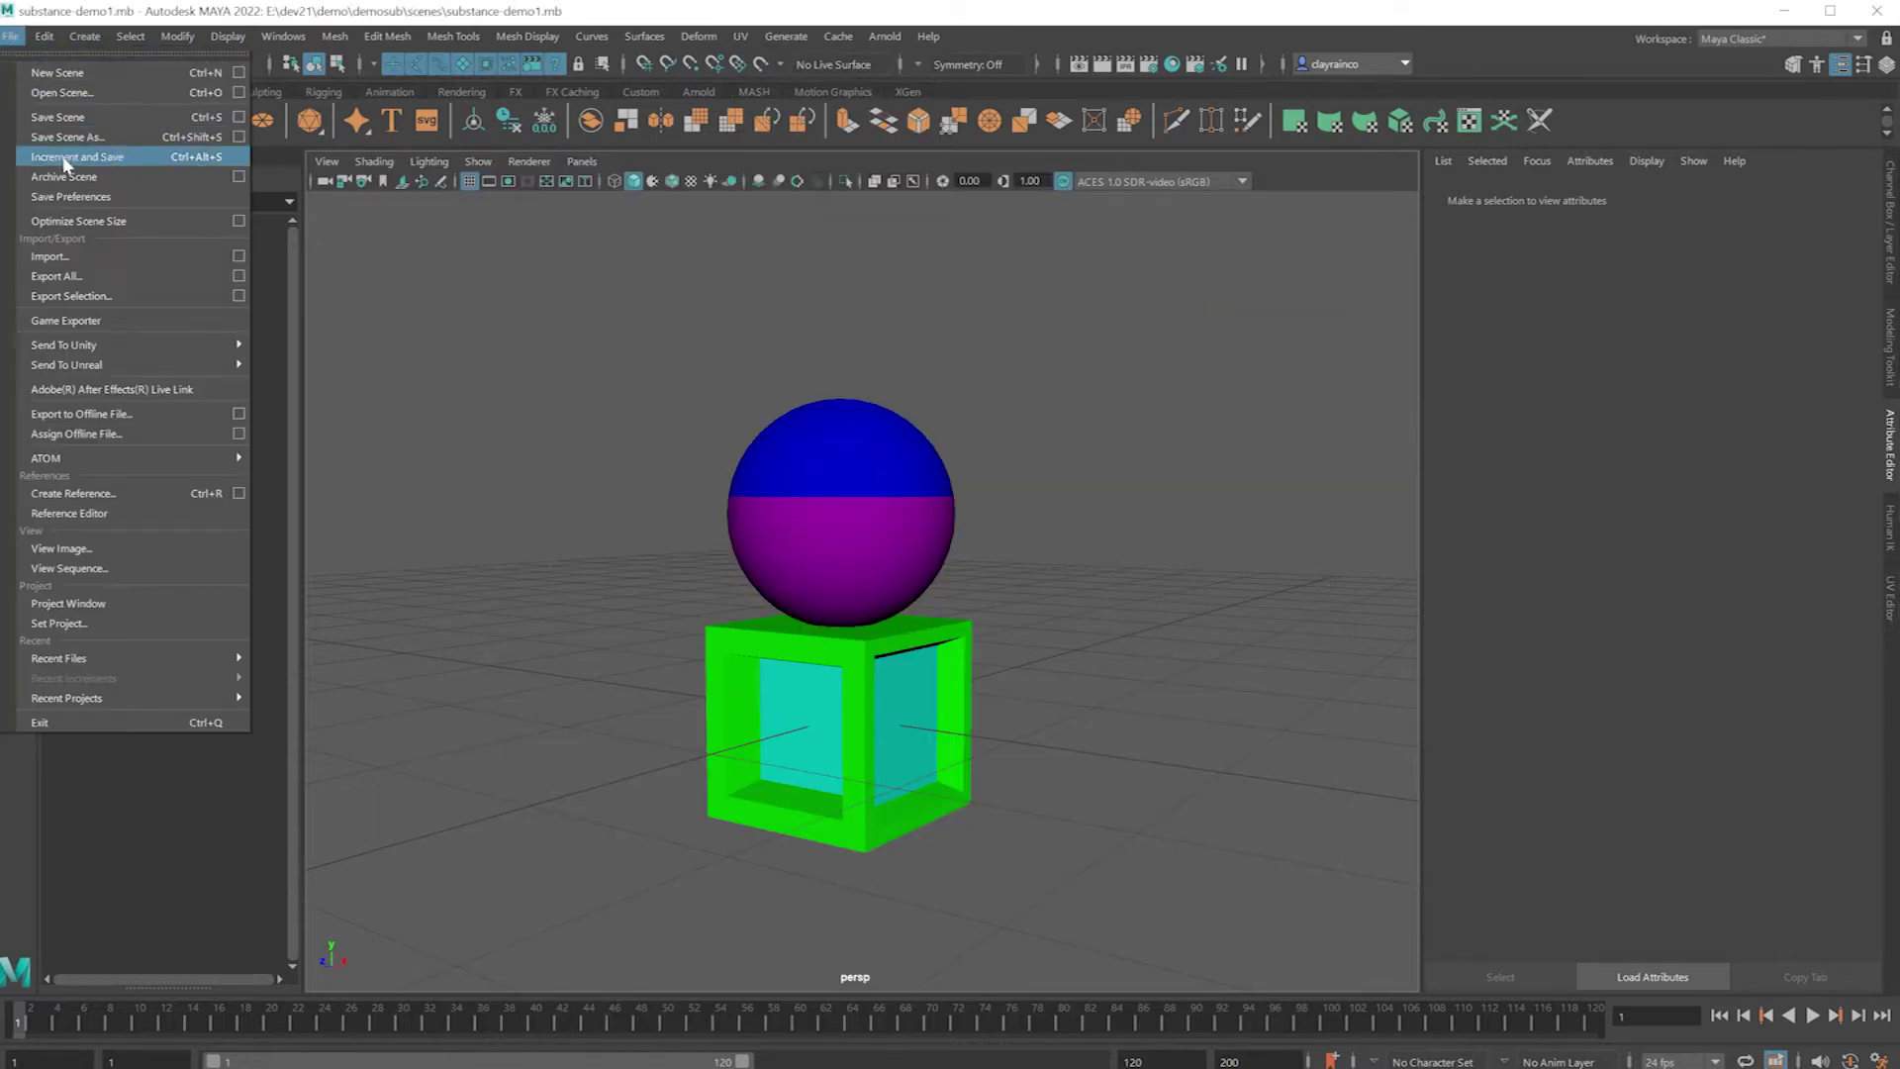
{"action": "left_click", "coordinate": [62, 138]}
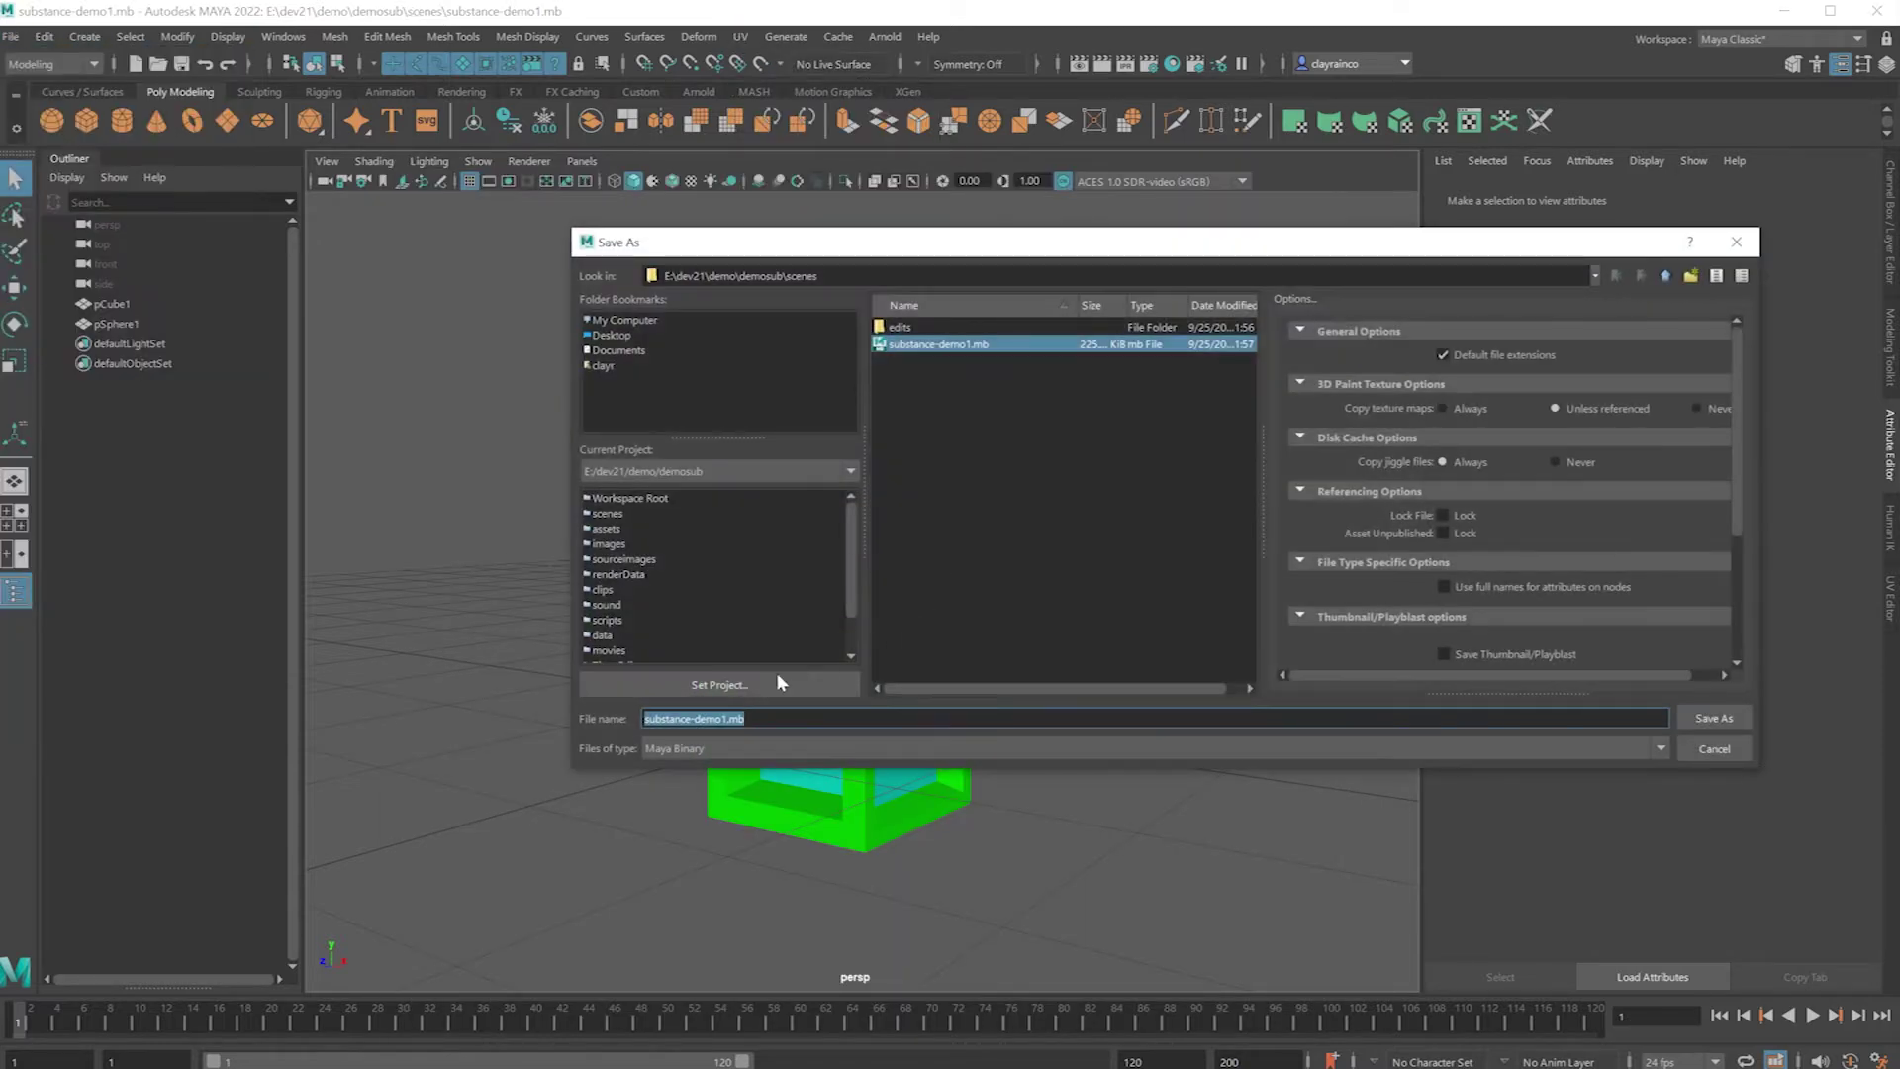
{"action": "left_click", "coordinate": [727, 718]}
{"action": "type", "text": "a"}
{"action": "left_click", "coordinate": [1707, 720]}
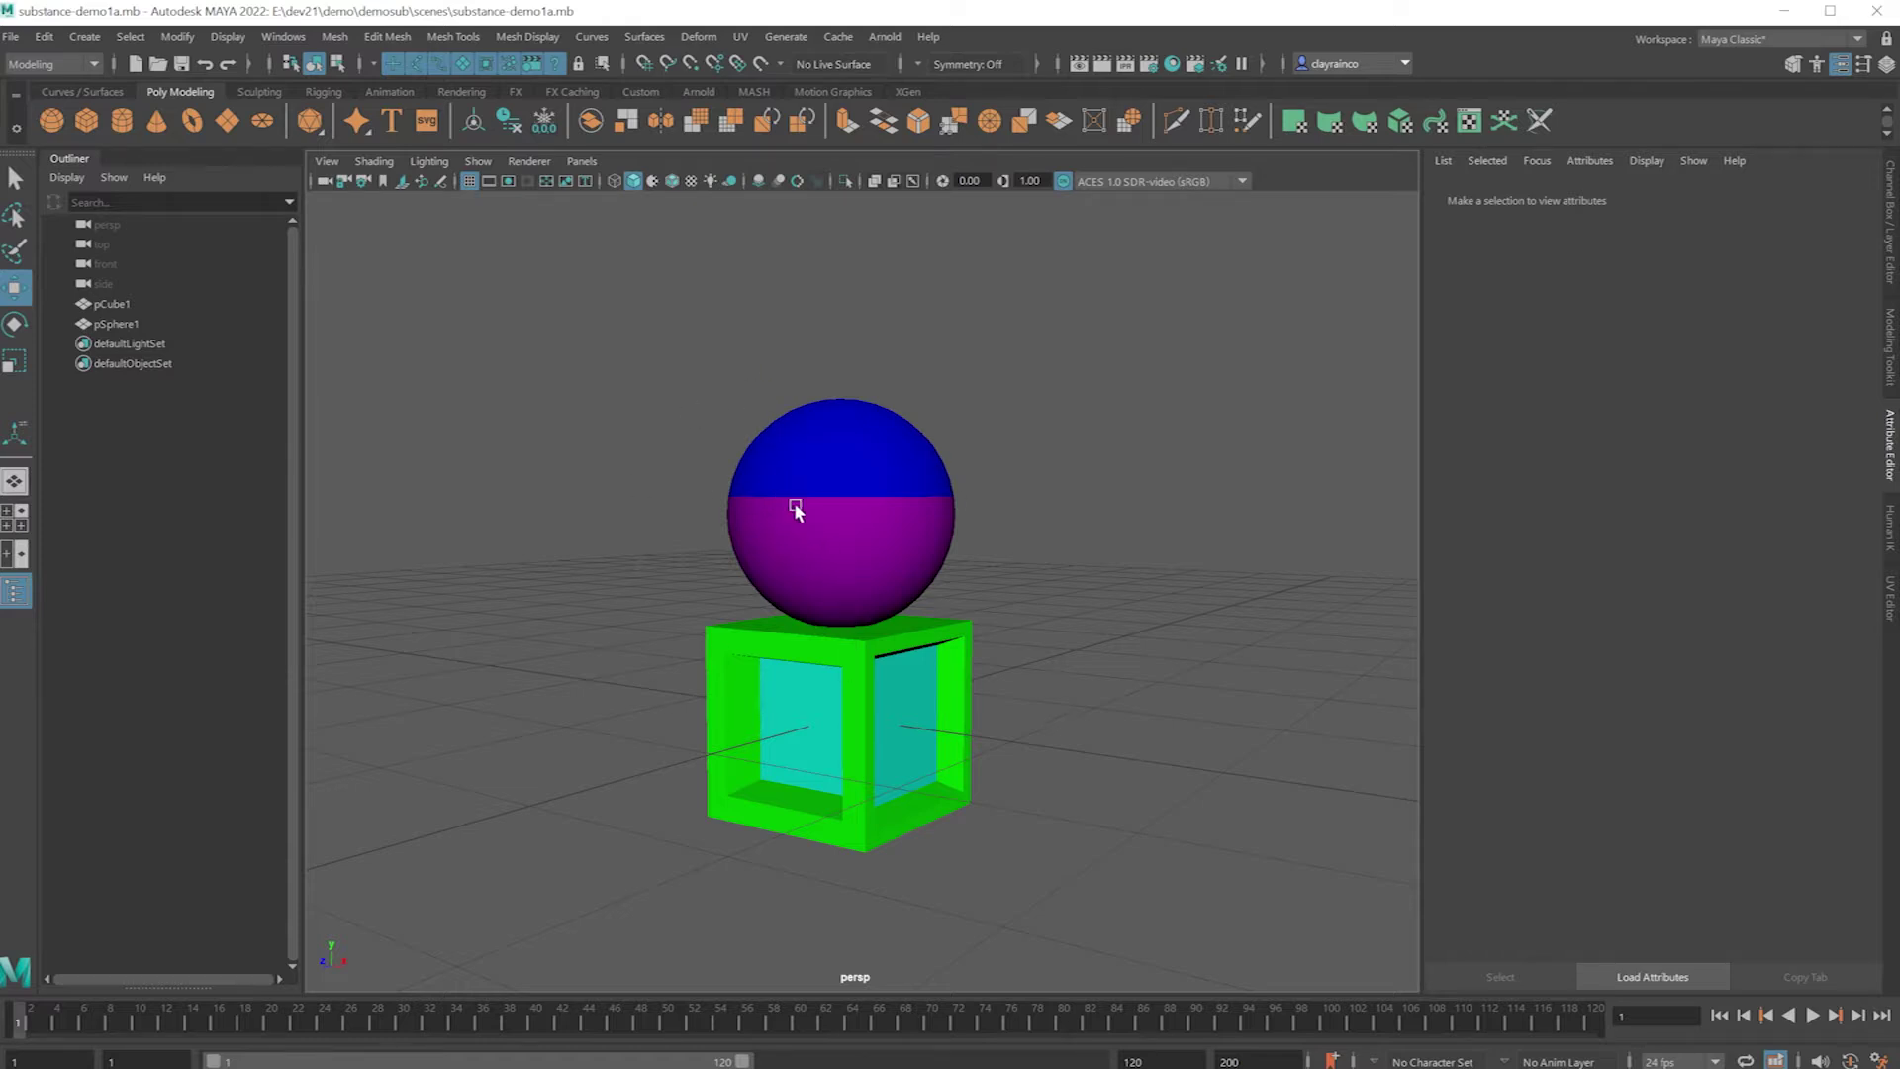
Add an Arnold Skydome Light and test-render the sphere and box with the Arnold Renderer.
{"action": "left_click", "coordinate": [885, 36]}
{"action": "mouse_move", "coordinate": [921, 135]}
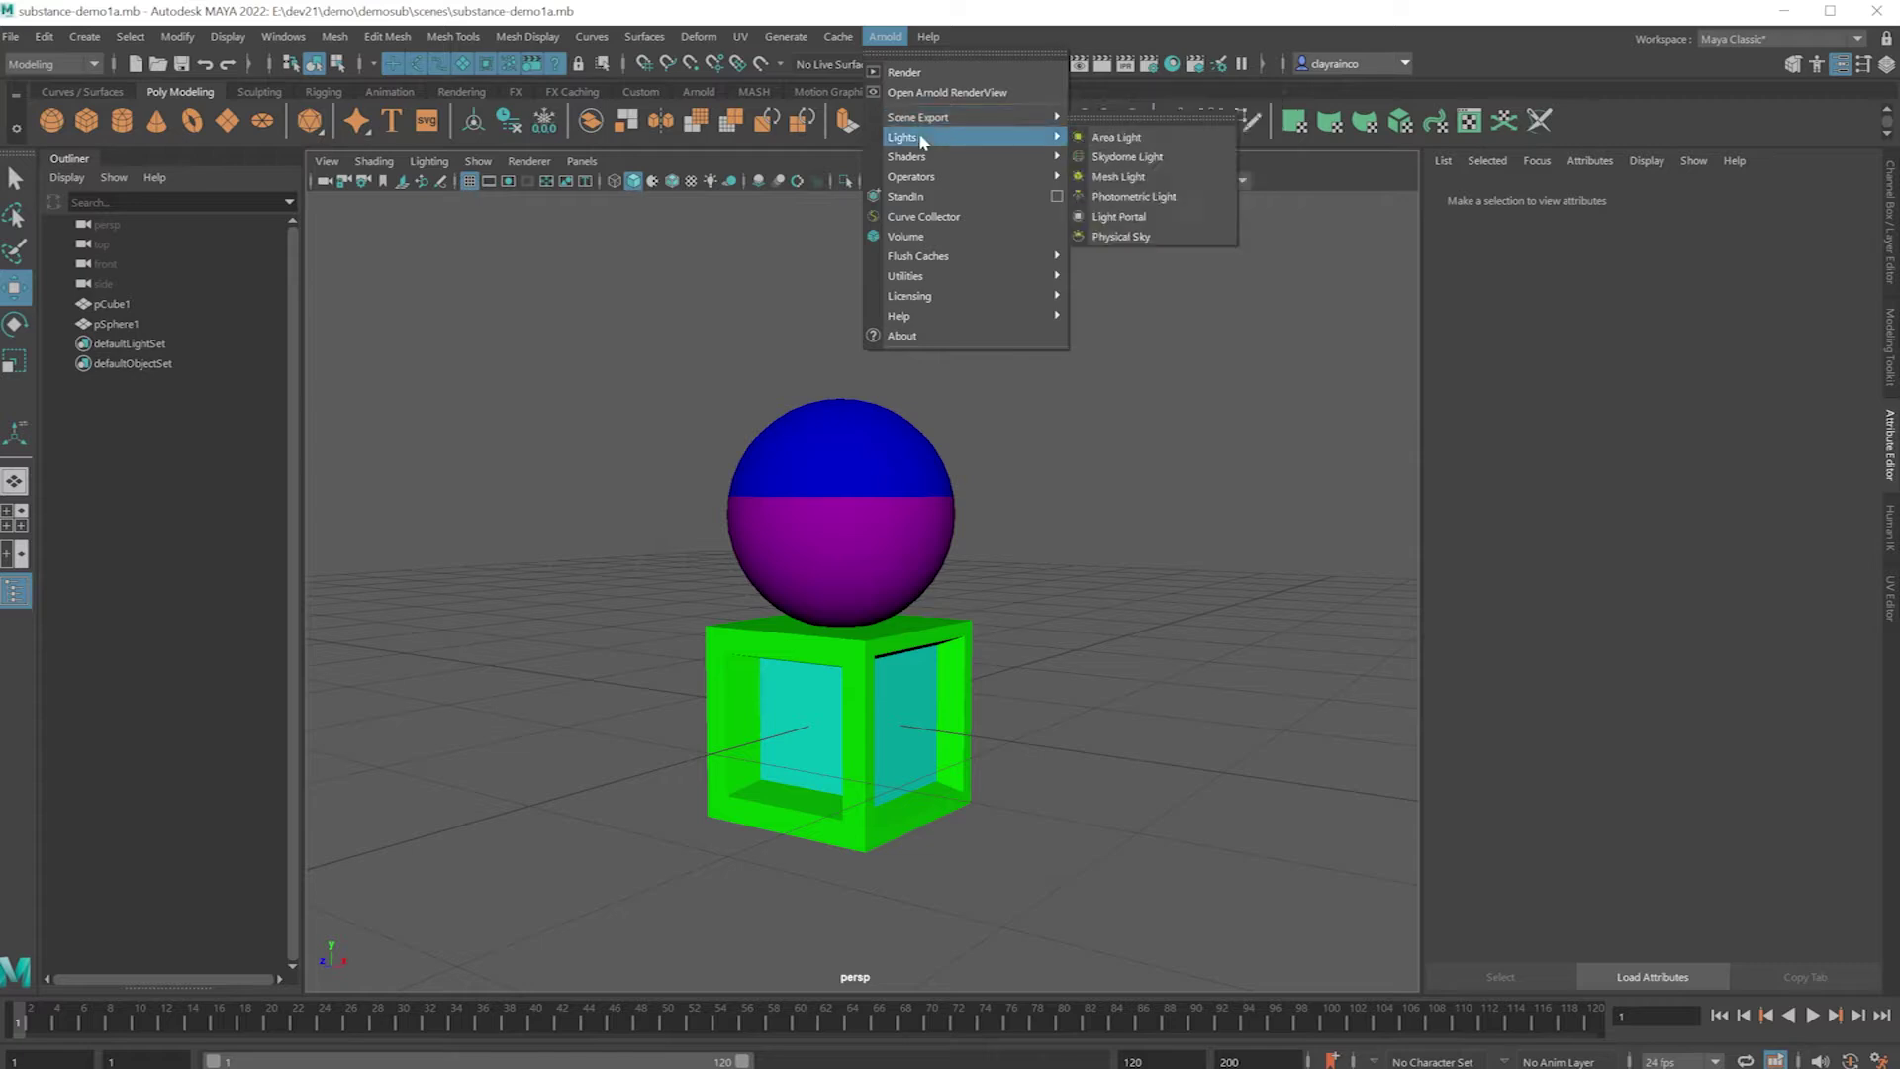
{"action": "left_click", "coordinate": [1134, 160]}
{"action": "left_click", "coordinate": [1101, 65]}
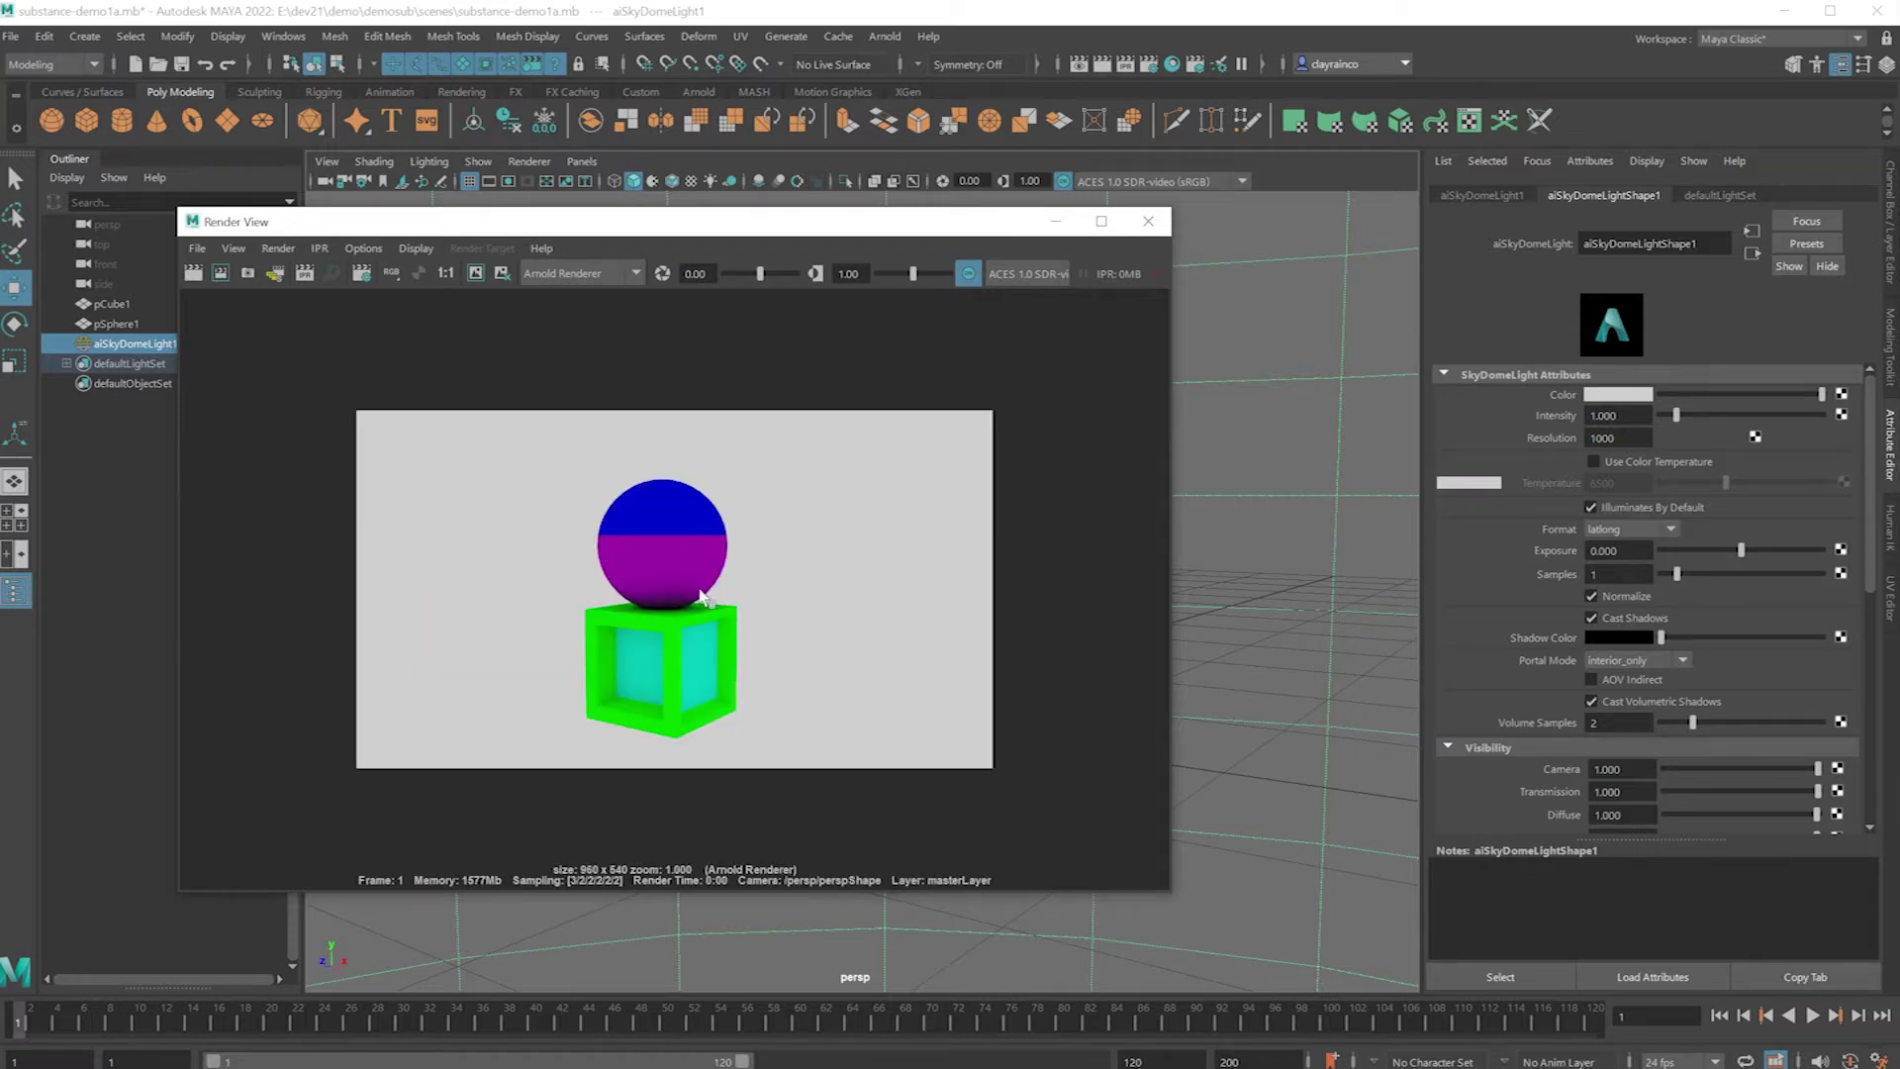
{"action": "left_click", "coordinate": [1147, 221]}
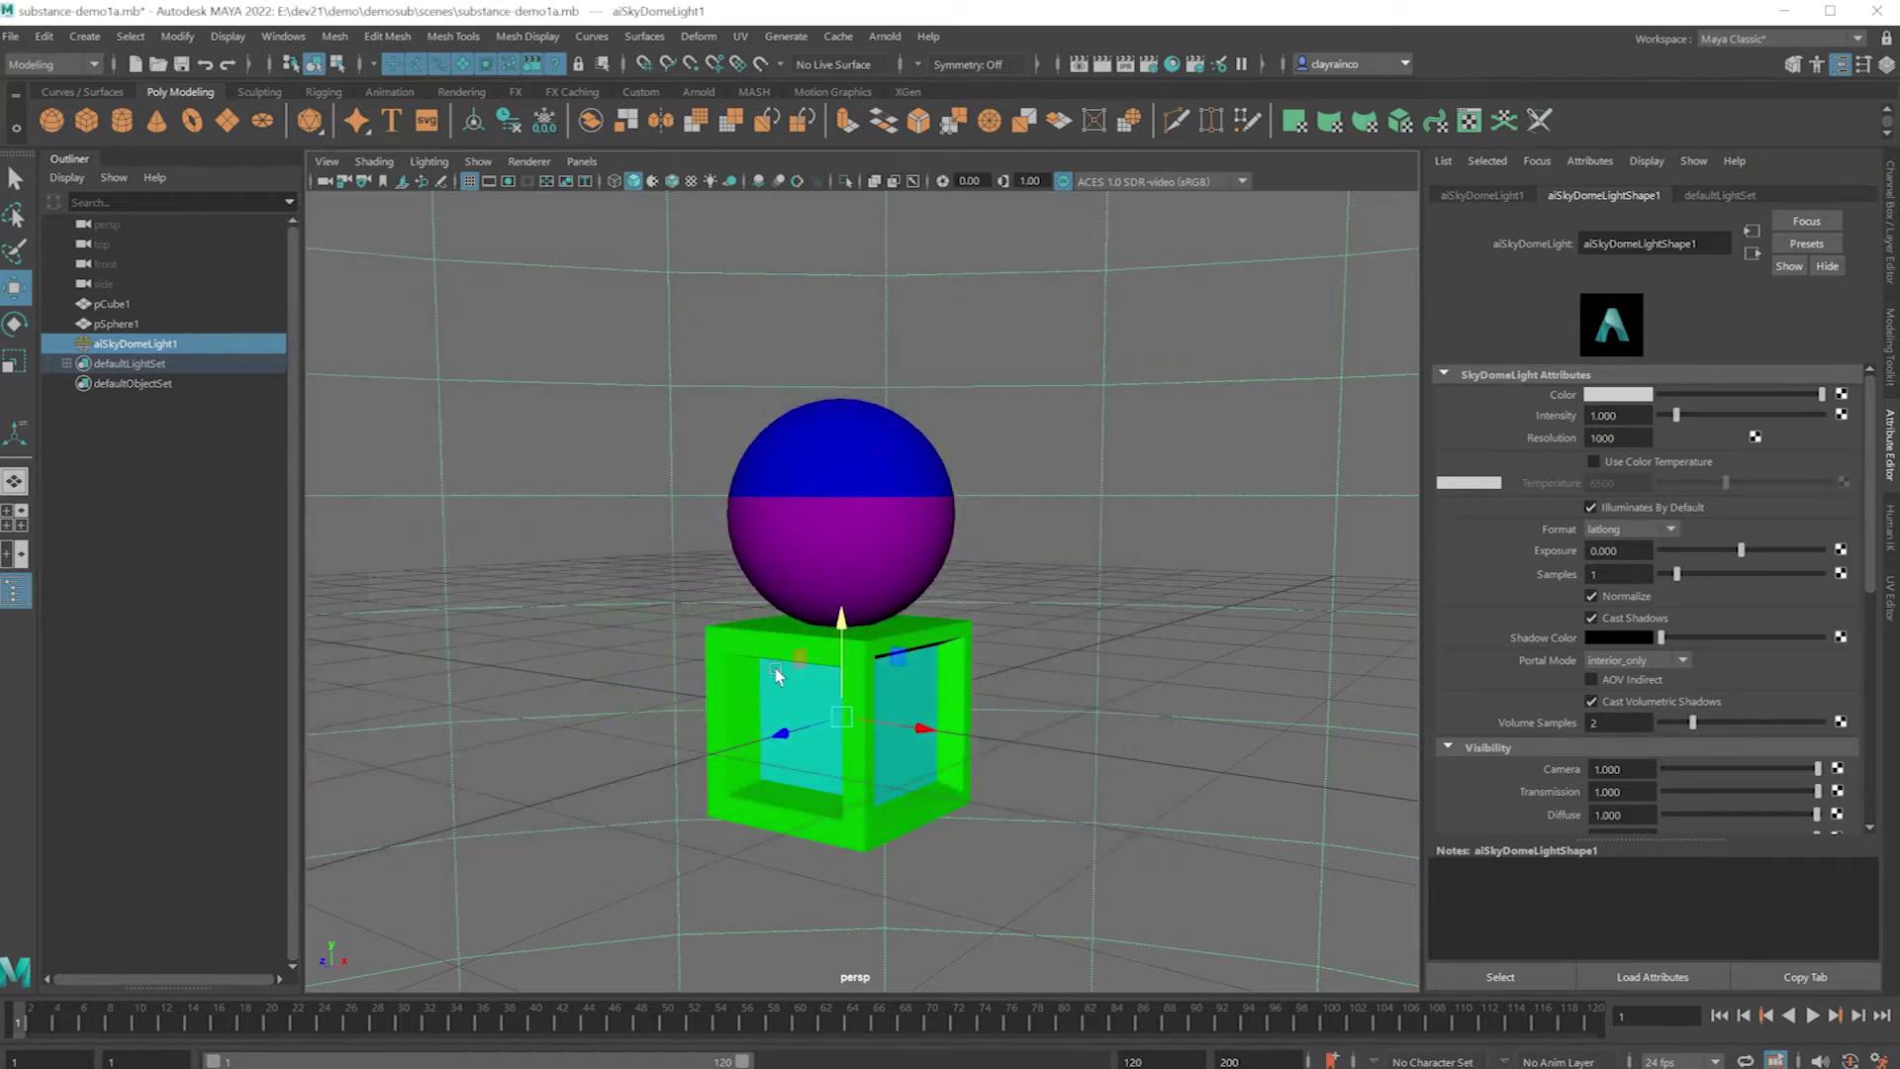
Duplicate the sphere and cube together and move the copies along one axis to stand beside and behind the originals.
{"action": "left_click", "coordinate": [820, 653]}
{"action": "left_click", "coordinate": [819, 653], "text": "shift"}
{"action": "mouse_move", "coordinate": [912, 727]}
{"action": "left_mouse_down", "text": "shift"}
{"action": "mouse_move", "coordinate": [528, 633]}
{"action": "mouse_move", "coordinate": [670, 690]}
{"action": "left_mouse_up", "text": "shift"}
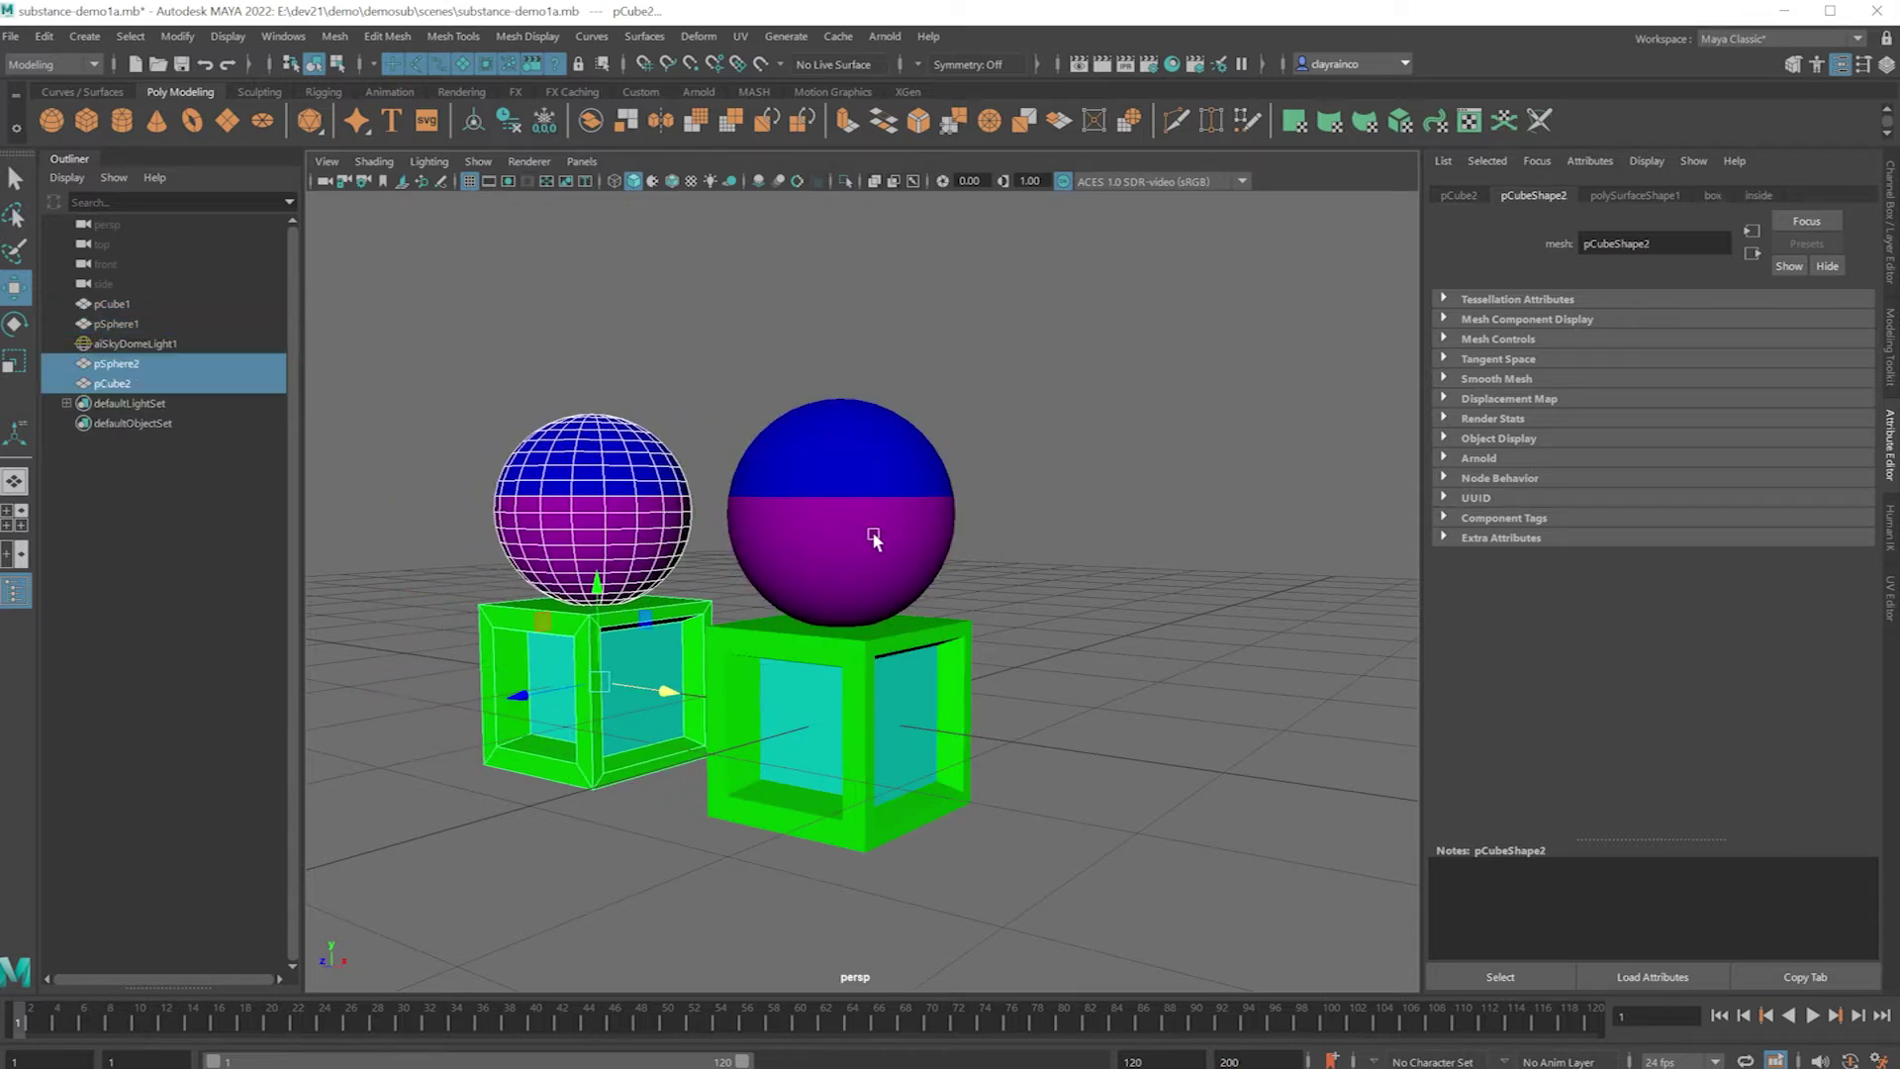
Delete the construction history of the original sphere and of the original cube.
{"action": "left_click", "coordinate": [841, 473]}
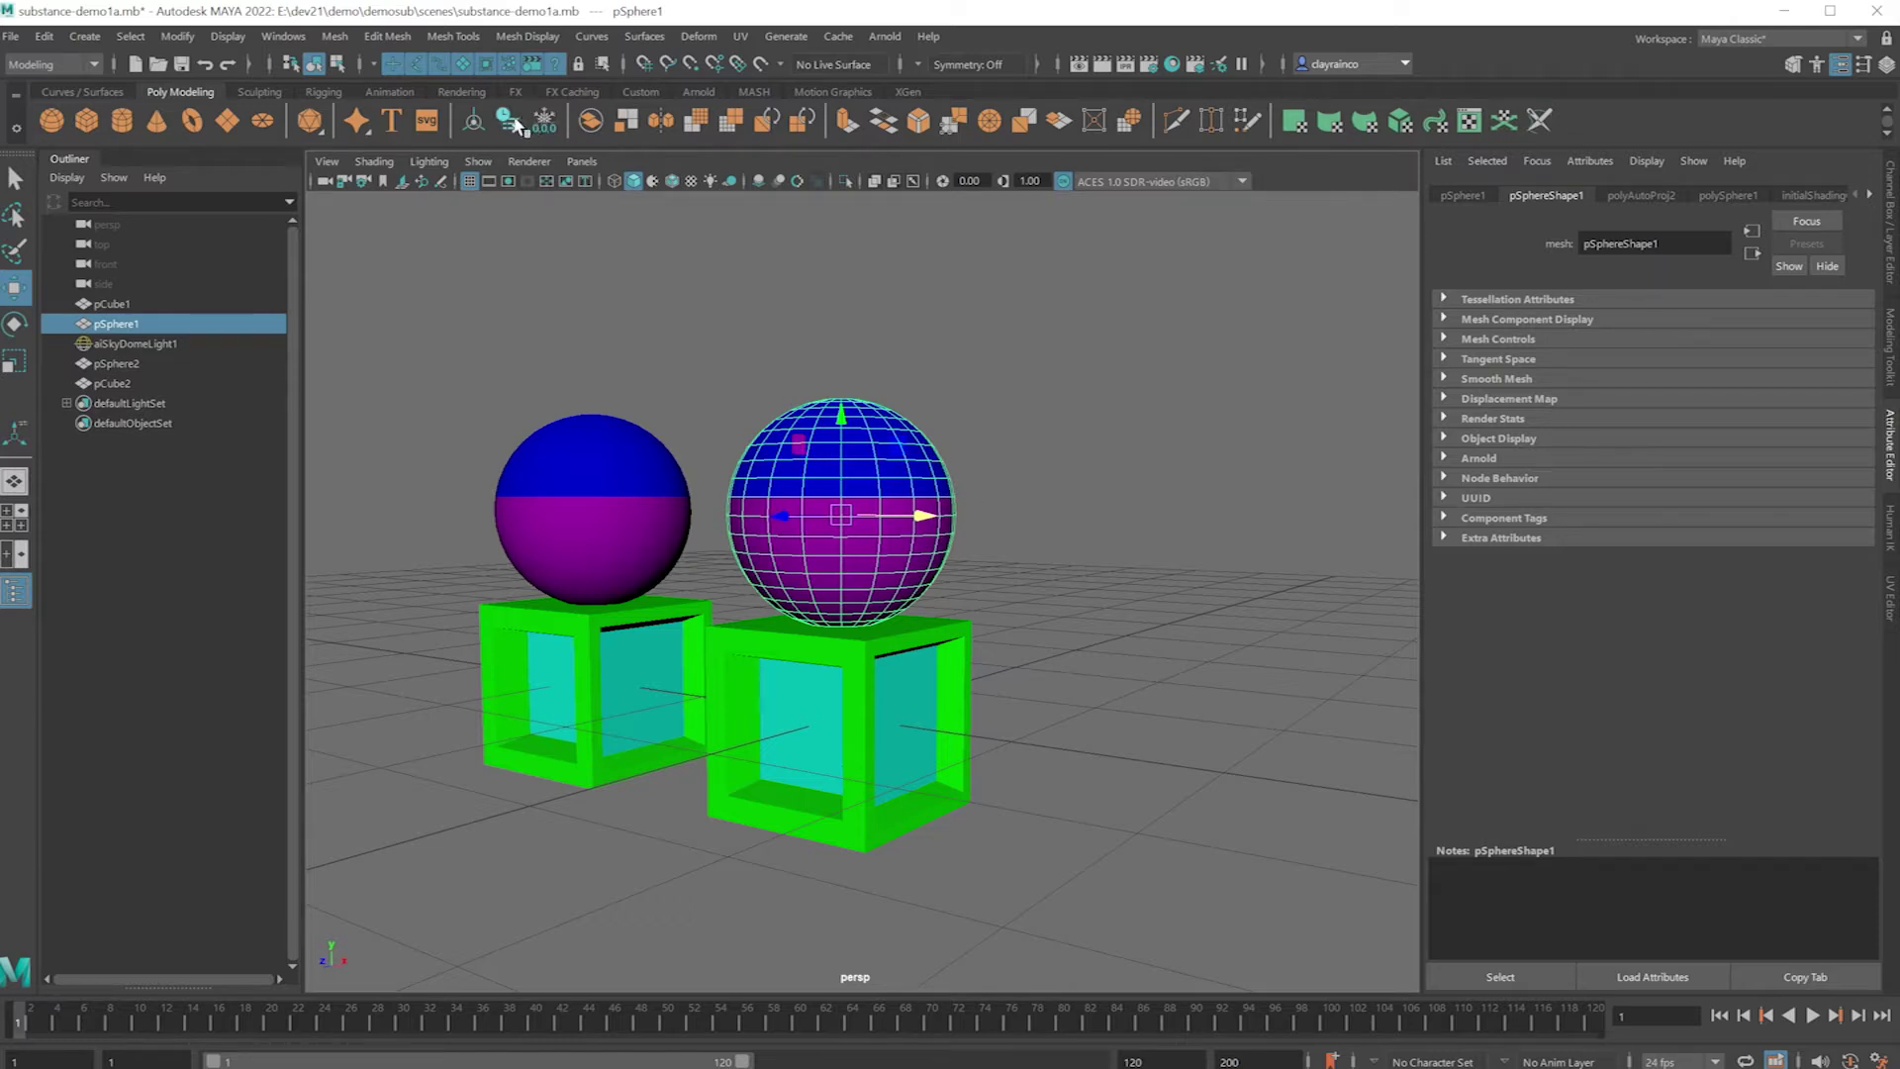
{"action": "left_click", "coordinate": [826, 649]}
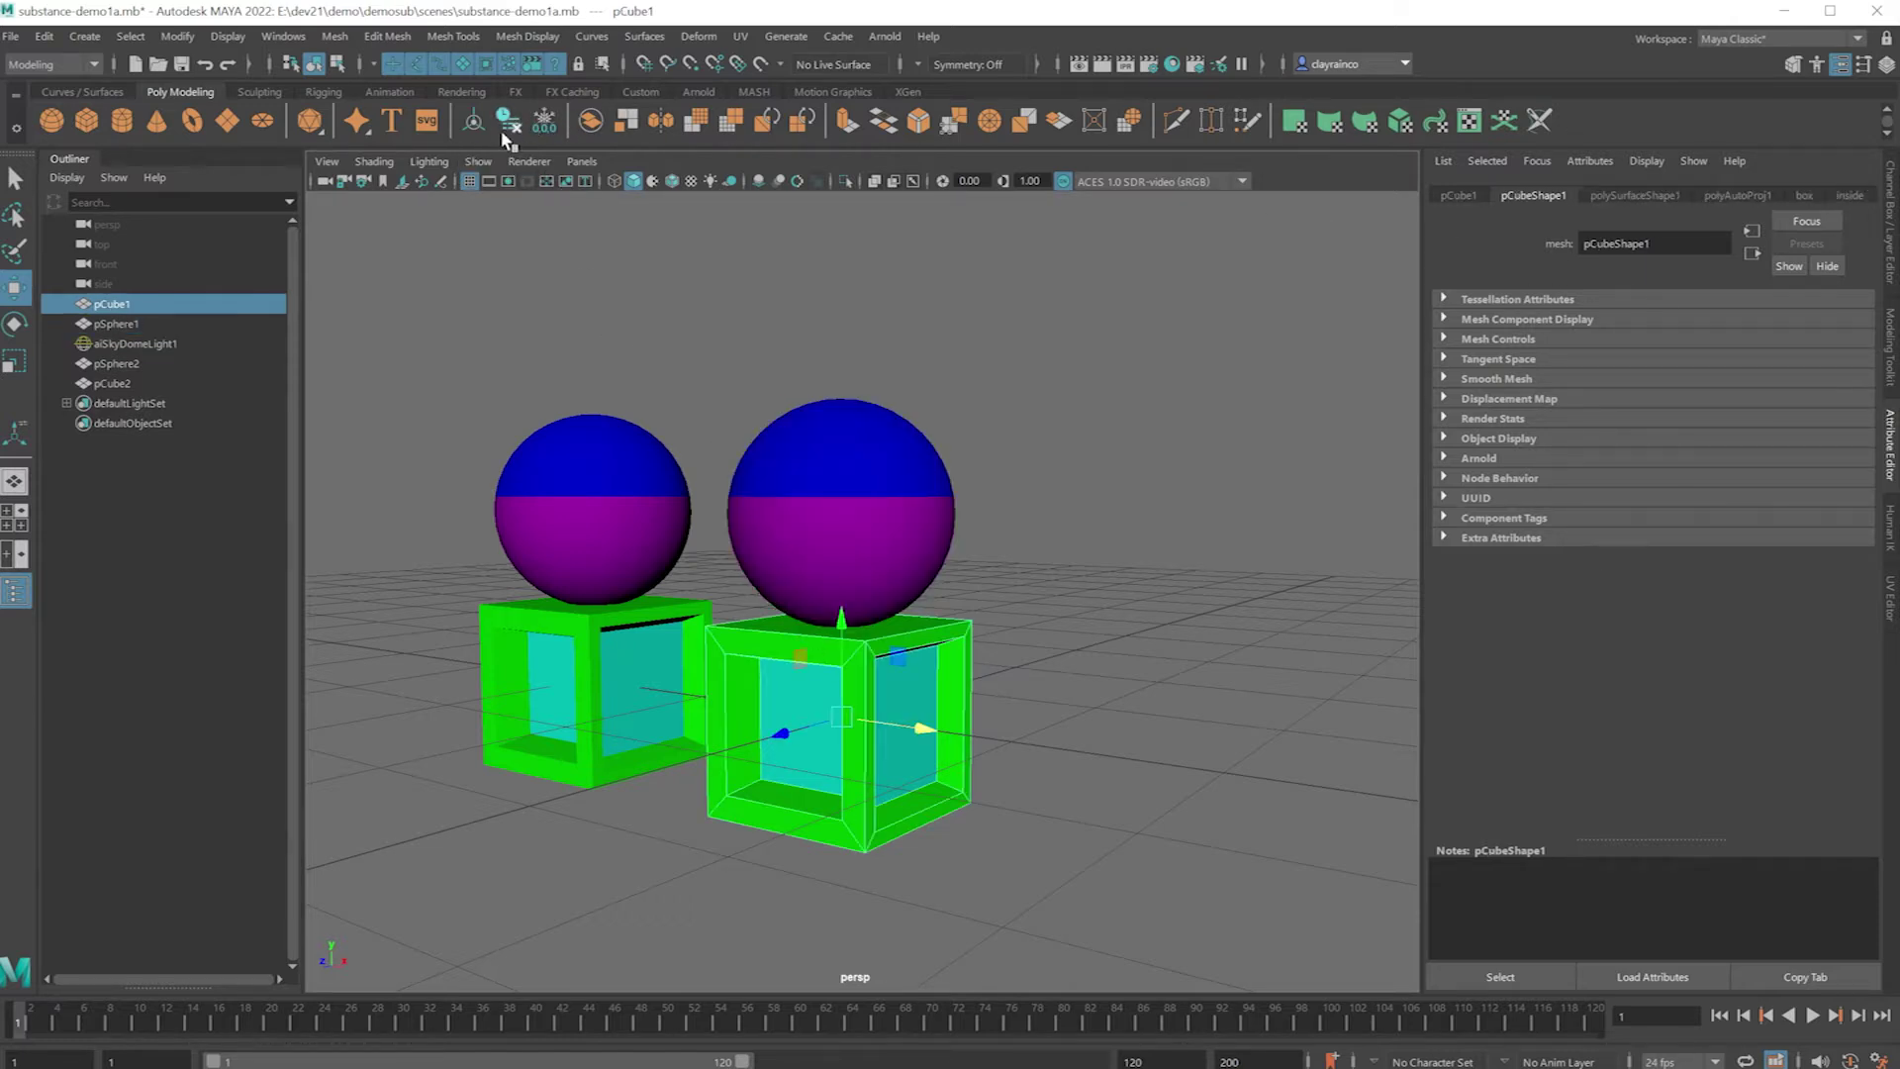
Change the original sphere's spheretop material type to Ai Standard Surface.
{"action": "left_click", "coordinate": [852, 527]}
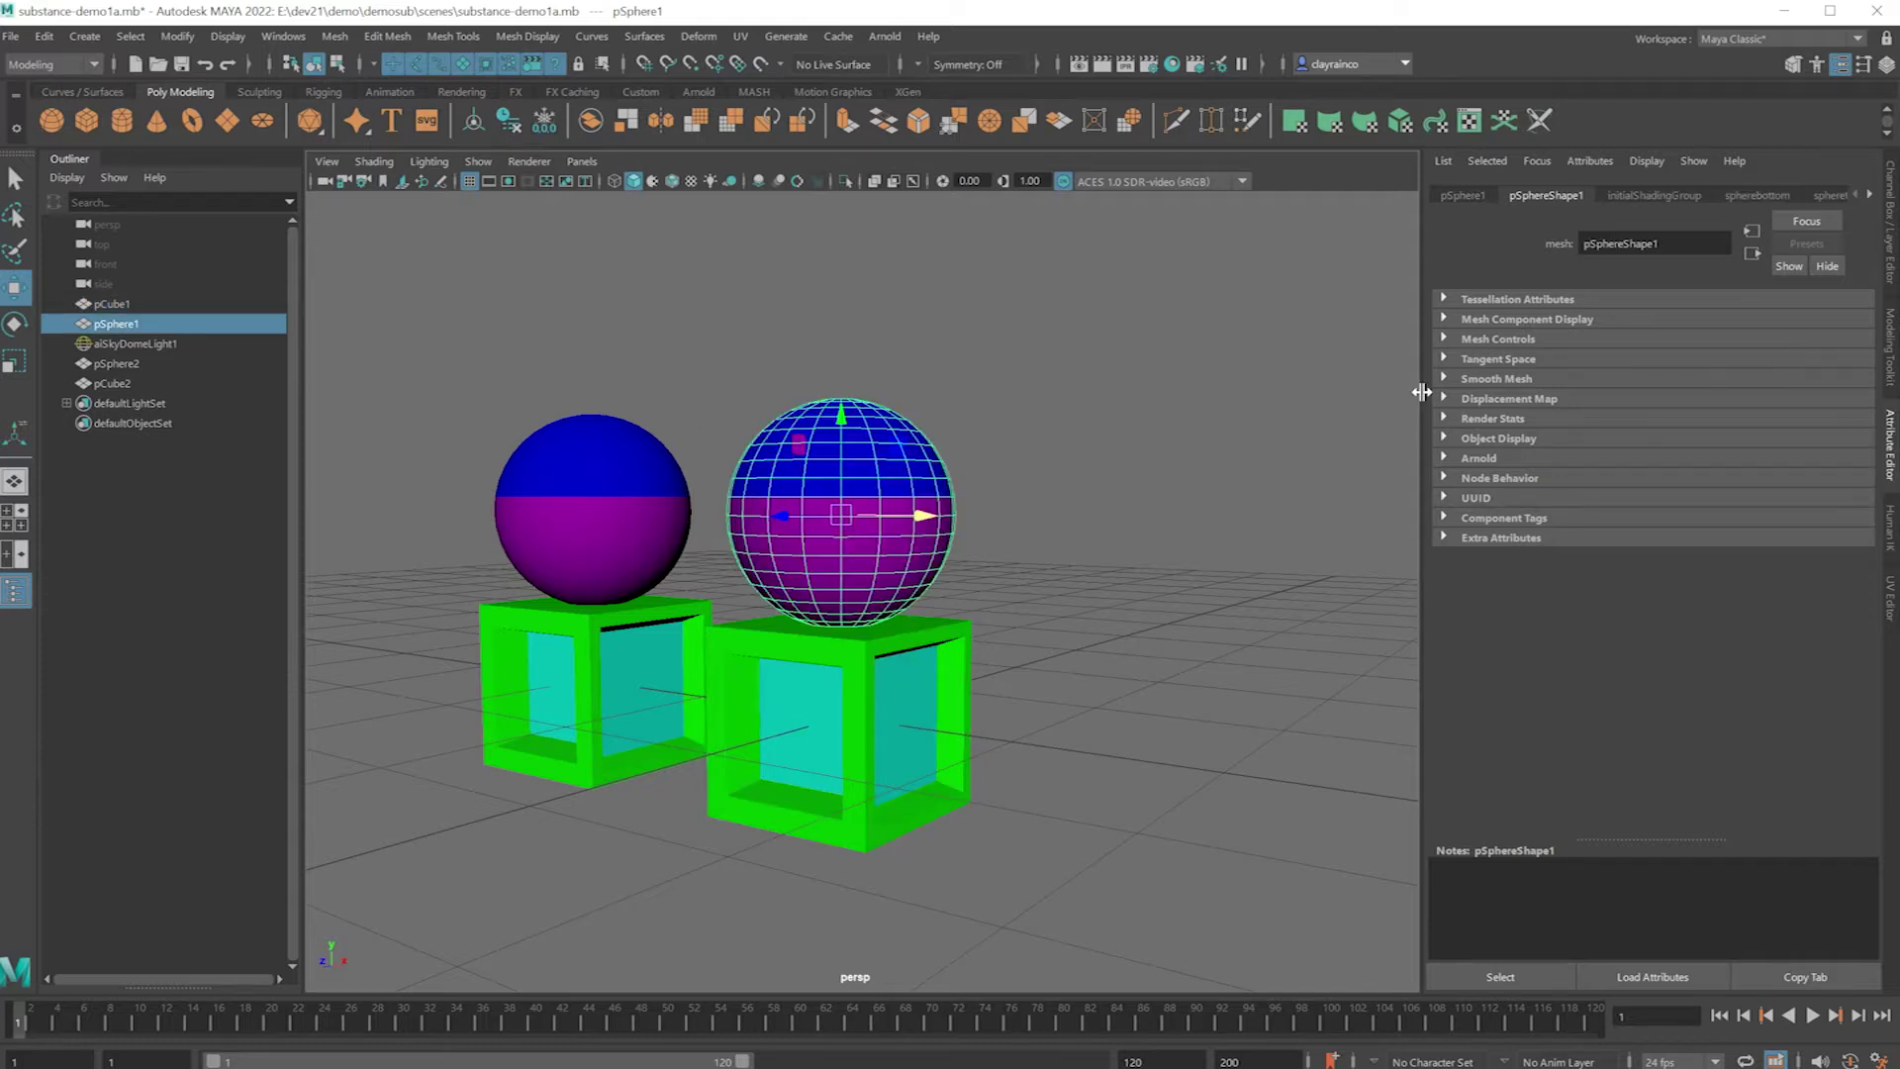
{"action": "left_click", "coordinate": [1870, 196]}
{"action": "left_click", "coordinate": [1870, 196]}
{"action": "left_click", "coordinate": [1761, 190]}
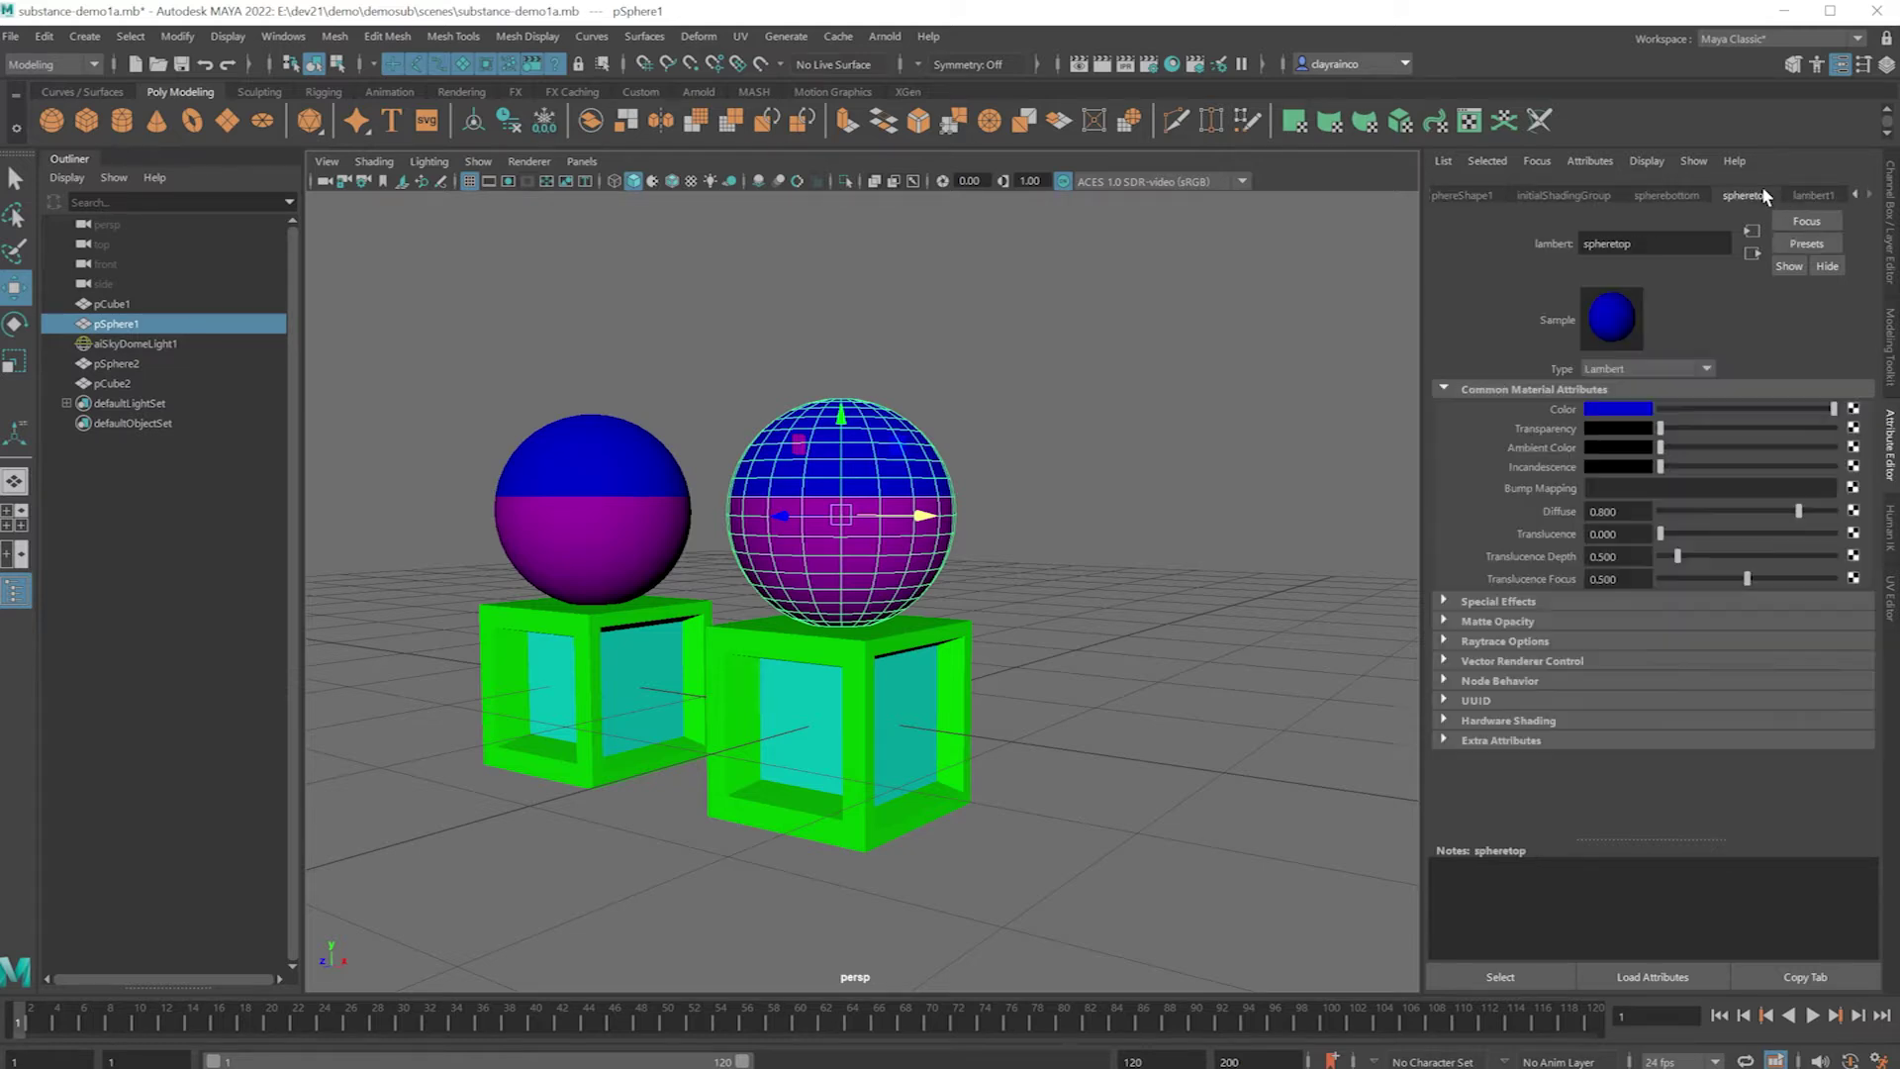
{"action": "left_click", "coordinate": [1618, 369]}
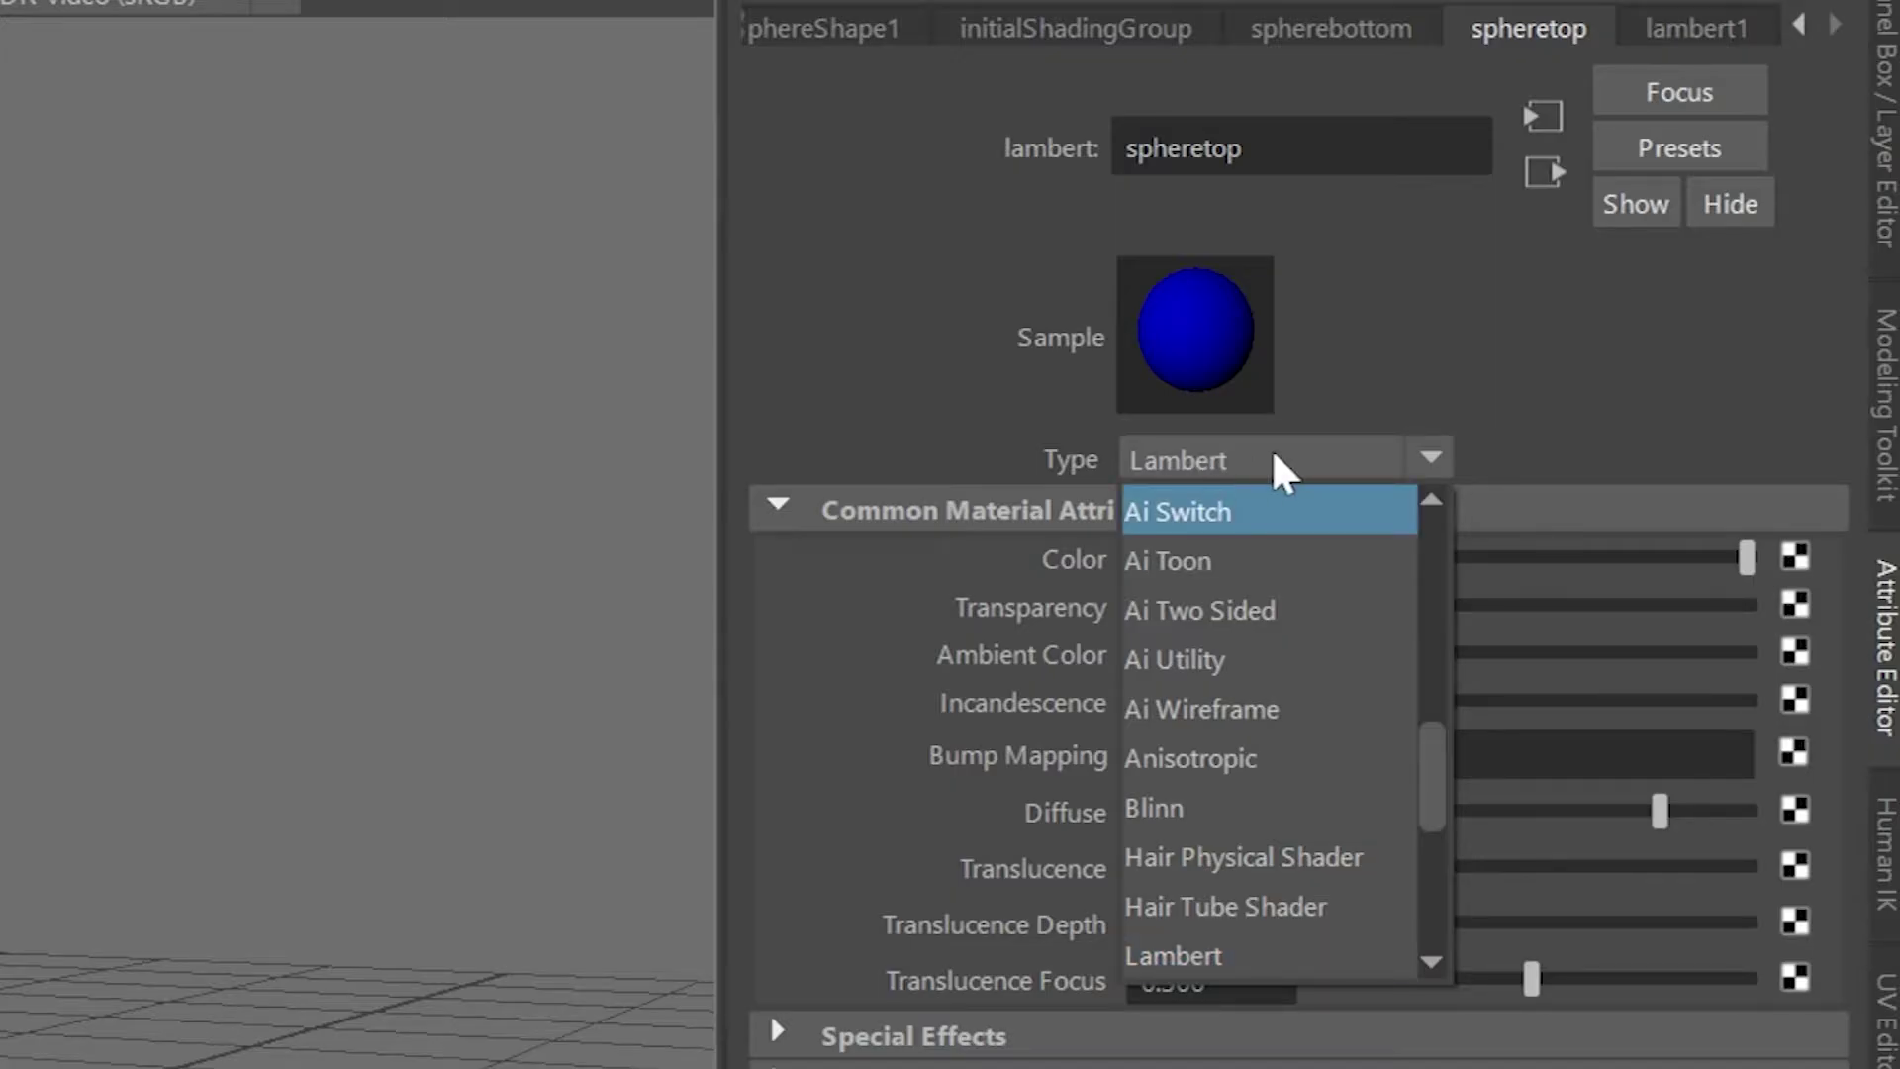
{"action": "left_click", "coordinate": [1338, 459]}
{"action": "left_click", "coordinate": [1365, 465]}
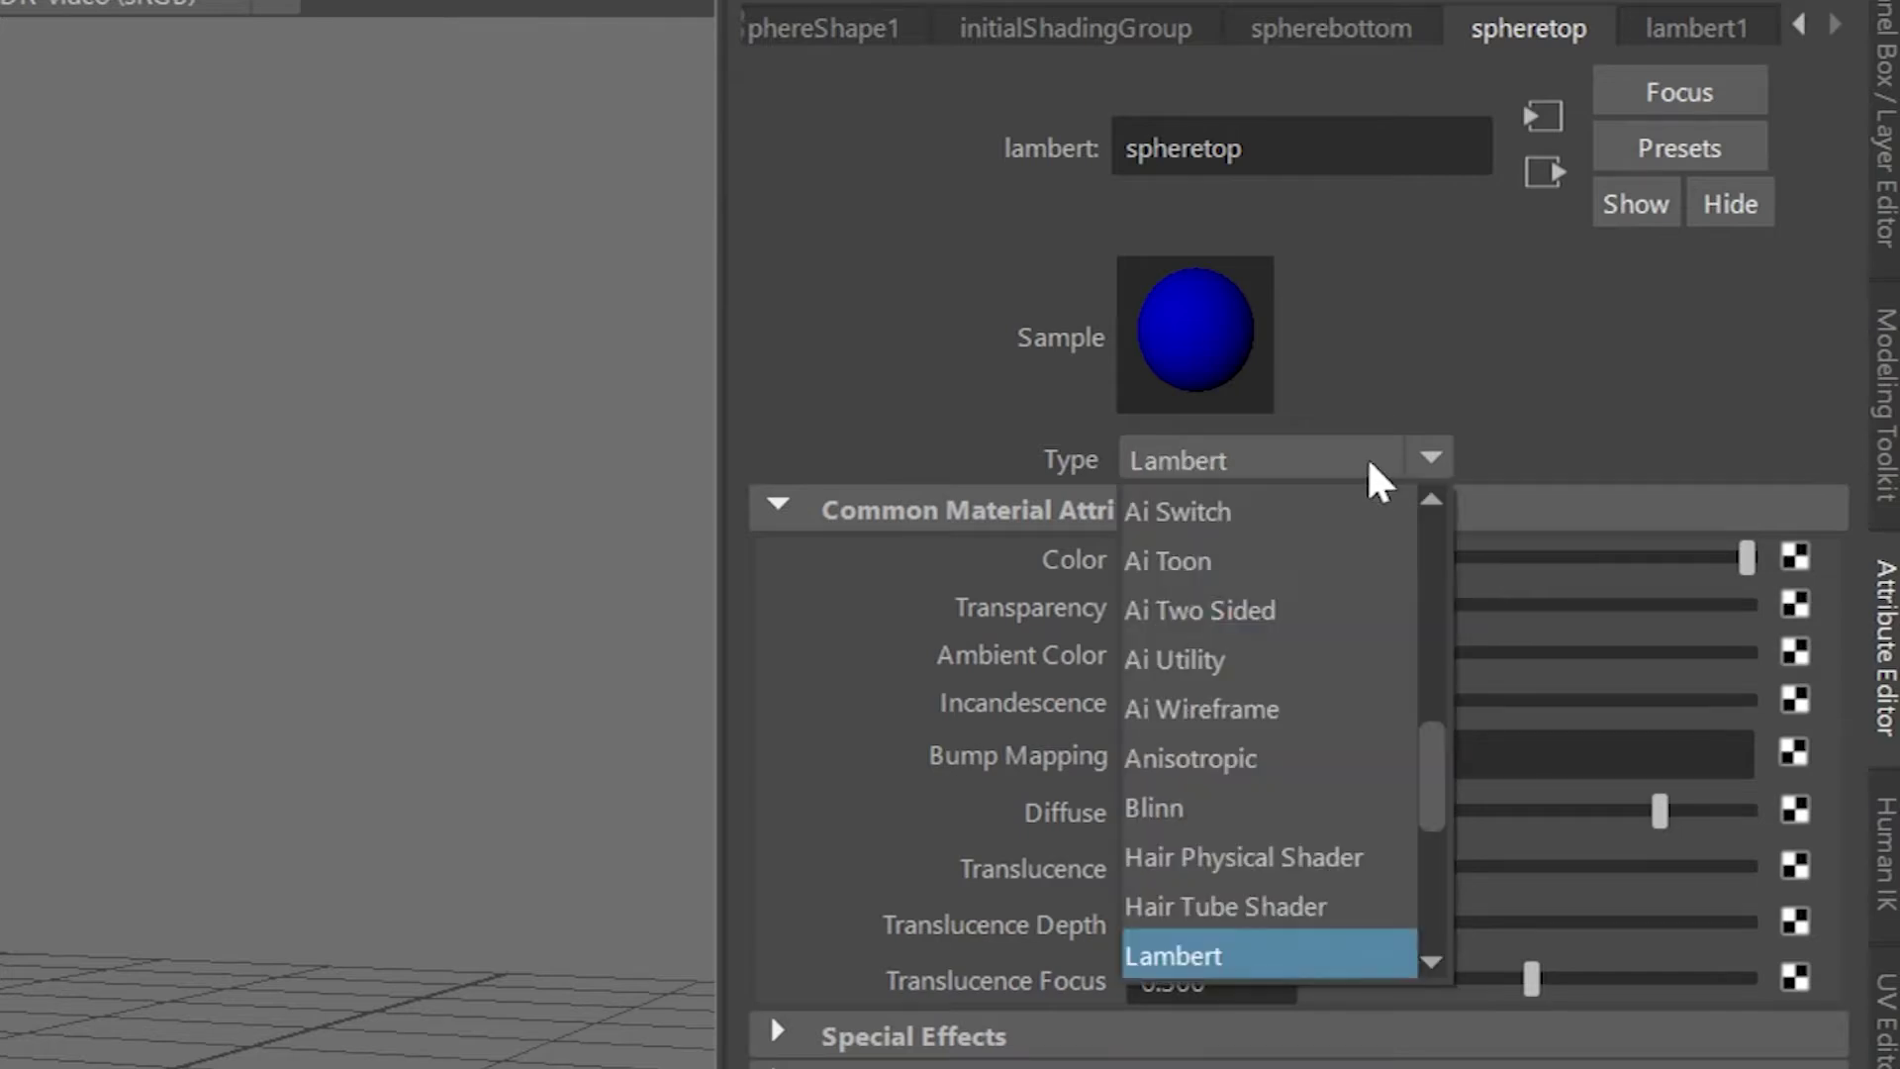
{"action": "left_click_drag", "start_coordinate": [1432, 760], "coordinate": [1427, 708]}
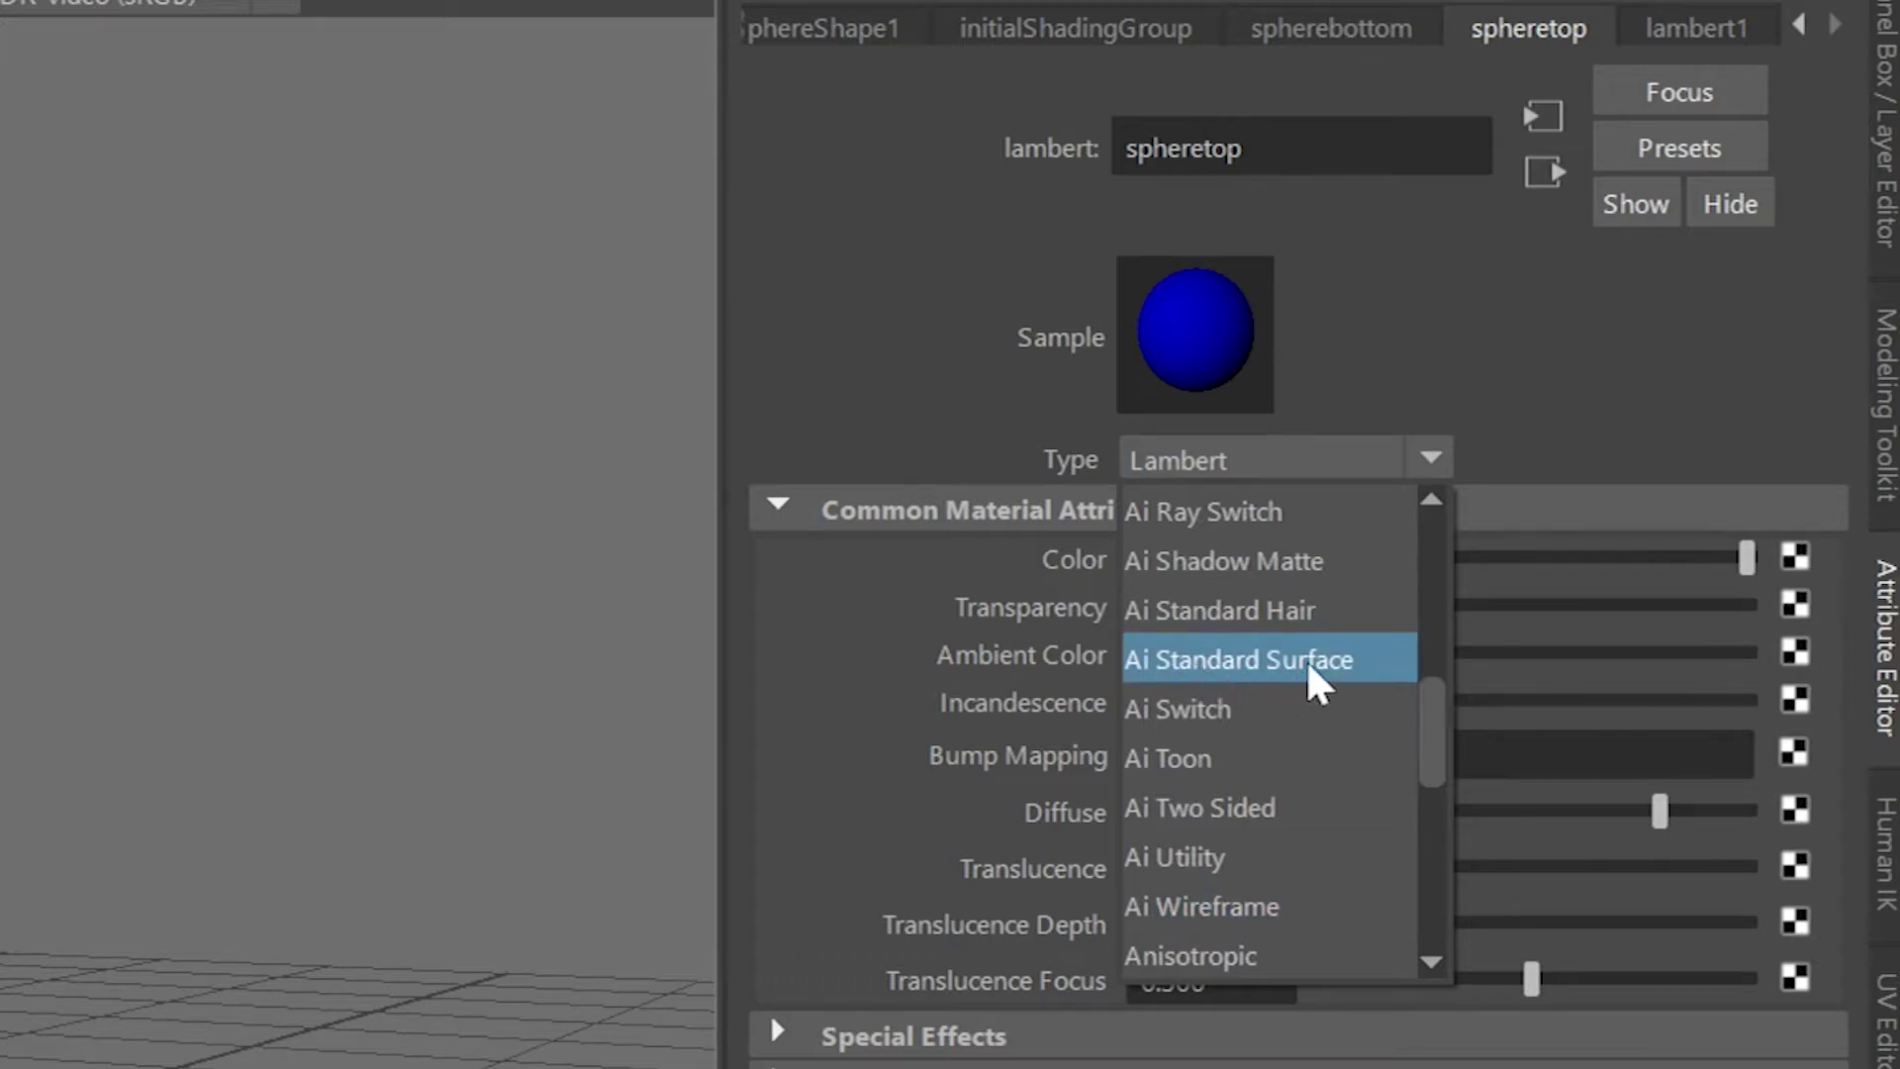
{"action": "left_click", "coordinate": [1304, 657]}
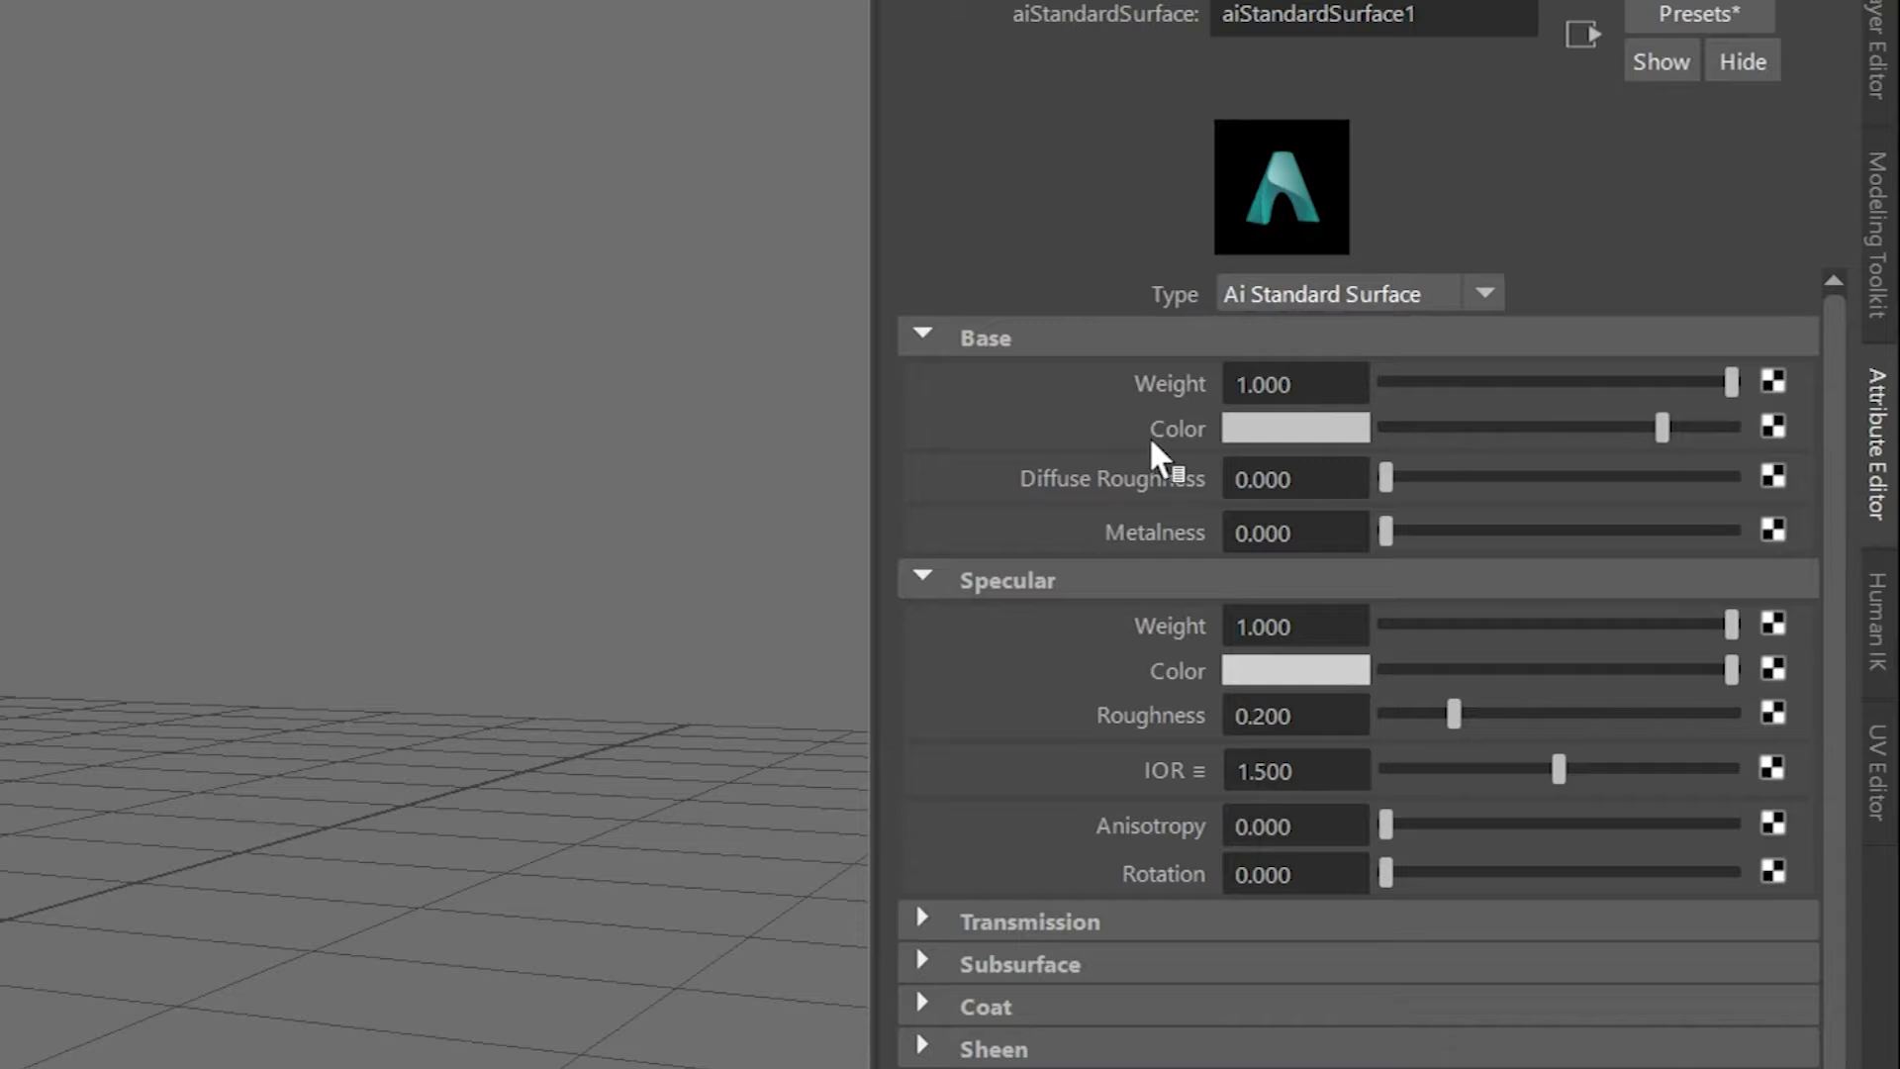
Connect a File texture to the sphere top material's base color and load demo_spheretop_BaseColor.png into it.
{"action": "left_click", "coordinate": [1773, 428]}
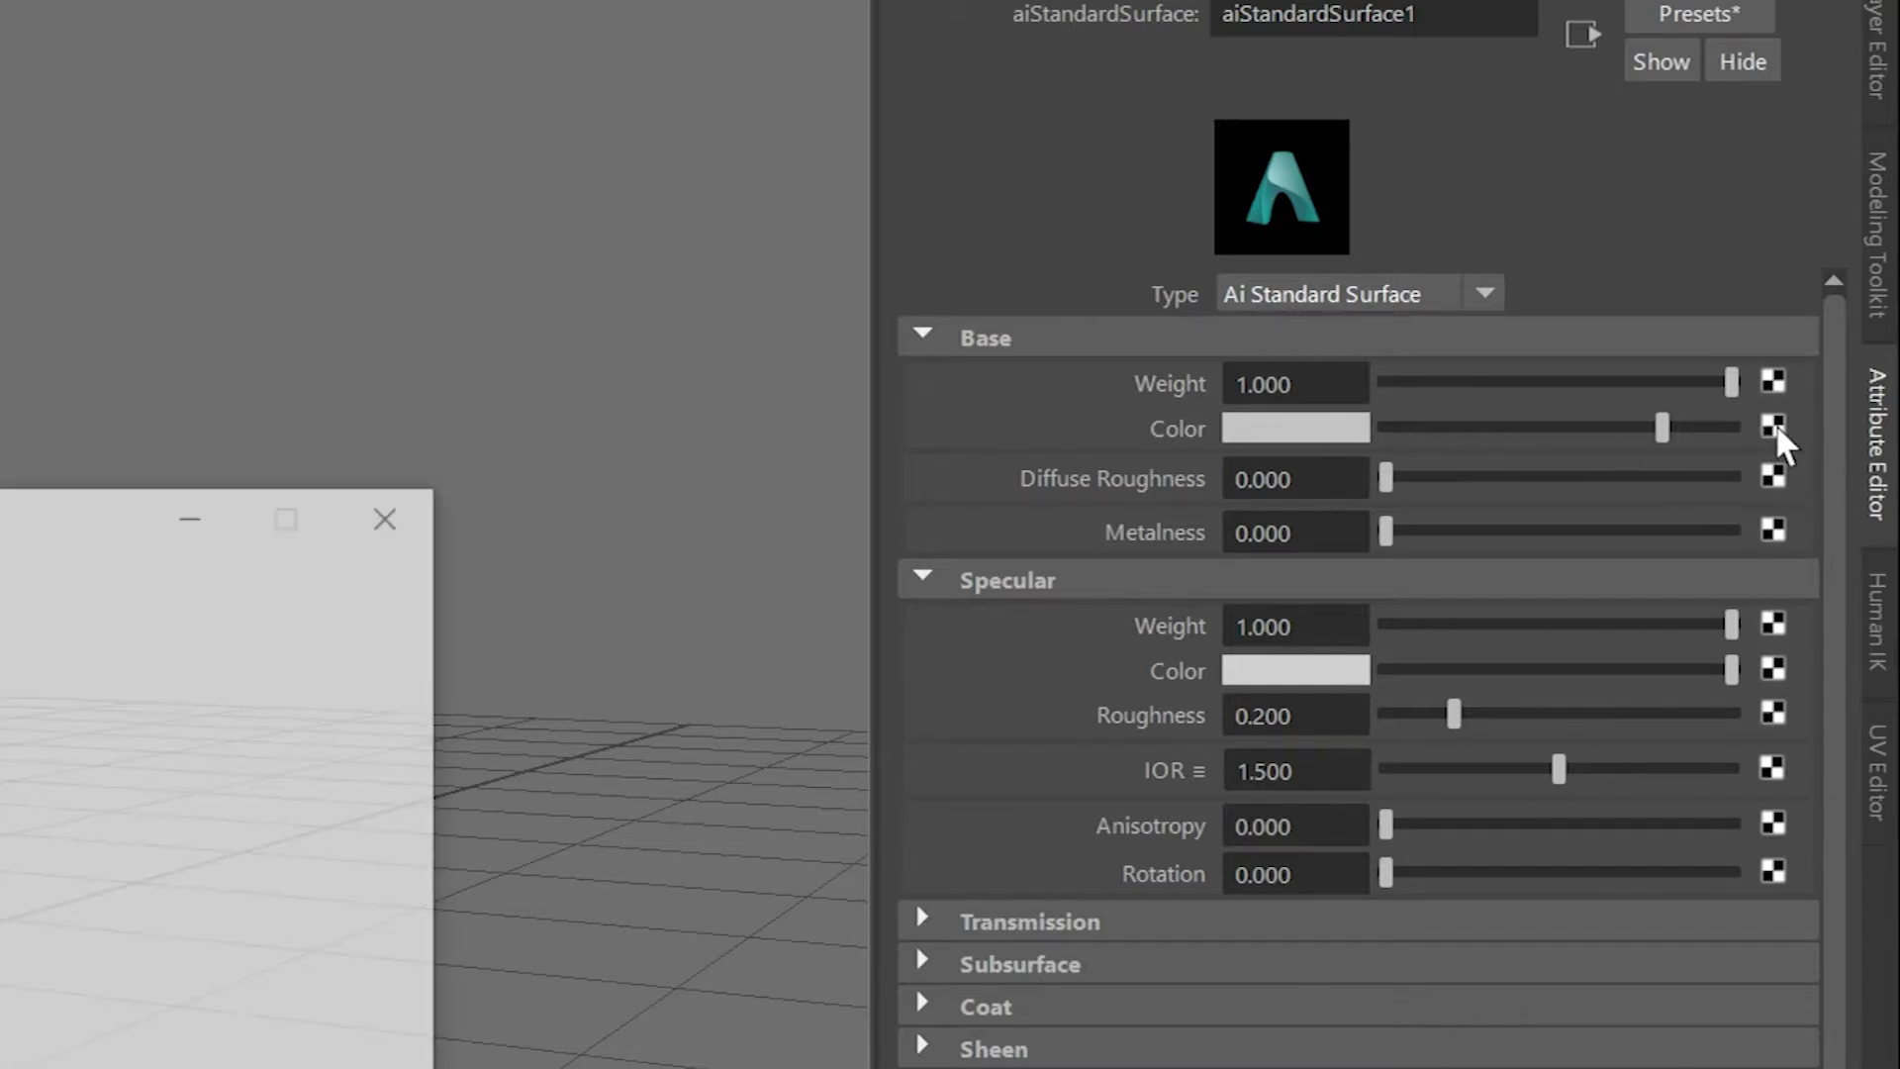
{"action": "left_click_drag", "start_coordinate": [1047, 473], "coordinate": [1033, 269]}
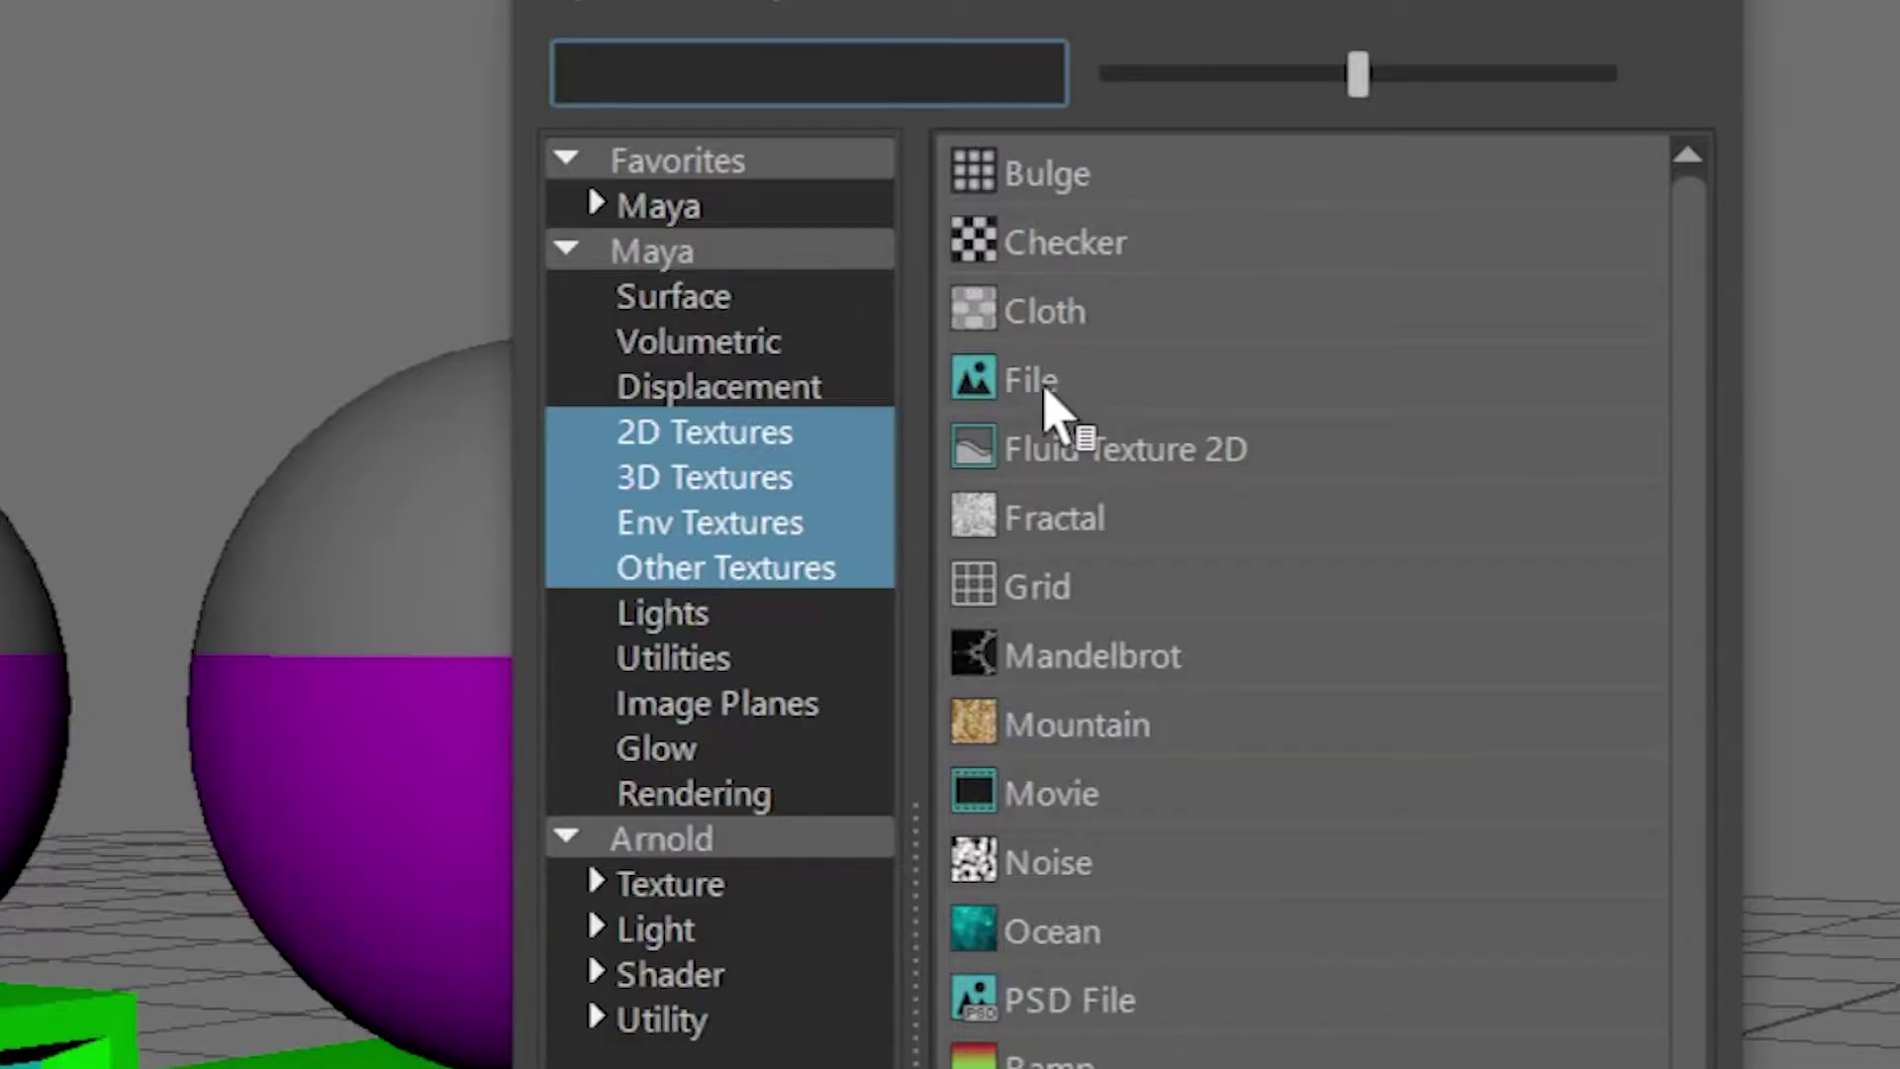
{"action": "left_click", "coordinate": [995, 416]}
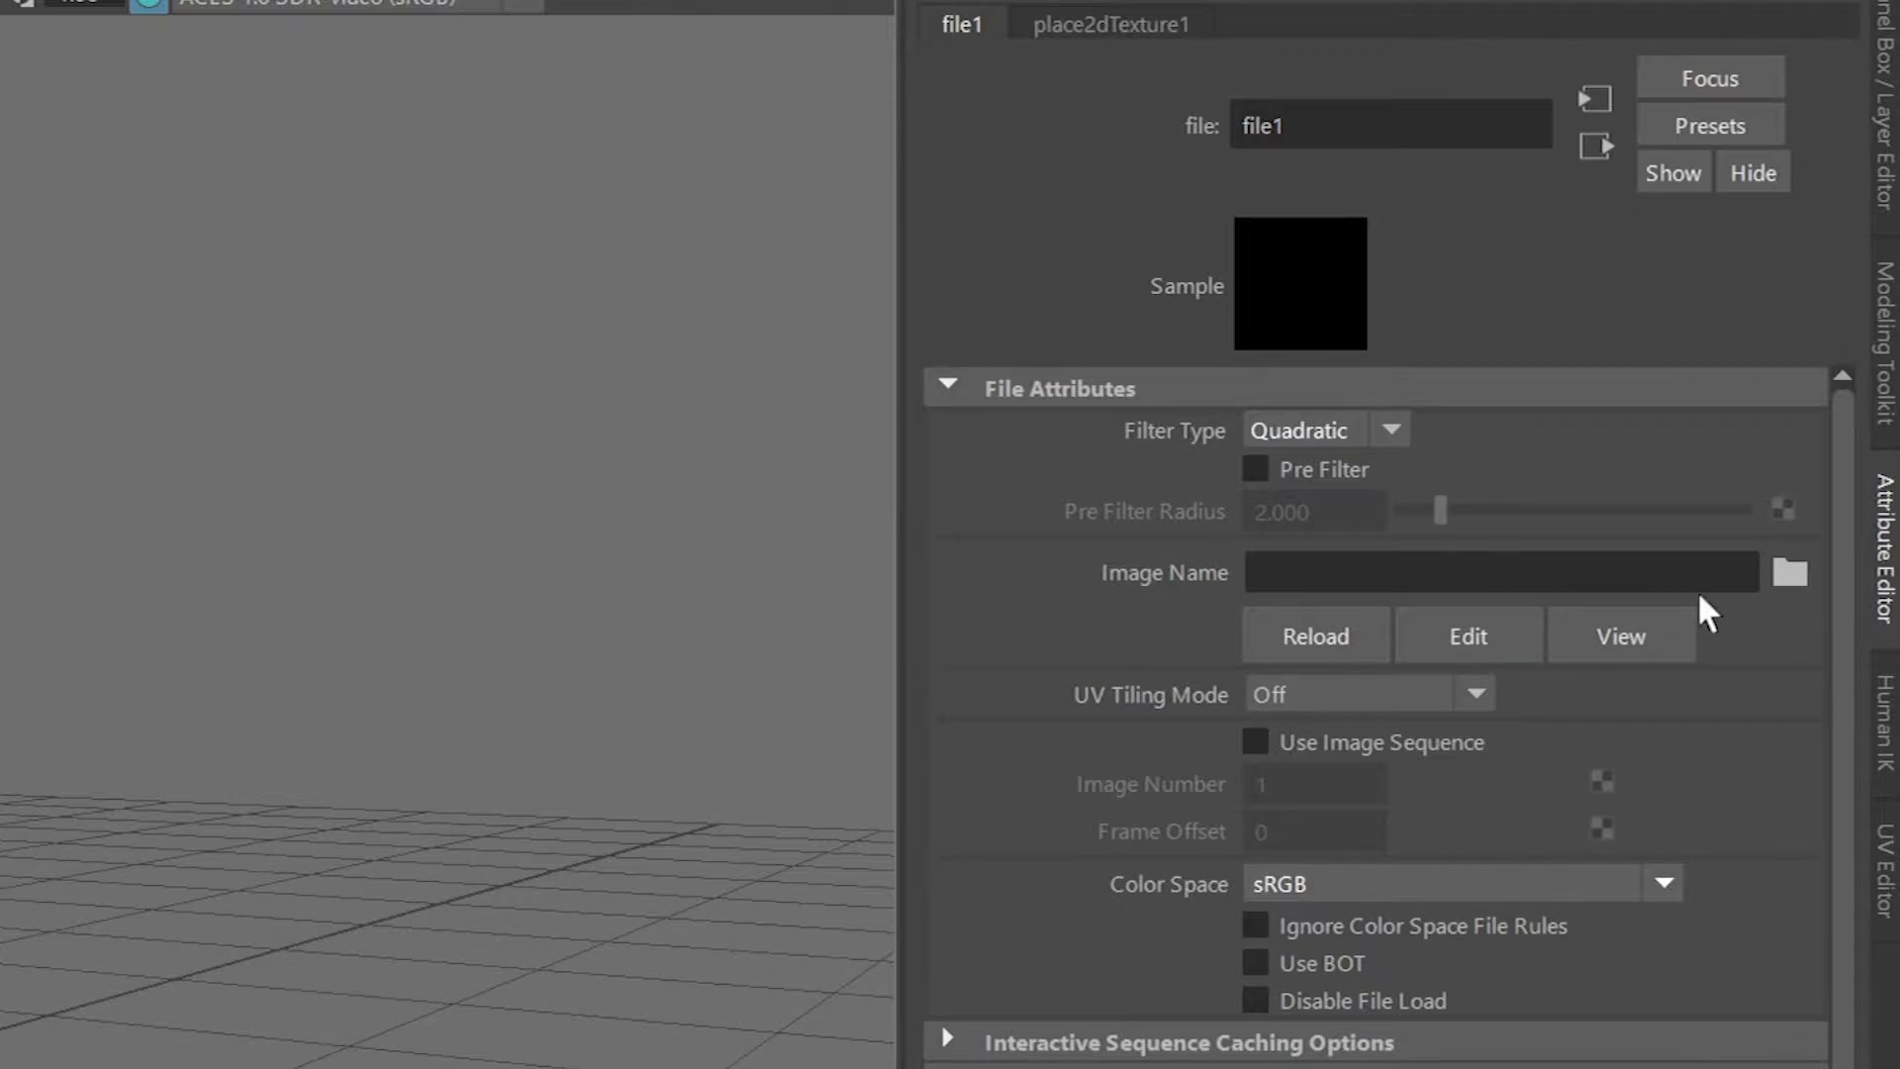
{"action": "left_click", "coordinate": [1791, 576]}
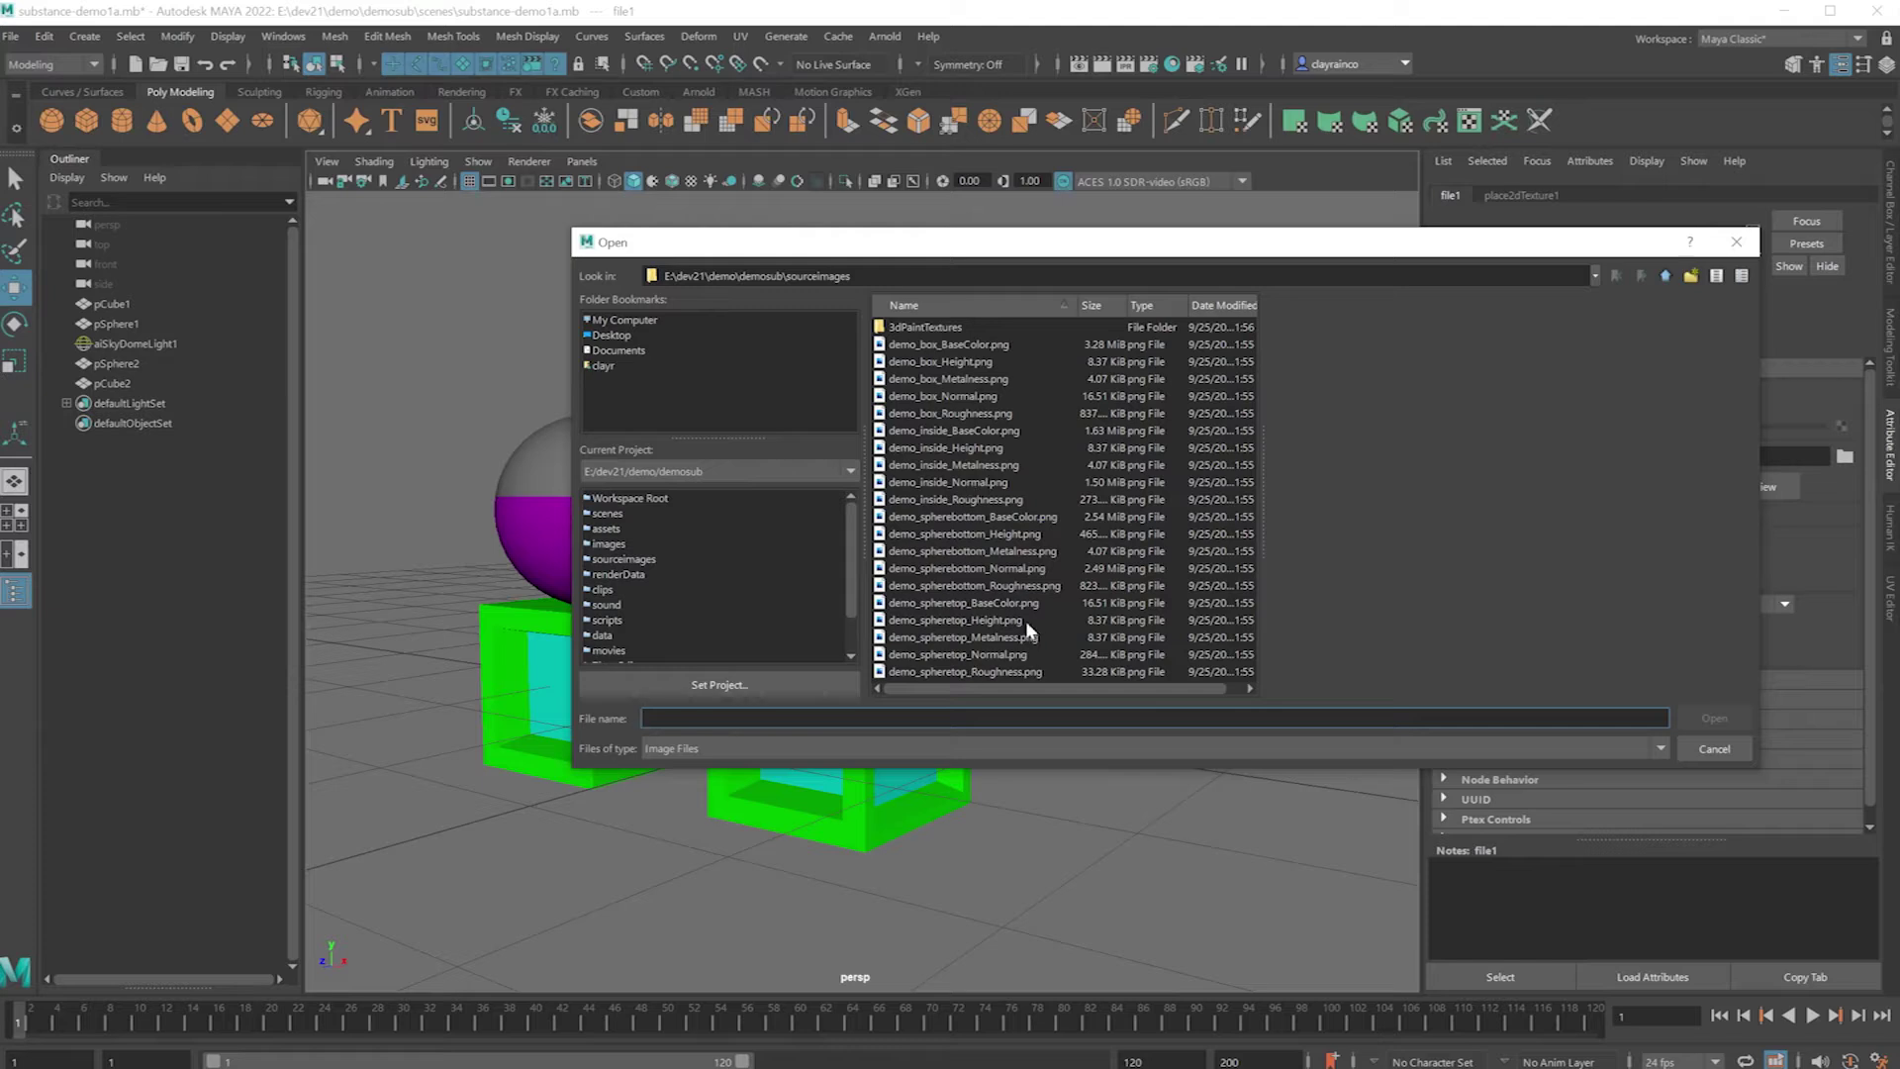
{"action": "left_click", "coordinate": [959, 344]}
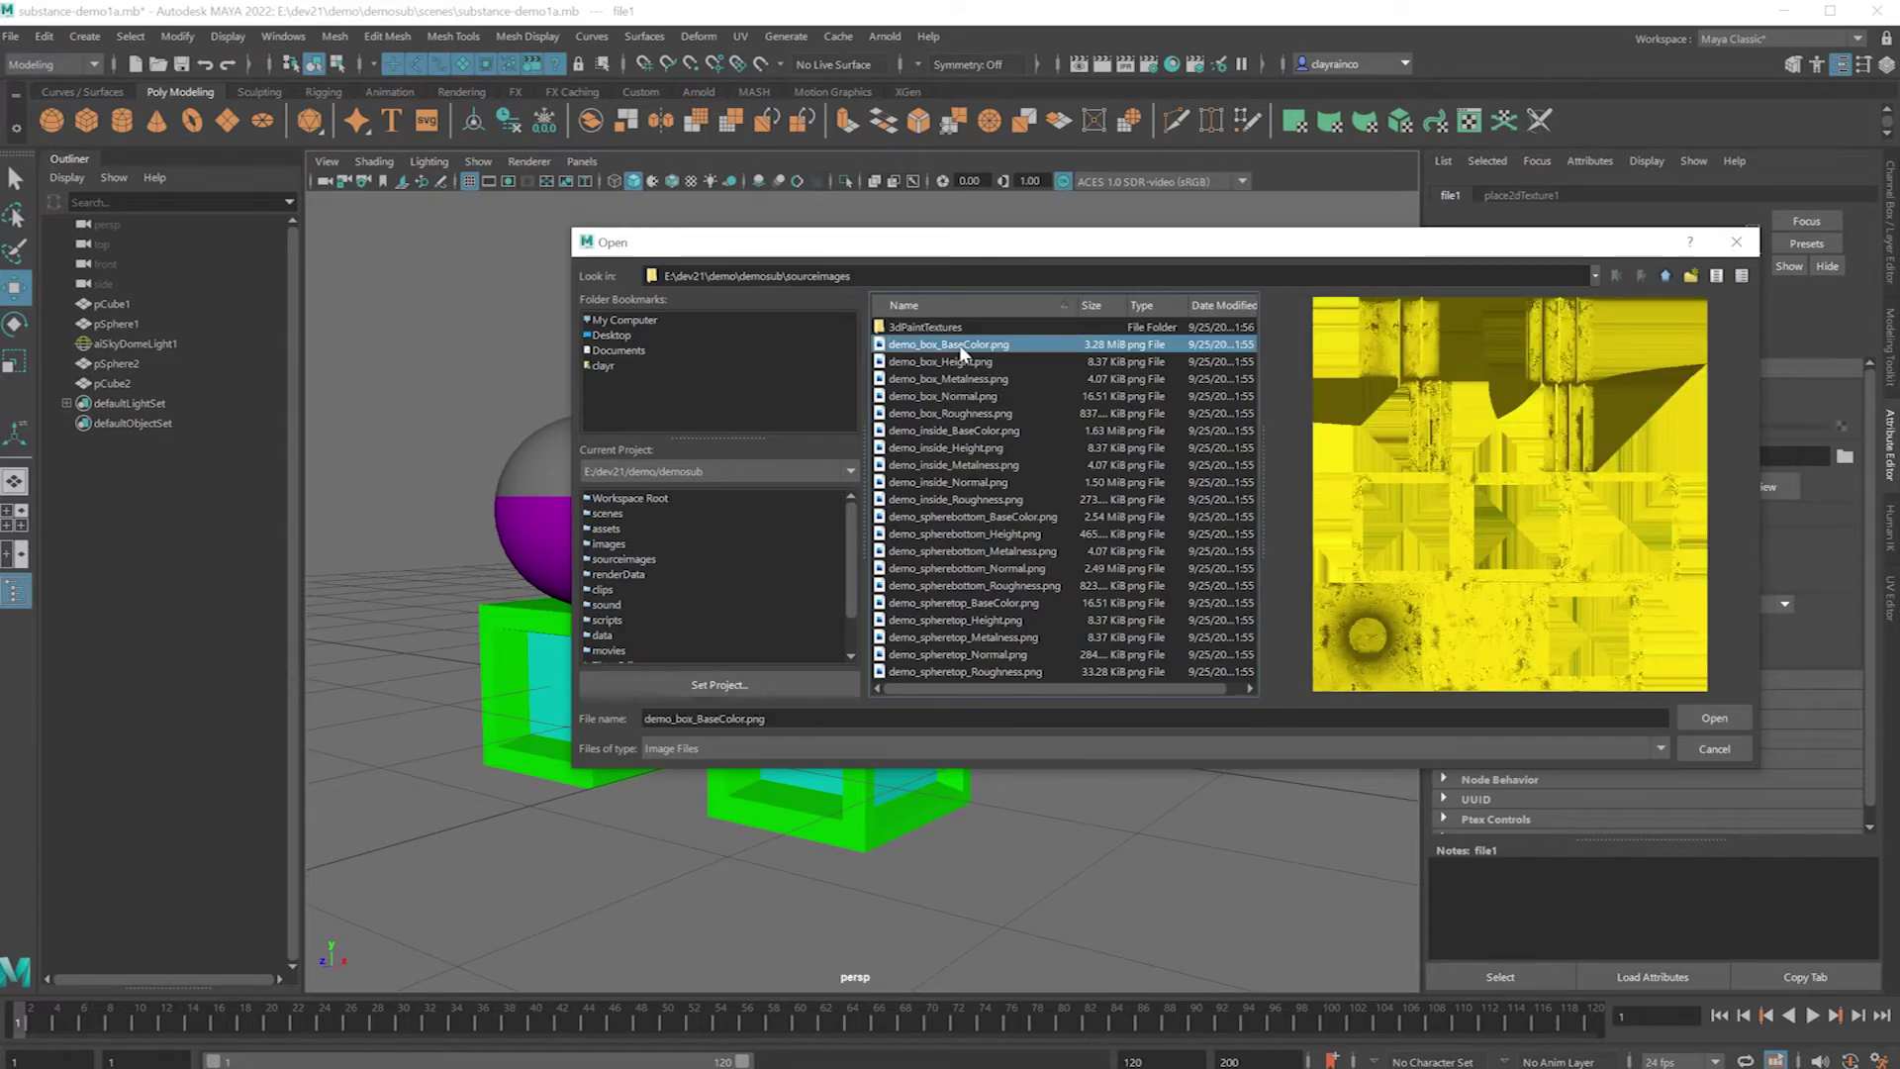
{"action": "left_click_drag", "start_coordinate": [915, 242], "coordinate": [1352, 312]}
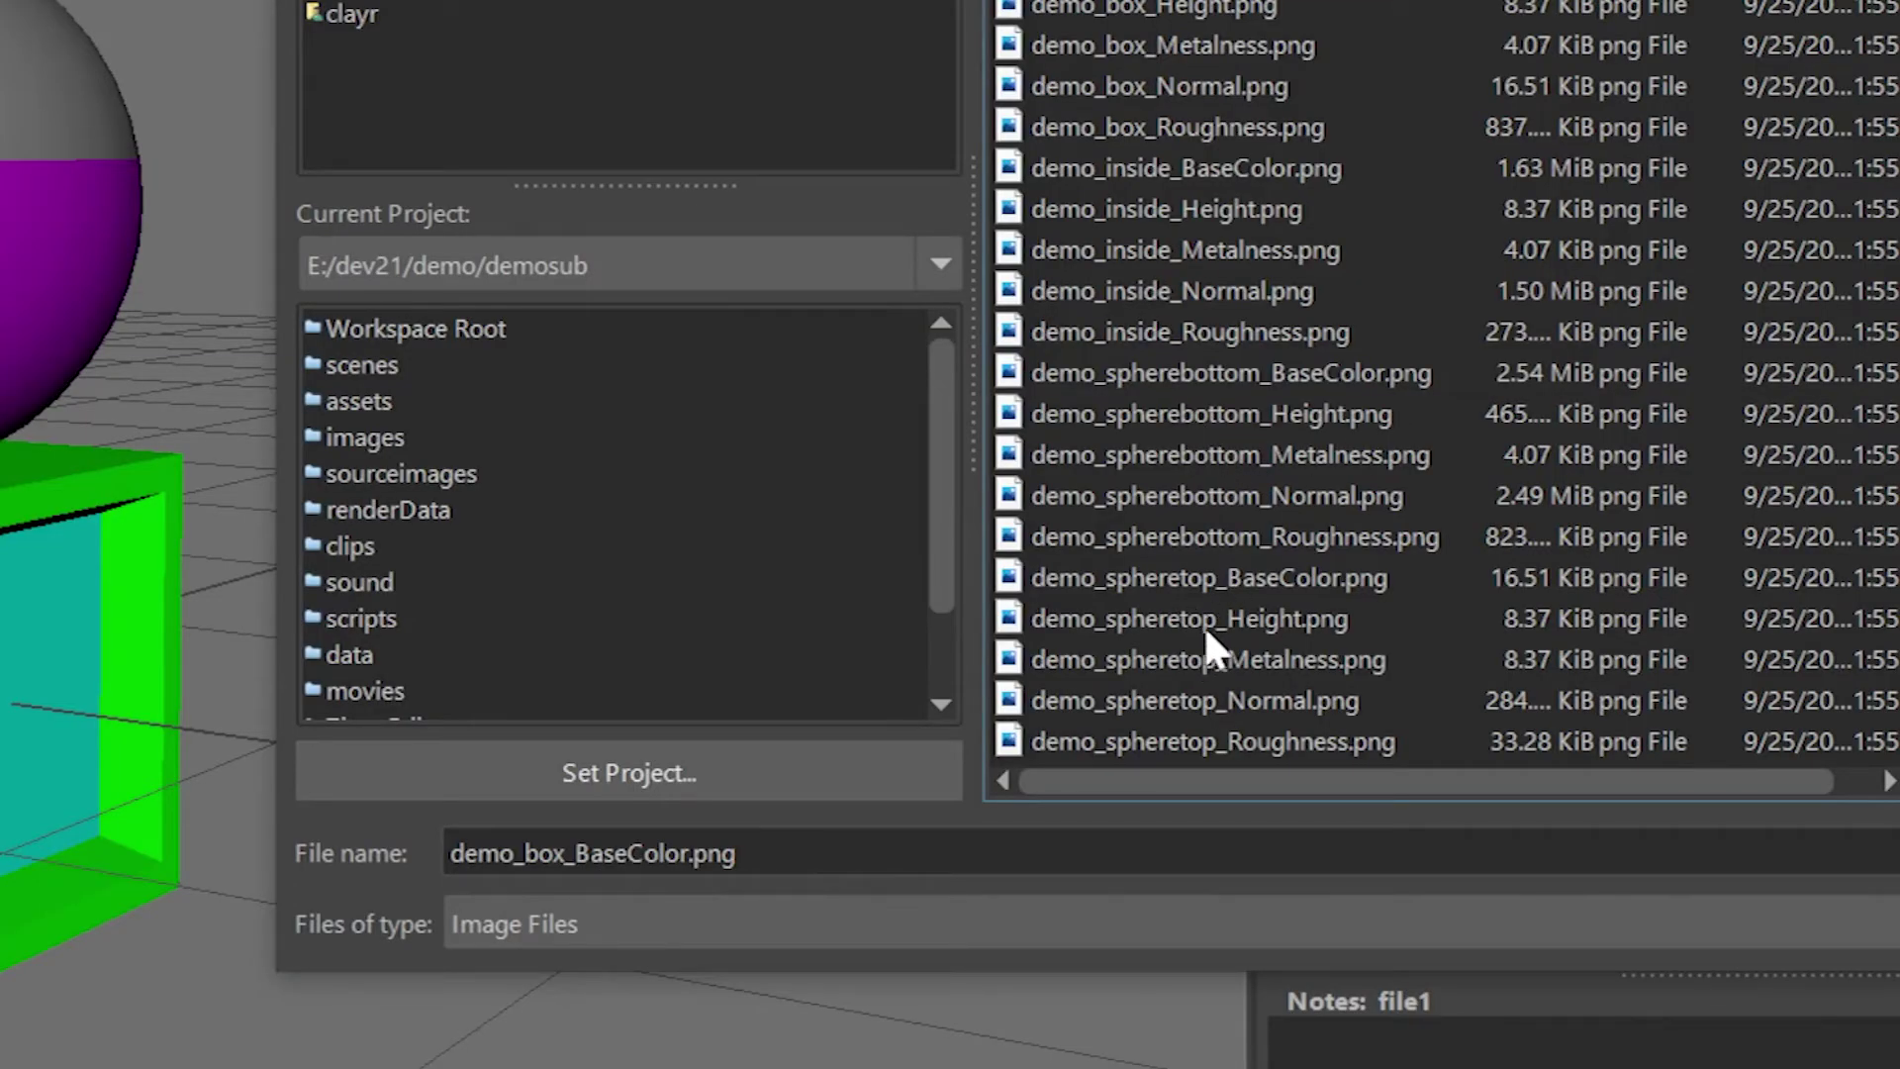
{"action": "left_click", "coordinate": [1243, 580]}
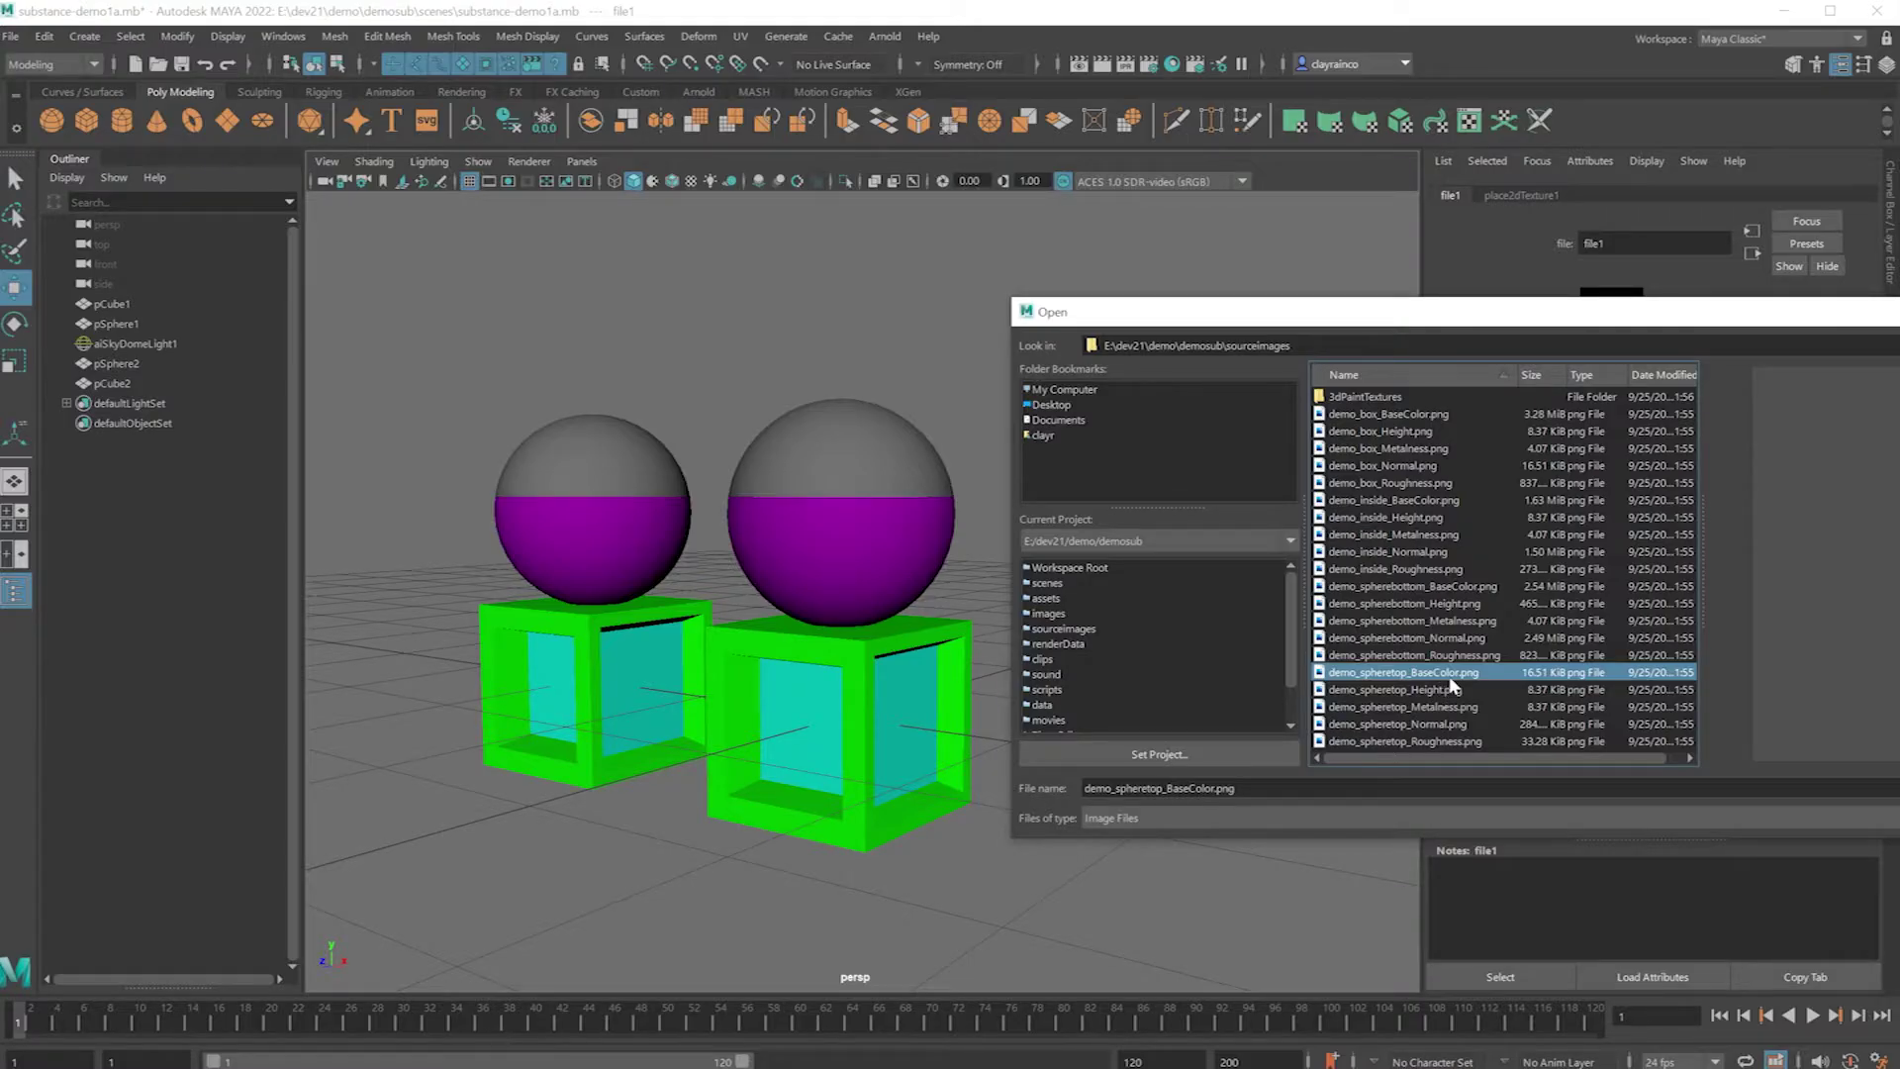
{"action": "double_click", "coordinate": [1450, 675]}
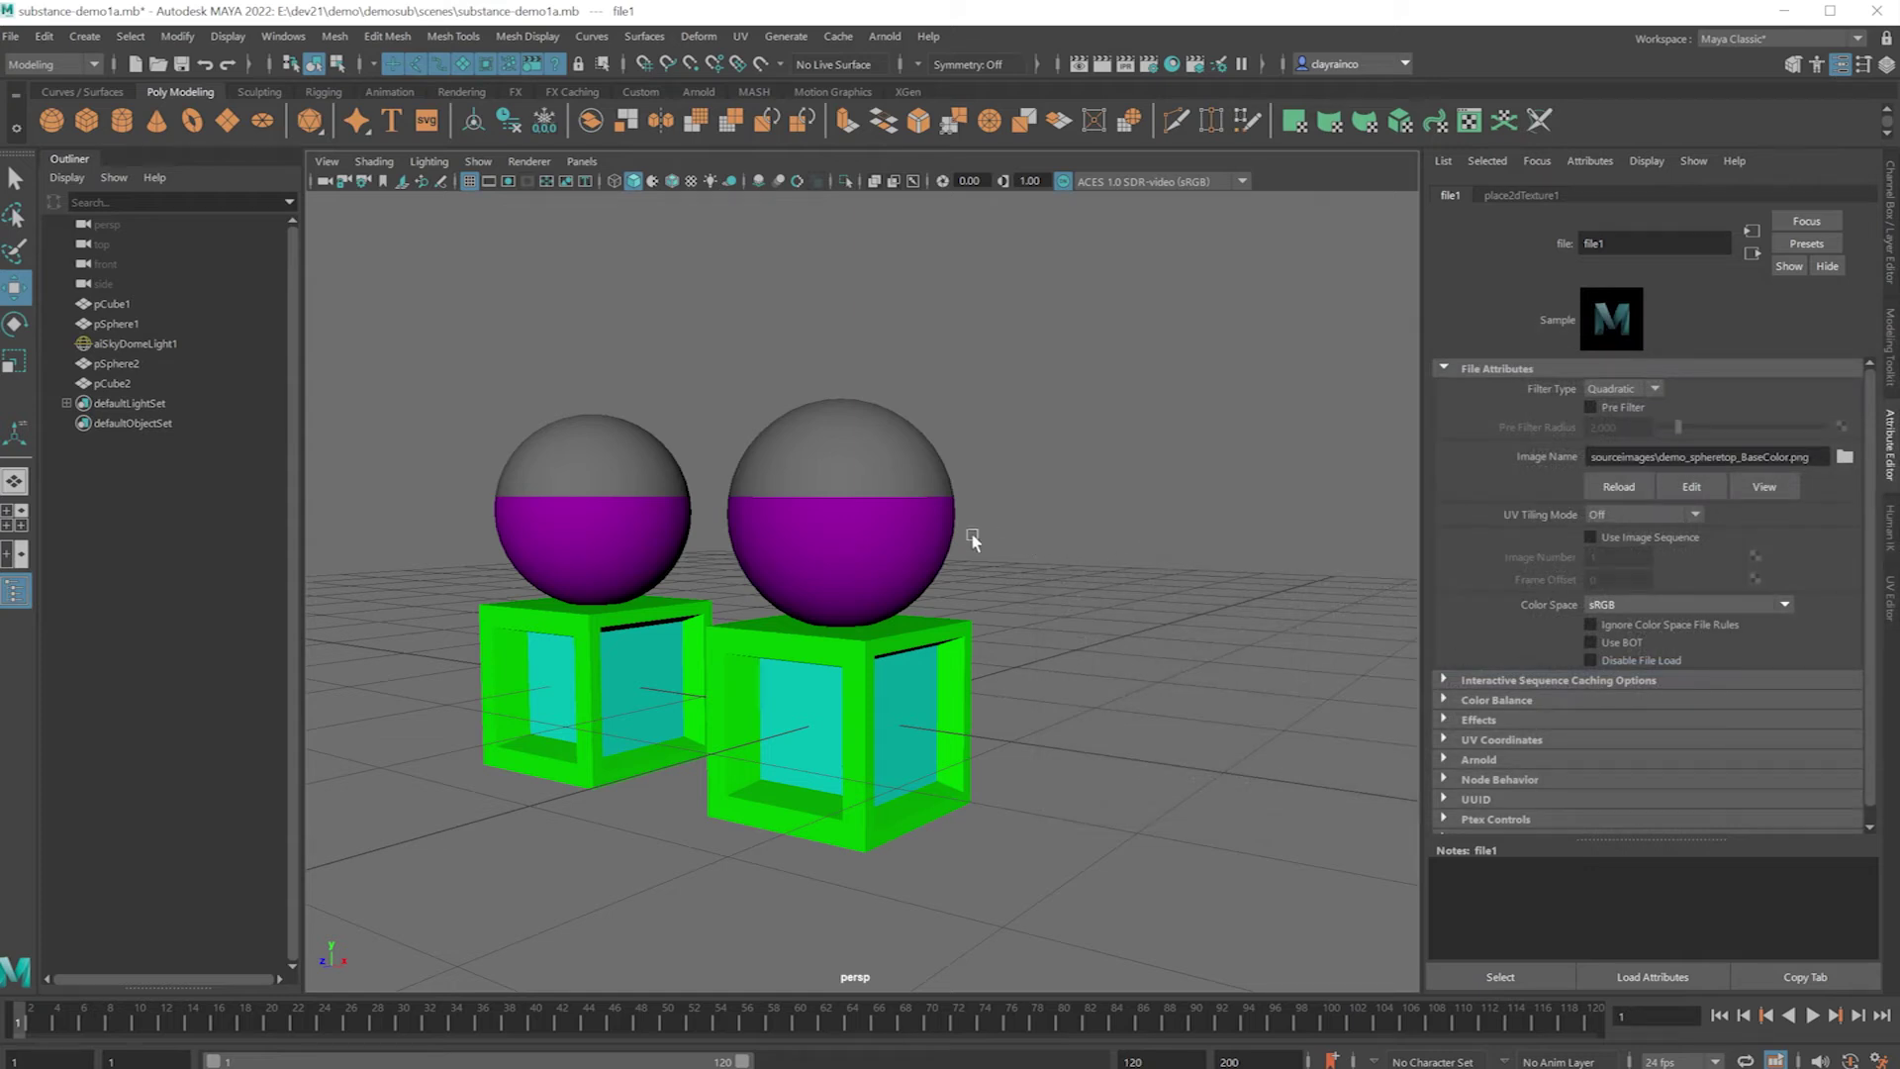
Connect a File texture to the sphere top material's Diffuse Roughness and load demo_spheretop_Roughness.png into it.
{"action": "left_click", "coordinate": [898, 547]}
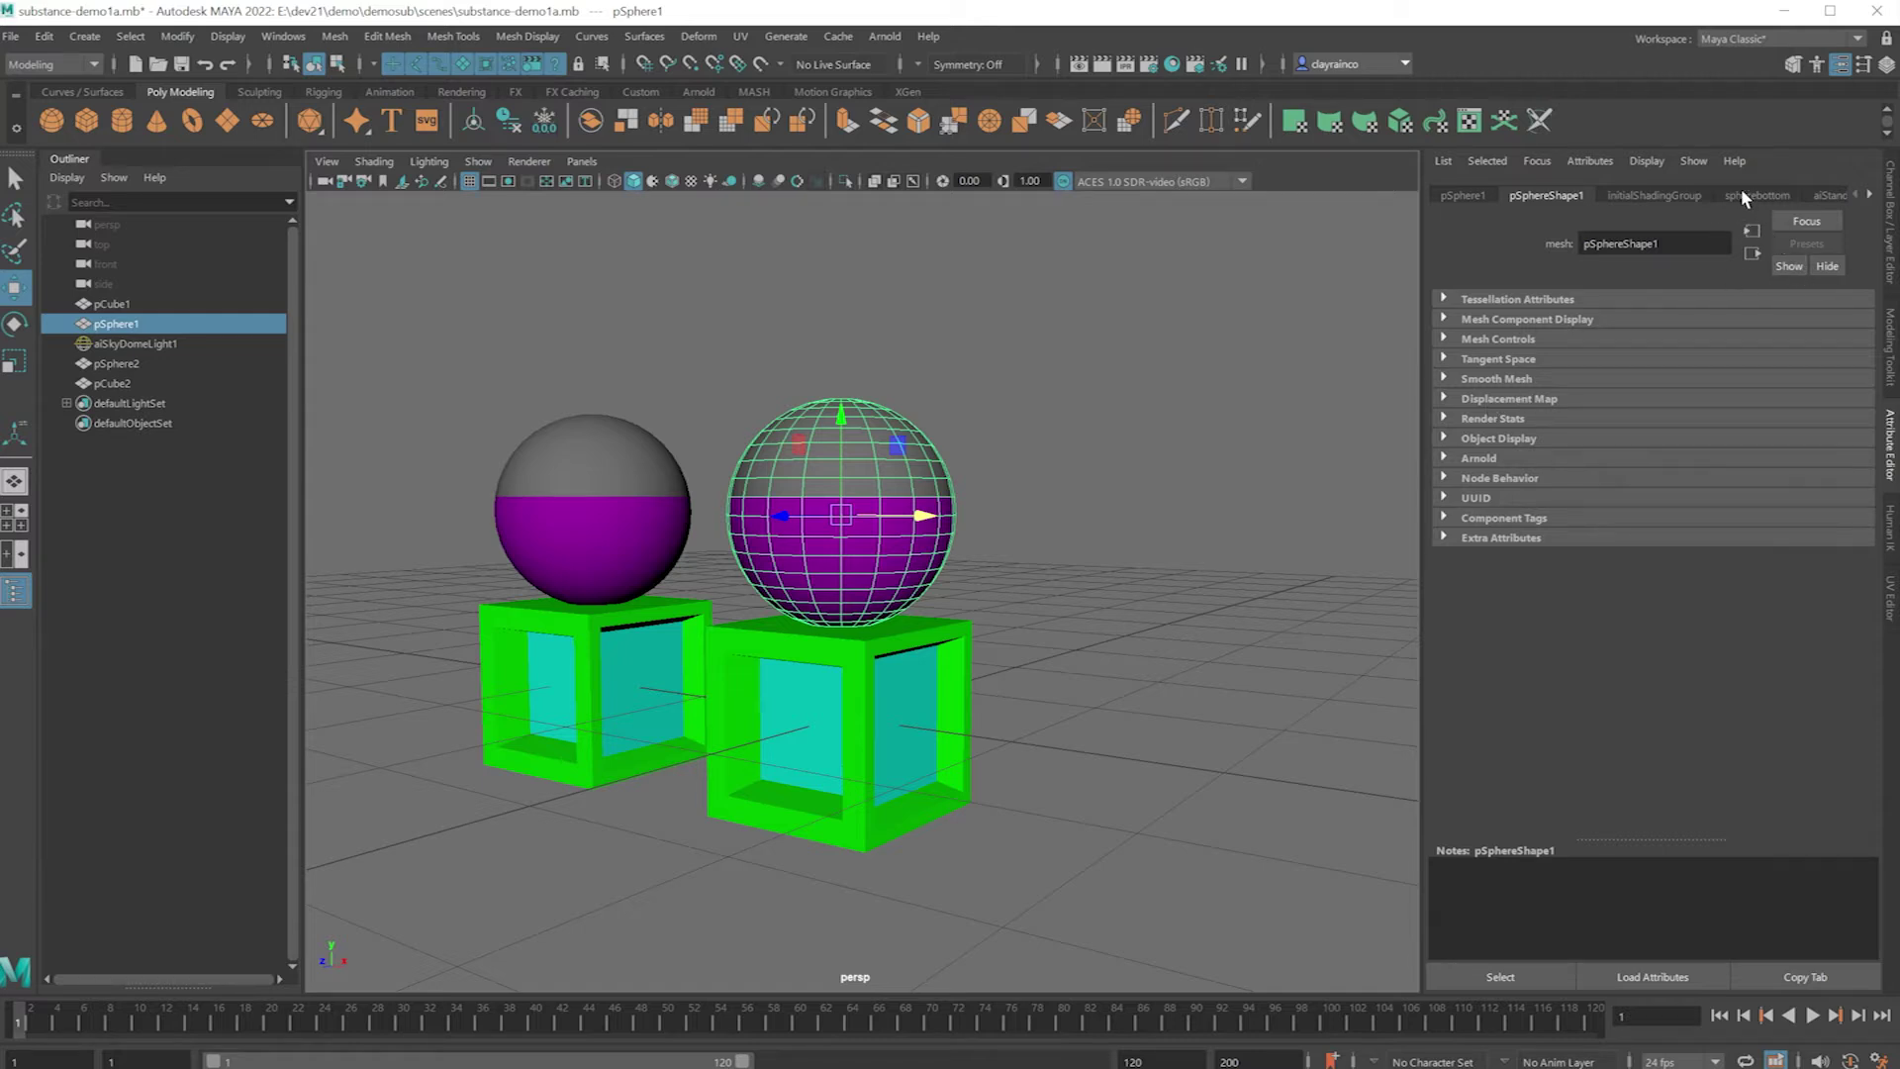
{"action": "left_click", "coordinate": [1833, 200]}
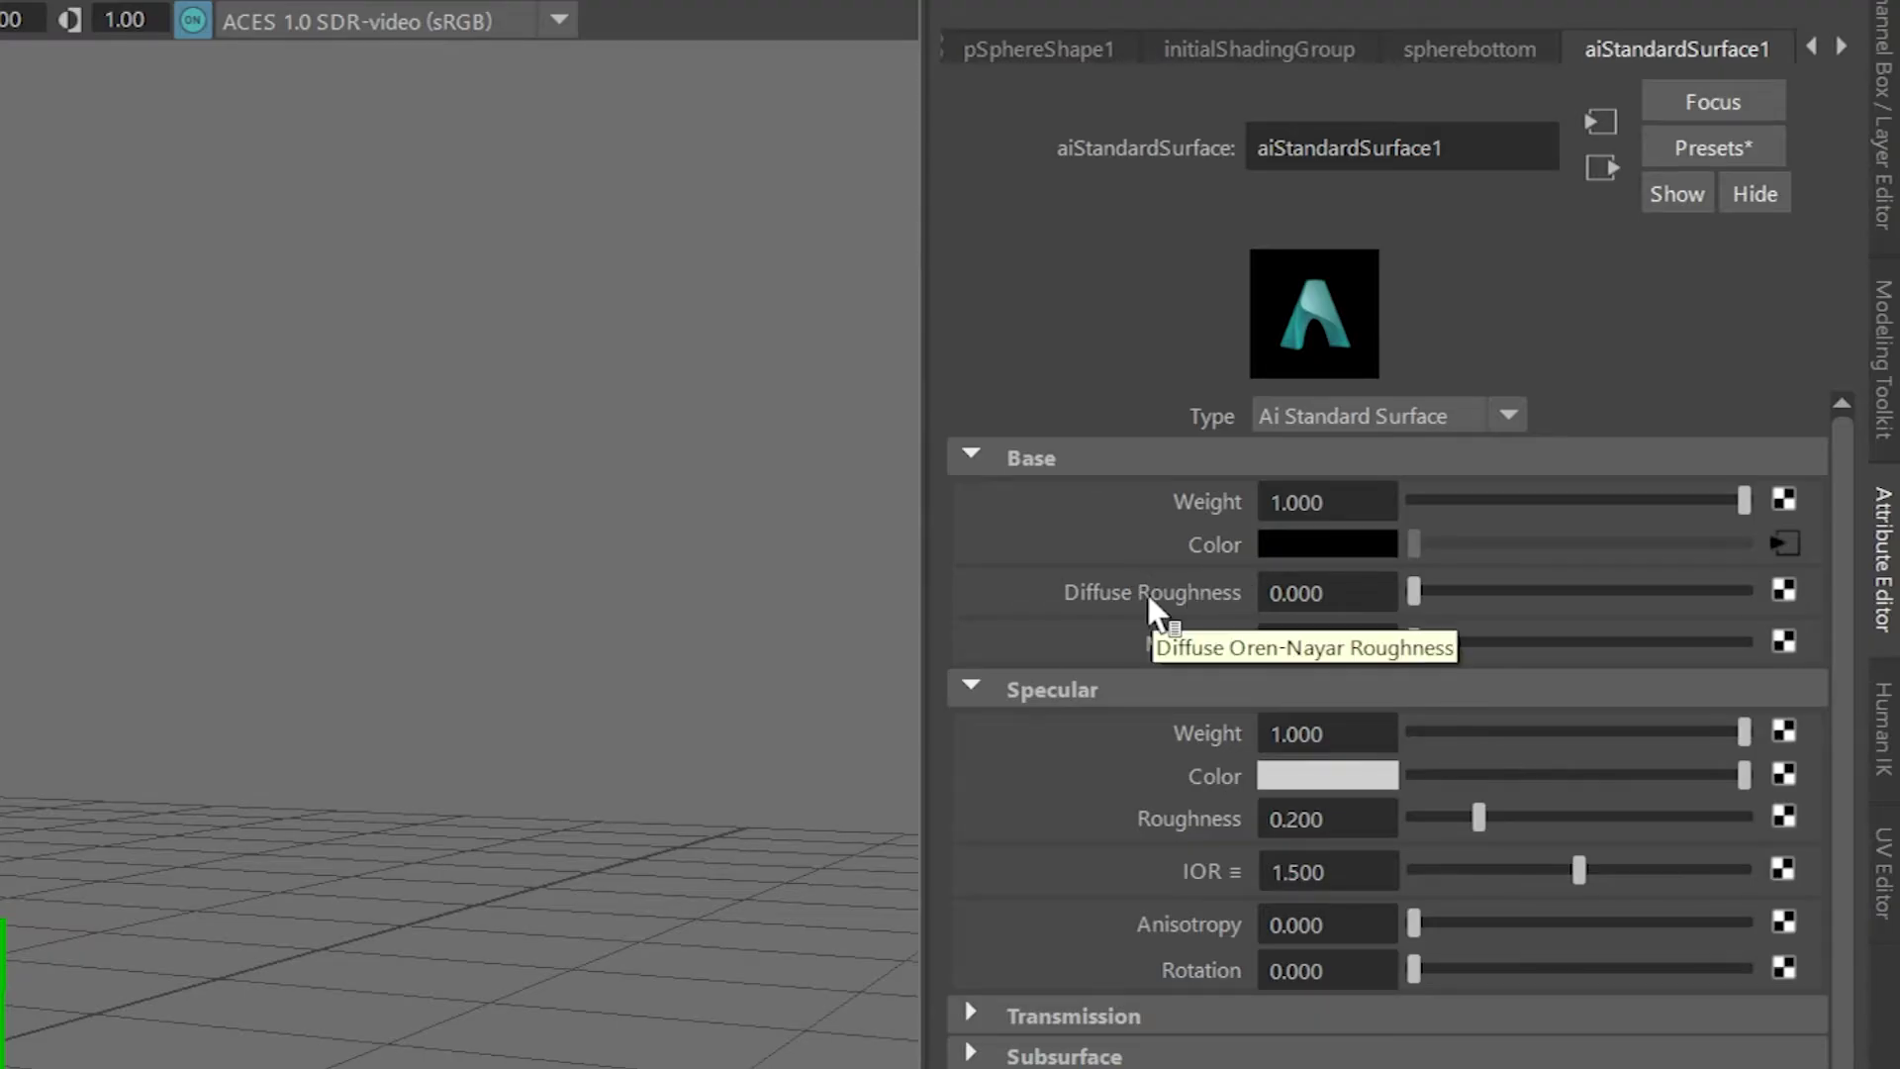
{"action": "left_click", "coordinate": [1771, 593]}
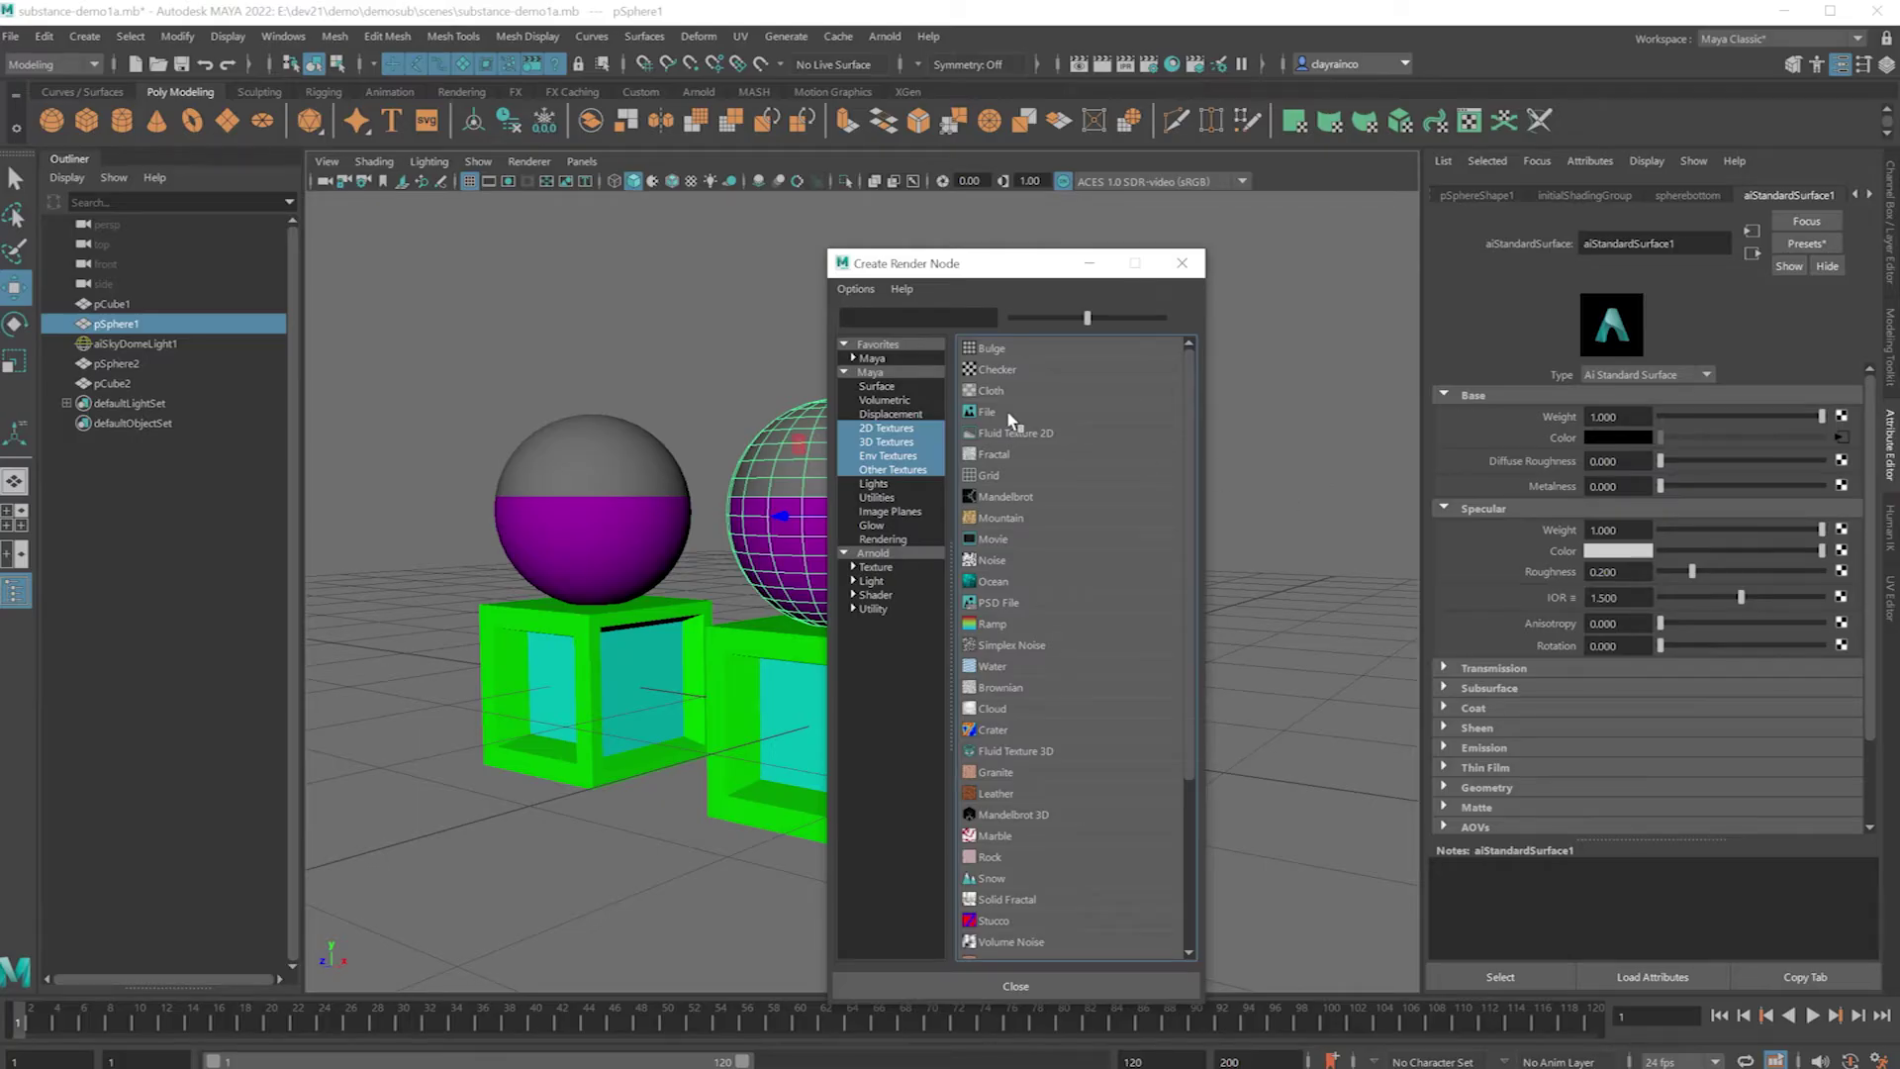
{"action": "left_click", "coordinate": [1008, 413]}
{"action": "left_click", "coordinate": [1844, 456]}
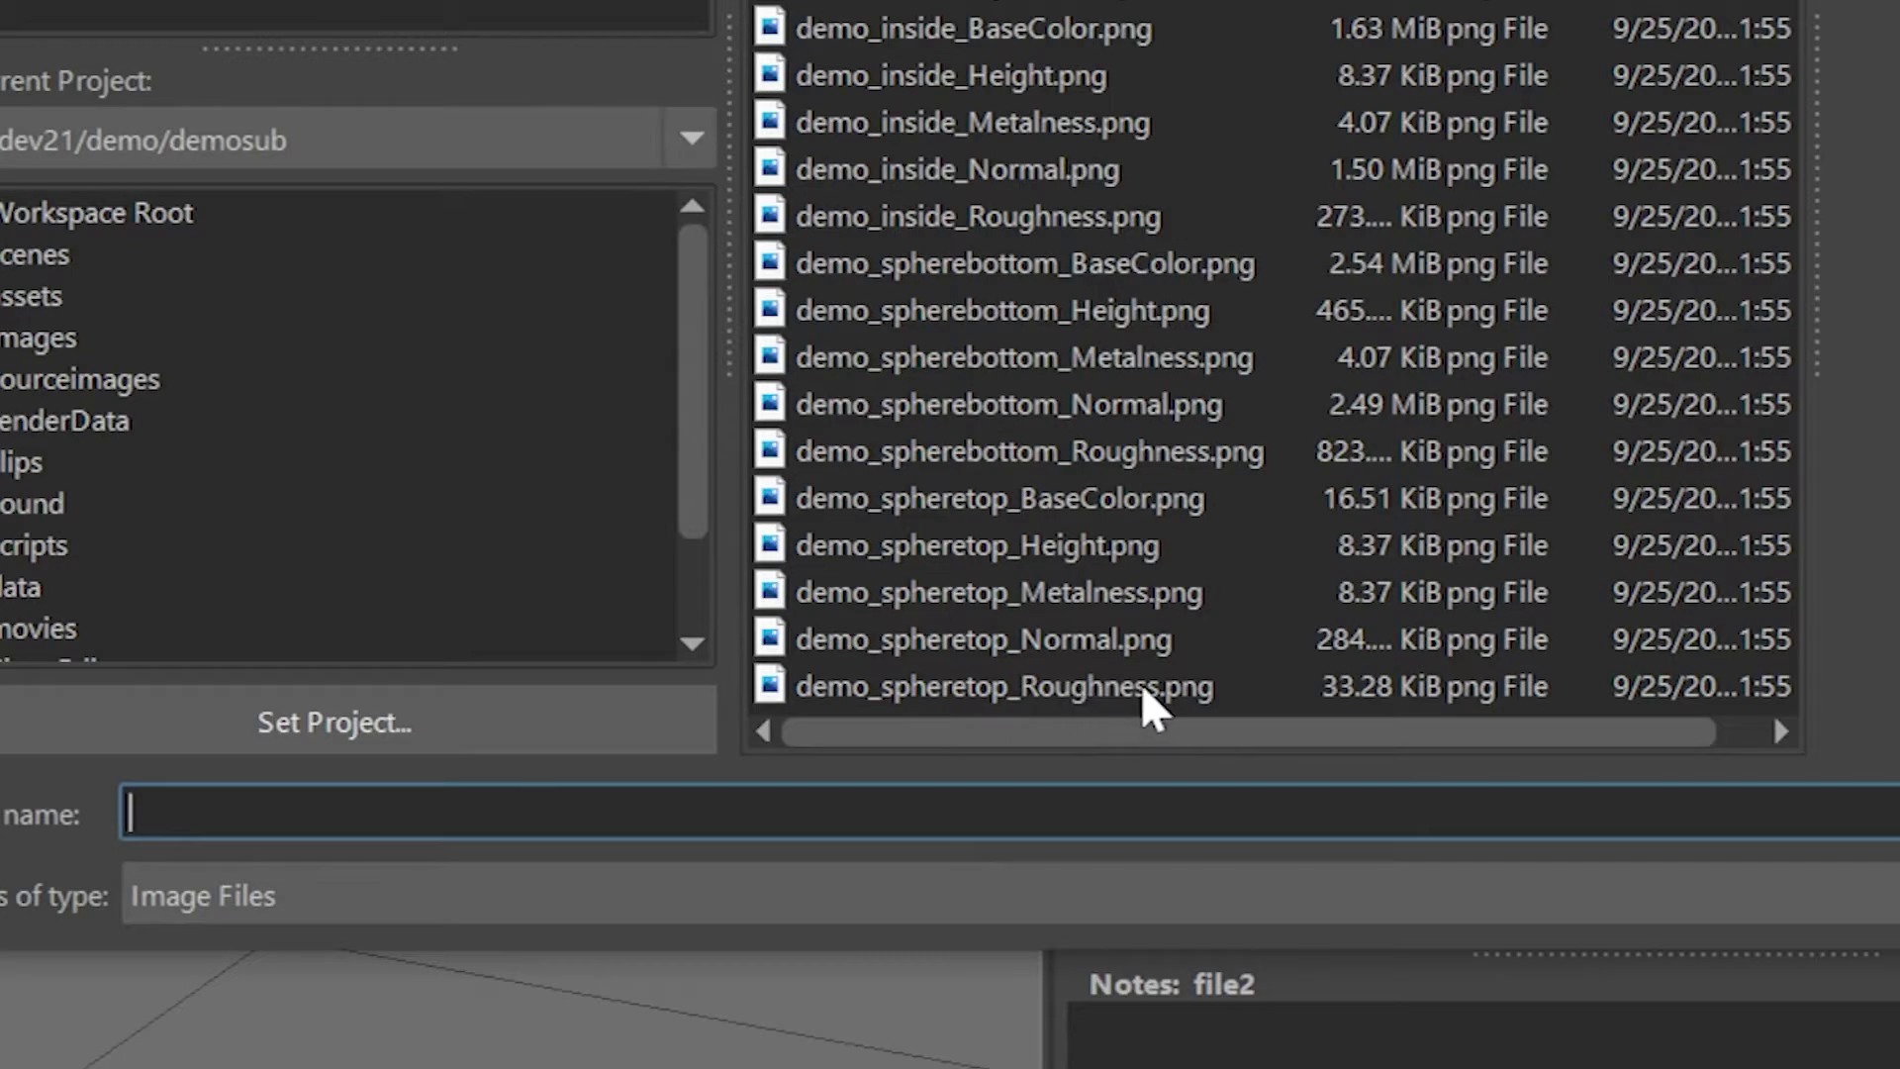
{"action": "left_click", "coordinate": [1141, 685]}
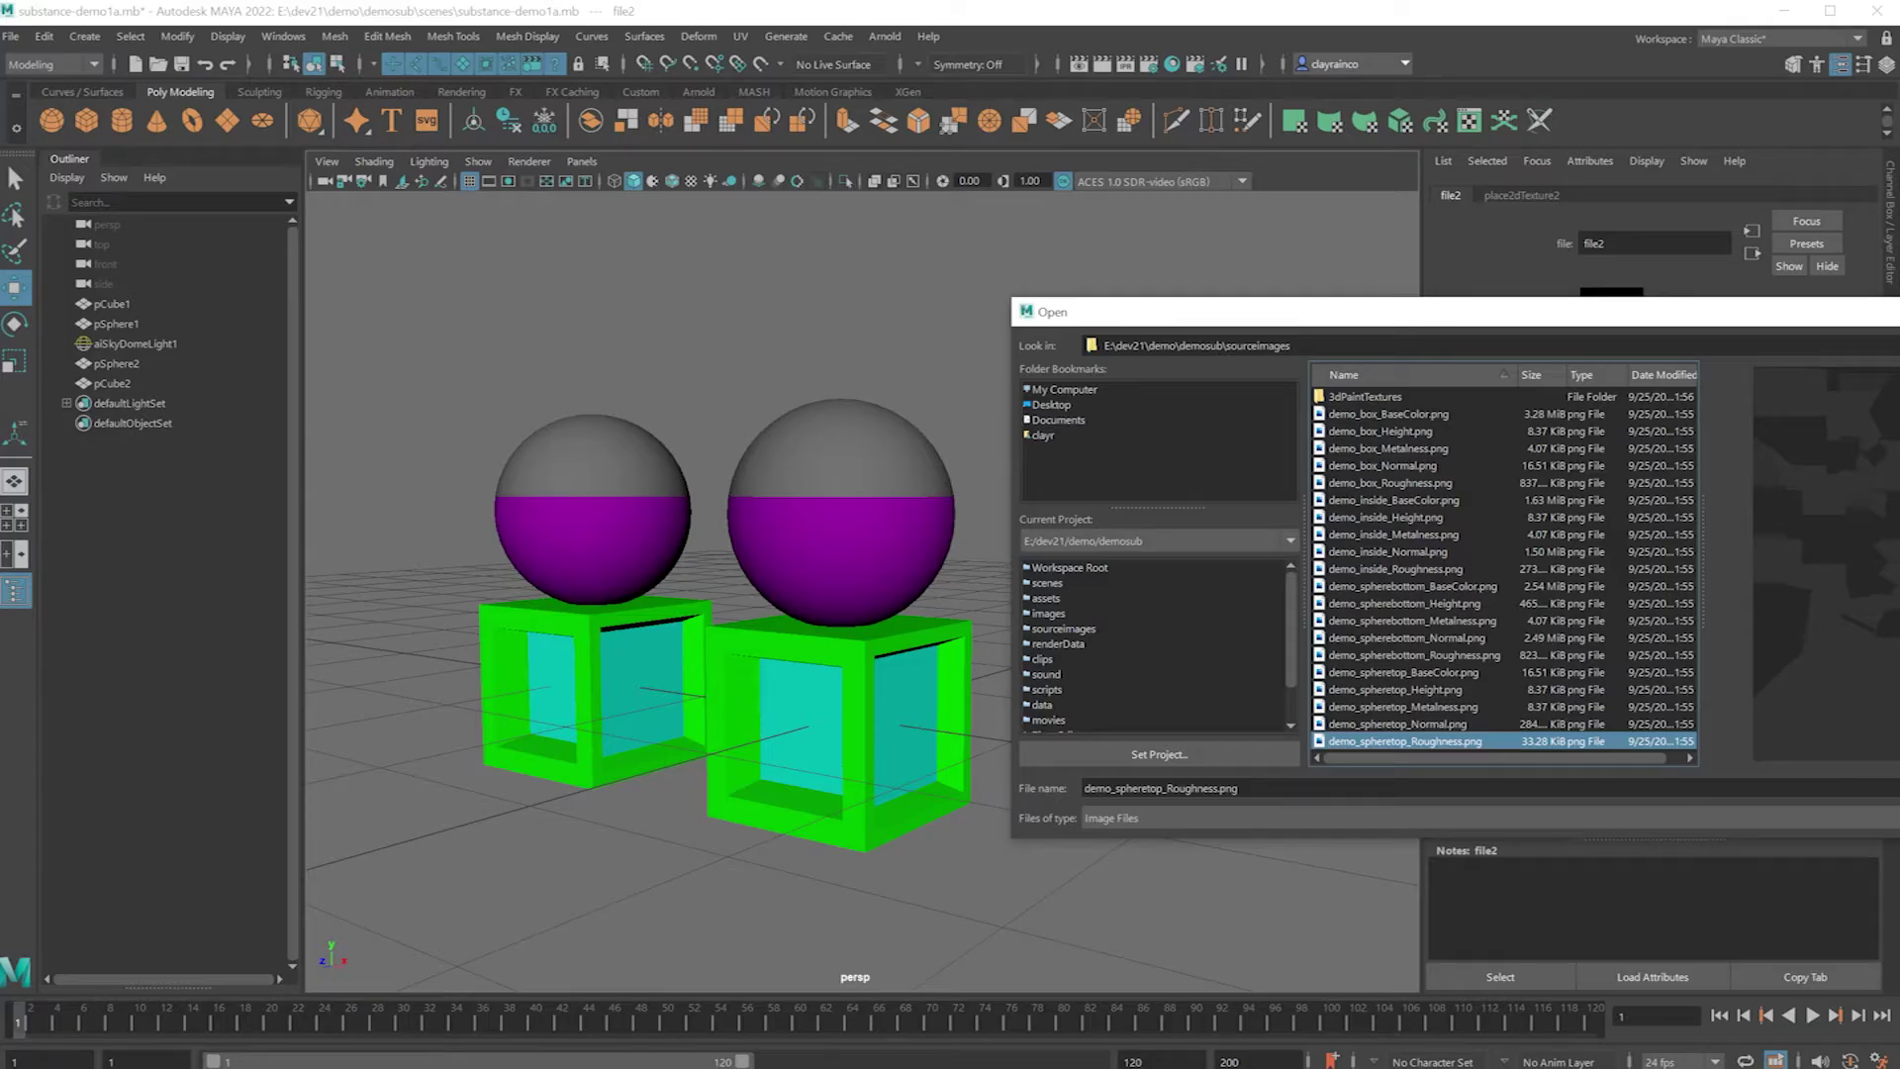
{"action": "key", "text": "Return"}
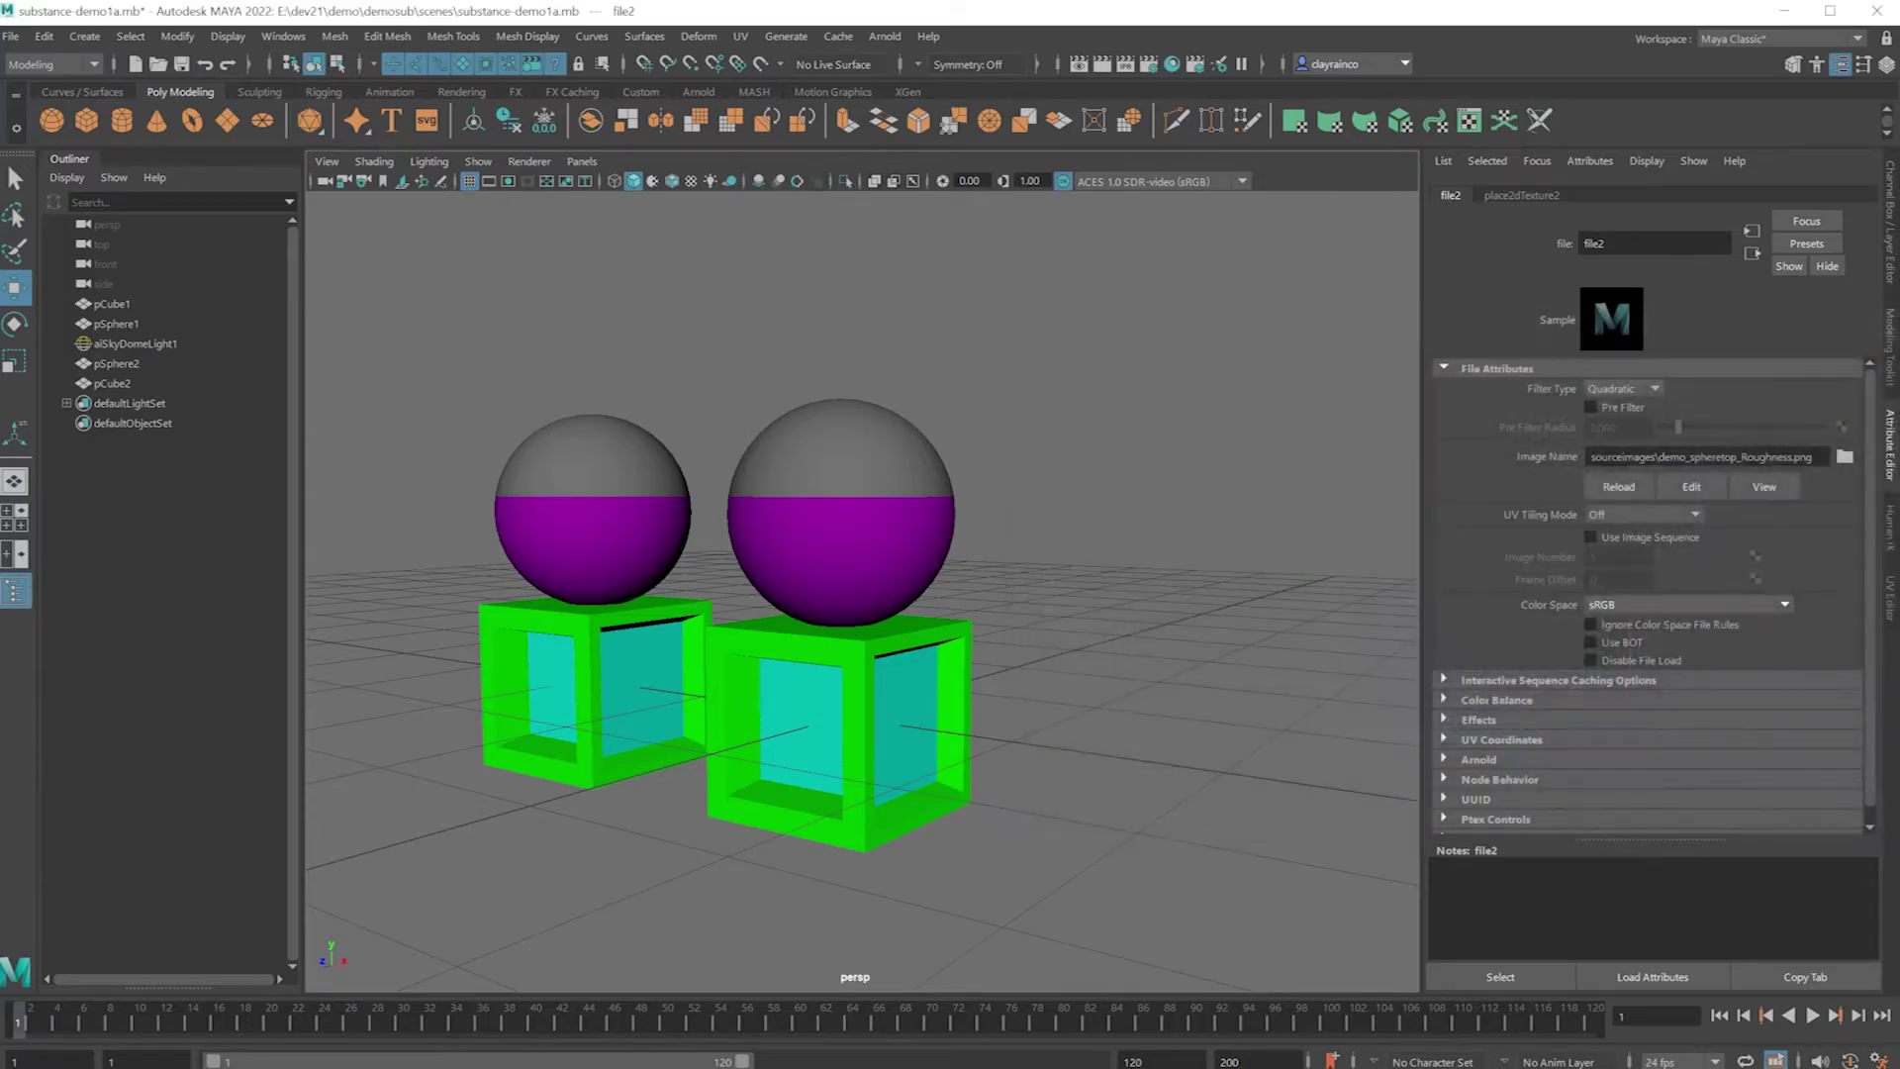
Connect a File texture to the sphere top material's Metalness and load demo_spheretop_Metalness.png into it.
{"action": "left_click", "coordinate": [868, 492]}
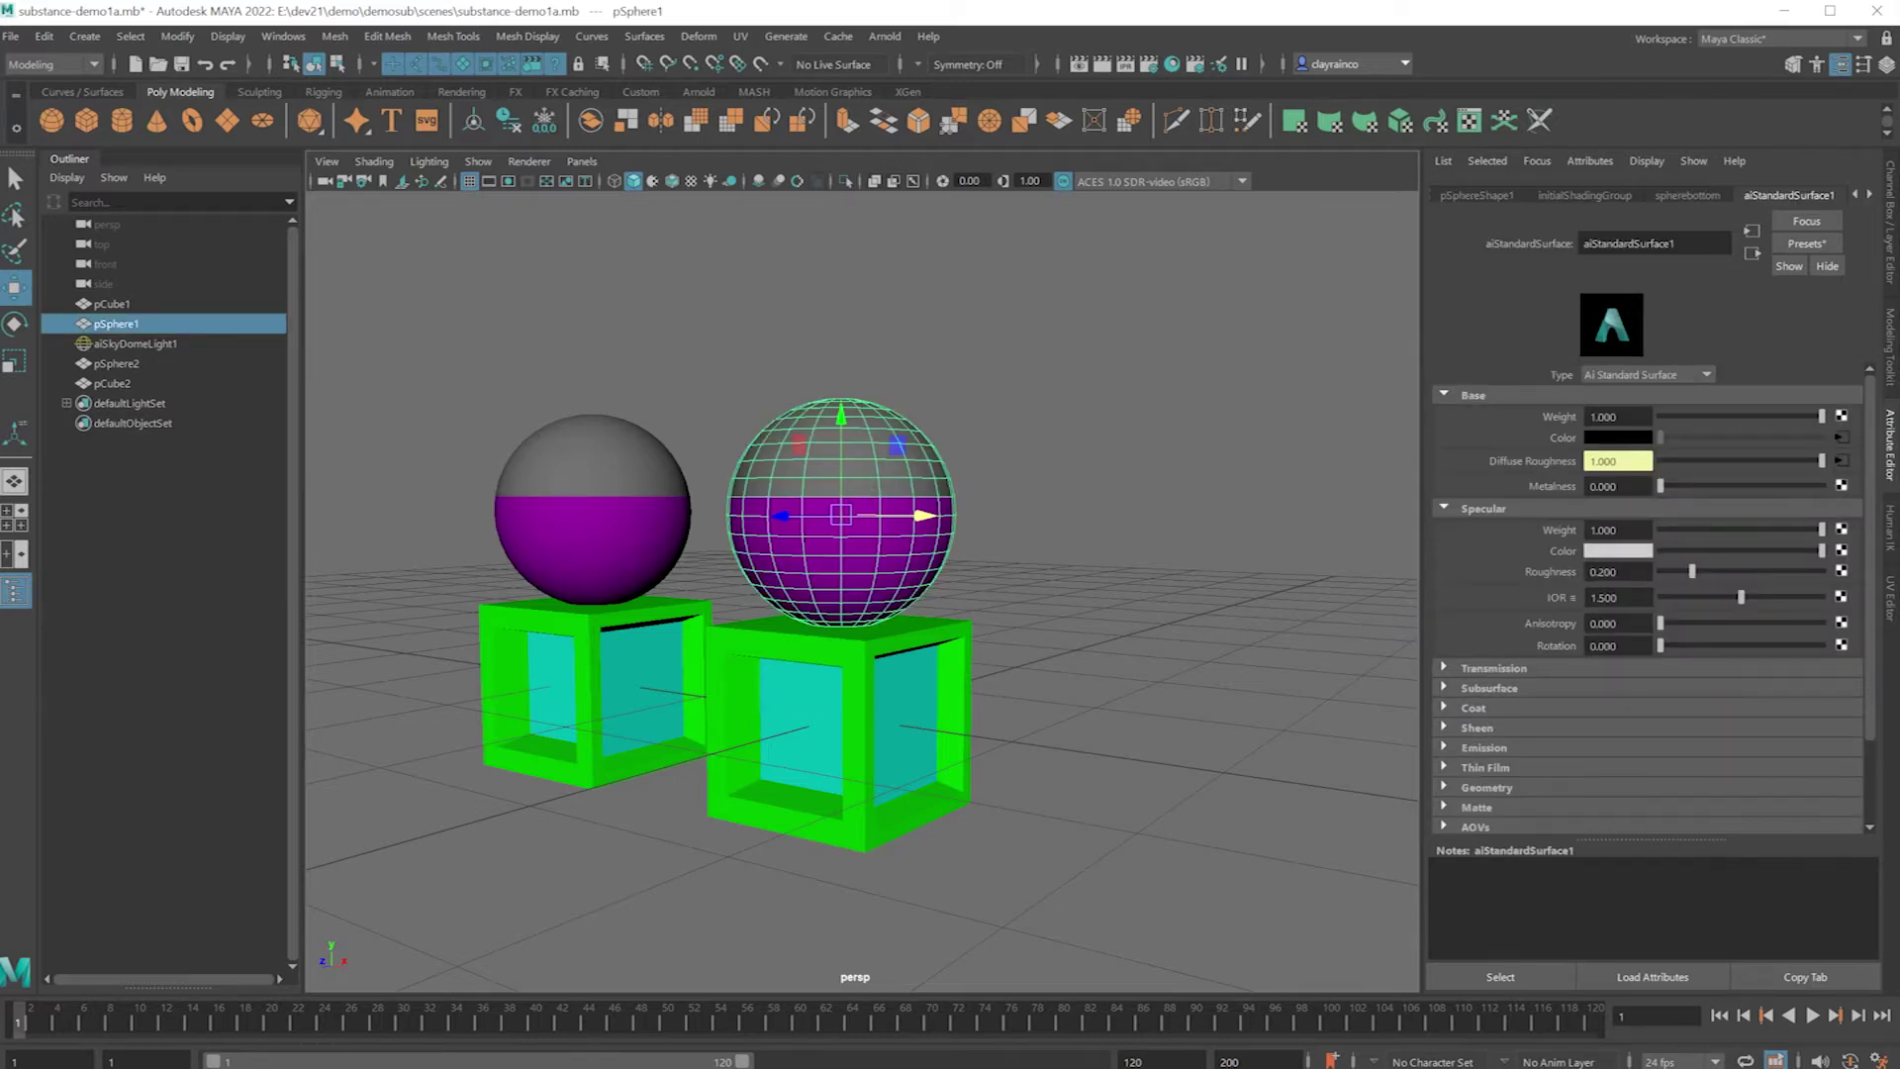
{"action": "left_click", "coordinate": [1840, 485]}
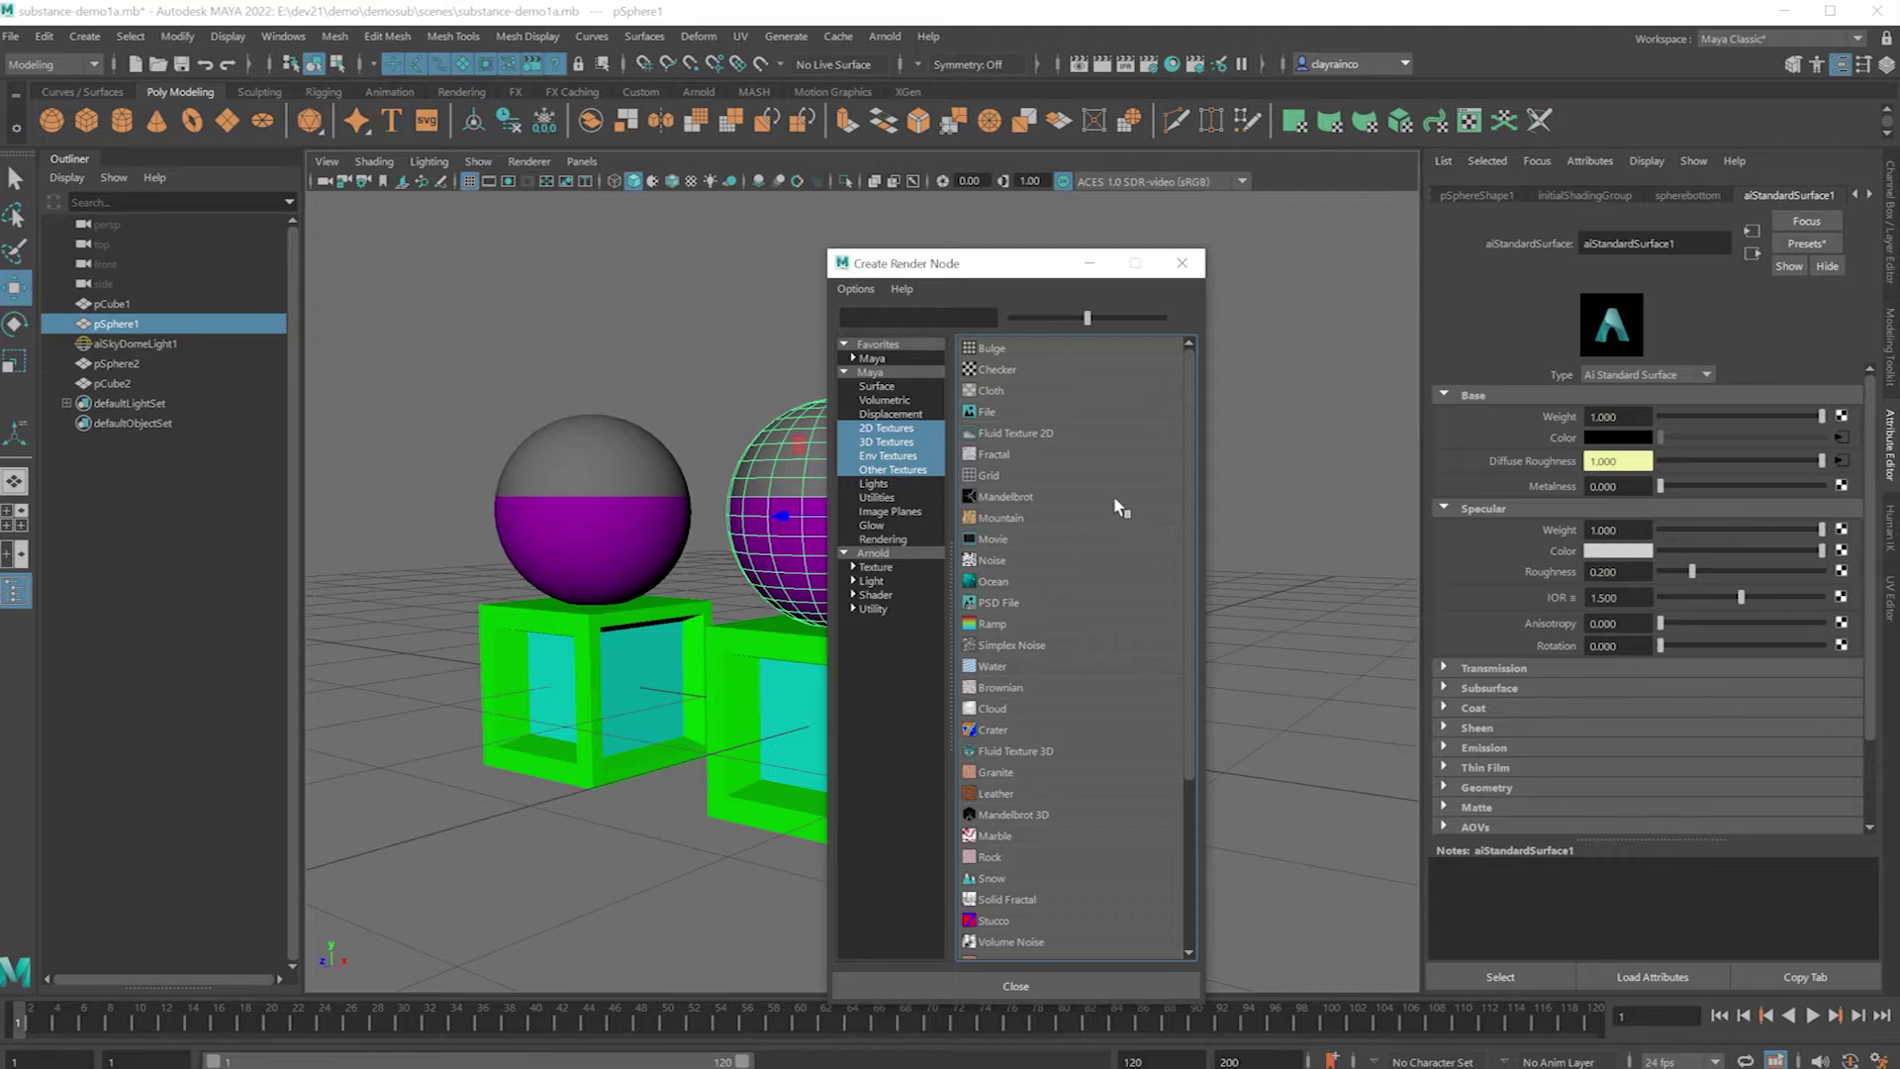
{"action": "left_click", "coordinate": [990, 411]}
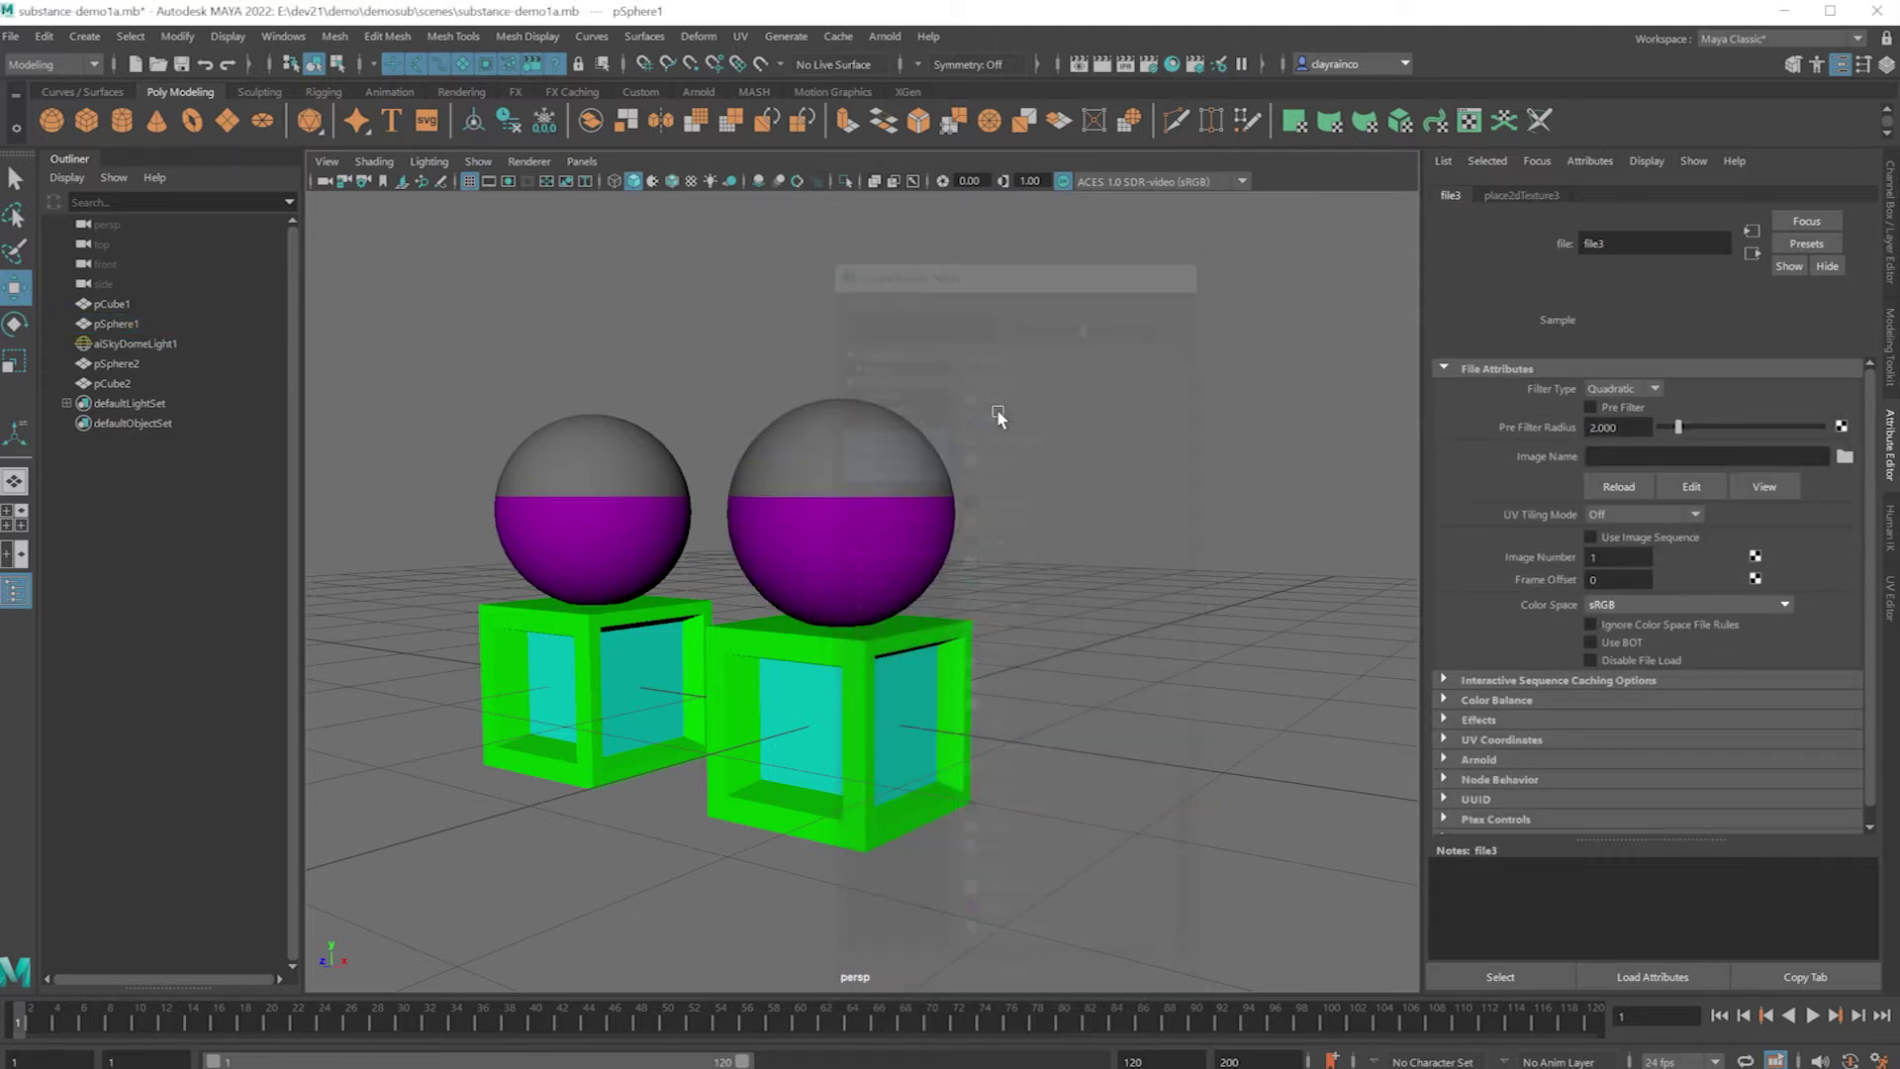
{"action": "left_click", "coordinate": [1843, 457]}
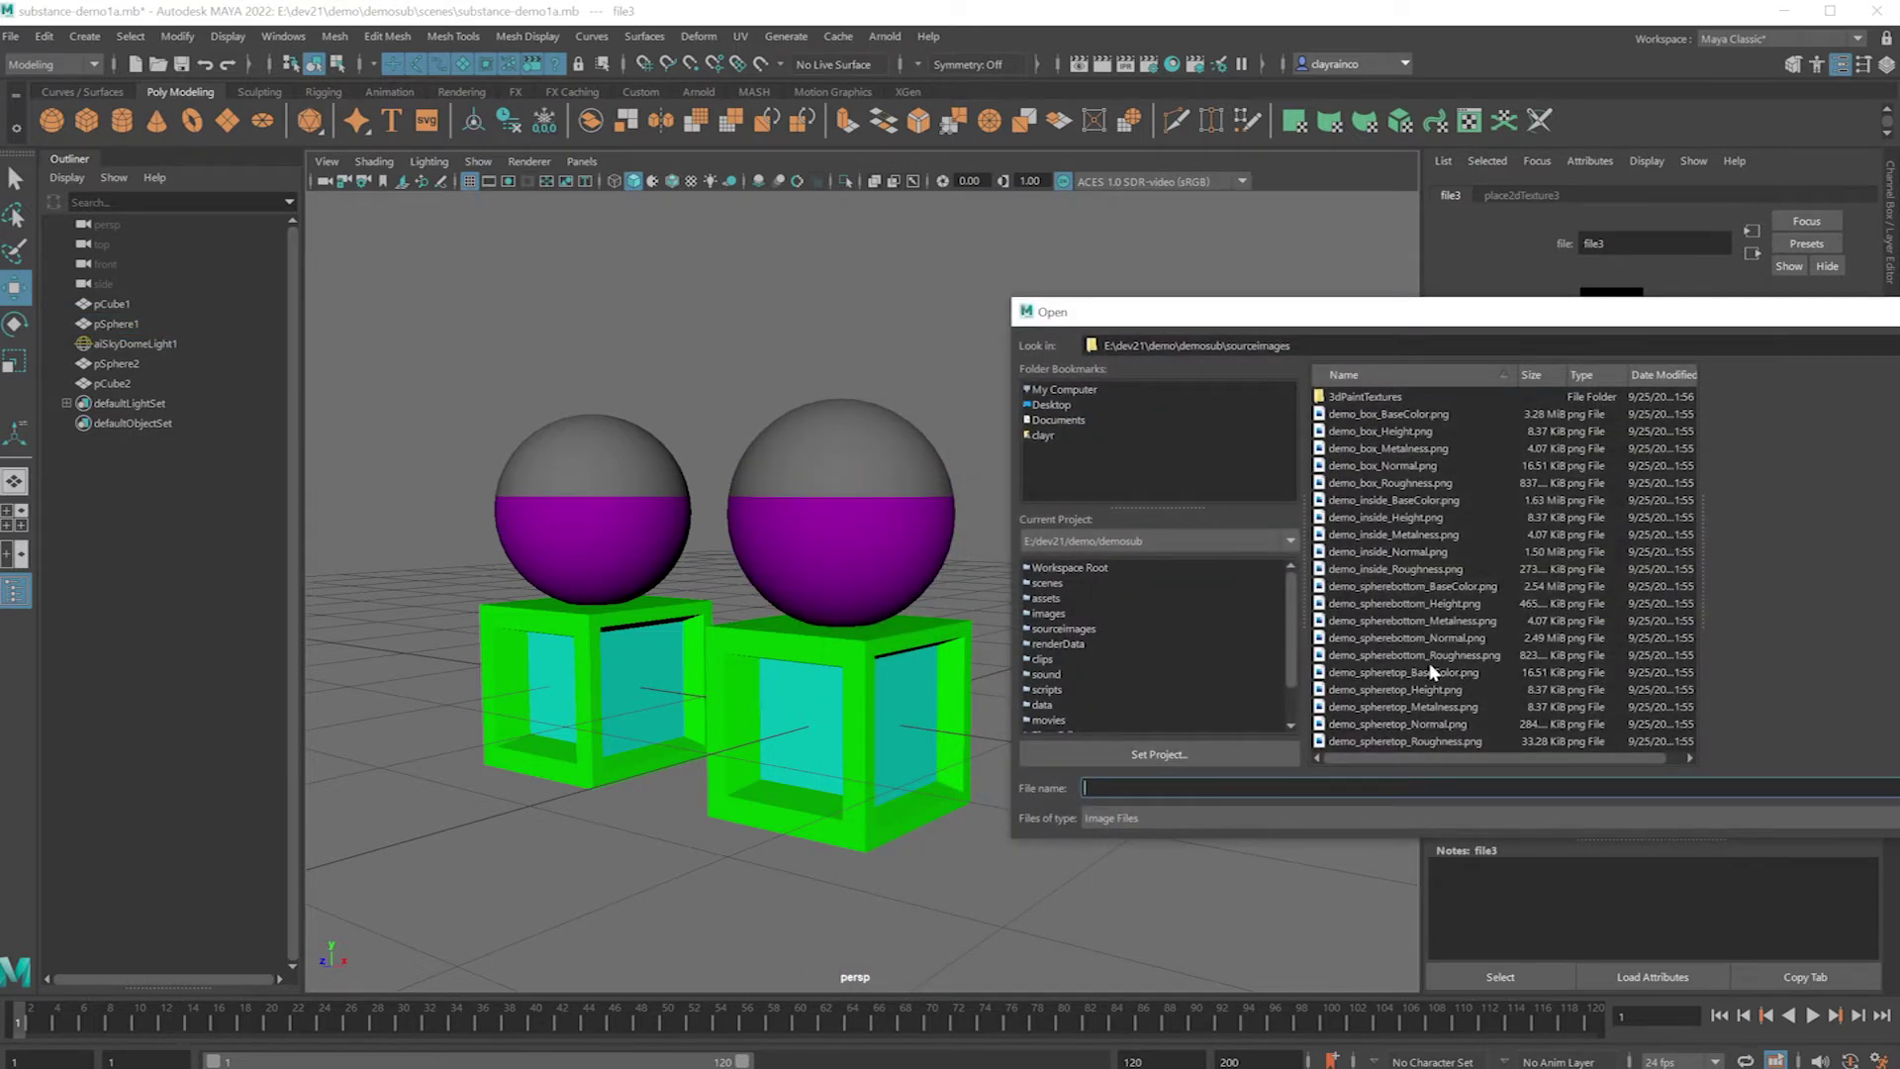
{"action": "left_click", "coordinate": [1395, 708]}
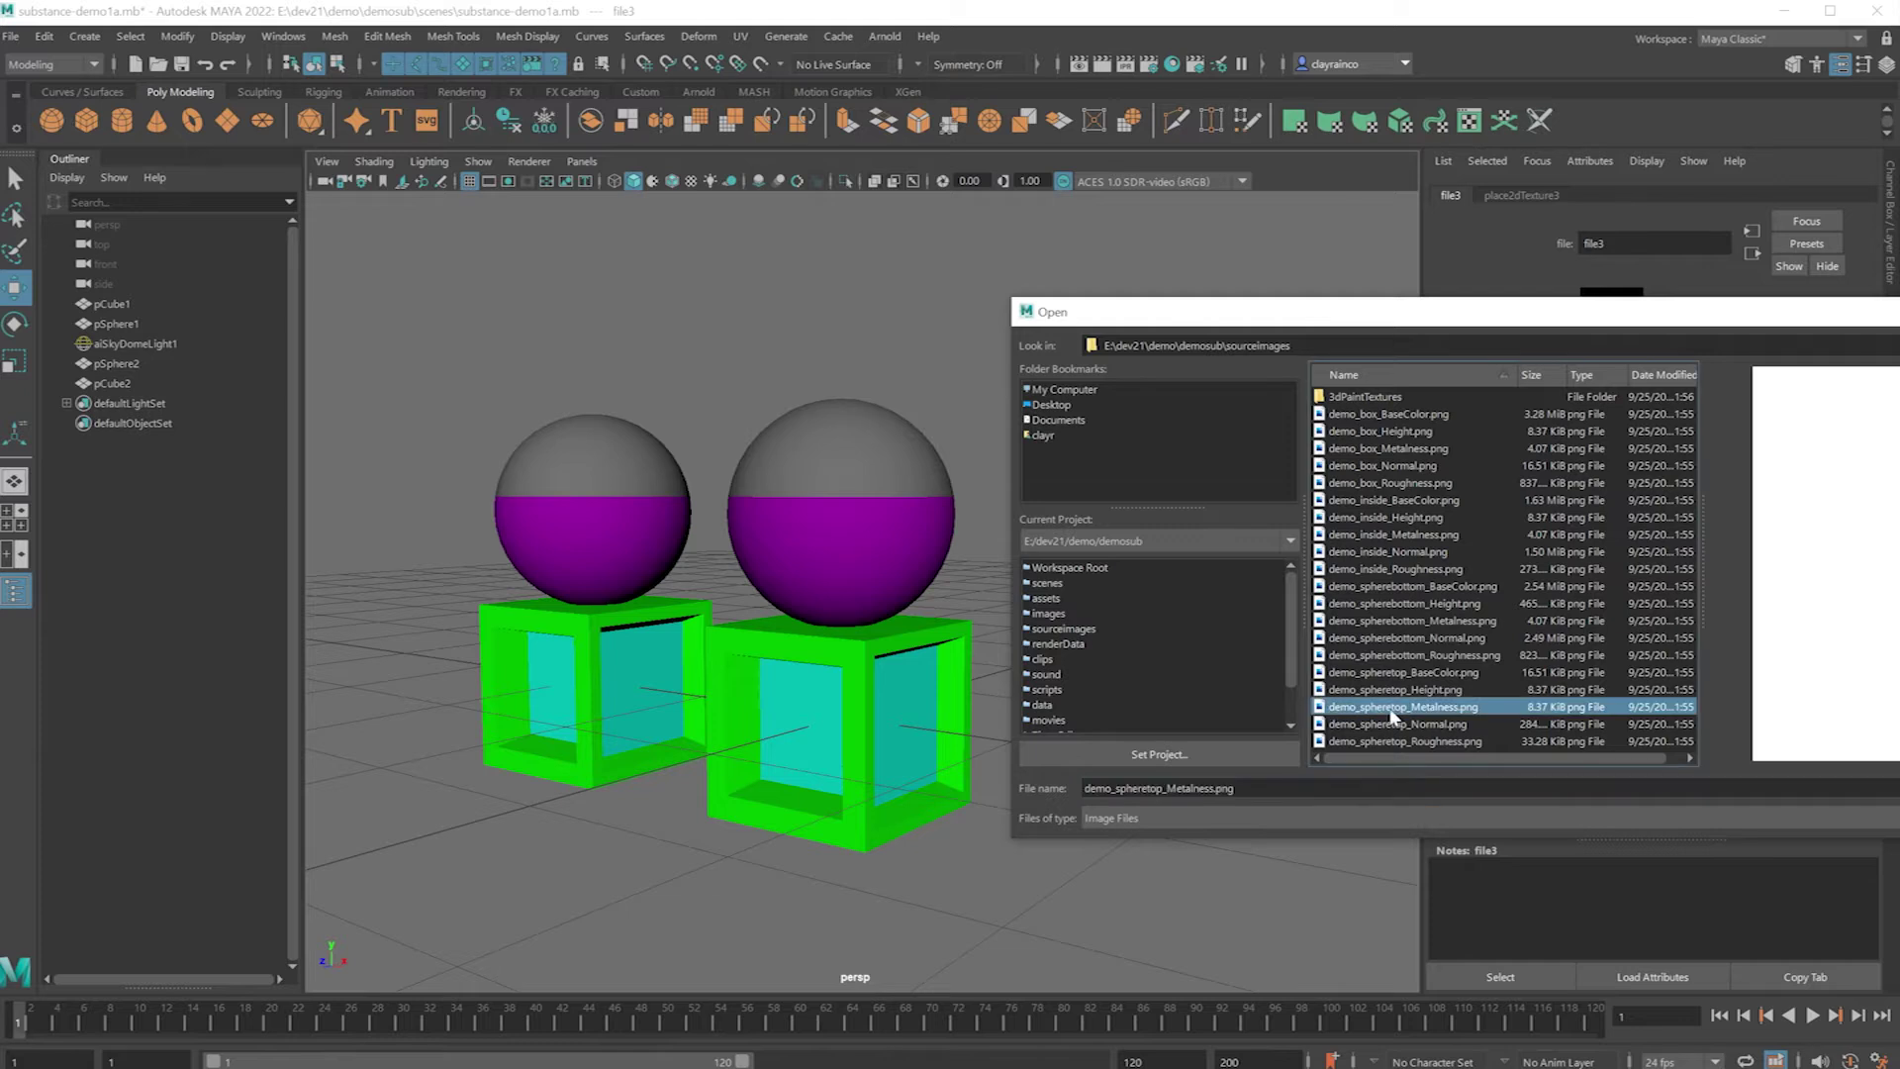
{"action": "key", "text": "Return"}
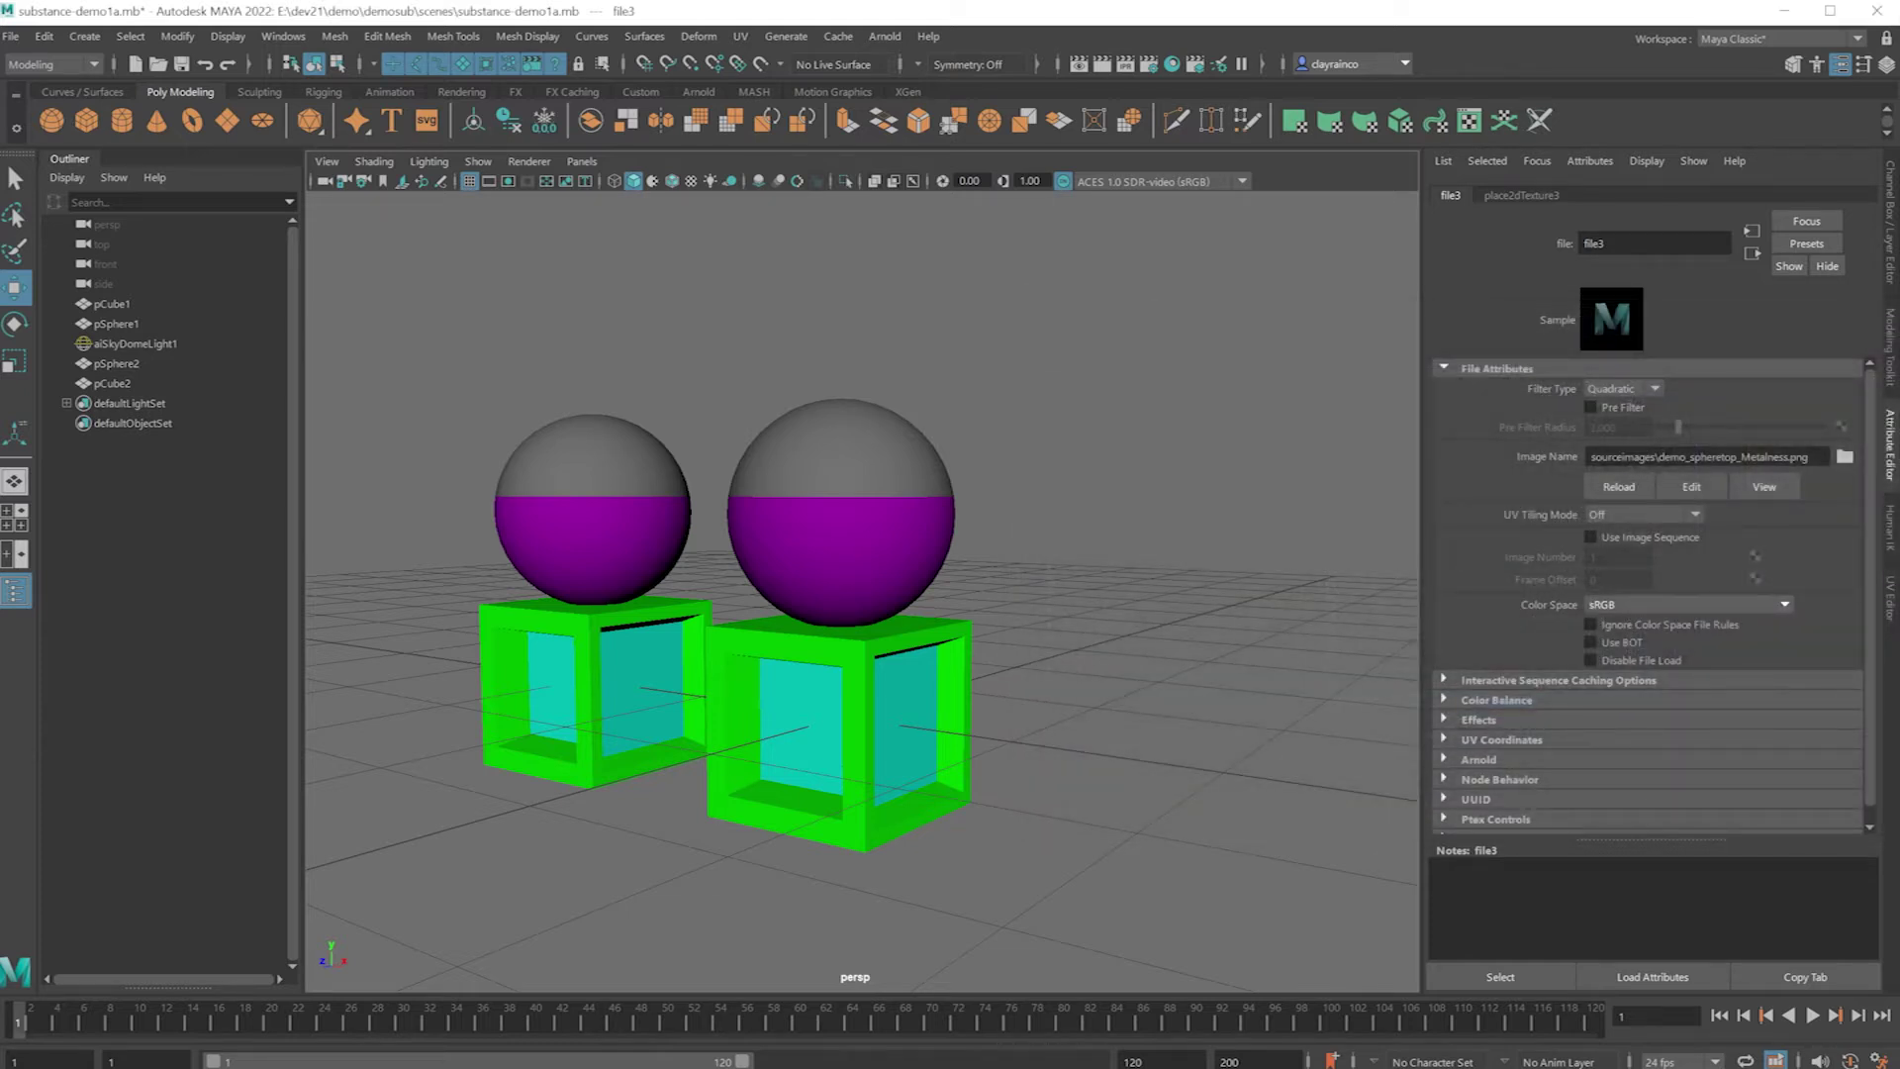
Connect a File texture to the sphere top material's Bump Mapping under its Geometry attributes.
{"action": "left_click", "coordinate": [883, 495]}
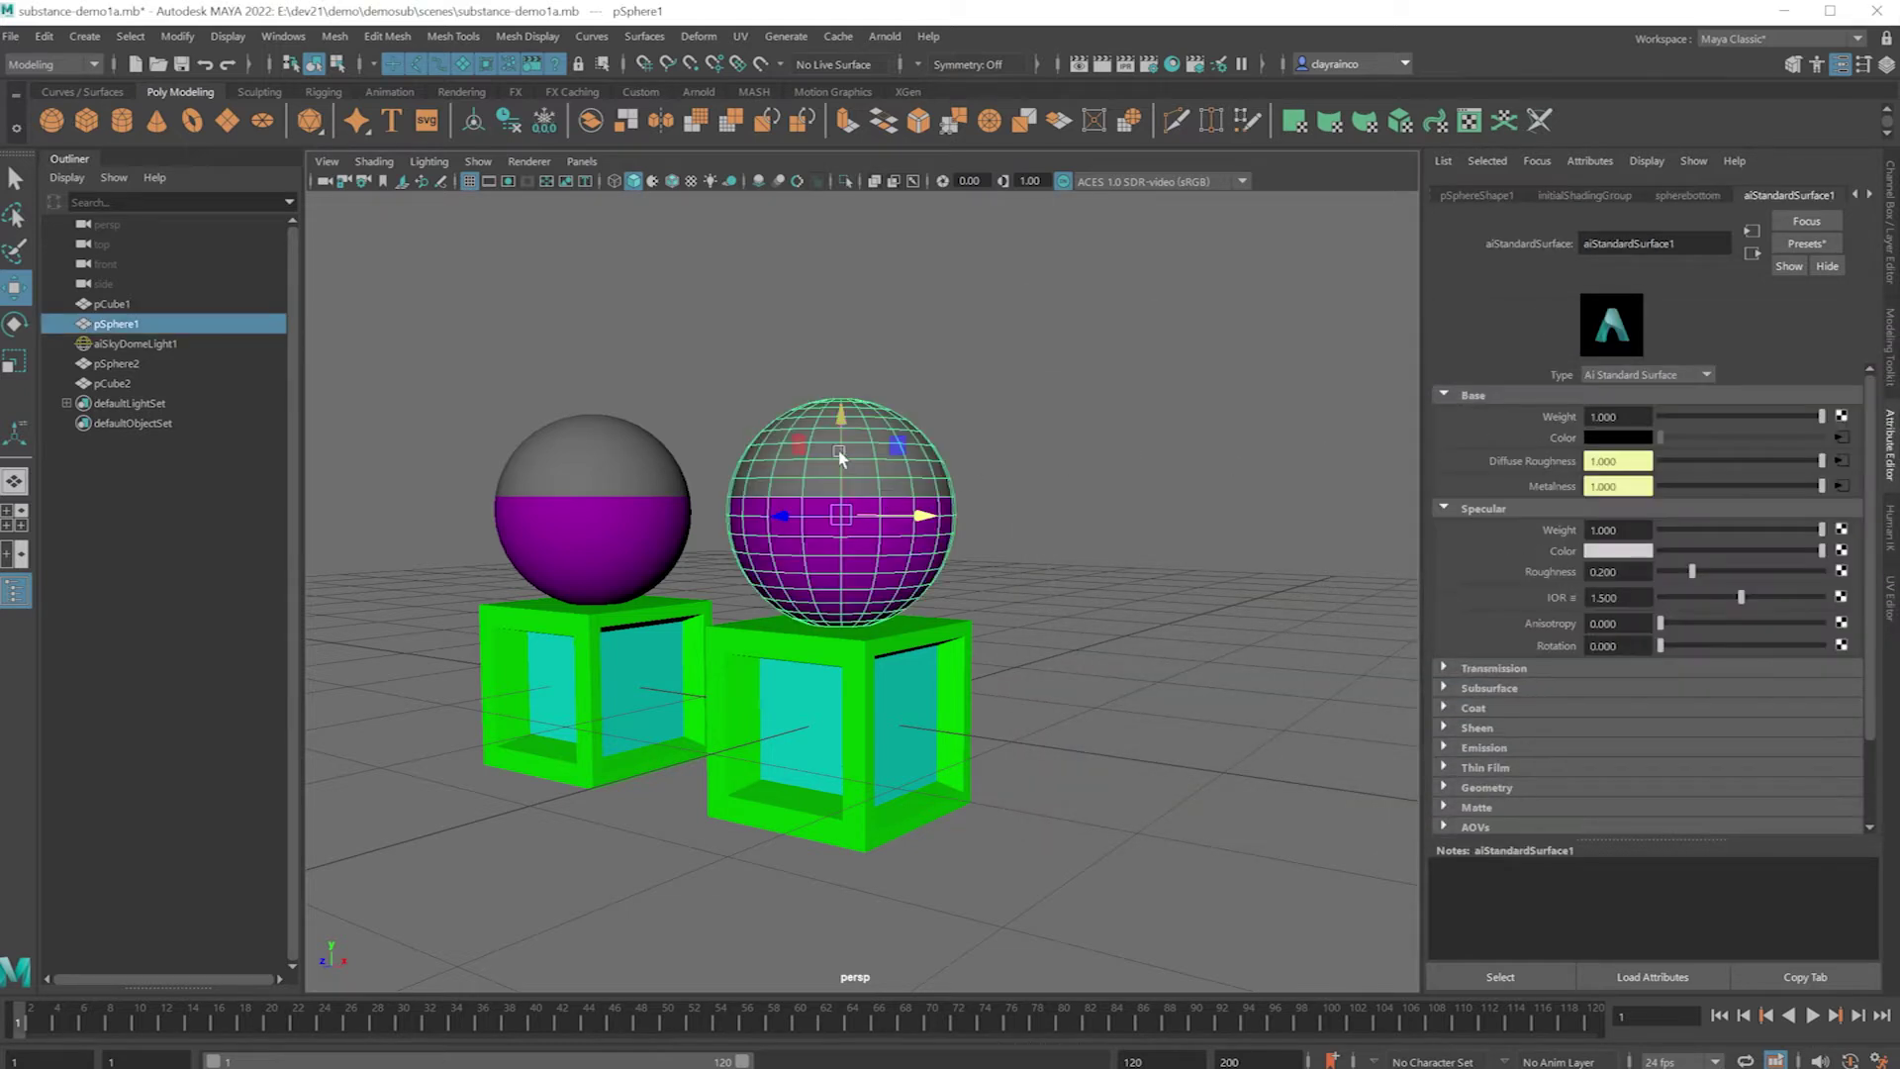
{"action": "left_click", "coordinate": [1445, 508]}
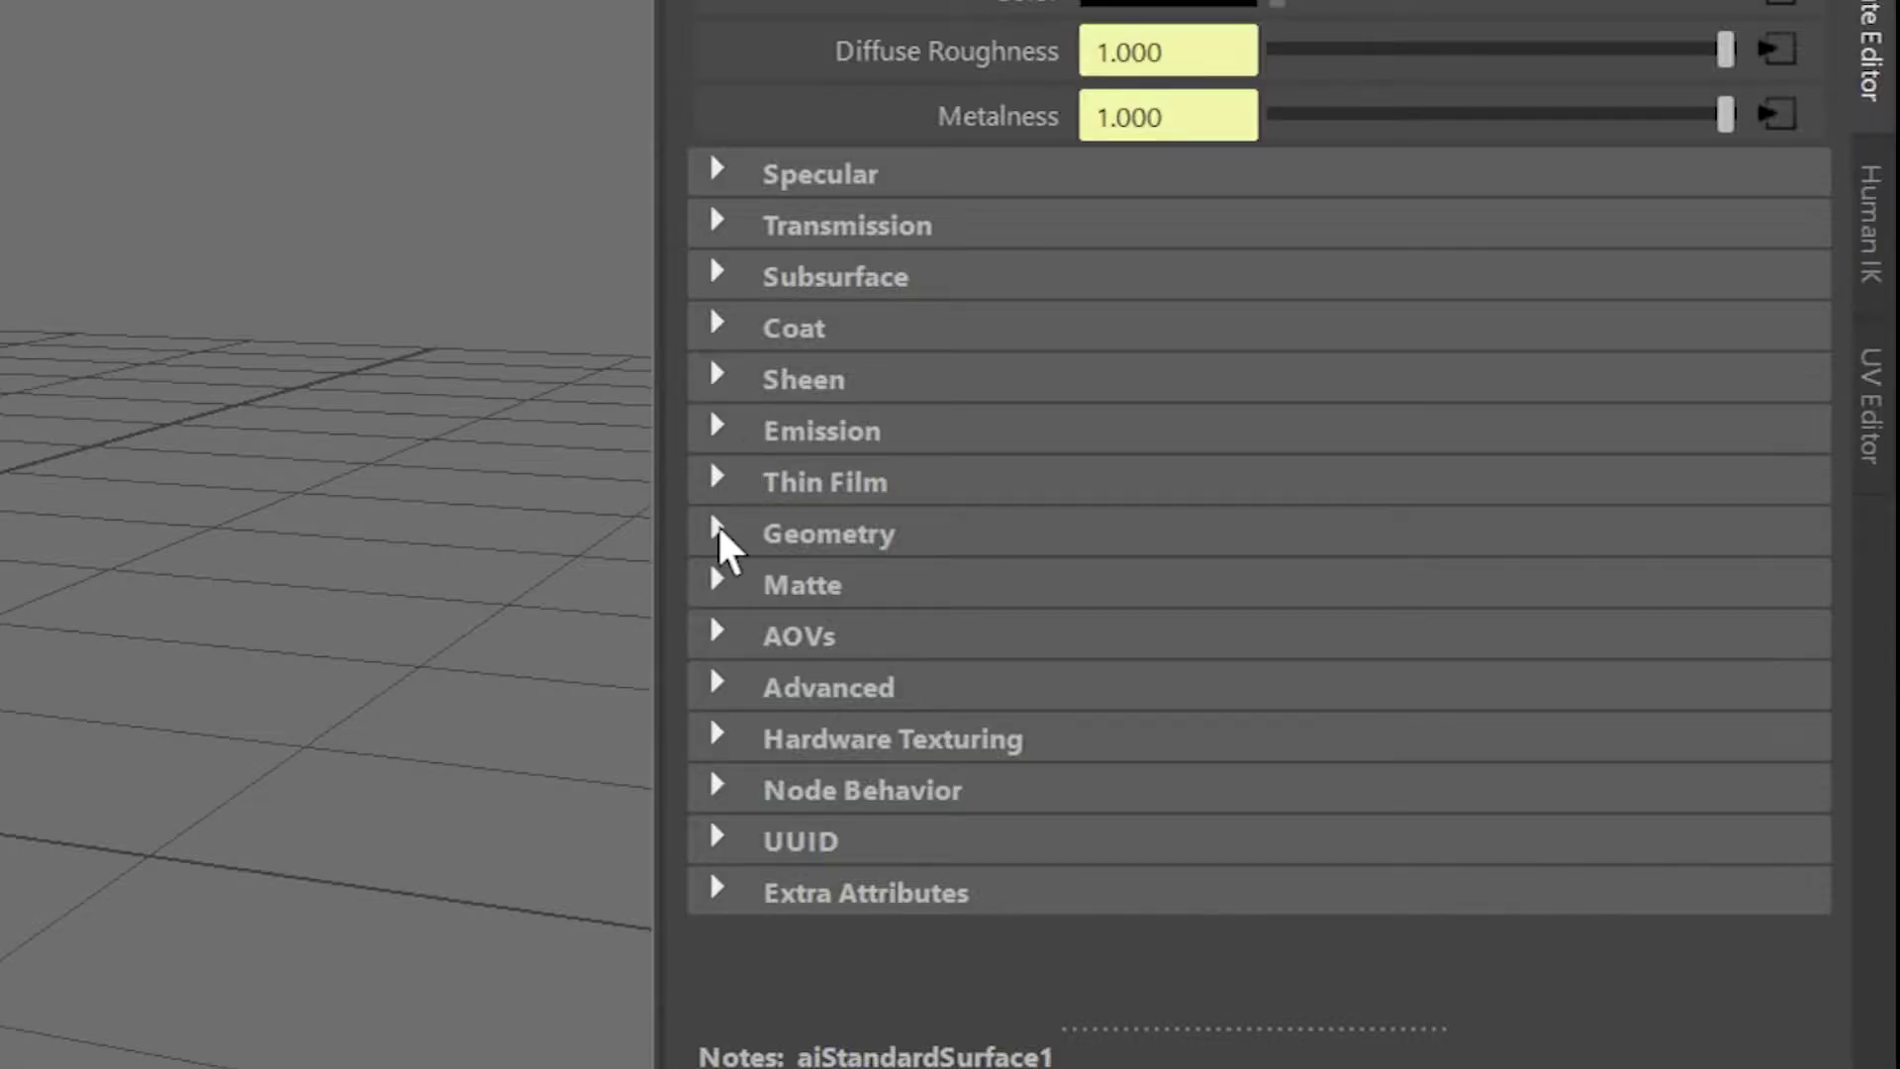
{"action": "left_click", "coordinate": [1445, 648]}
{"action": "middle_click_drag", "start_coordinate": [1076, 636], "coordinate": [901, 699]}
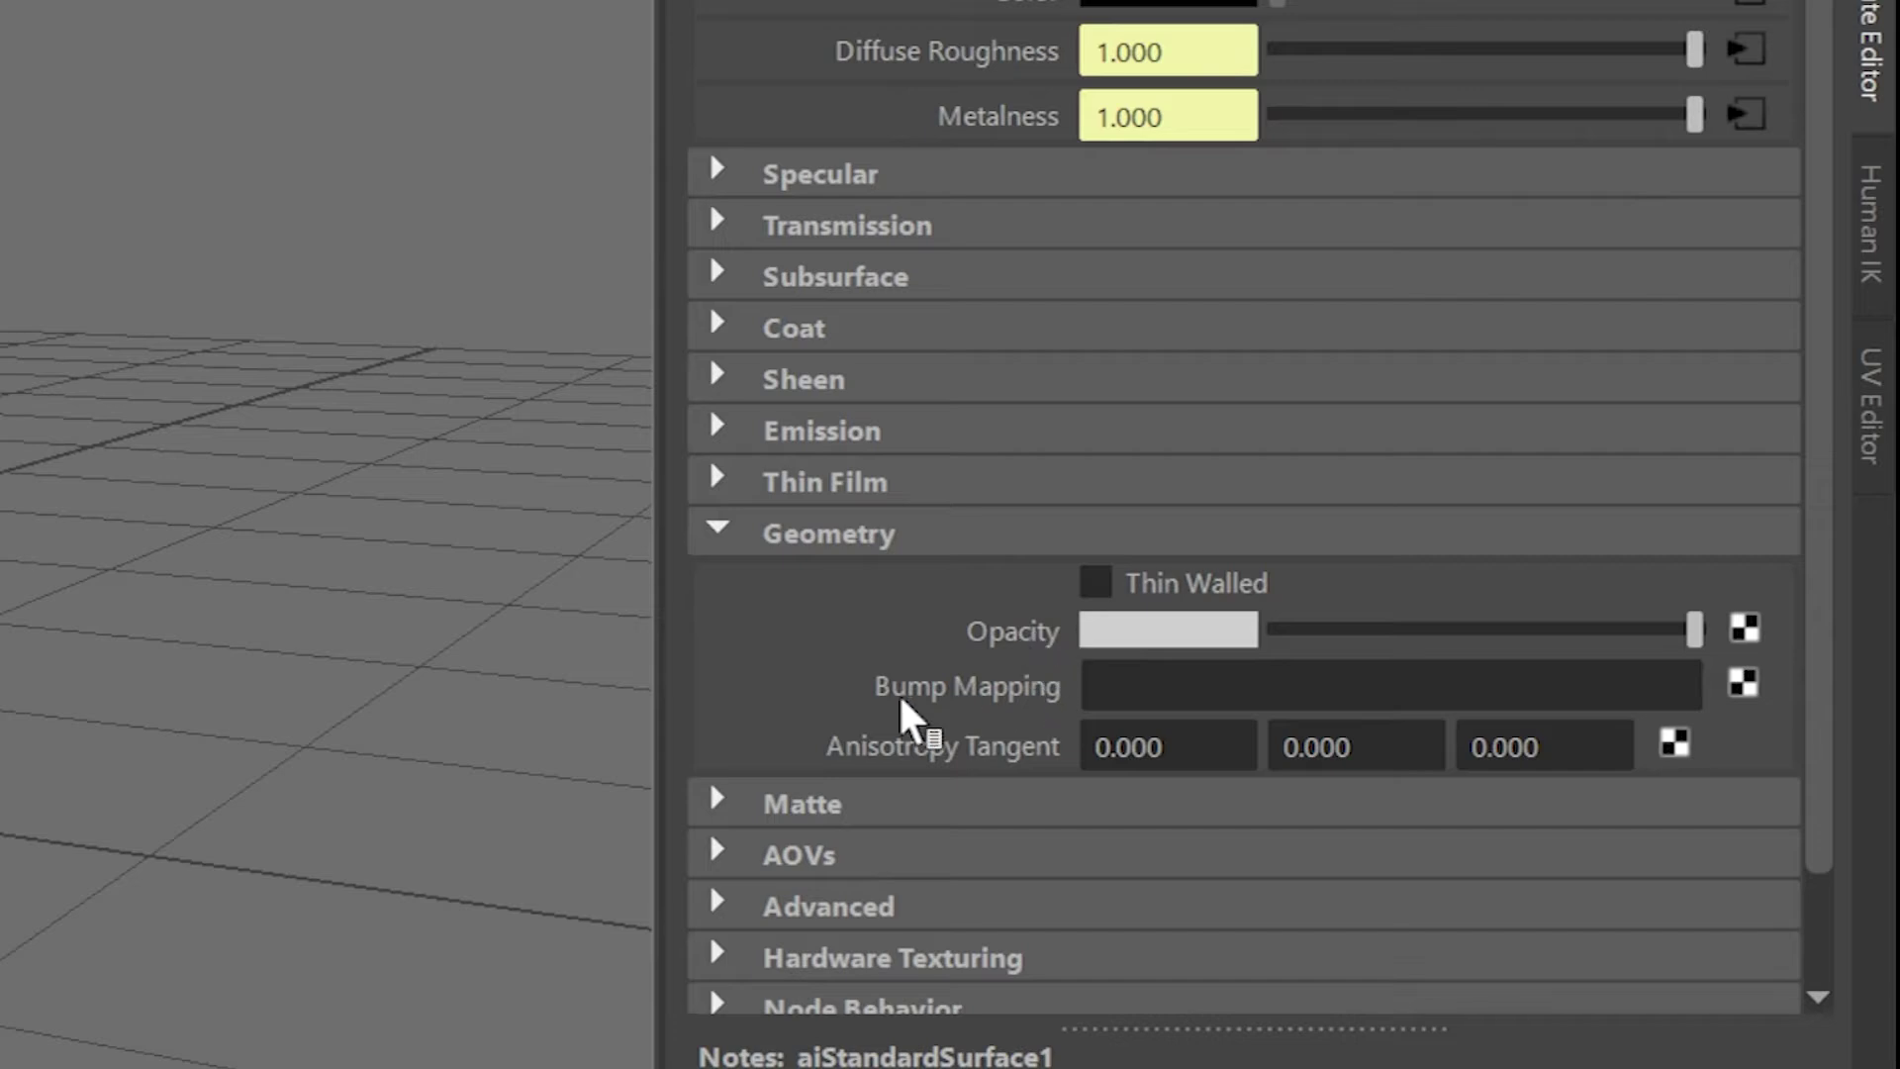
{"action": "left_click", "coordinate": [1744, 685]}
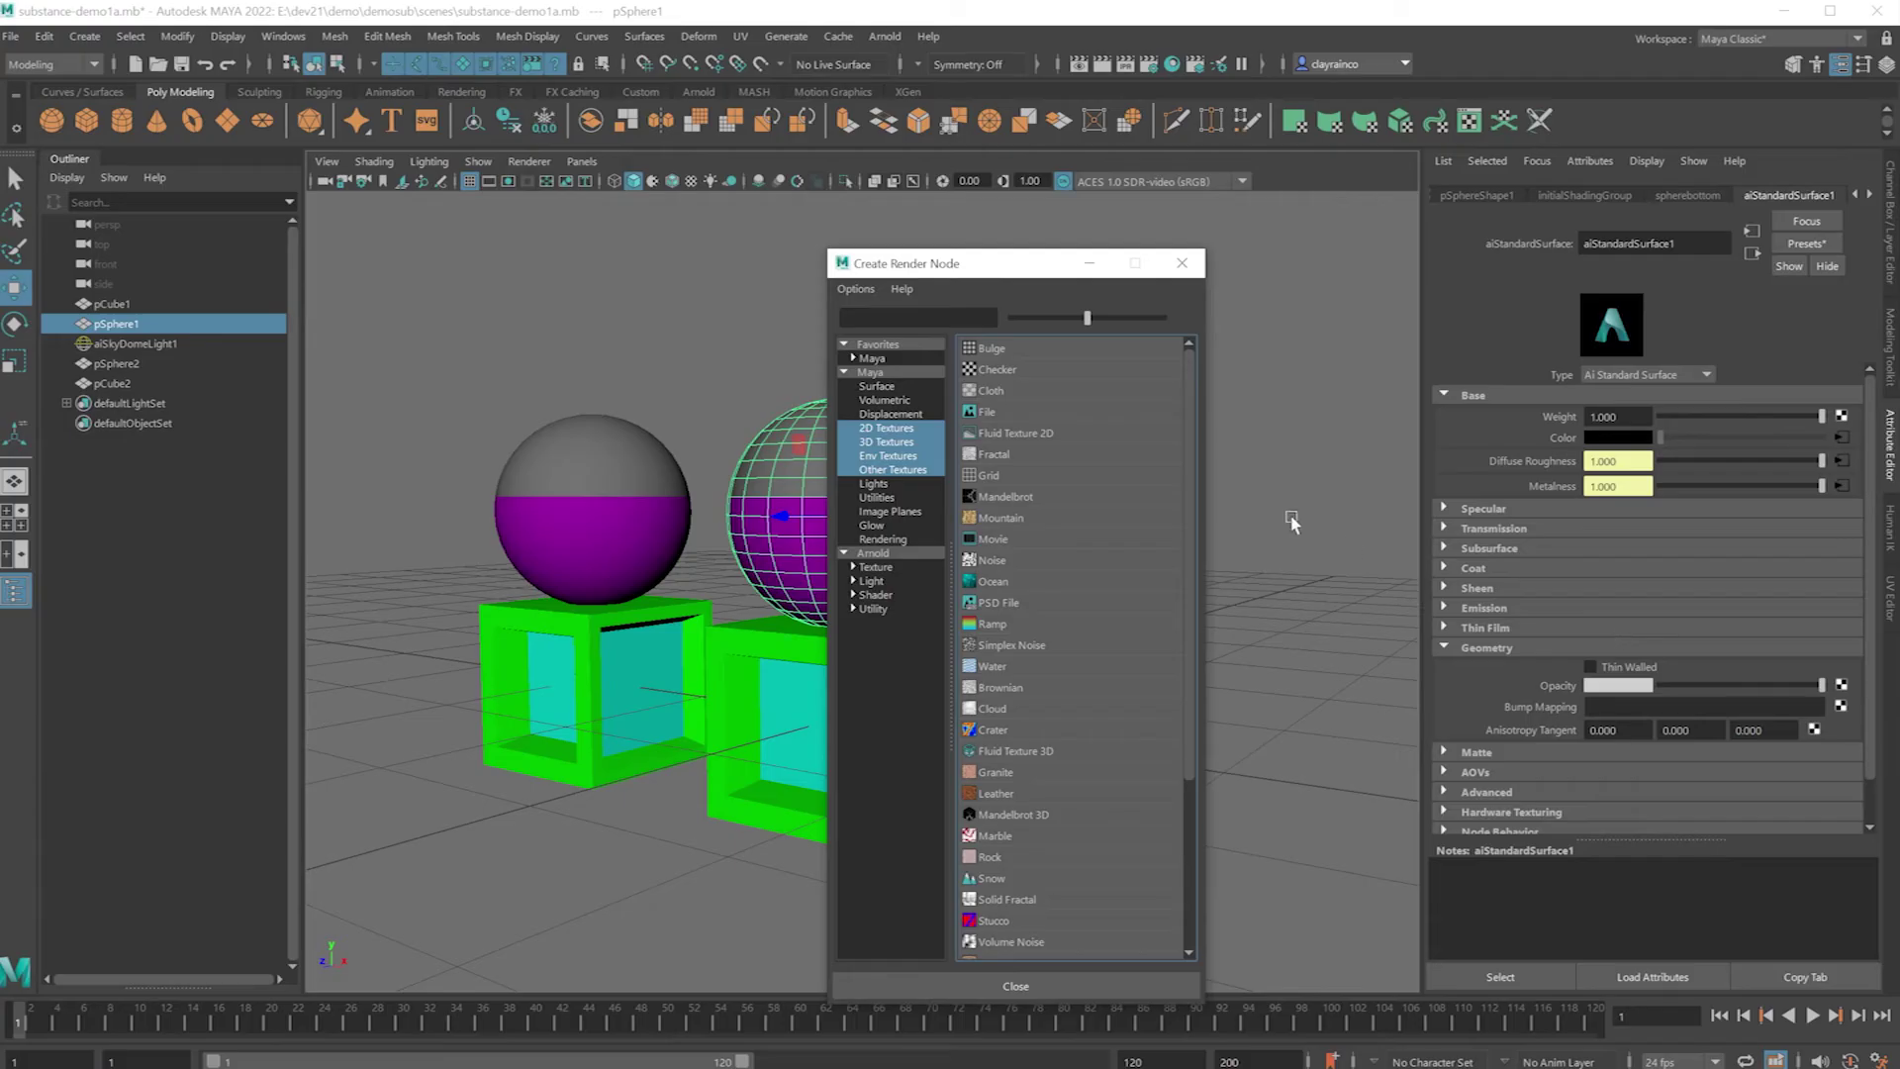
{"action": "left_click", "coordinate": [1000, 426]}
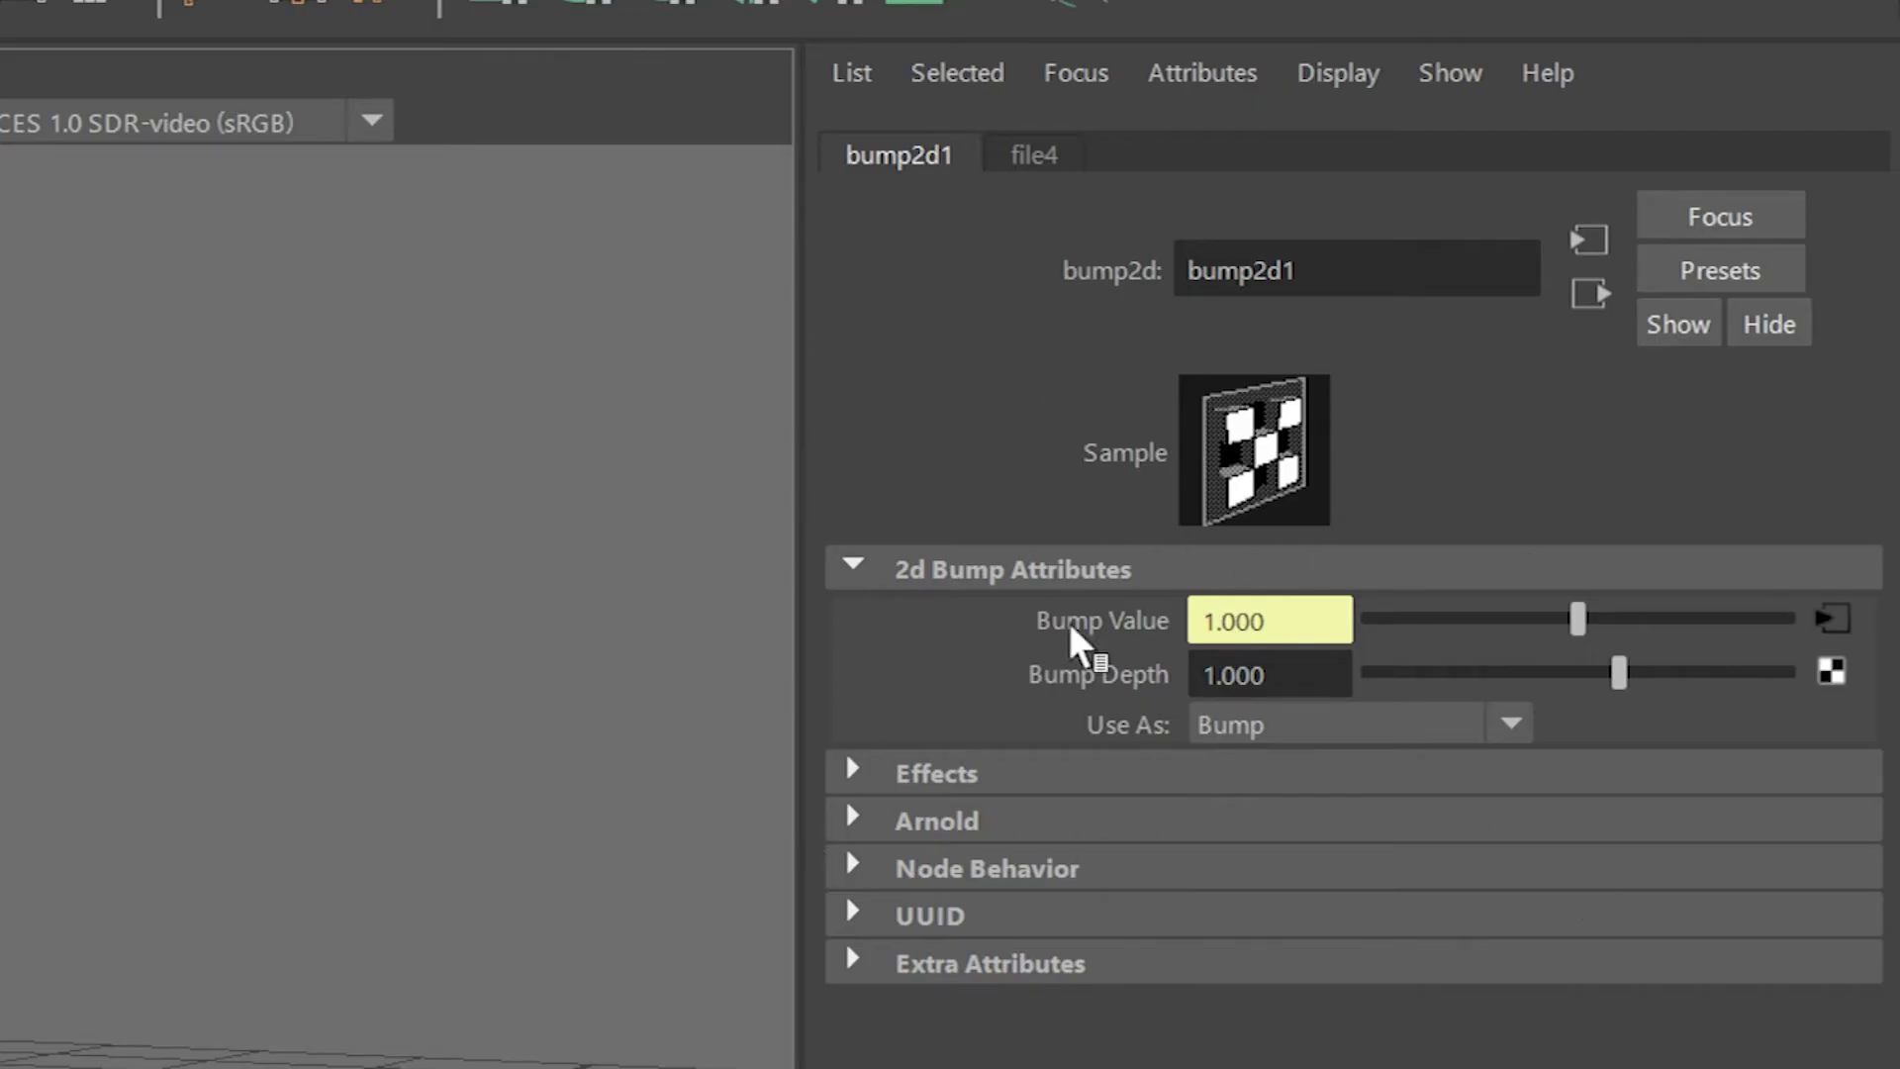
Load demo_spheretop_Normal.png into the bump's file texture and render the perspective view to check the result.
{"action": "left_click", "coordinate": [1047, 174]}
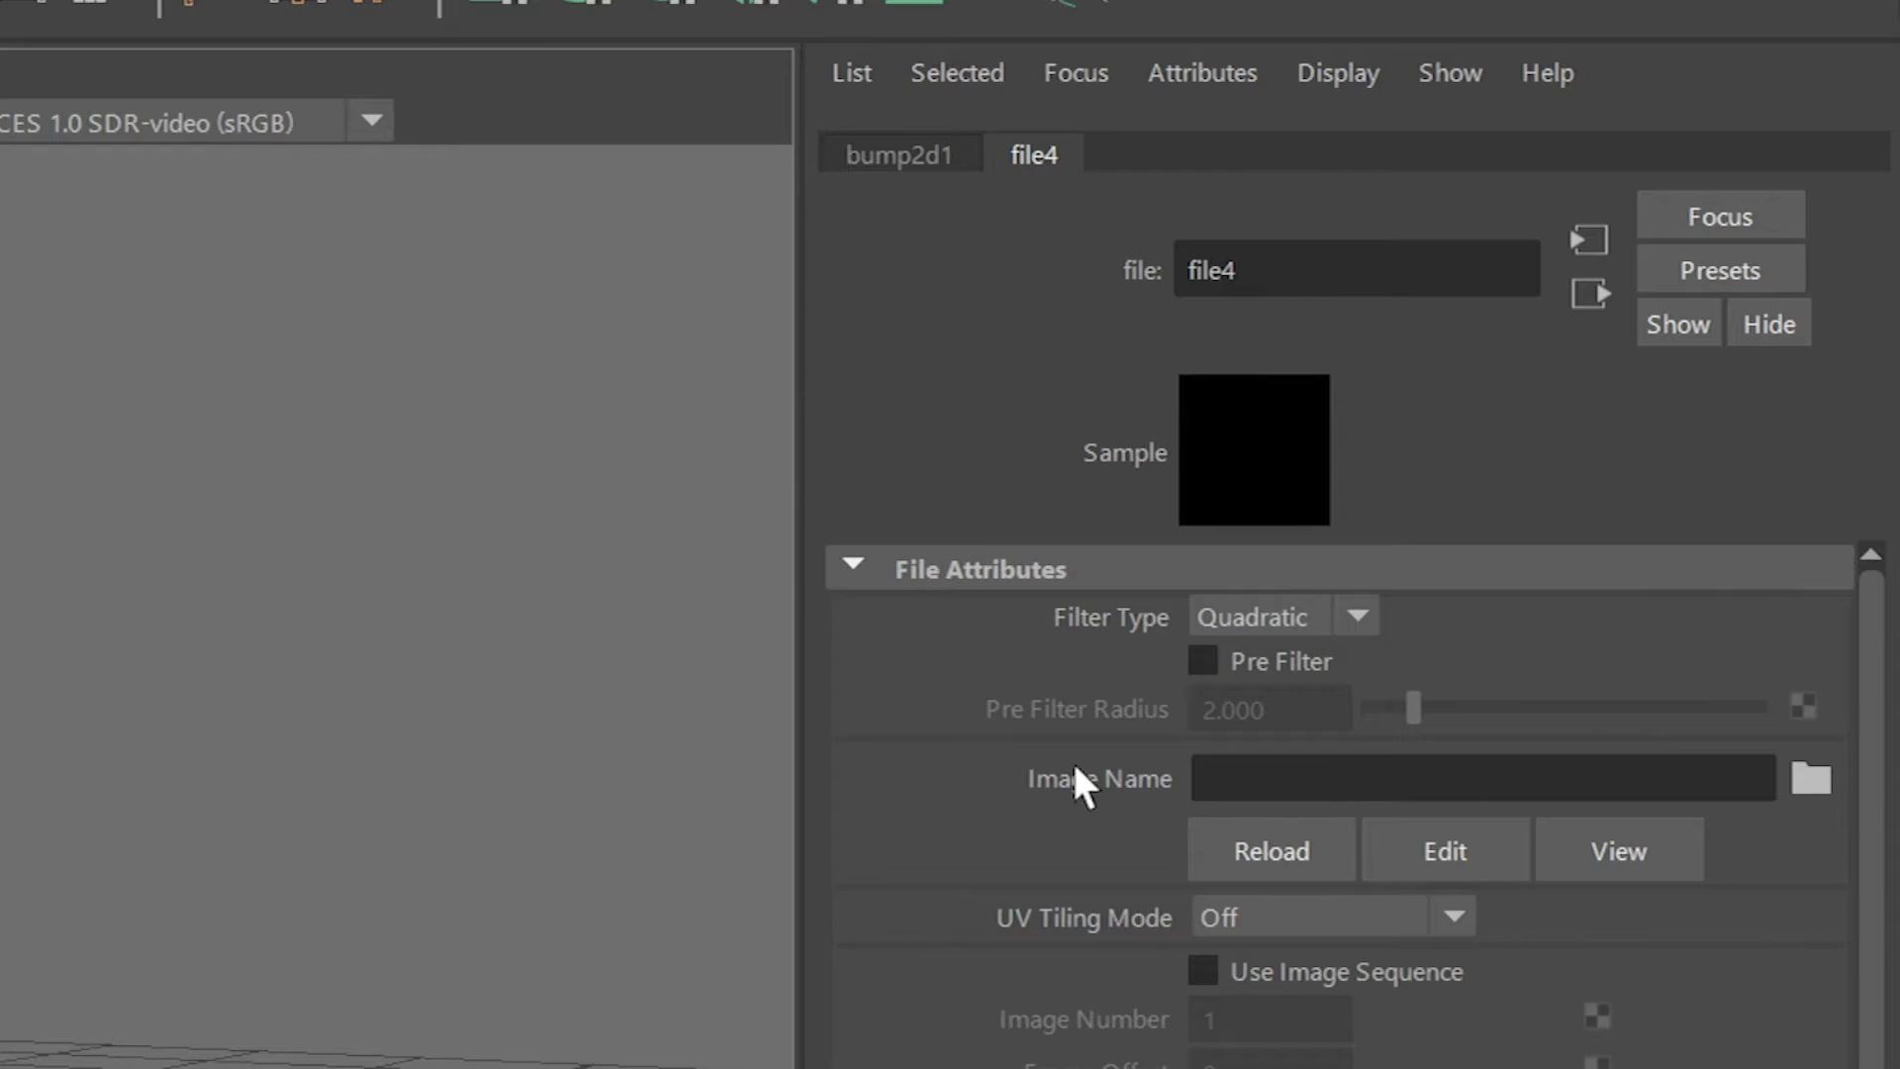
{"action": "left_click", "coordinate": [1808, 778]}
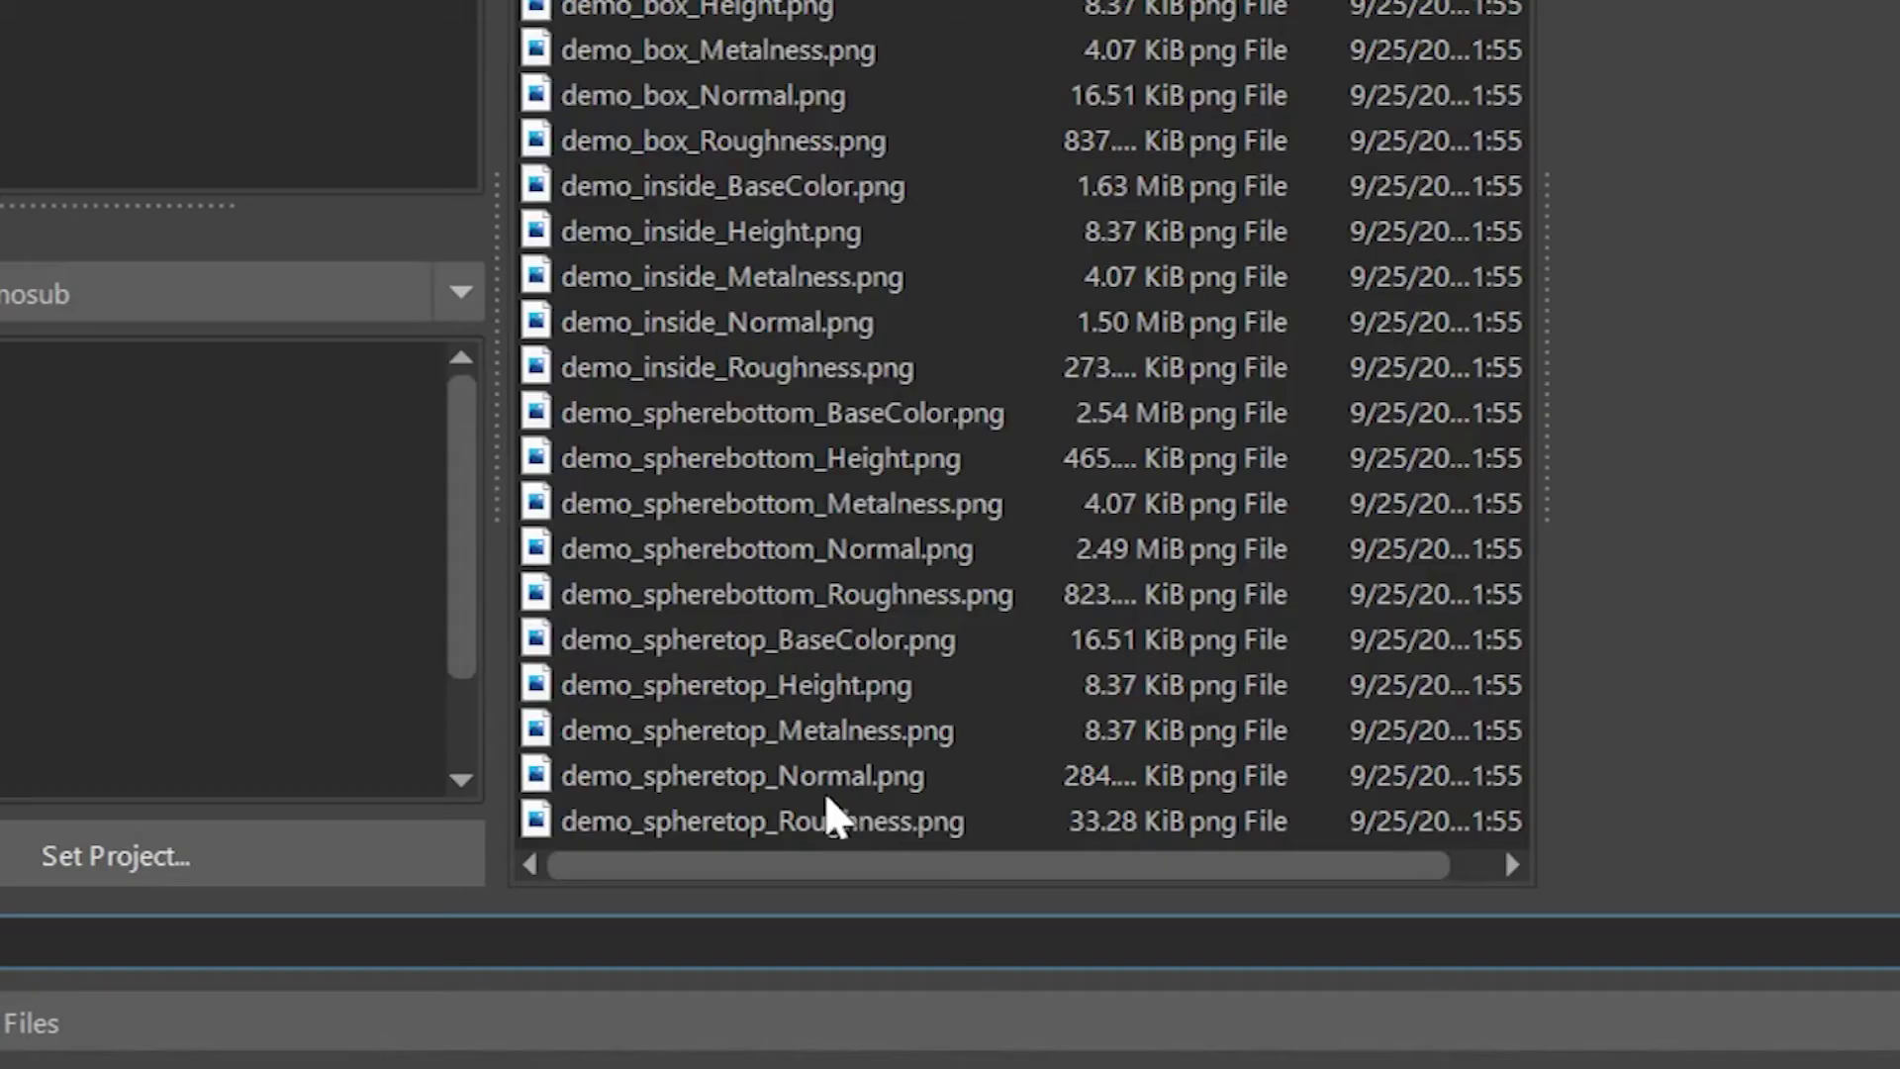
{"action": "left_click", "coordinate": [805, 779]}
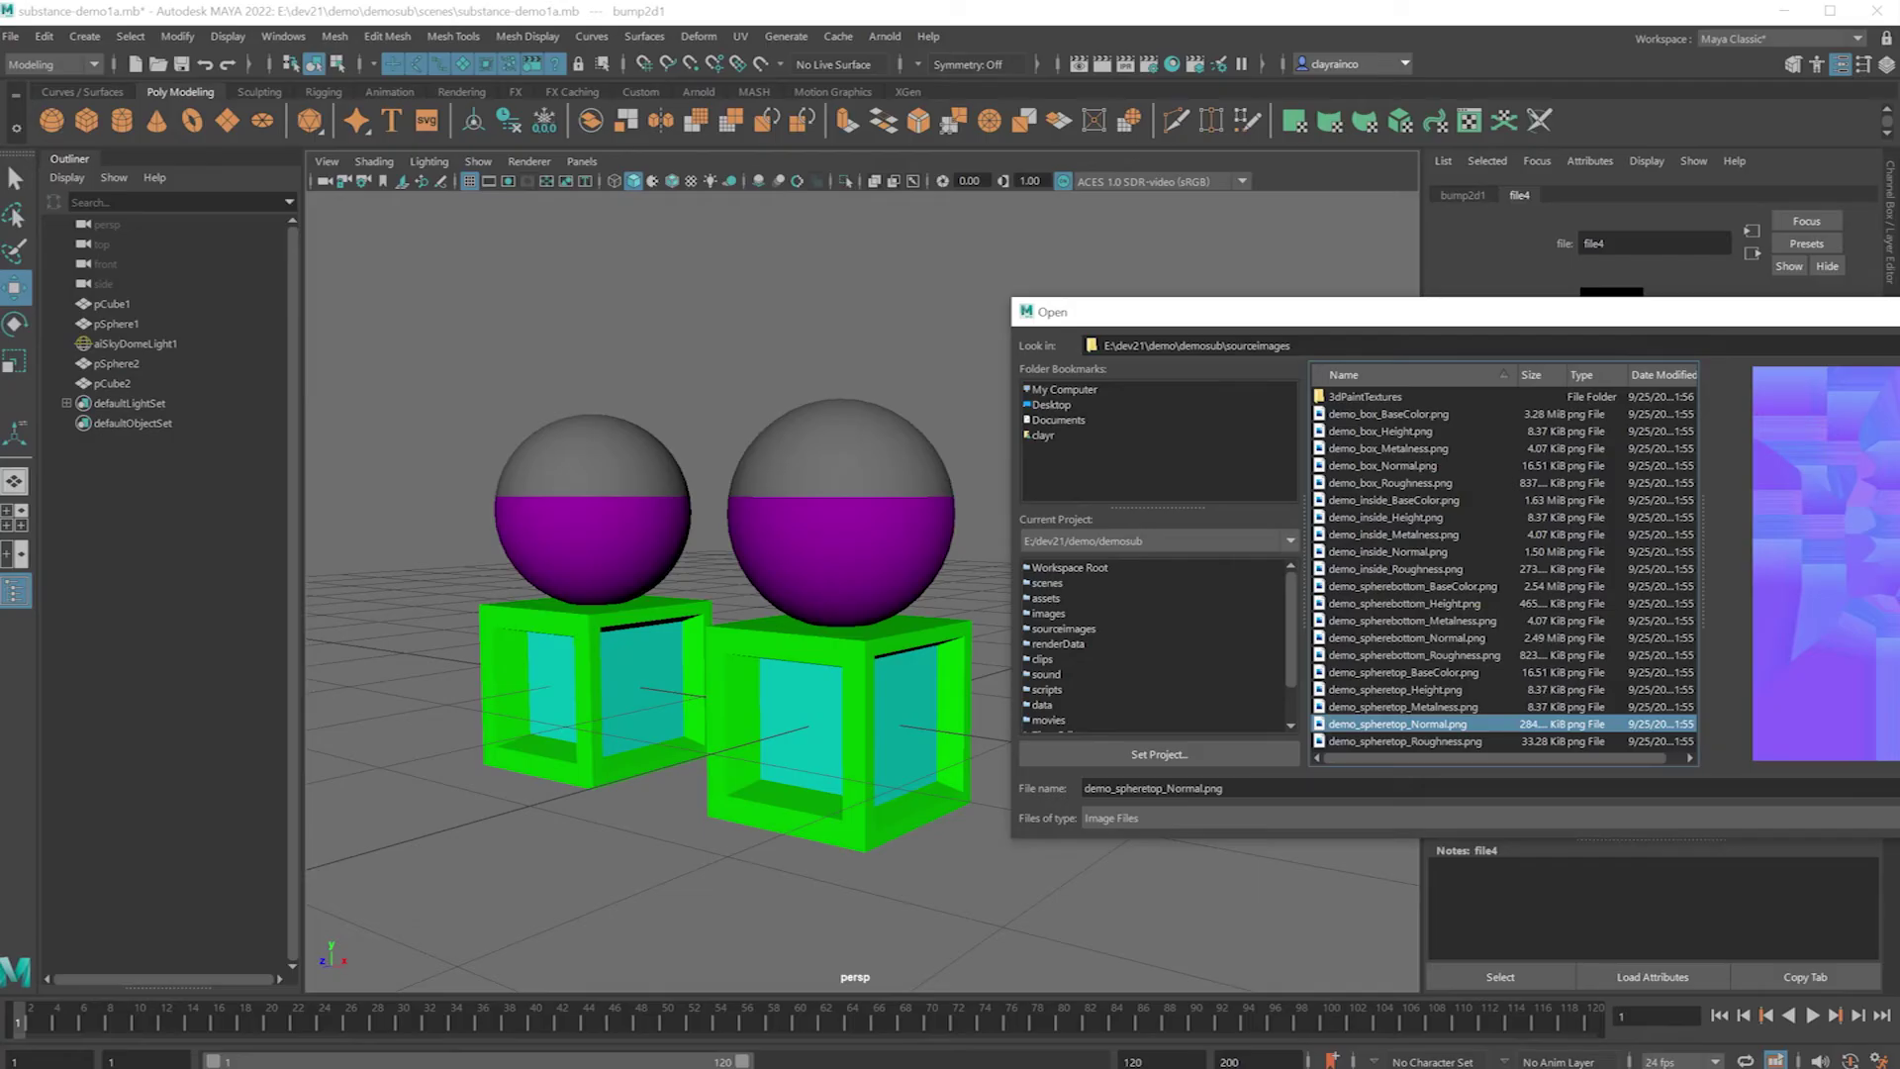
{"action": "key", "text": "Return"}
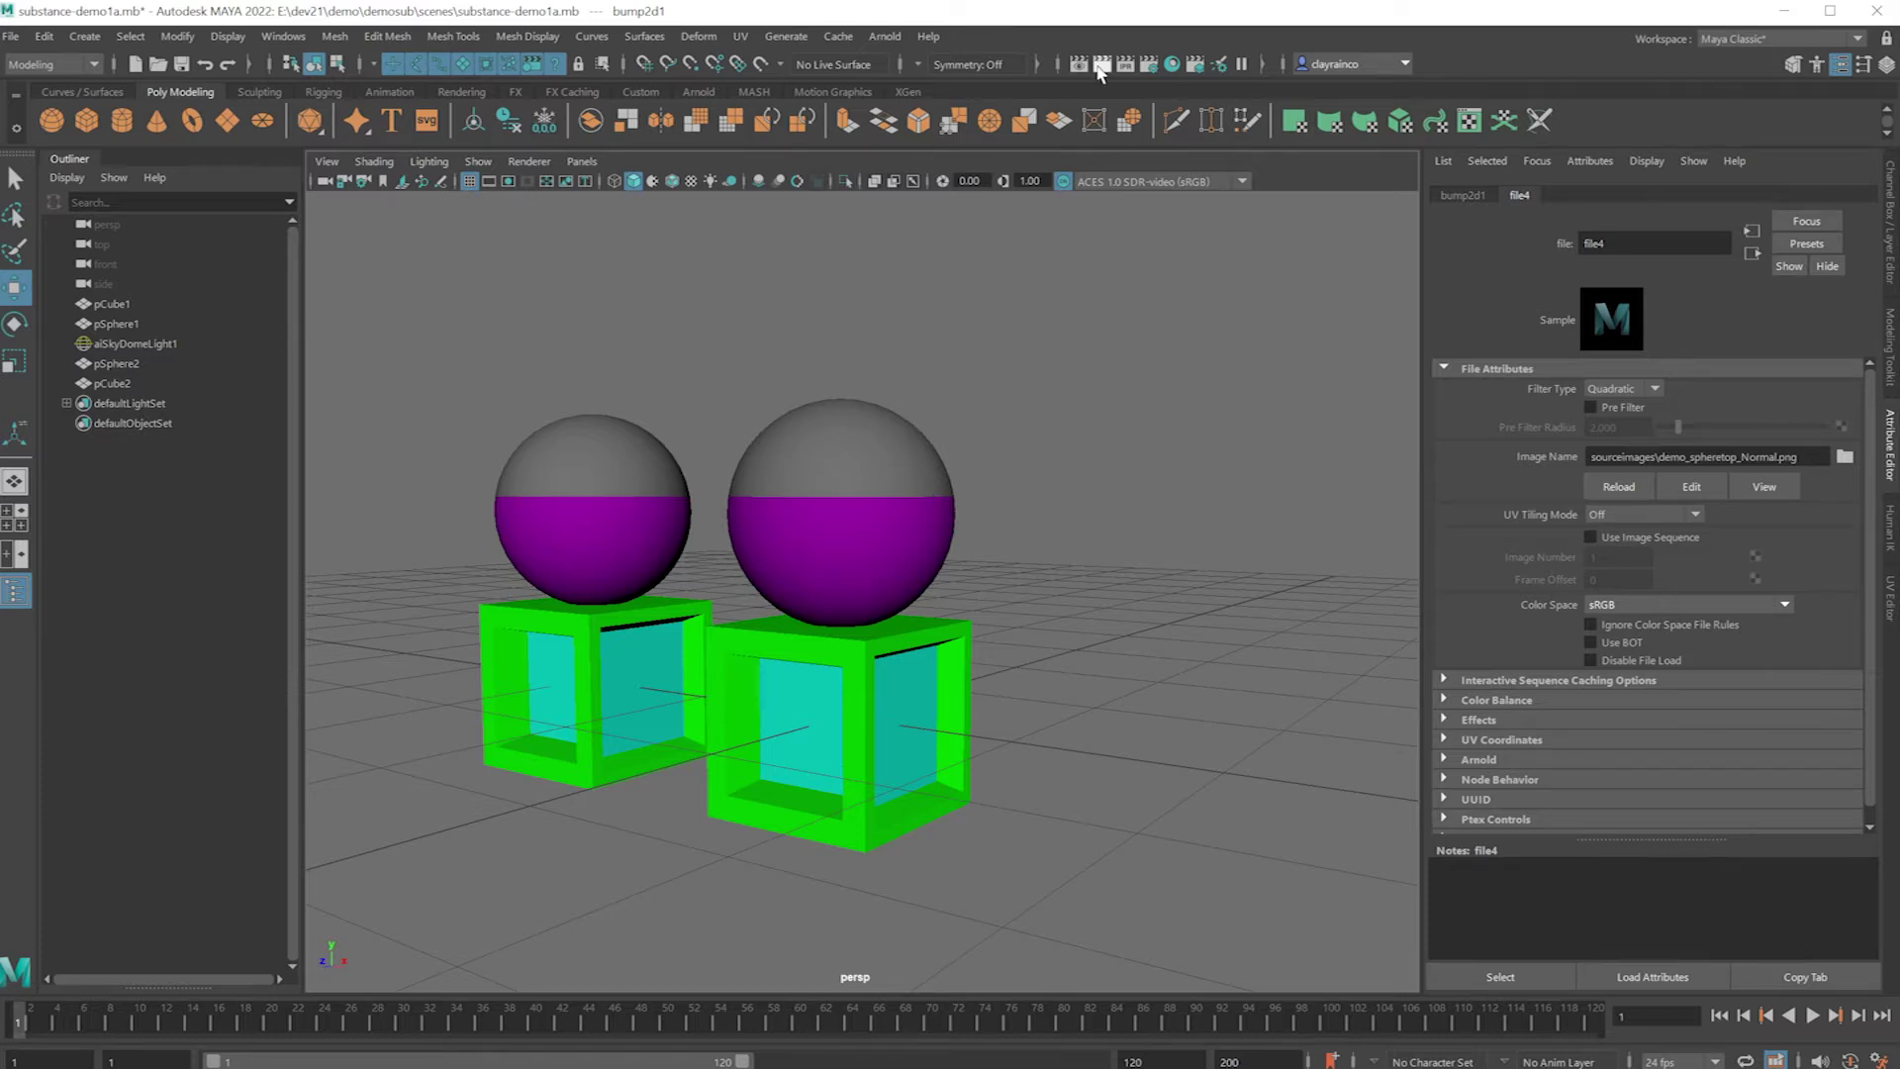
{"action": "left_click", "coordinate": [1100, 66]}
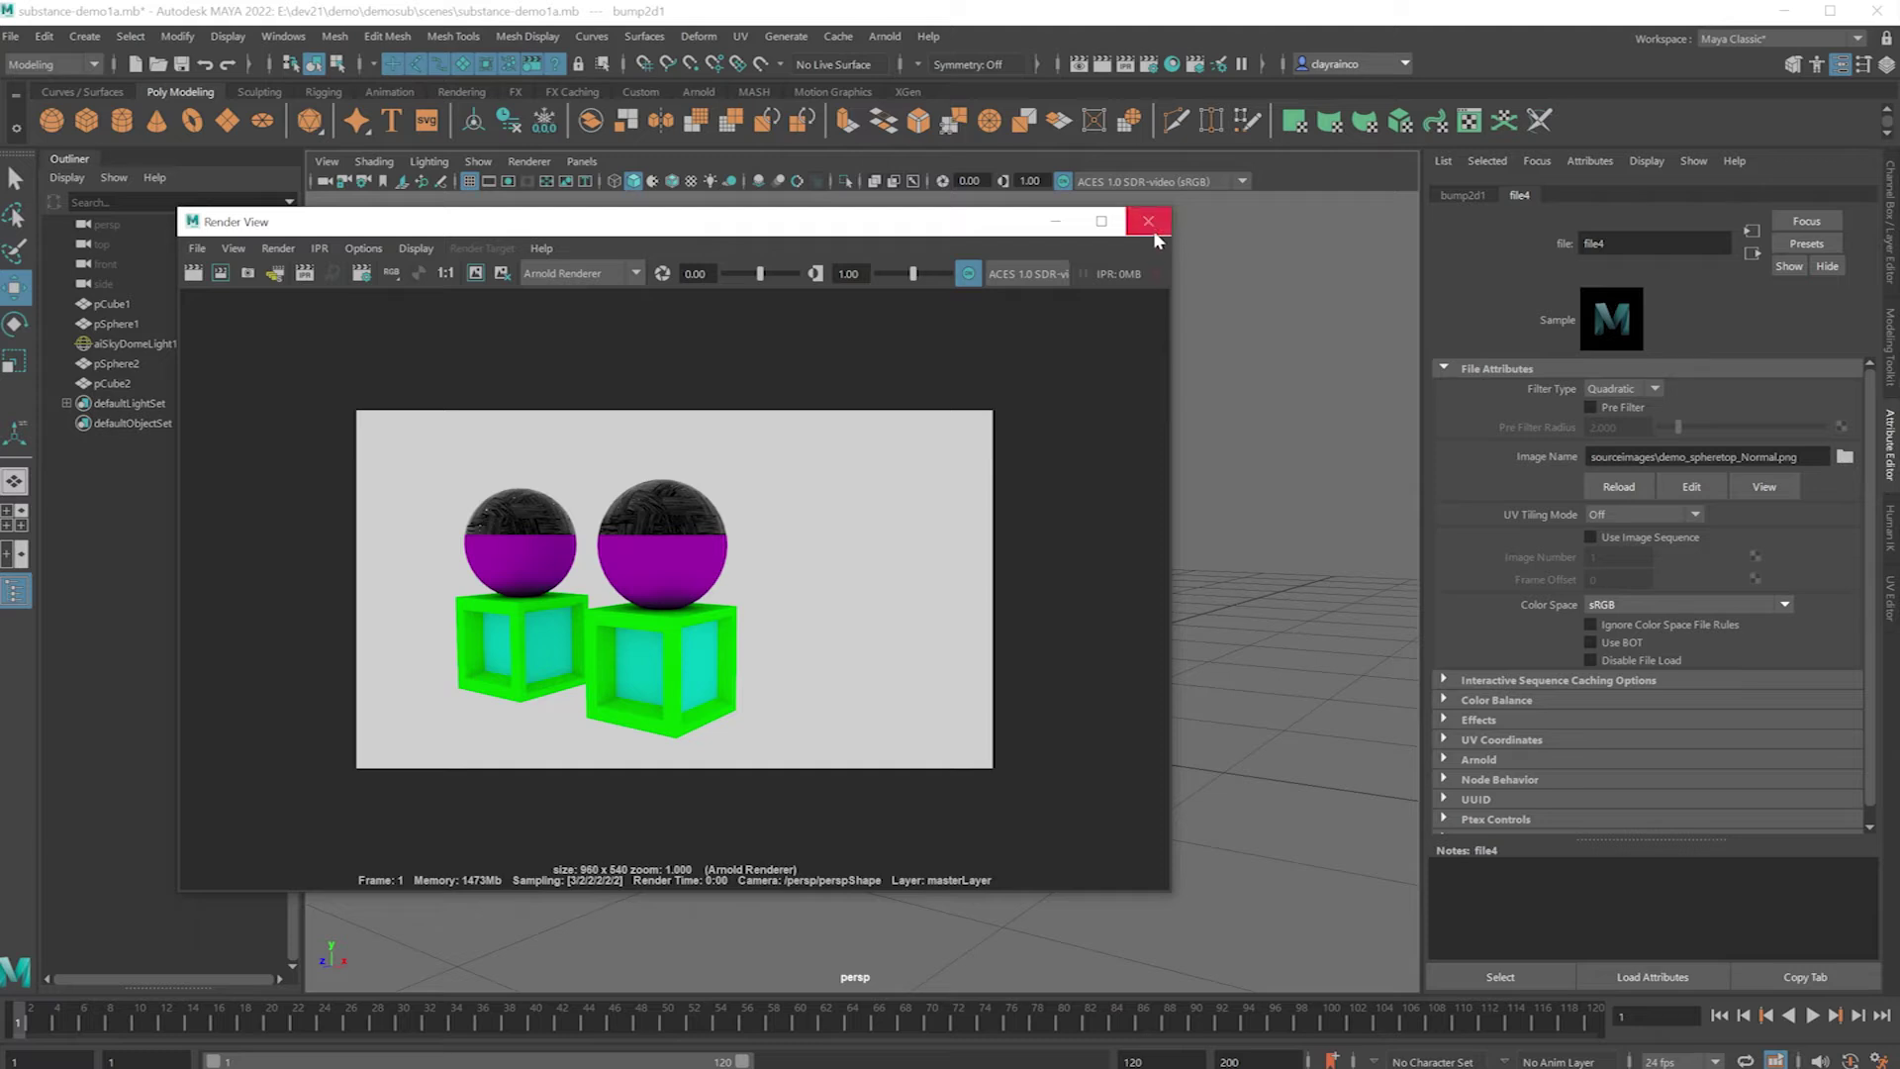
{"action": "left_click", "coordinate": [1149, 224]}
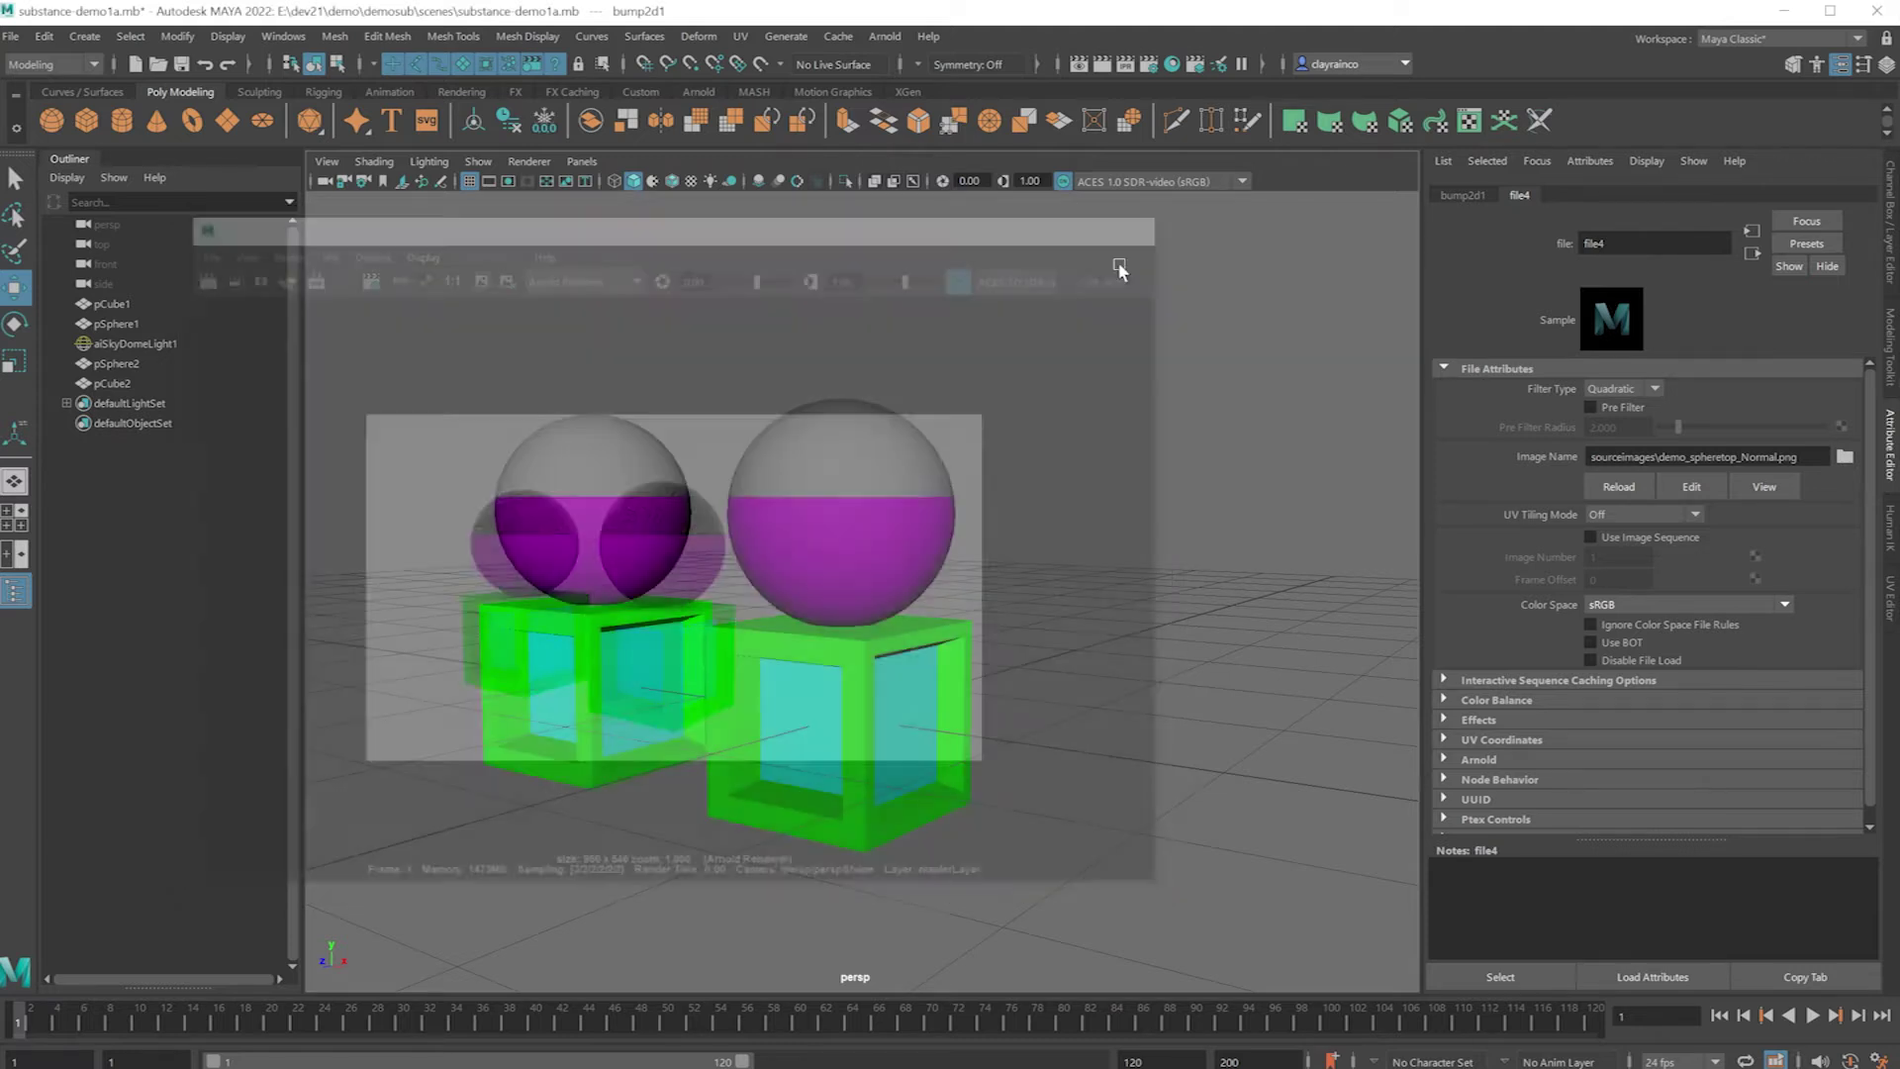
Delete the duplicate sphere and the duplicate box beneath it.
{"action": "left_click", "coordinate": [567, 482]}
{"action": "key", "text": "Delete"}
{"action": "left_click", "coordinate": [574, 633]}
{"action": "key", "text": "Delete"}
Change the remaining sphere's spherebottom material type to Ai Standard Surface.
{"action": "left_click", "coordinate": [866, 544]}
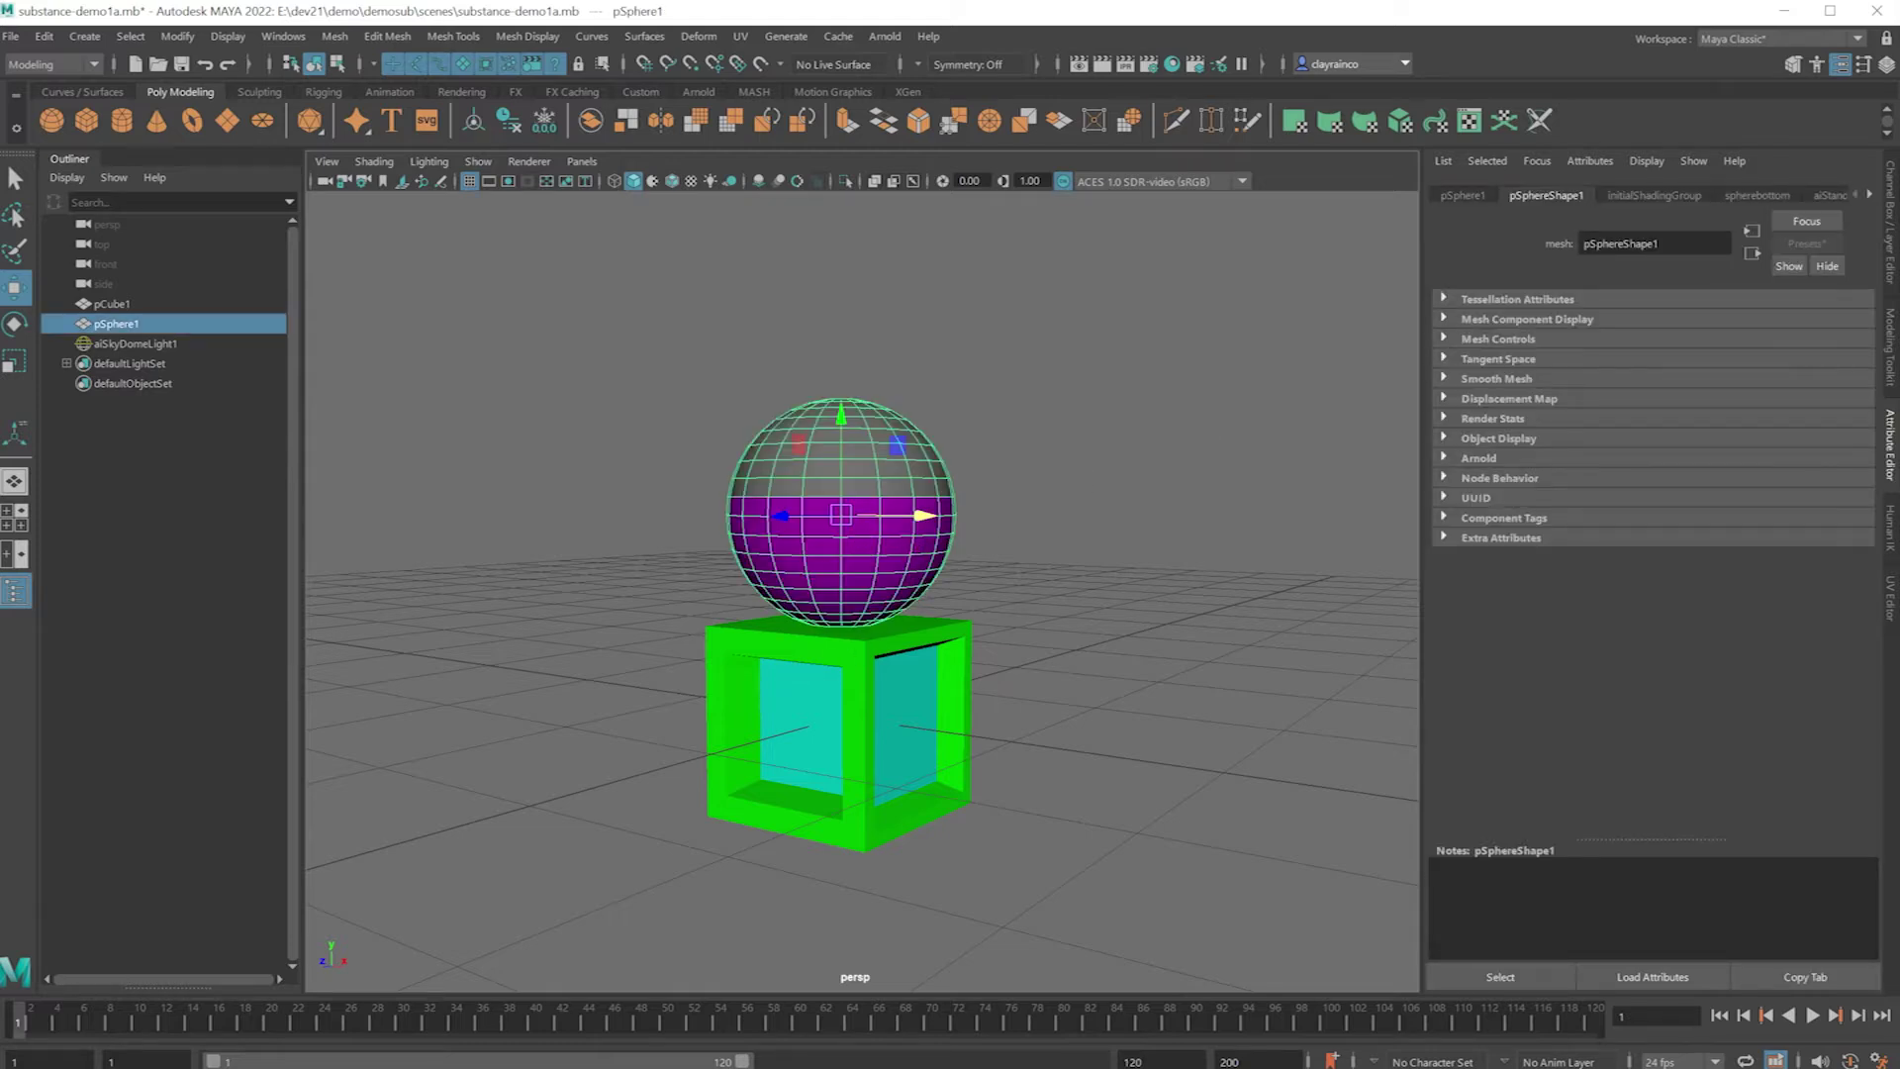
{"action": "left_click", "coordinate": [1869, 194]}
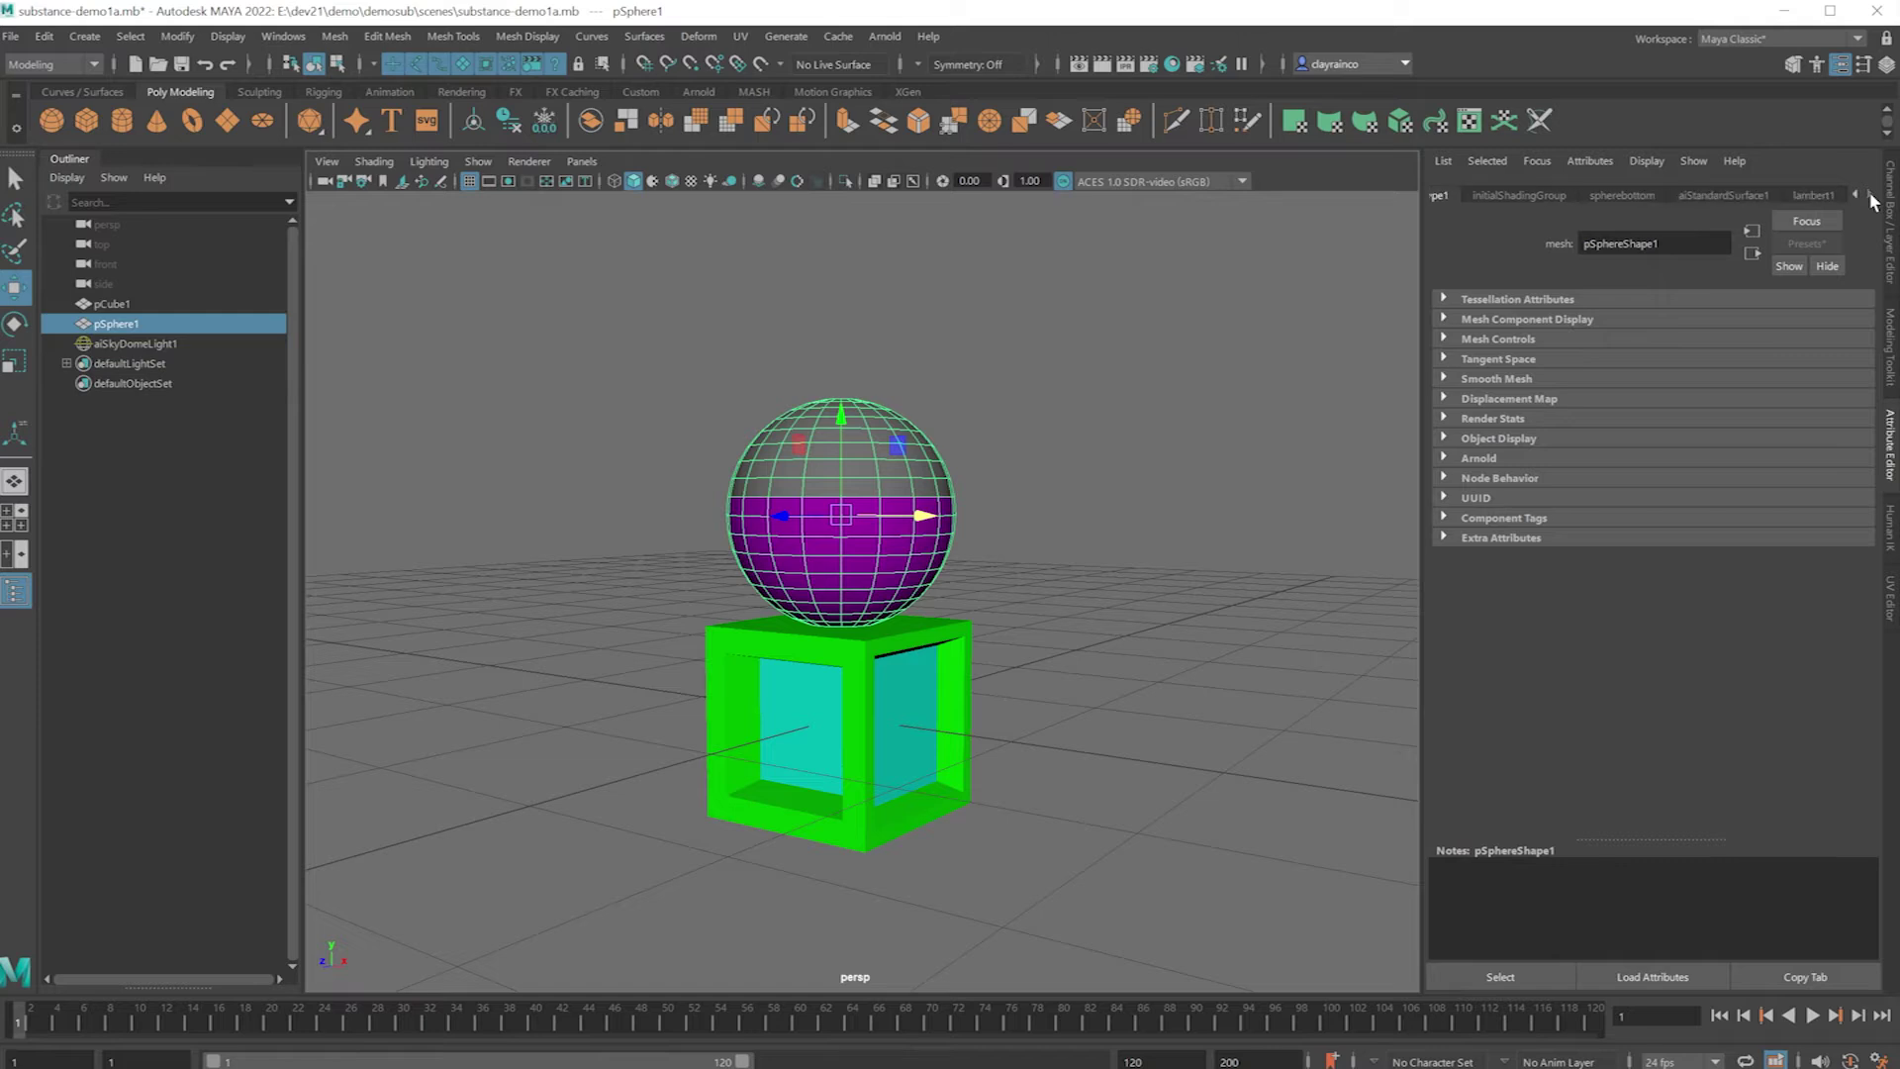
{"action": "left_click", "coordinate": [1812, 197]}
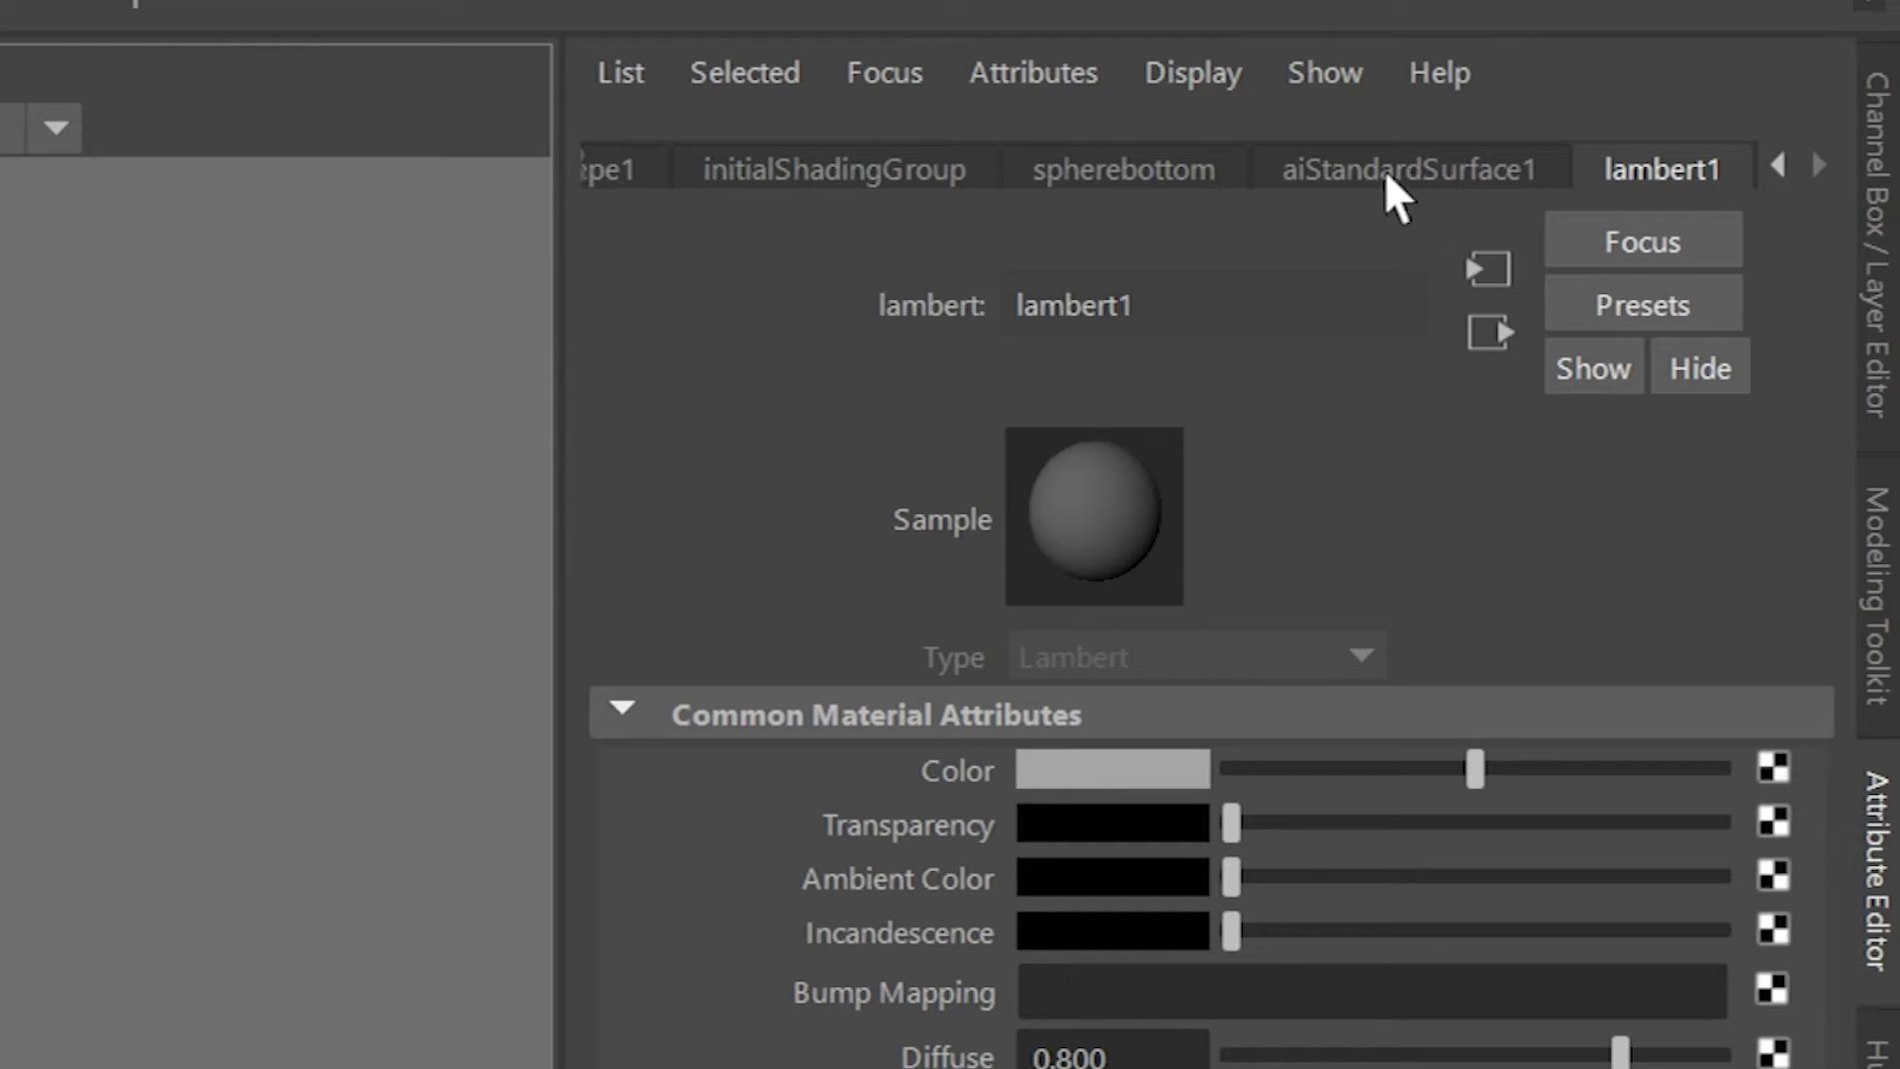
{"action": "left_click", "coordinate": [1616, 196]}
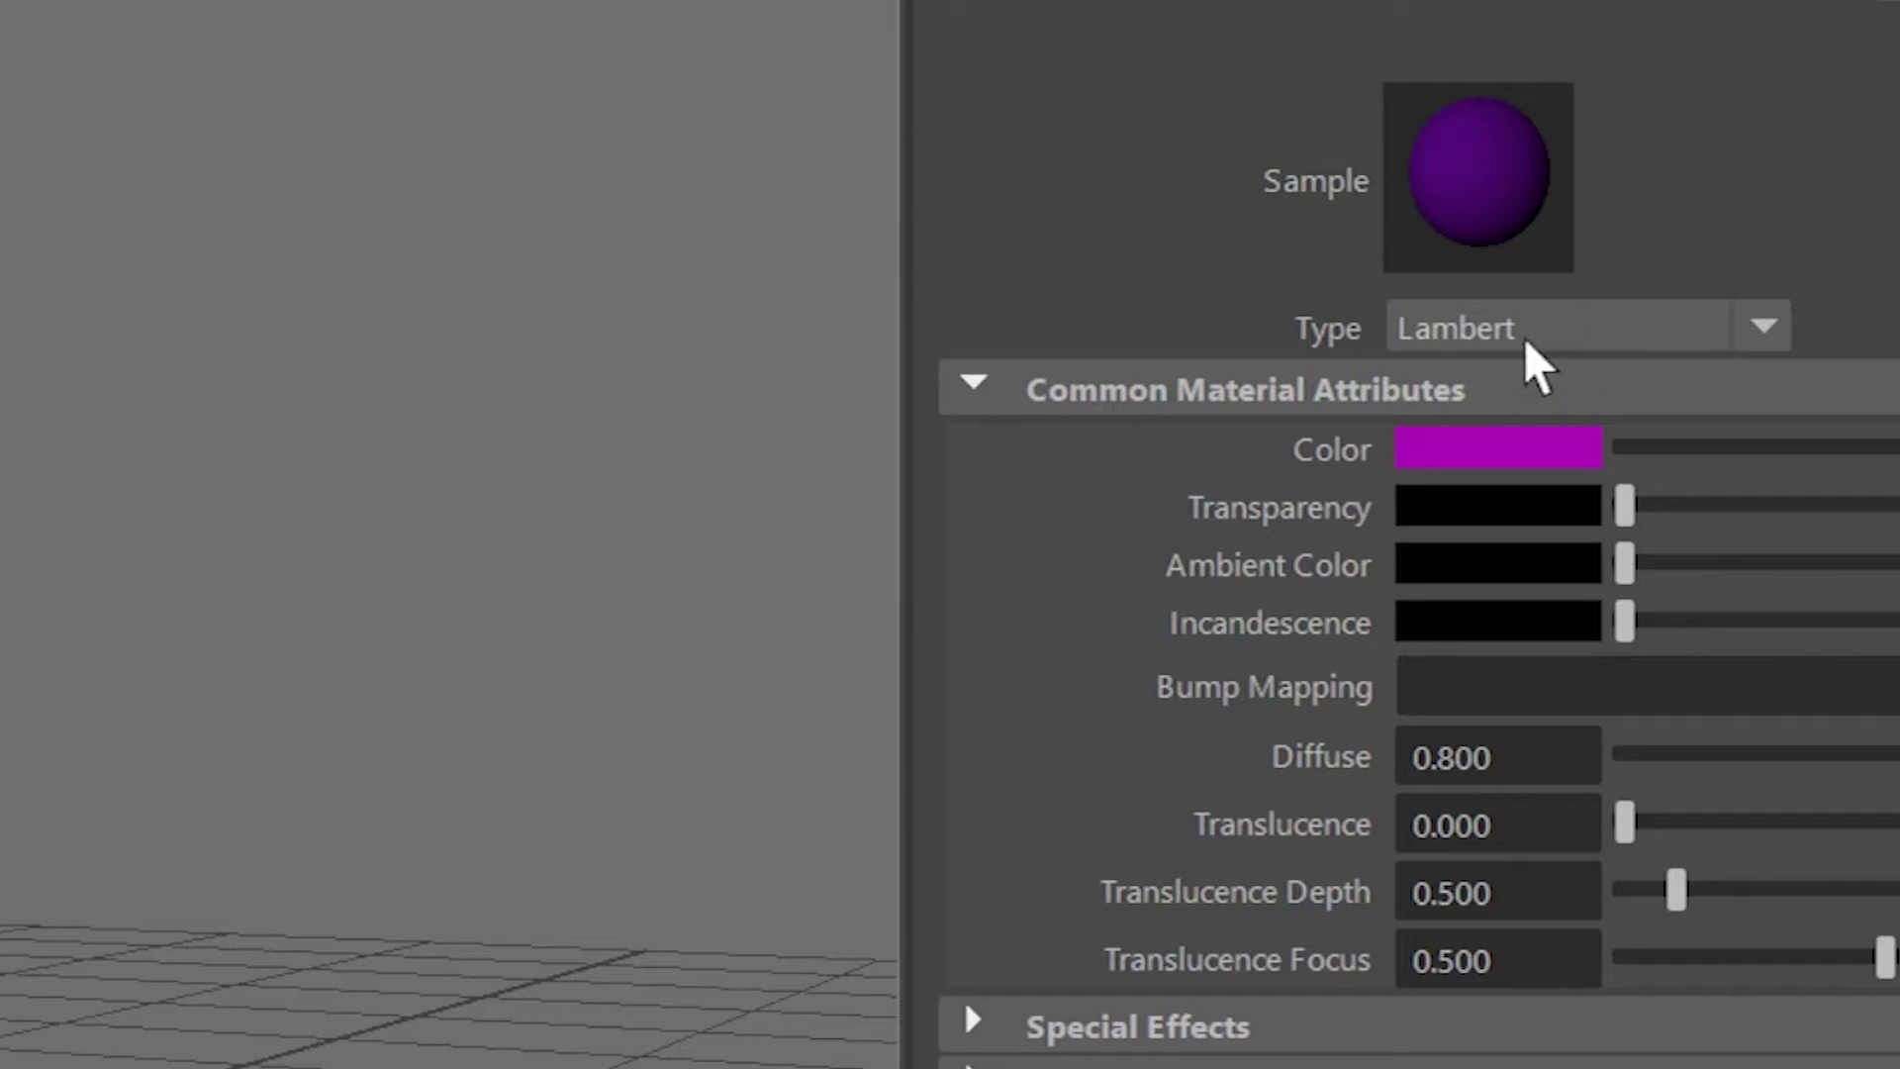
{"action": "left_click", "coordinate": [1137, 668]}
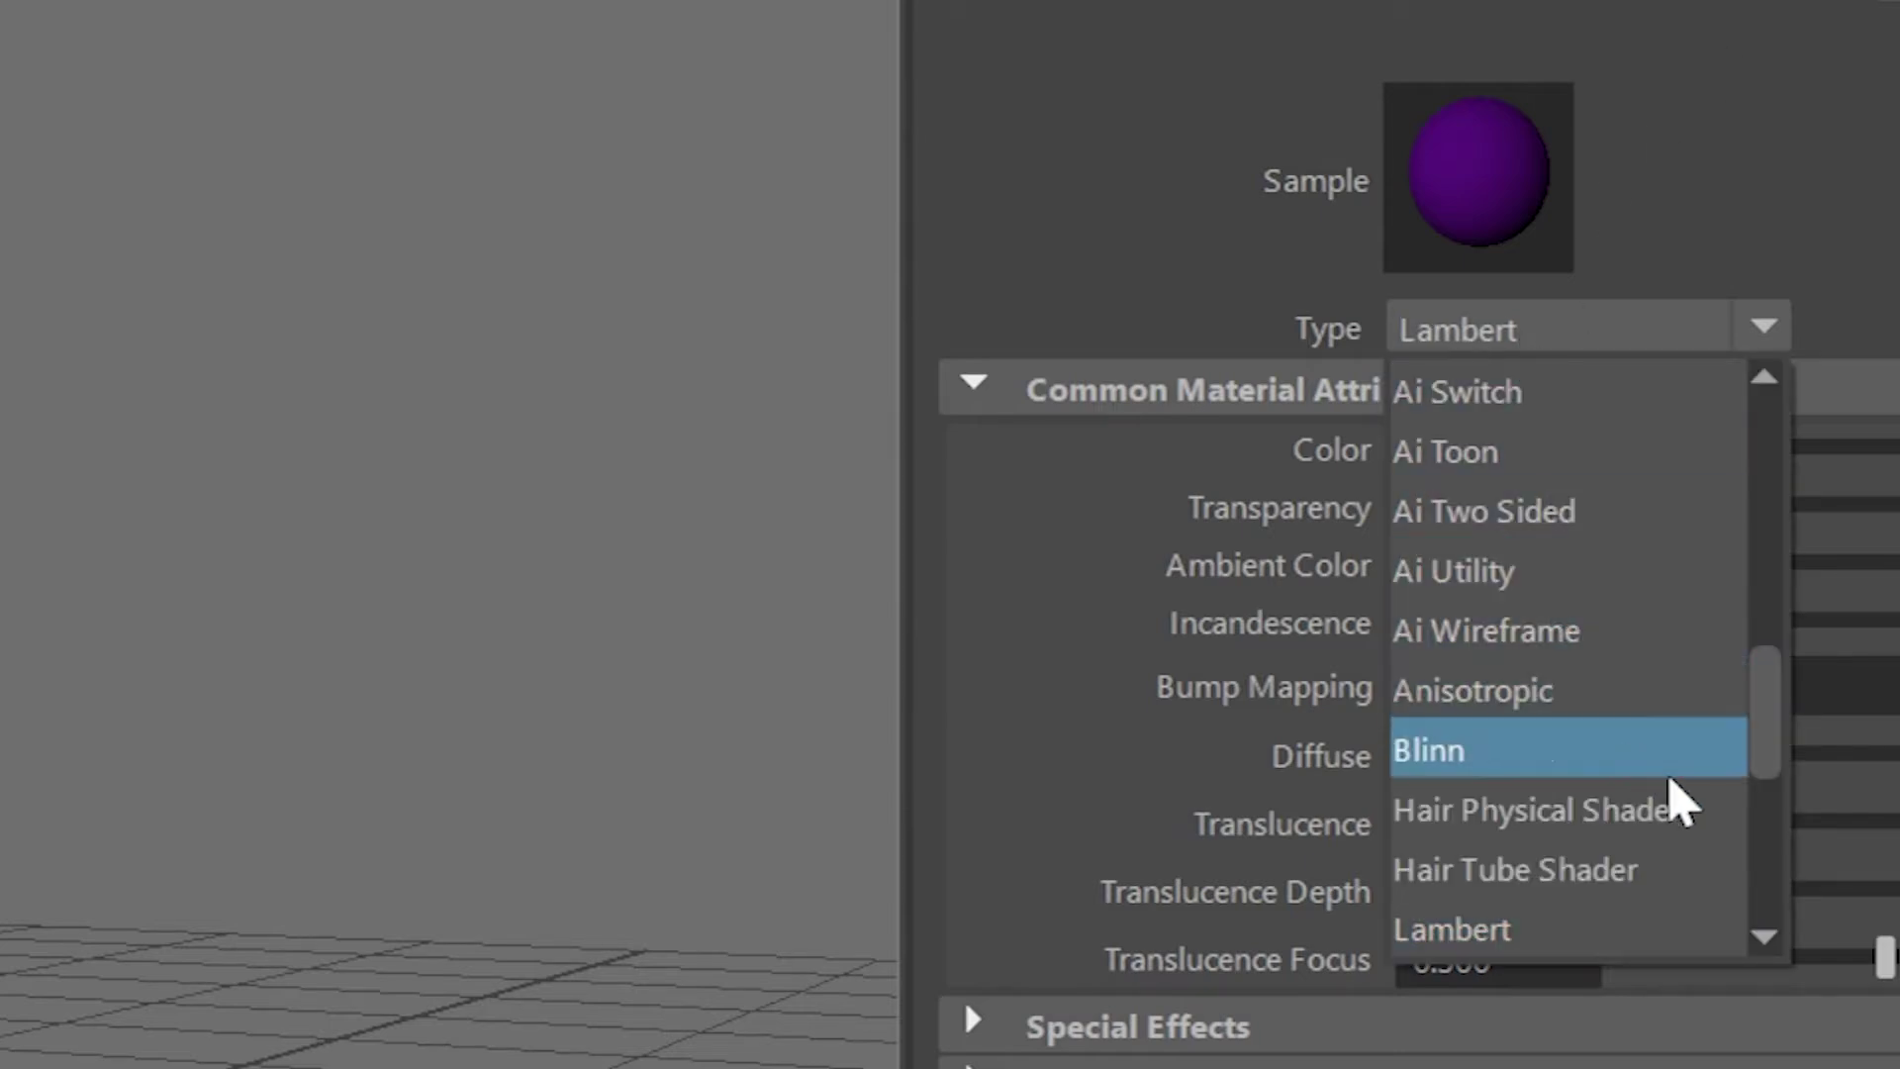
{"action": "left_click_drag", "start_coordinate": [1785, 712], "coordinate": [1793, 595]}
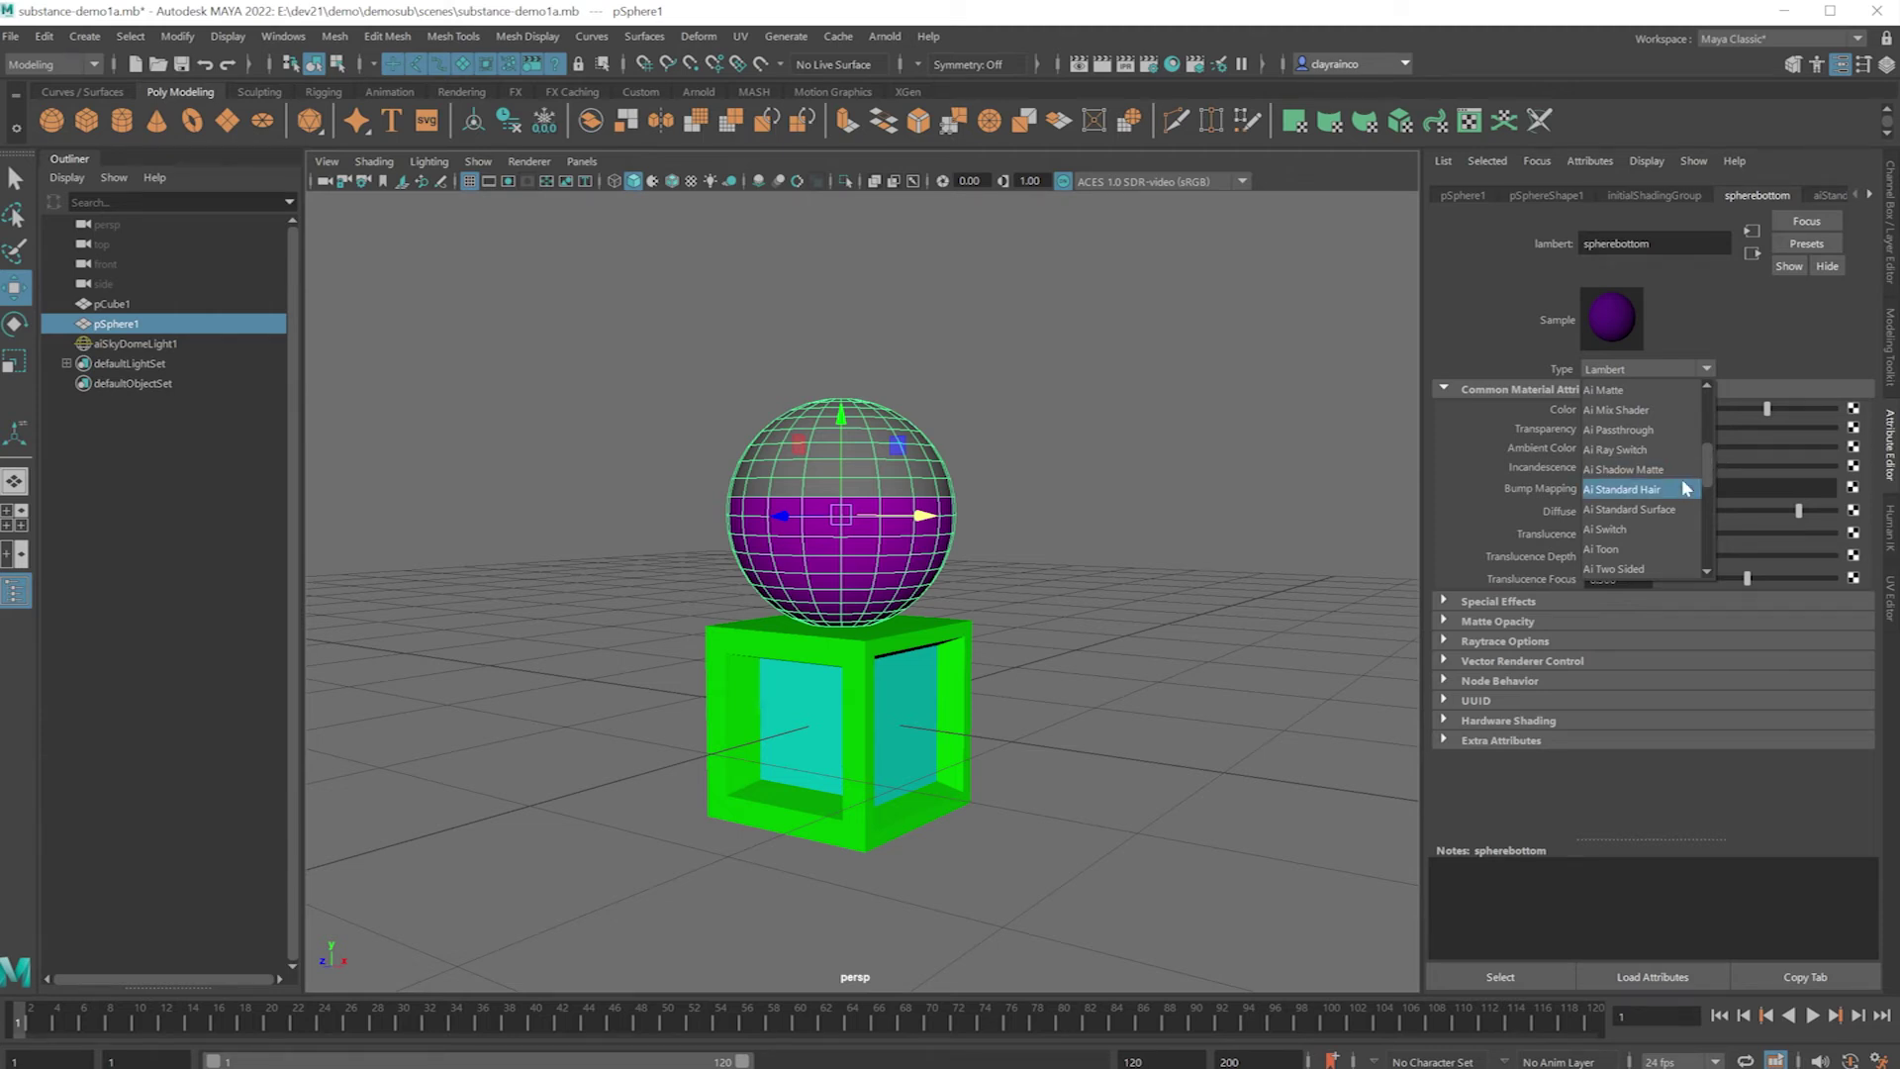
{"action": "left_click", "coordinate": [1682, 509]}
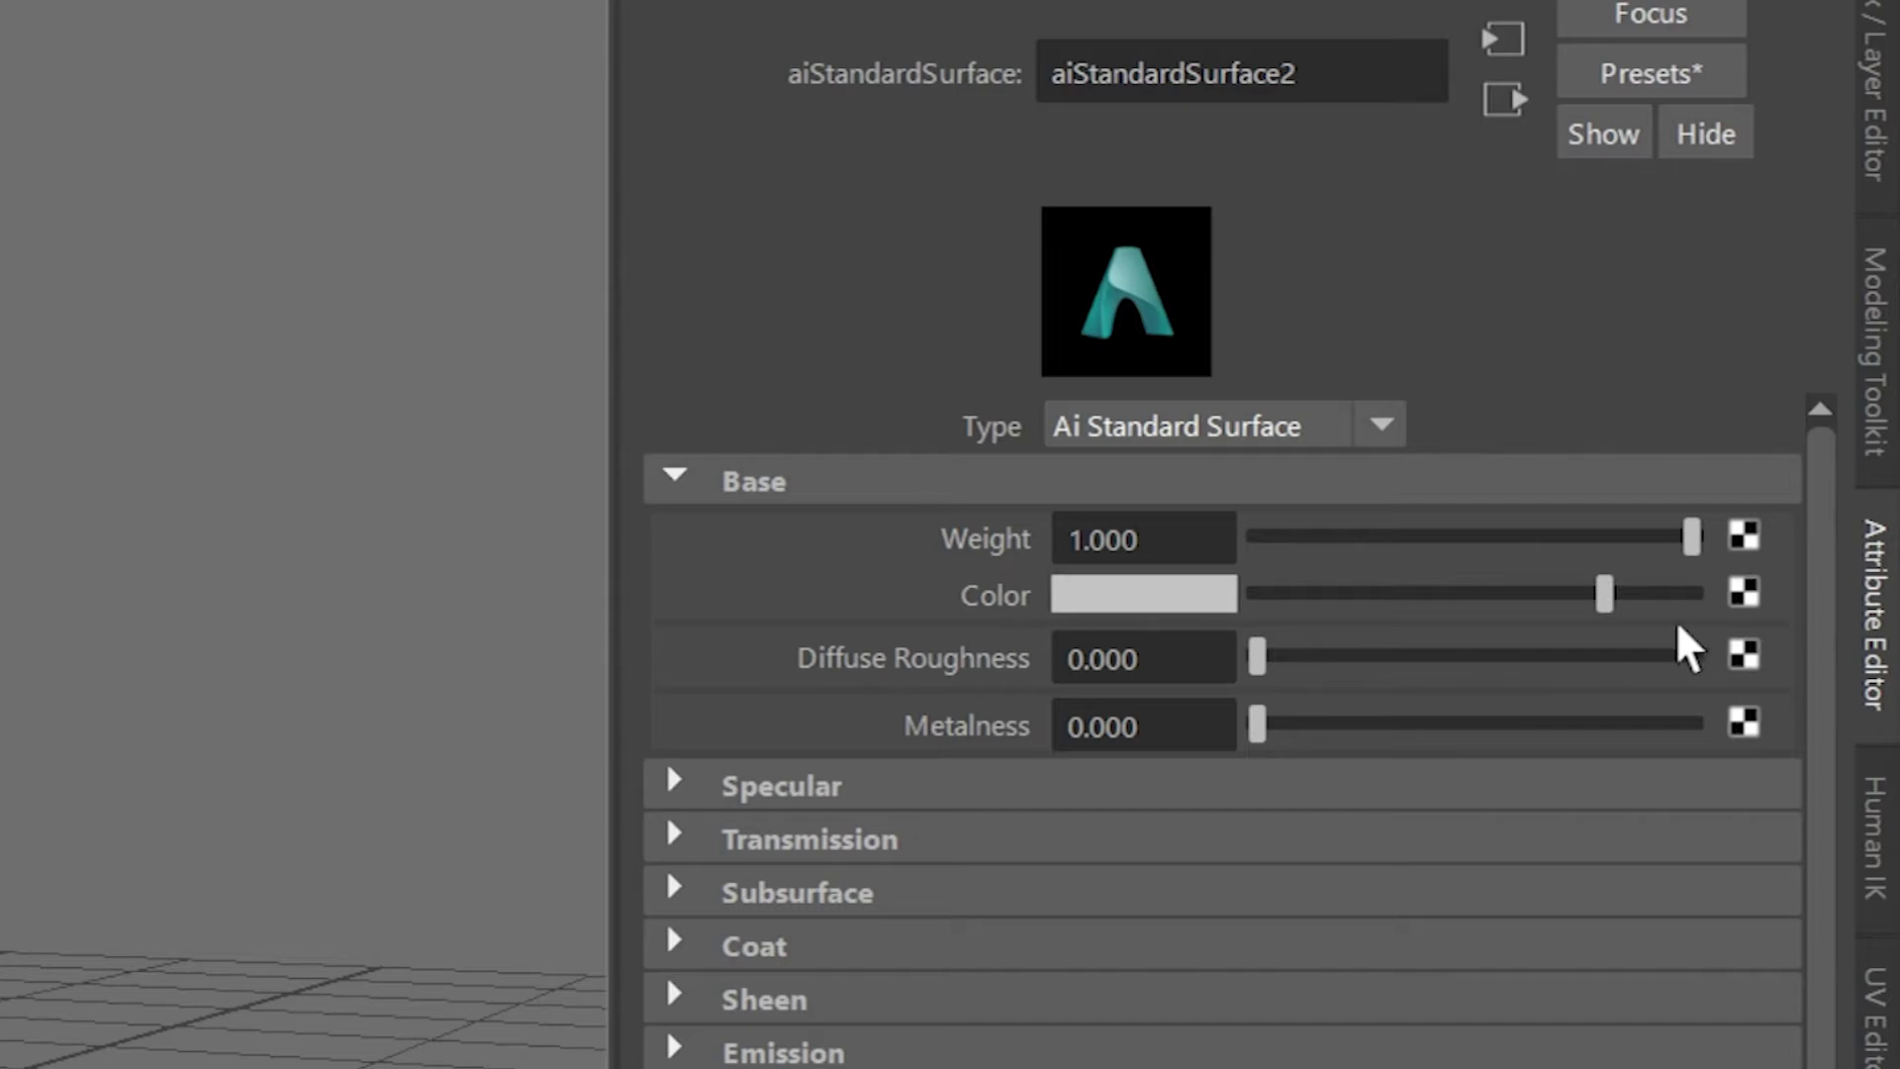
Connect a File texture with demo_spherebottom_BaseColor.png to the sphere bottom material's base color and show textures in the viewport.
{"action": "left_click", "coordinate": [1745, 593]}
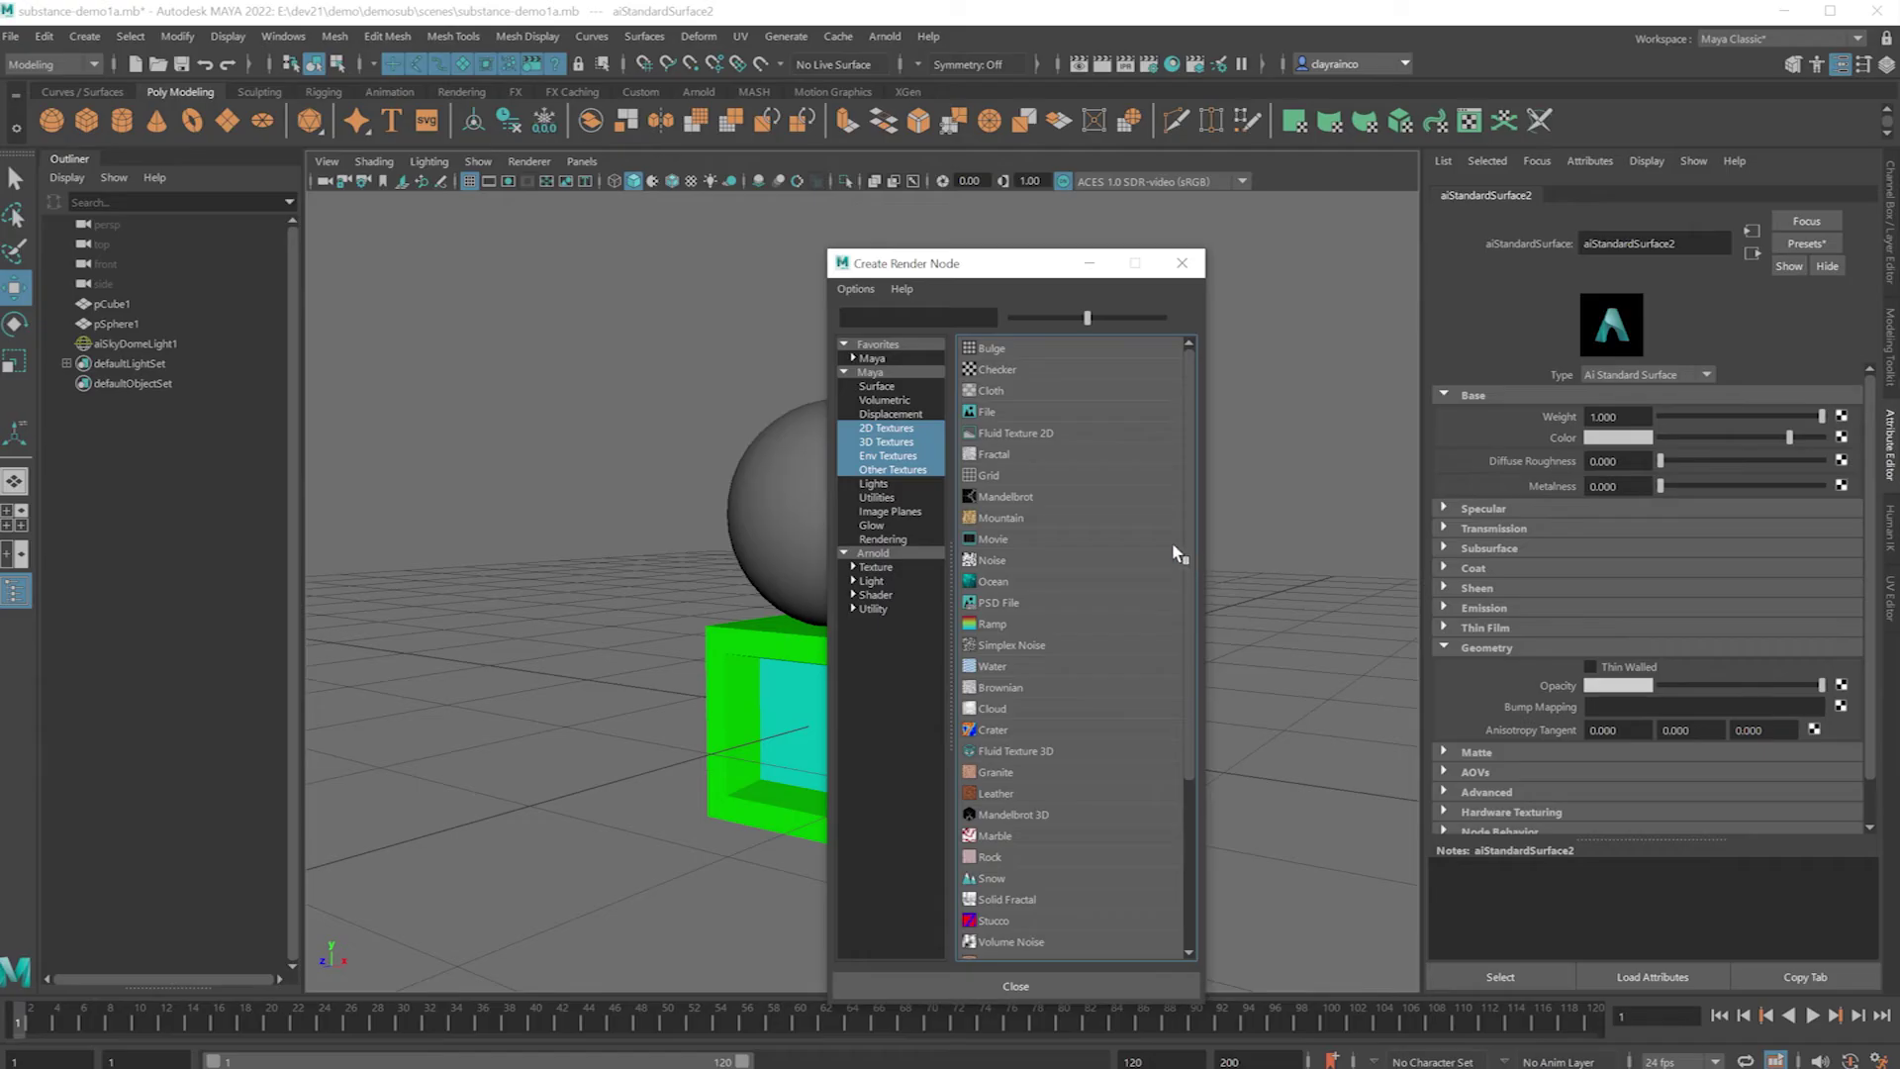
{"action": "left_click", "coordinate": [987, 411]}
{"action": "left_click", "coordinate": [1845, 457]}
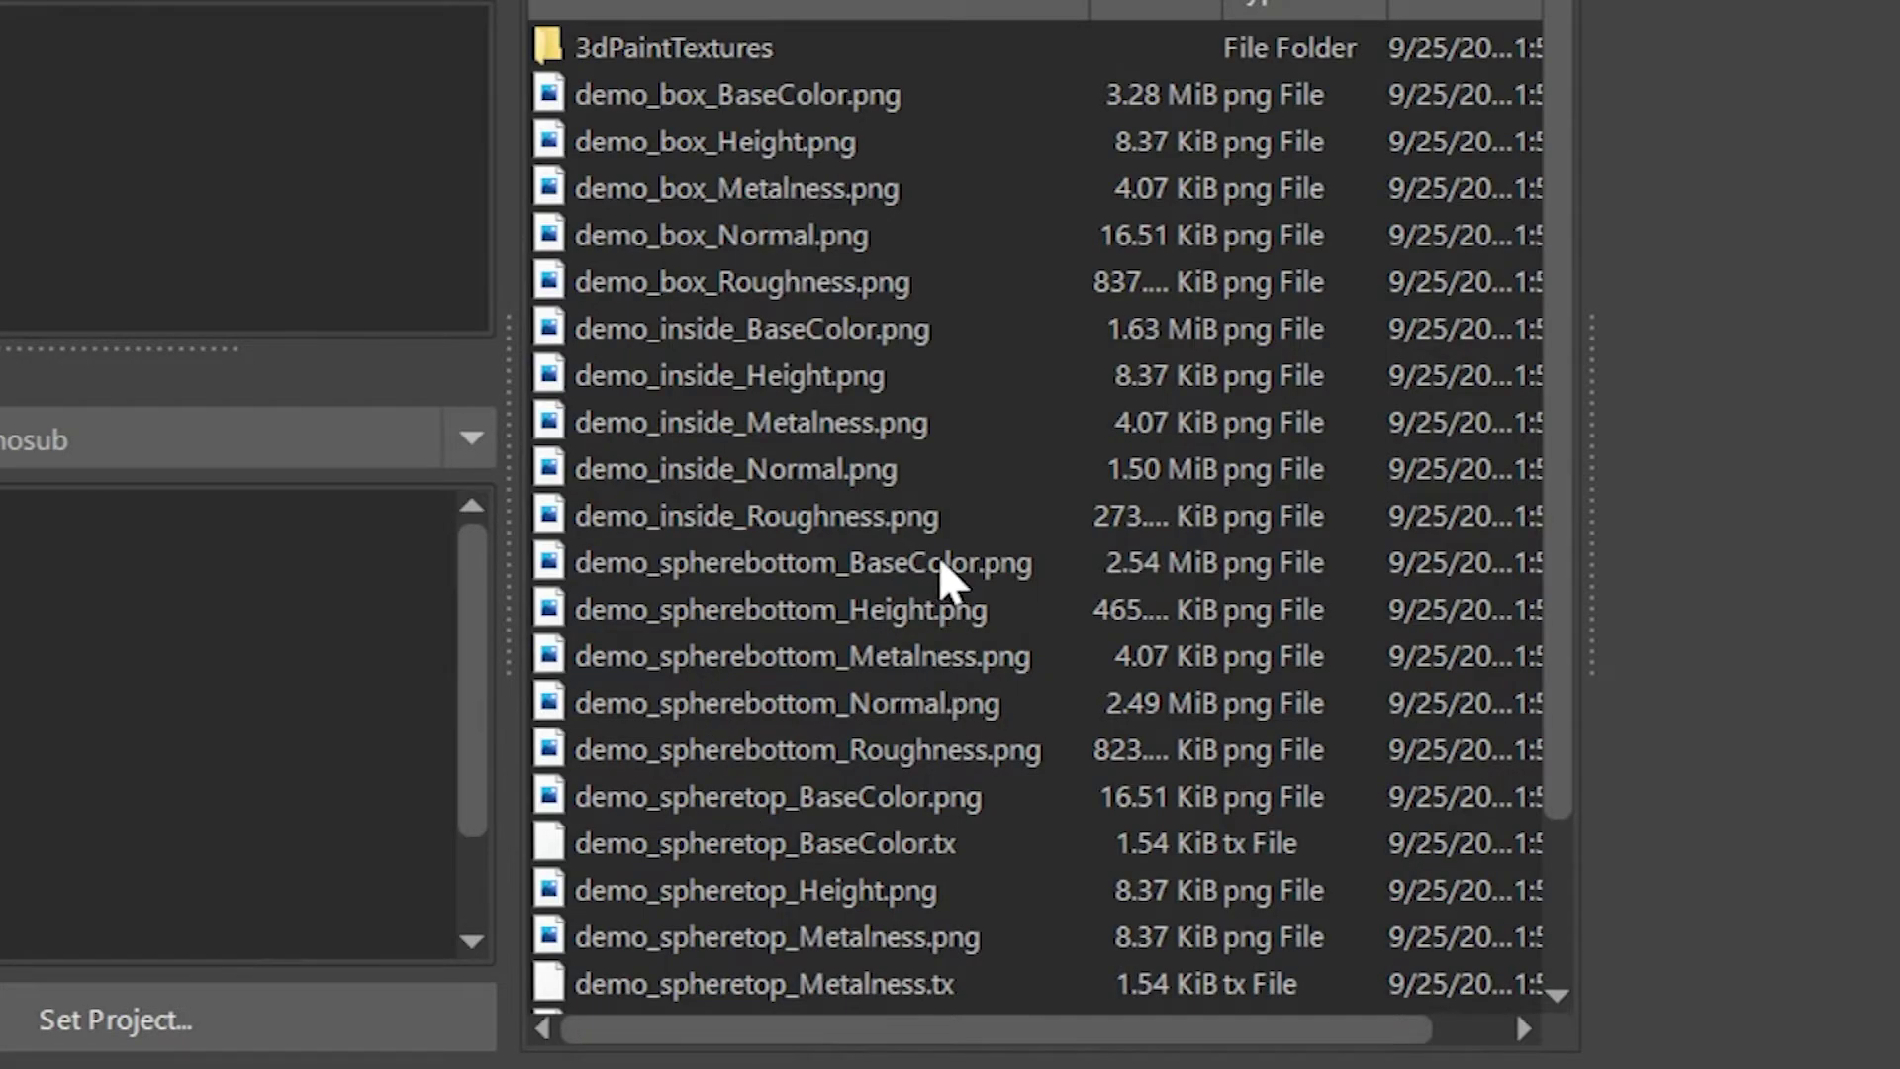
{"action": "left_click", "coordinate": [1082, 572]}
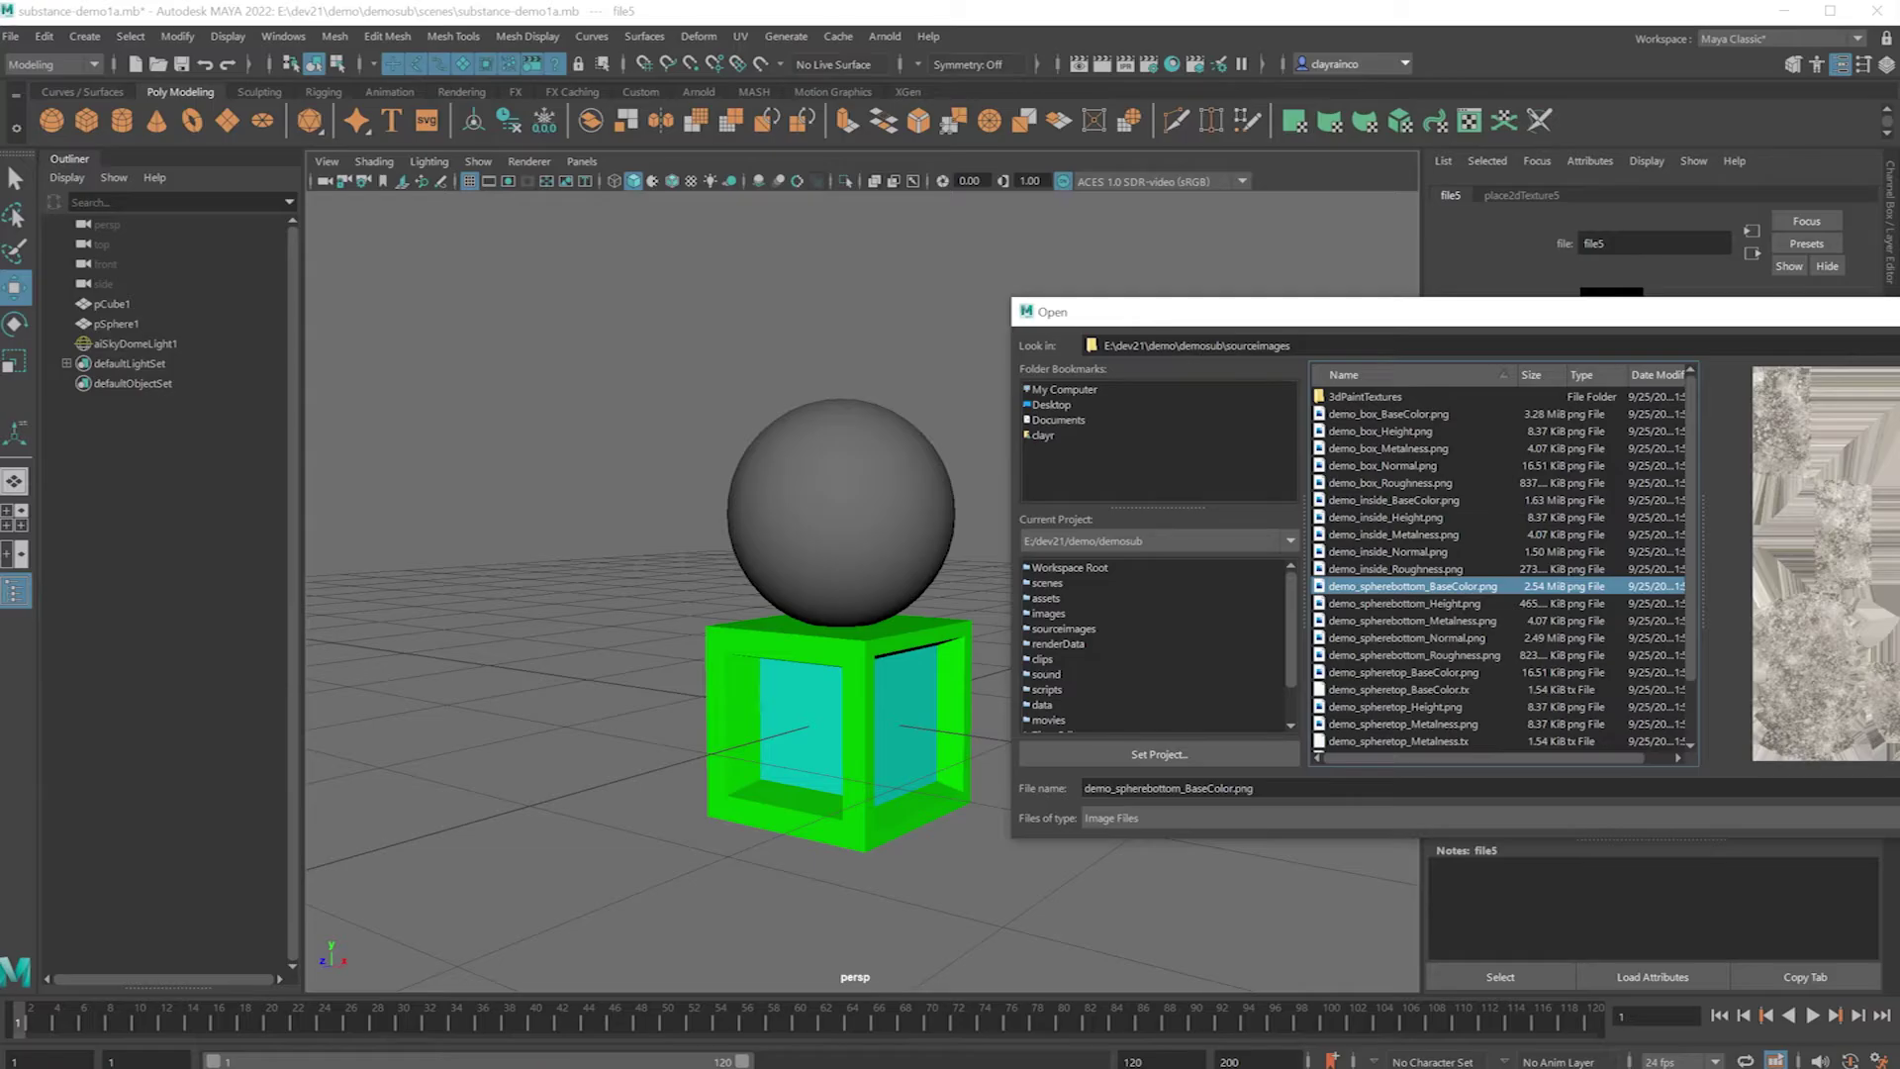
{"action": "key", "text": "Return"}
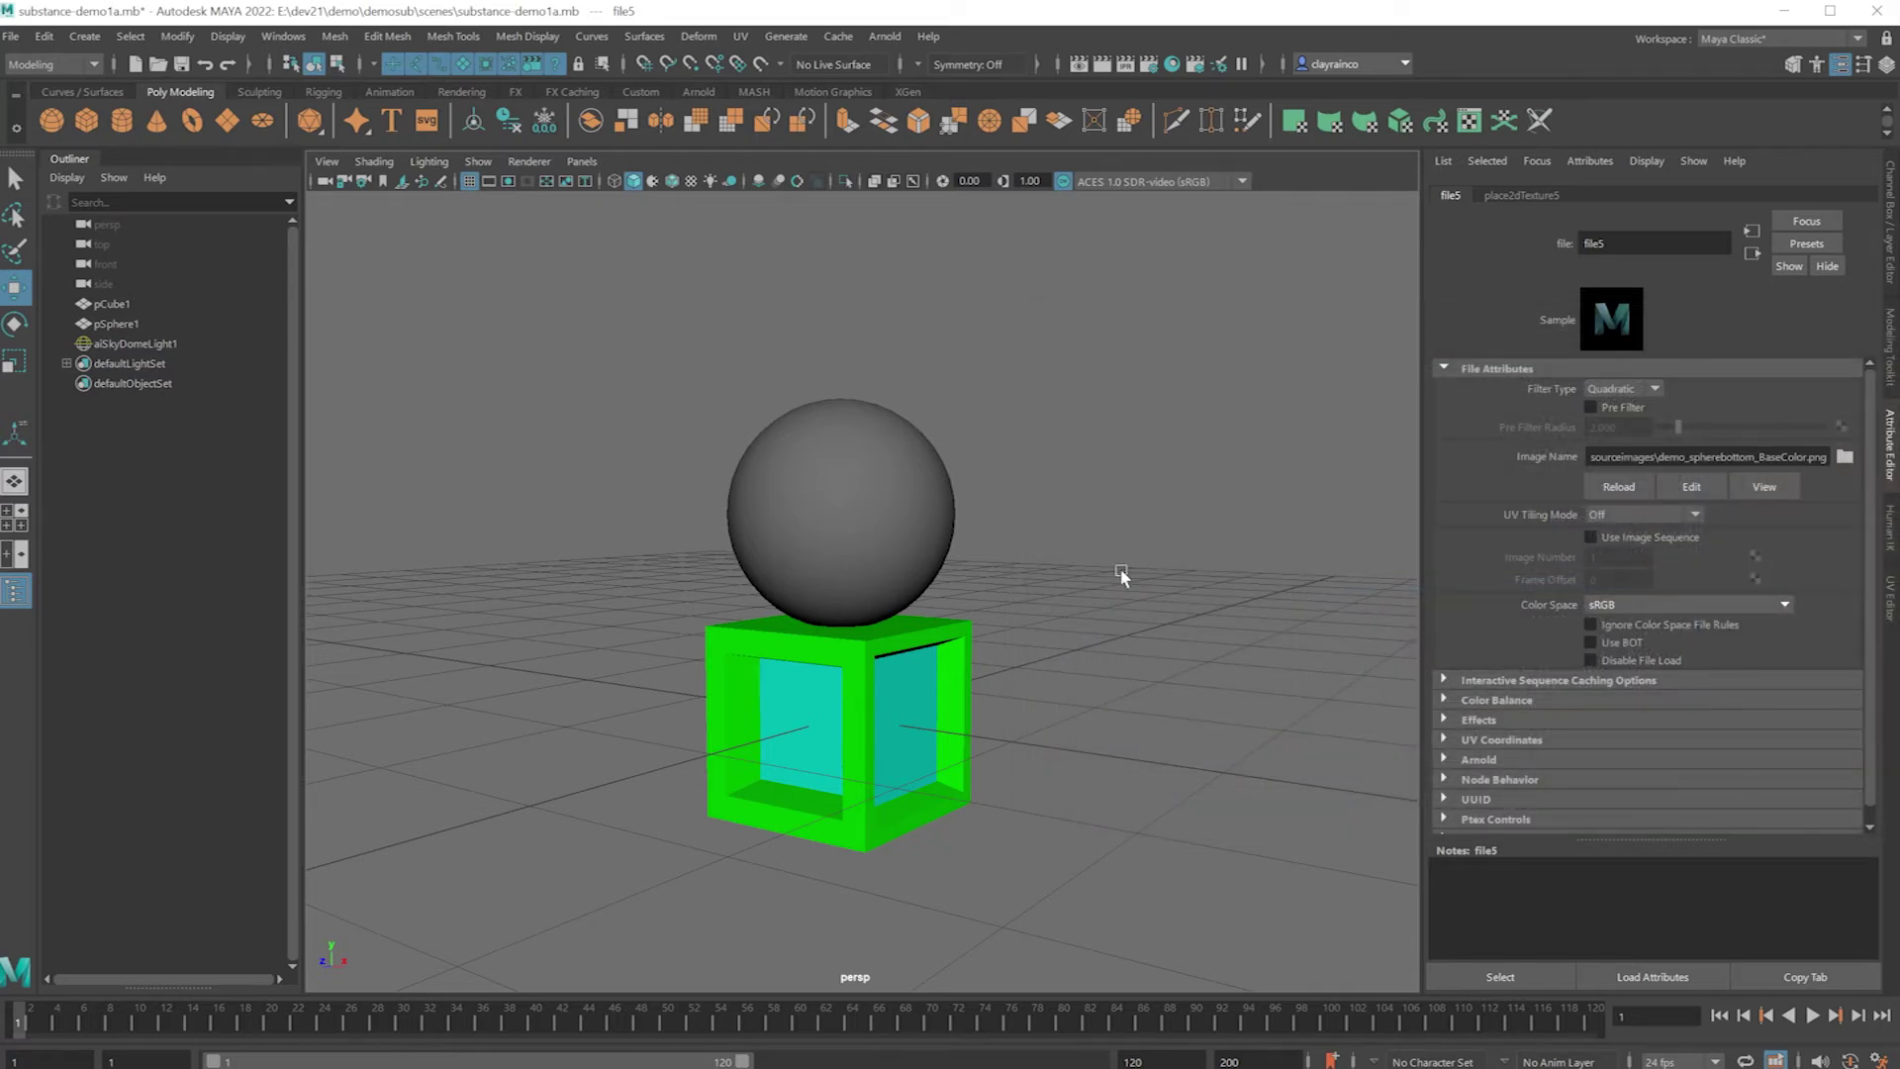
{"action": "left_click", "coordinate": [1094, 570]}
{"action": "key", "text": "6"}
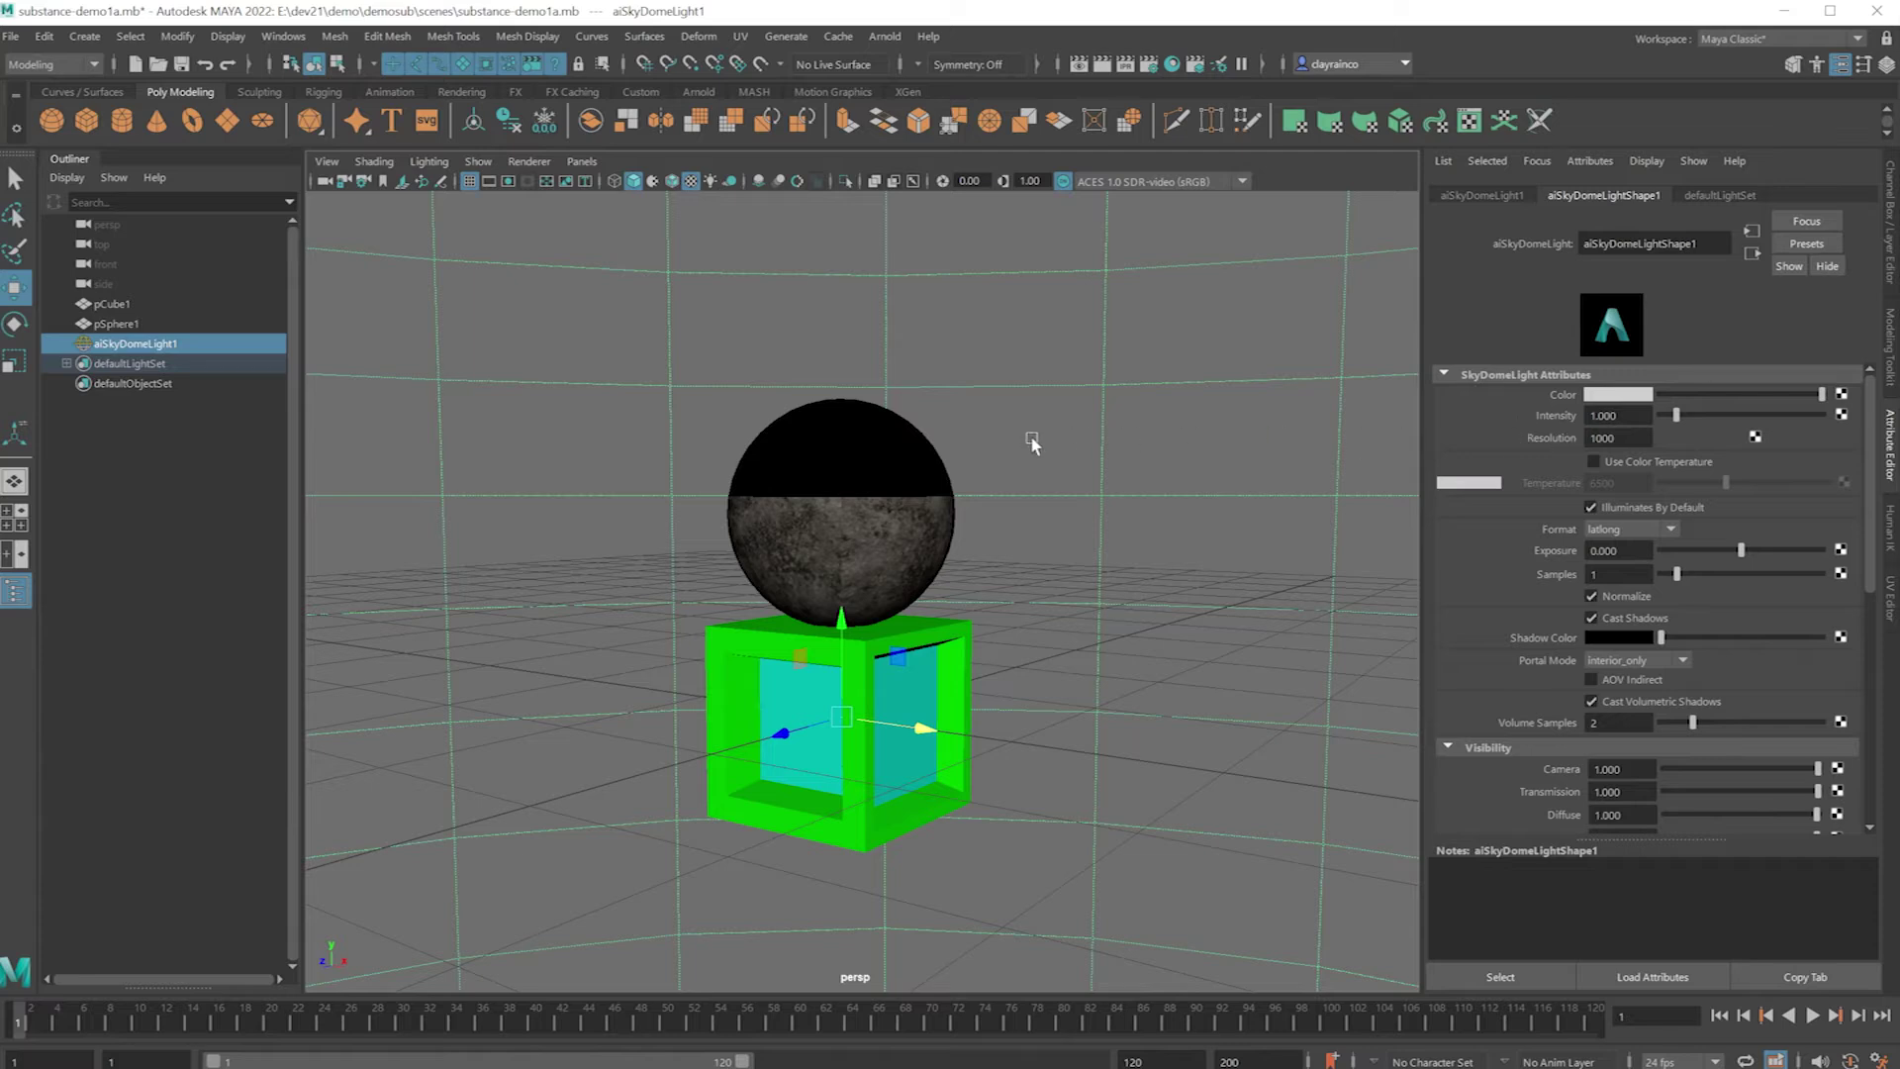
Rename the sphere's bottom material from aiStandardSurface2 to aiStandardSurface2bottom.
{"action": "left_click", "coordinate": [856, 490]}
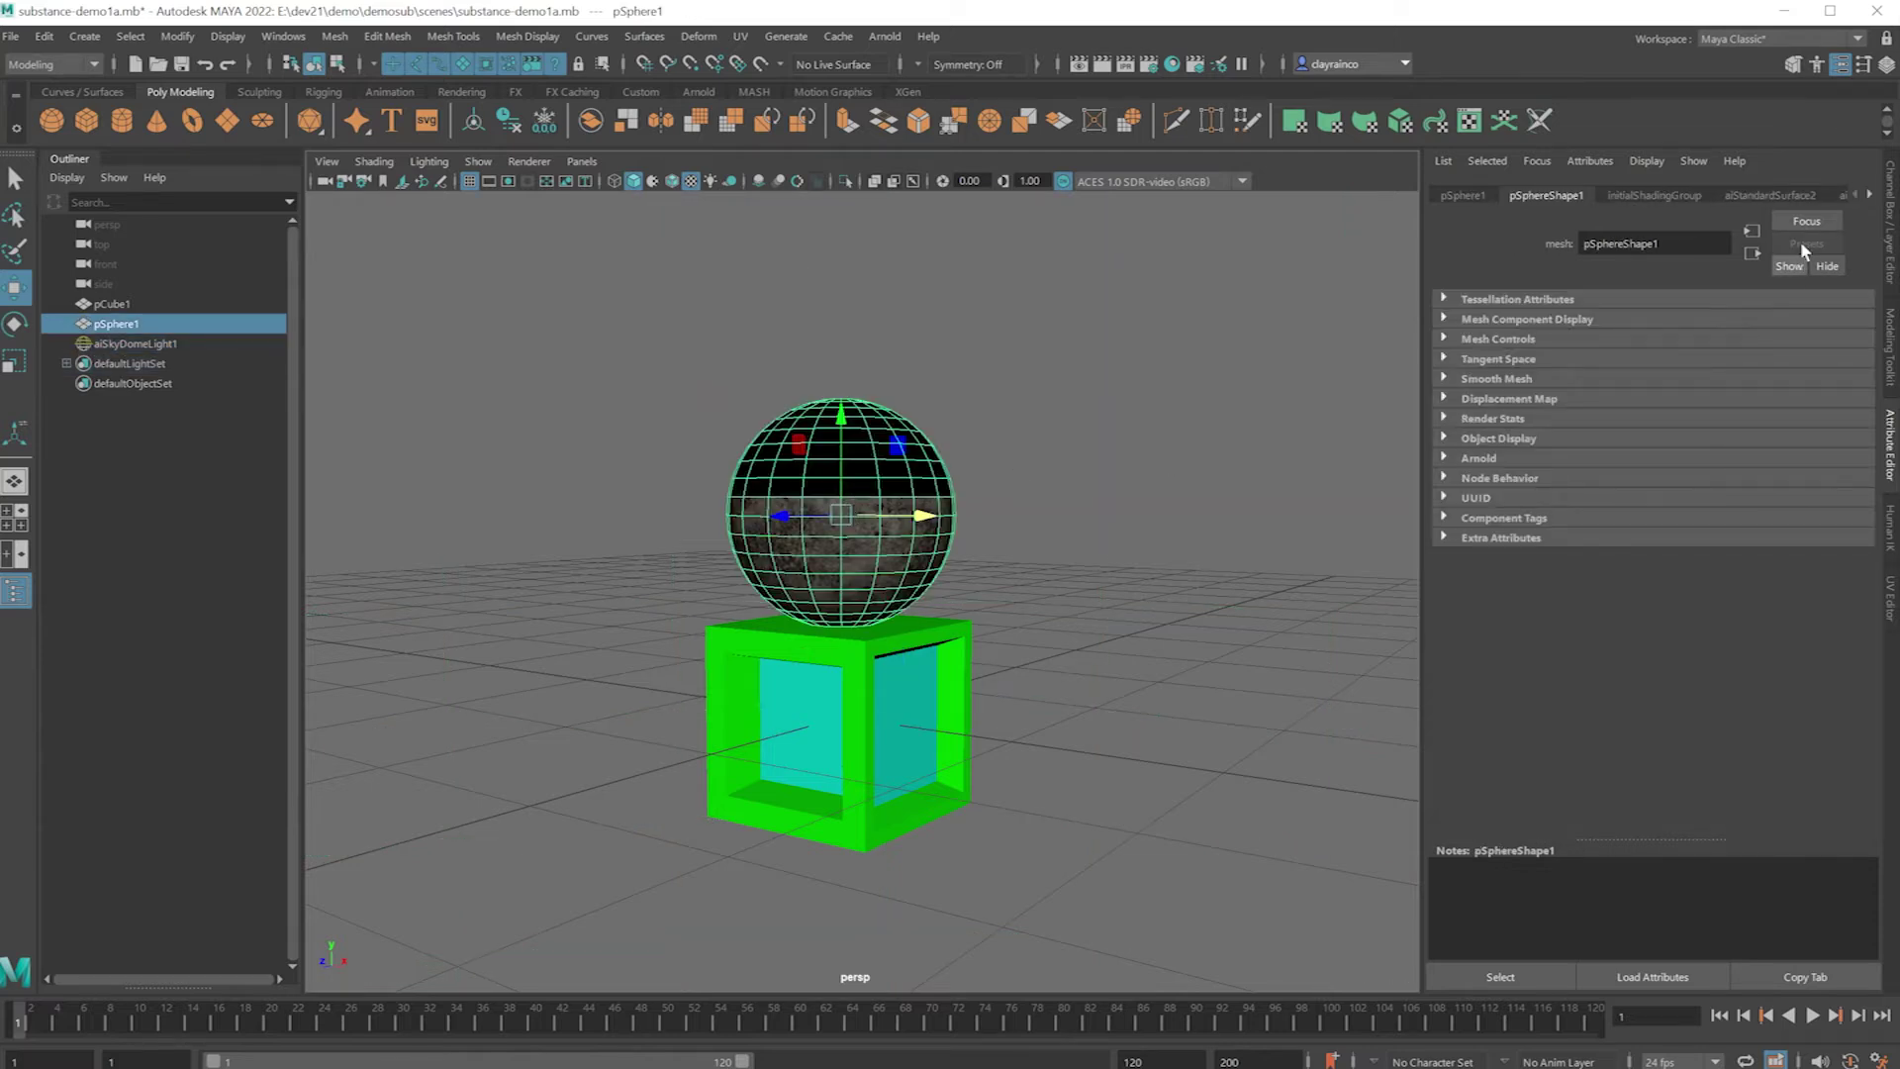
{"action": "left_click", "coordinate": [1870, 196]}
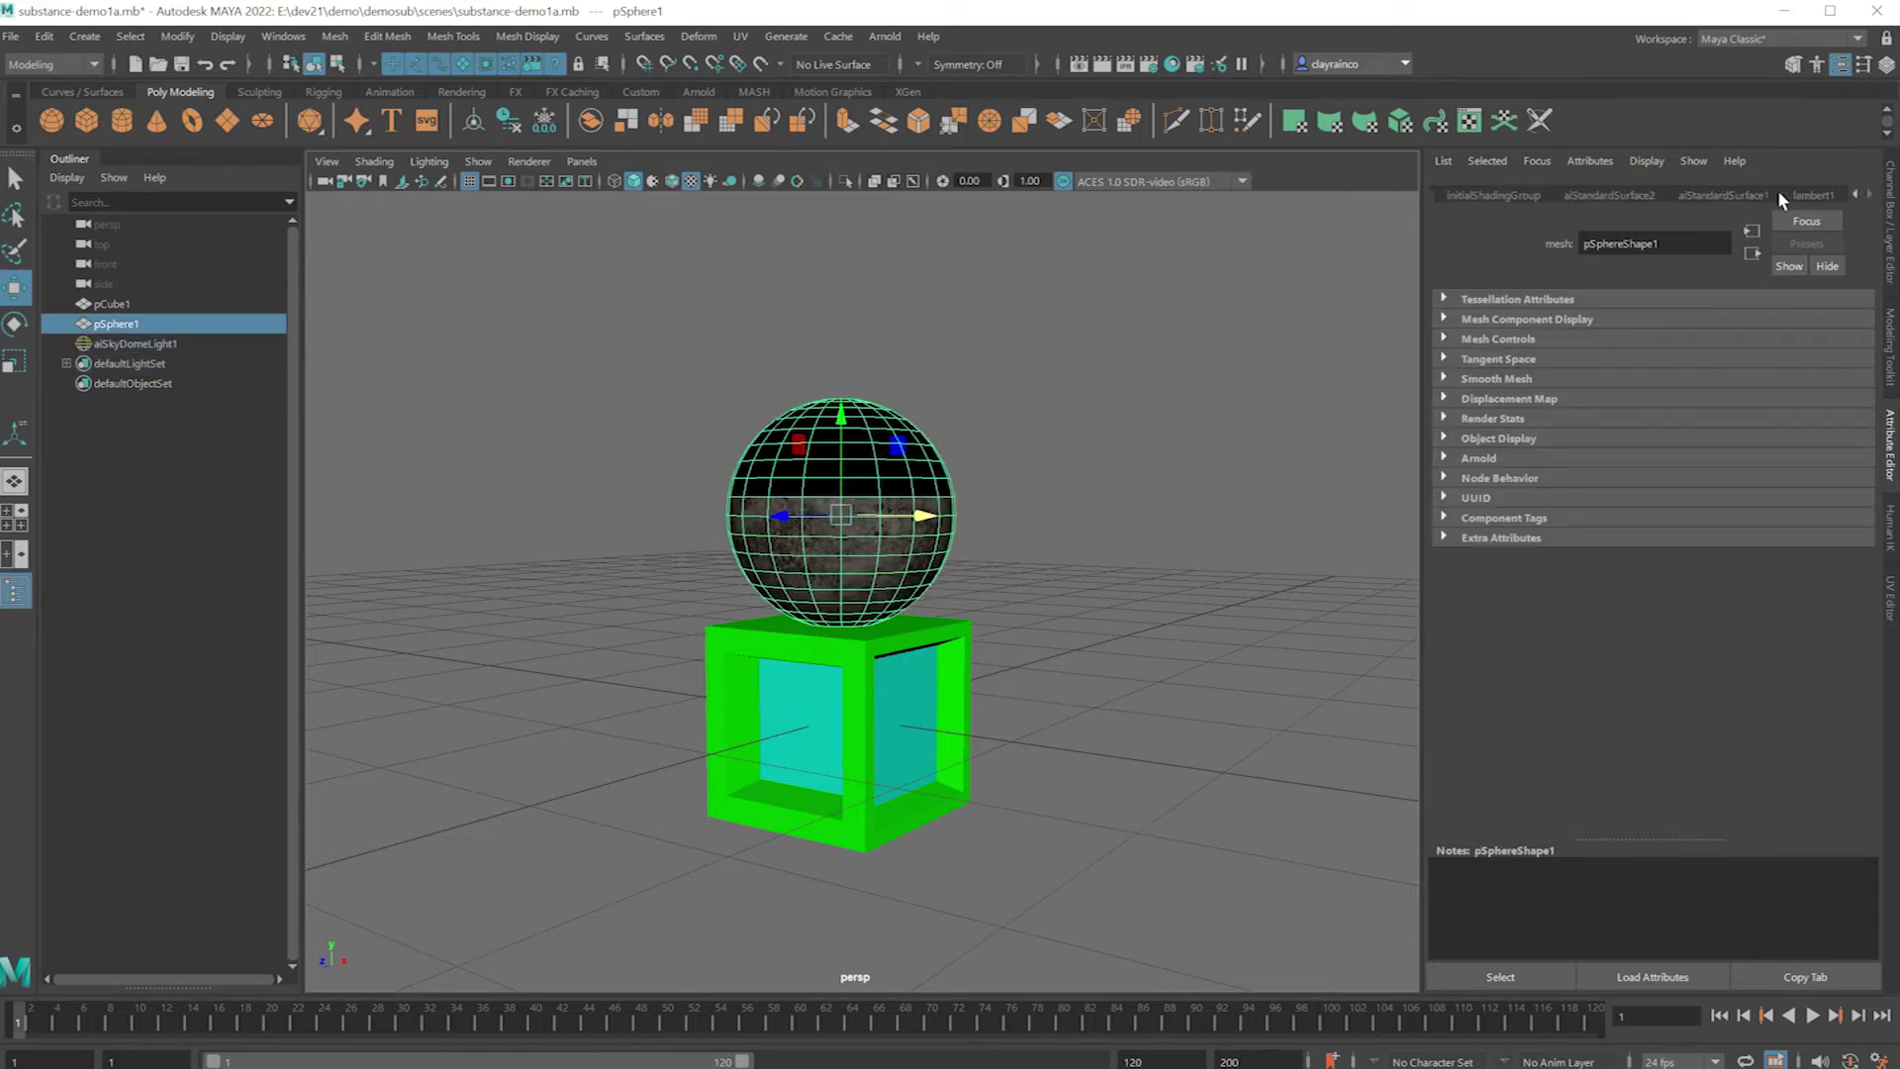
{"action": "left_click", "coordinate": [1727, 195]}
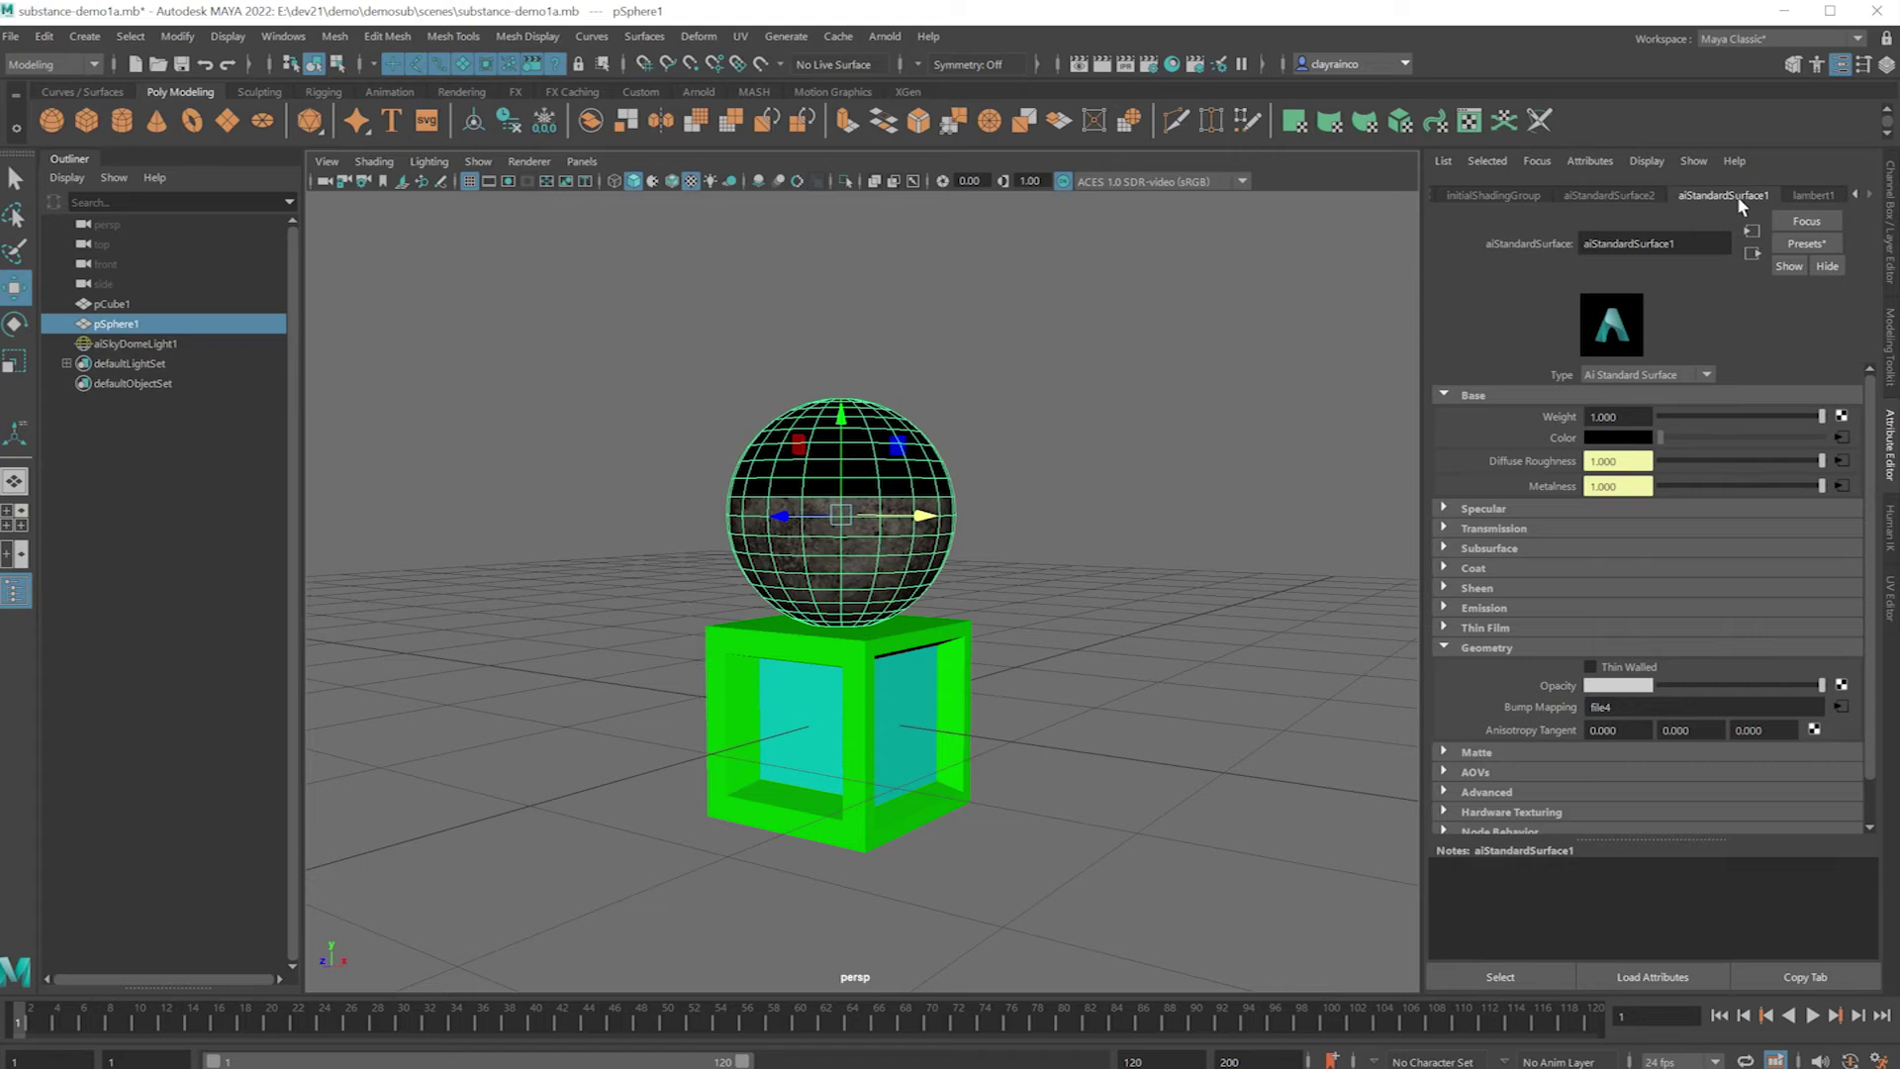
{"action": "left_click", "coordinate": [1635, 196]}
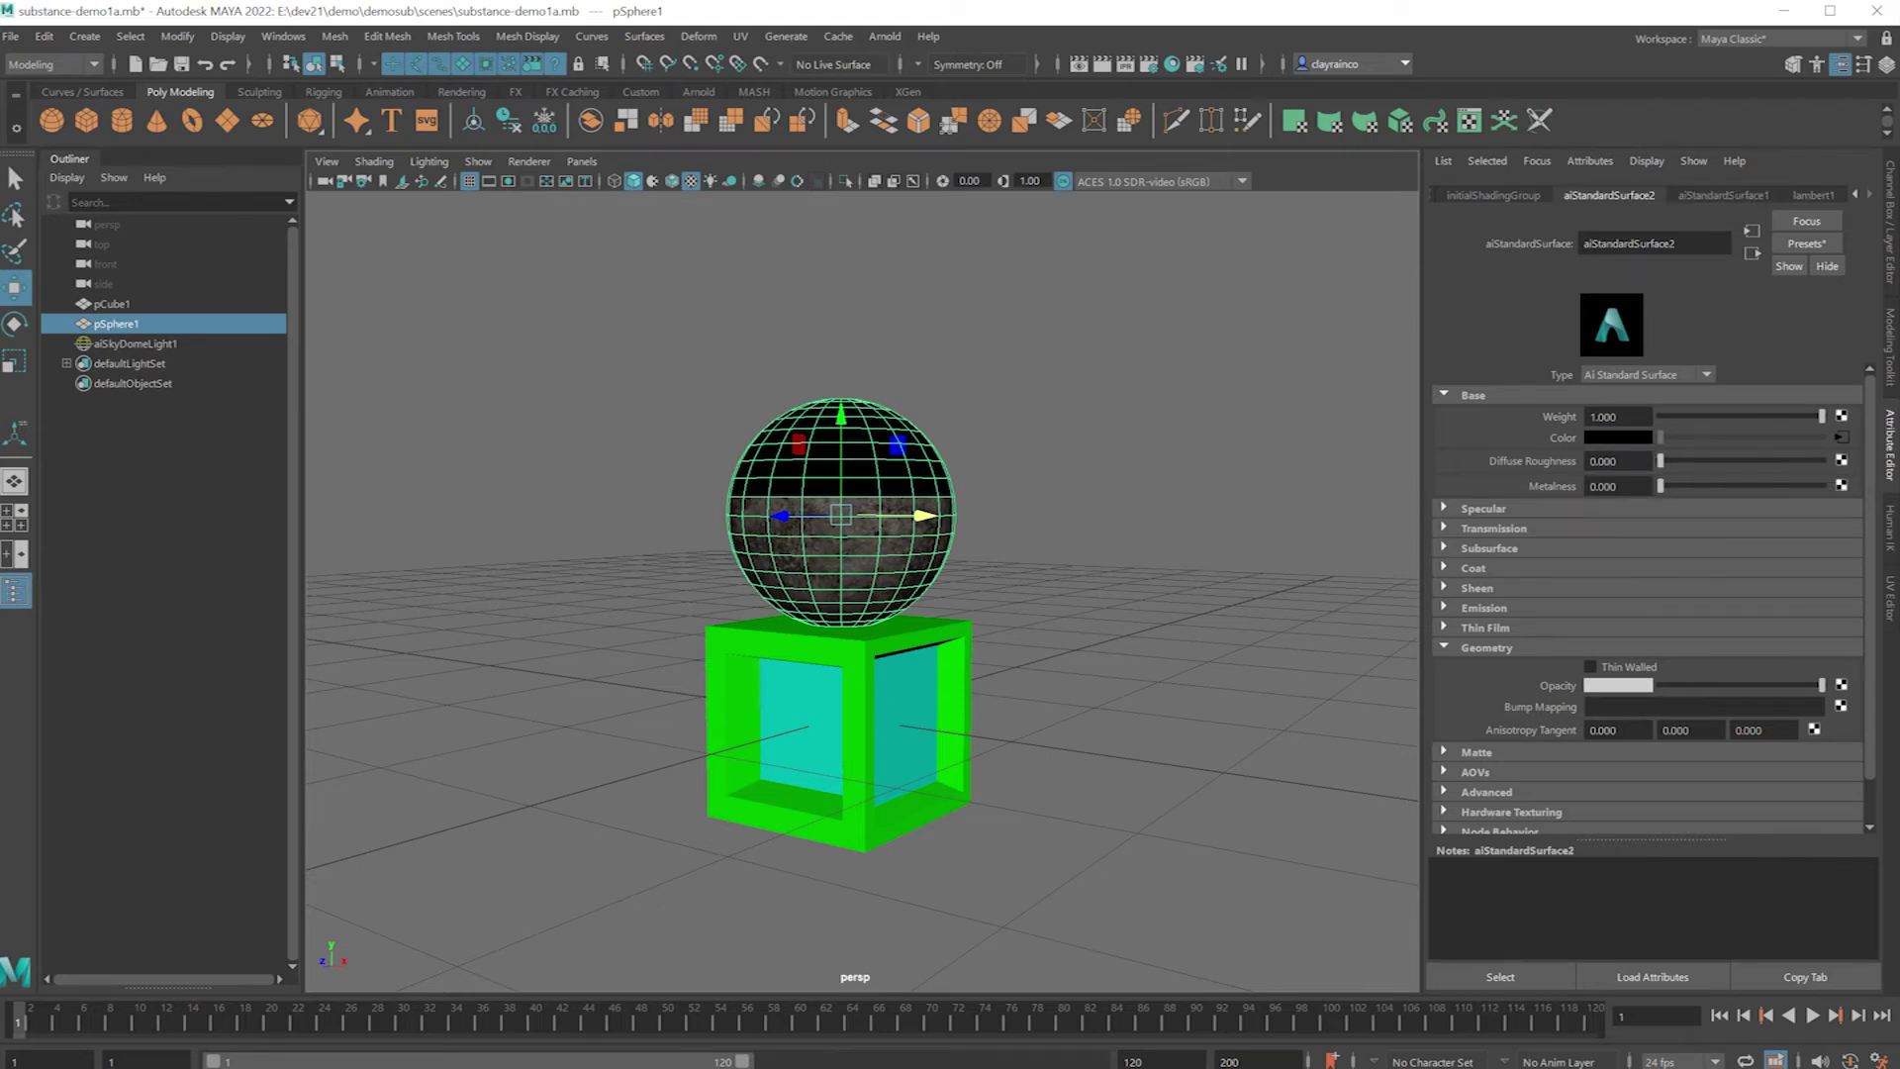
{"action": "left_click", "coordinate": [1679, 243]}
{"action": "type", "text": "bottom"}
{"action": "key", "text": "Return"}
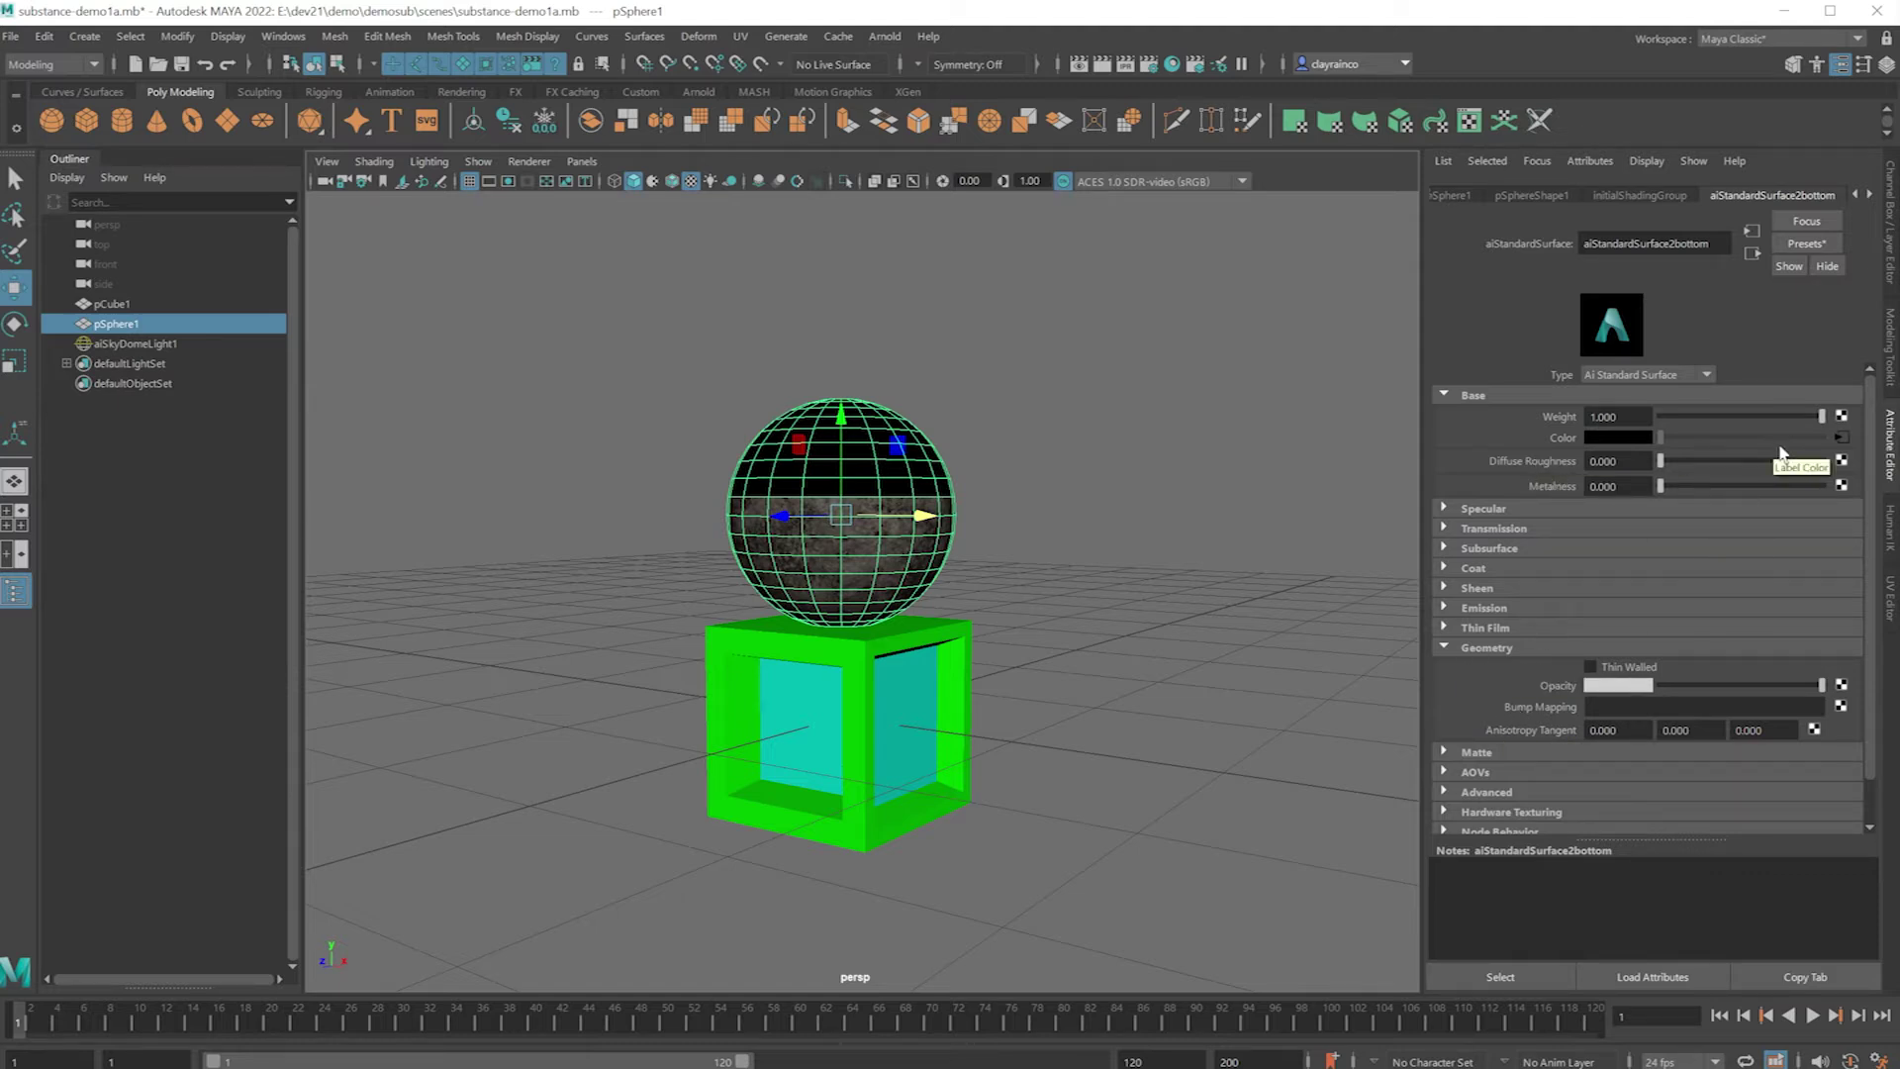
Connect a File texture to the sphere bottom material's Diffuse Roughness and load demo_spherebottom_Roughness.png into it.
{"action": "left_click", "coordinate": [1841, 463]}
{"action": "left_click", "coordinate": [1008, 473]}
{"action": "left_click", "coordinate": [1837, 453]}
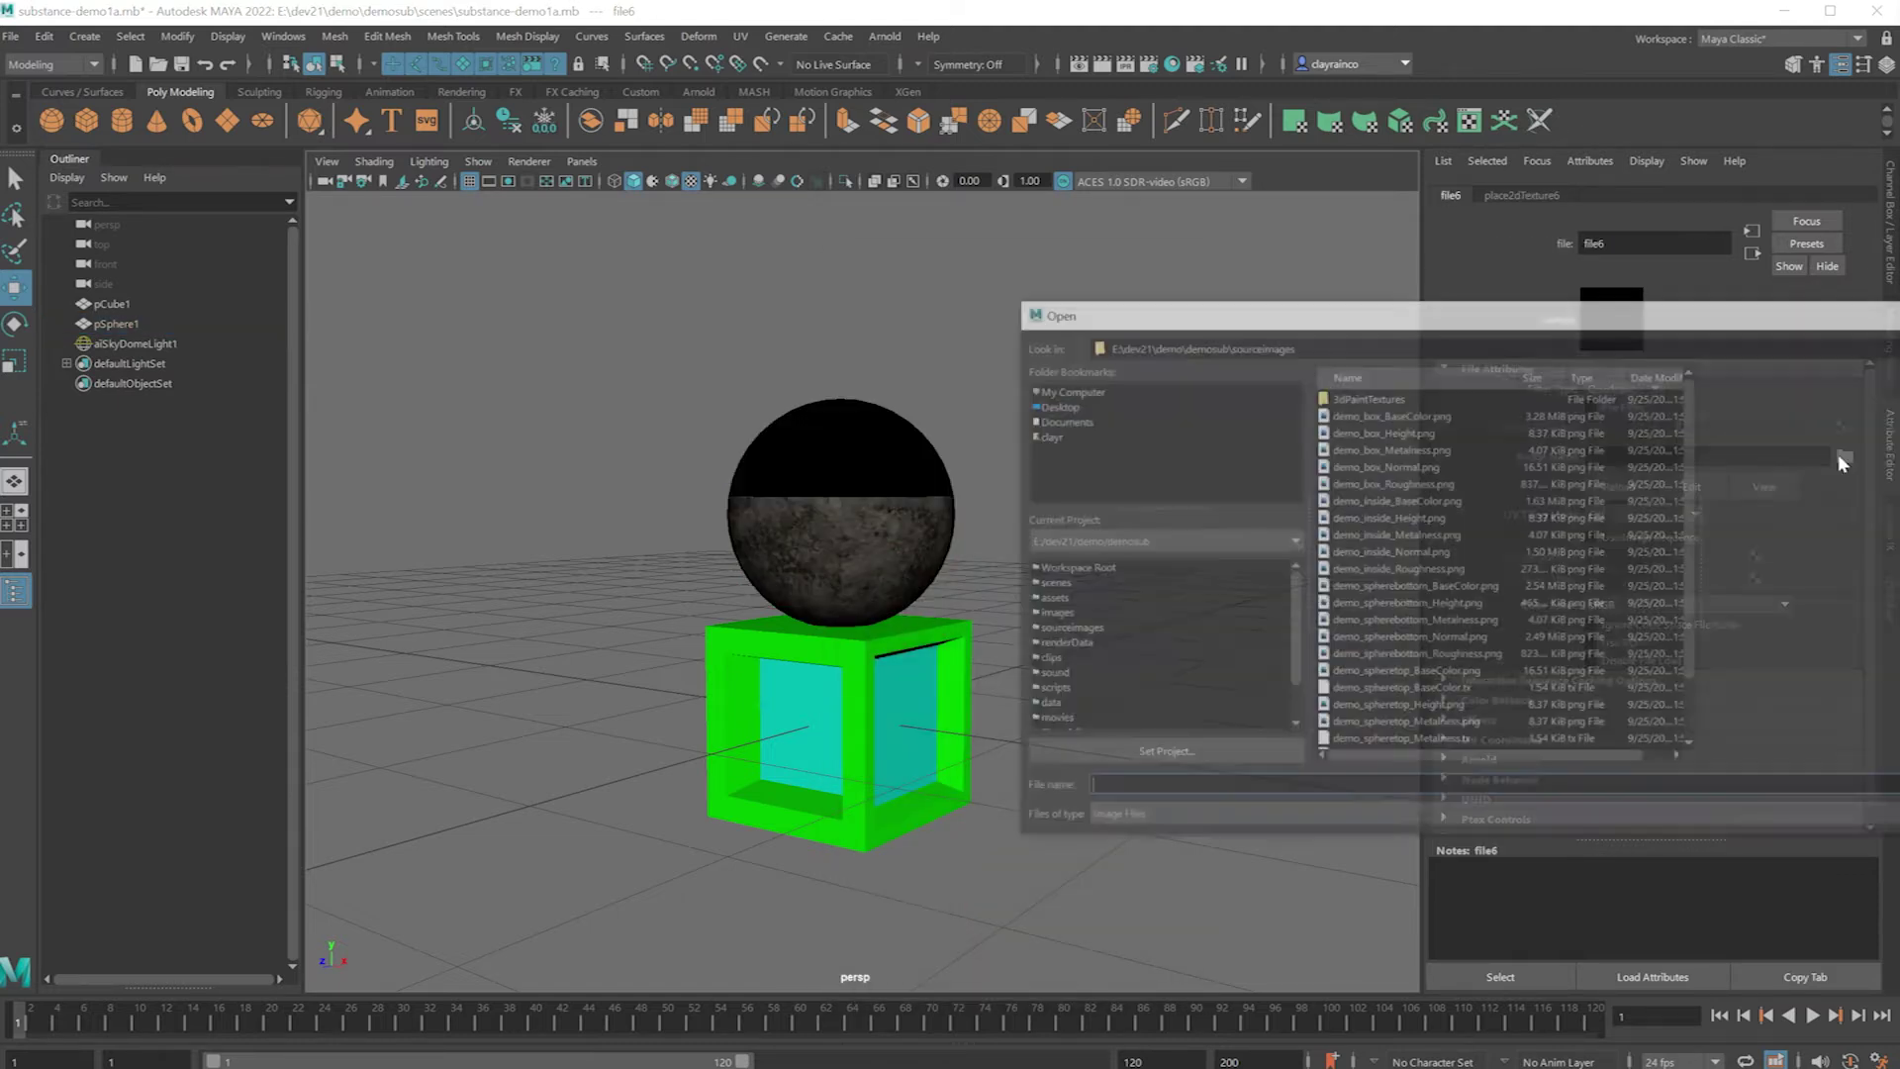
{"action": "double_click", "coordinate": [1448, 653]}
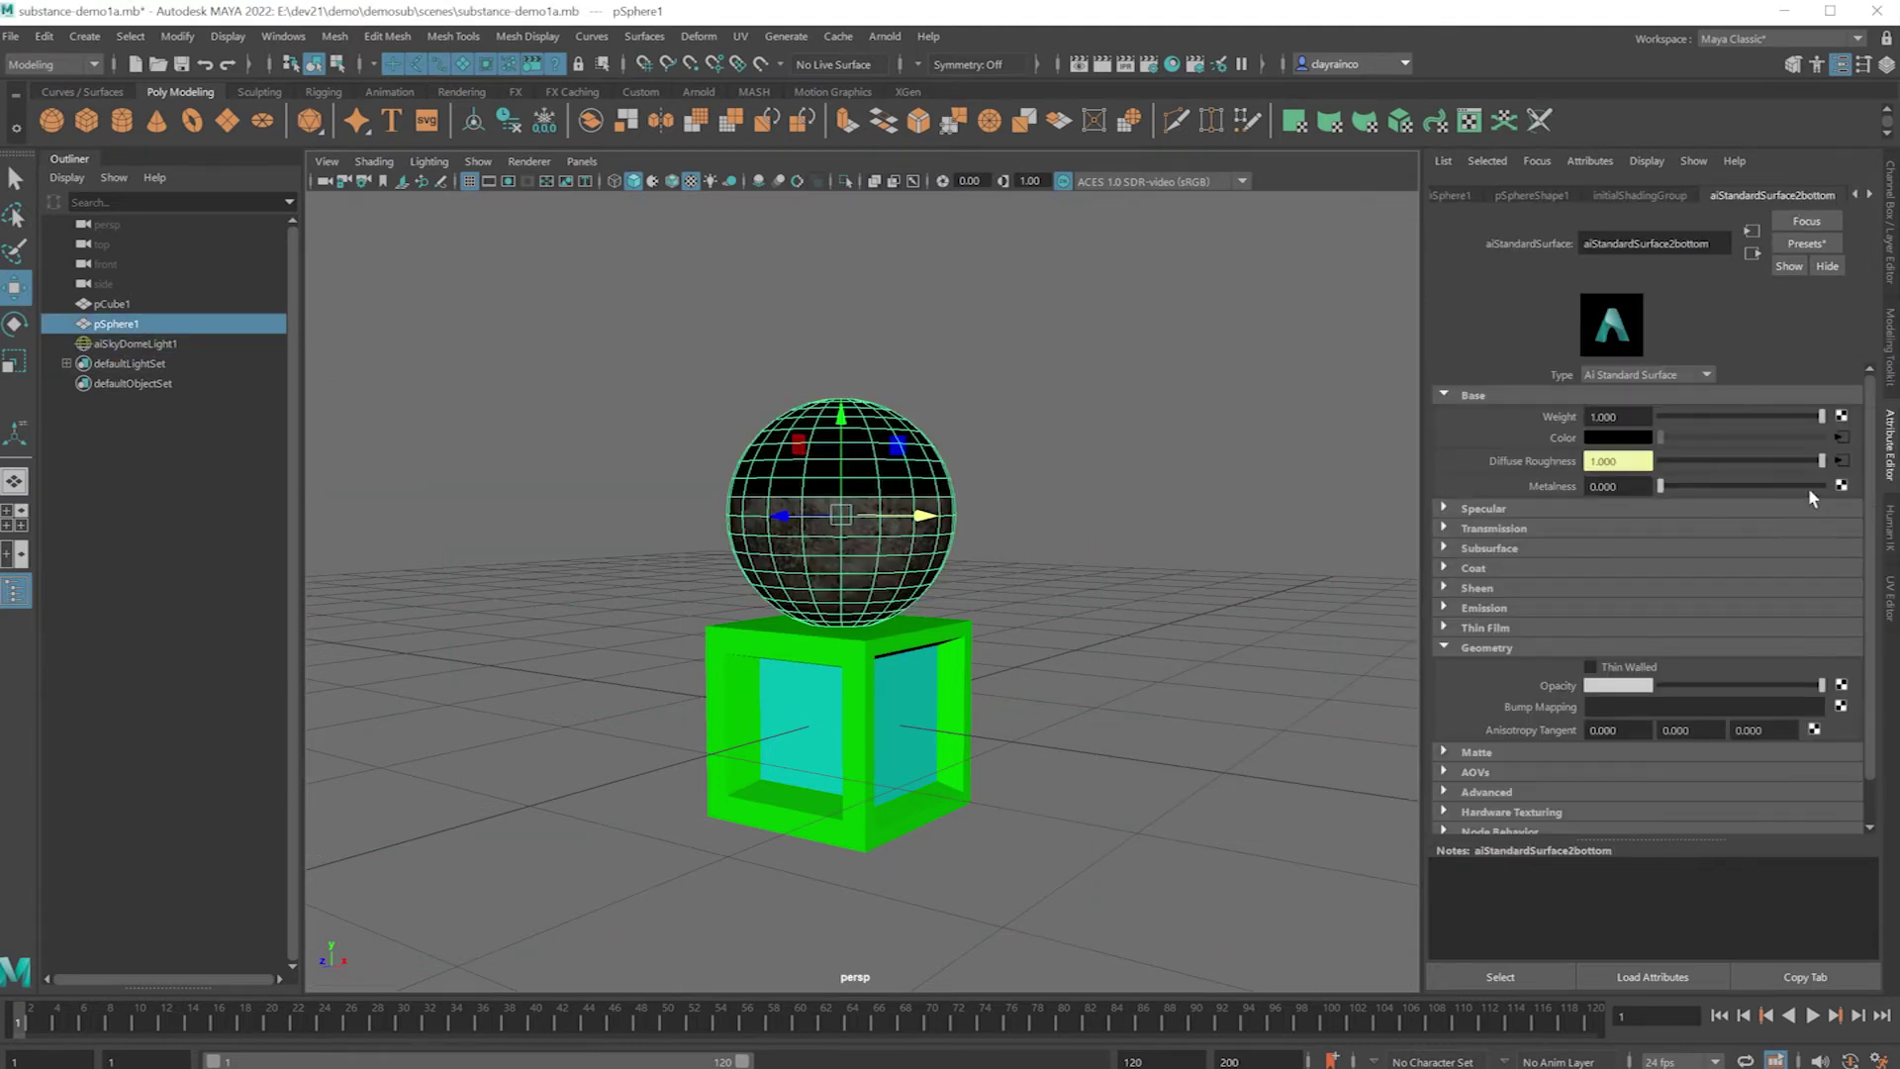
Connect a File texture to the sphere bottom material's Metalness and load demo_spherebottom_Metalness.png into it.
{"action": "left_click", "coordinate": [1841, 485]}
{"action": "left_click", "coordinate": [1007, 473]}
{"action": "left_click", "coordinate": [1843, 459]}
{"action": "left_click", "coordinate": [1454, 620]}
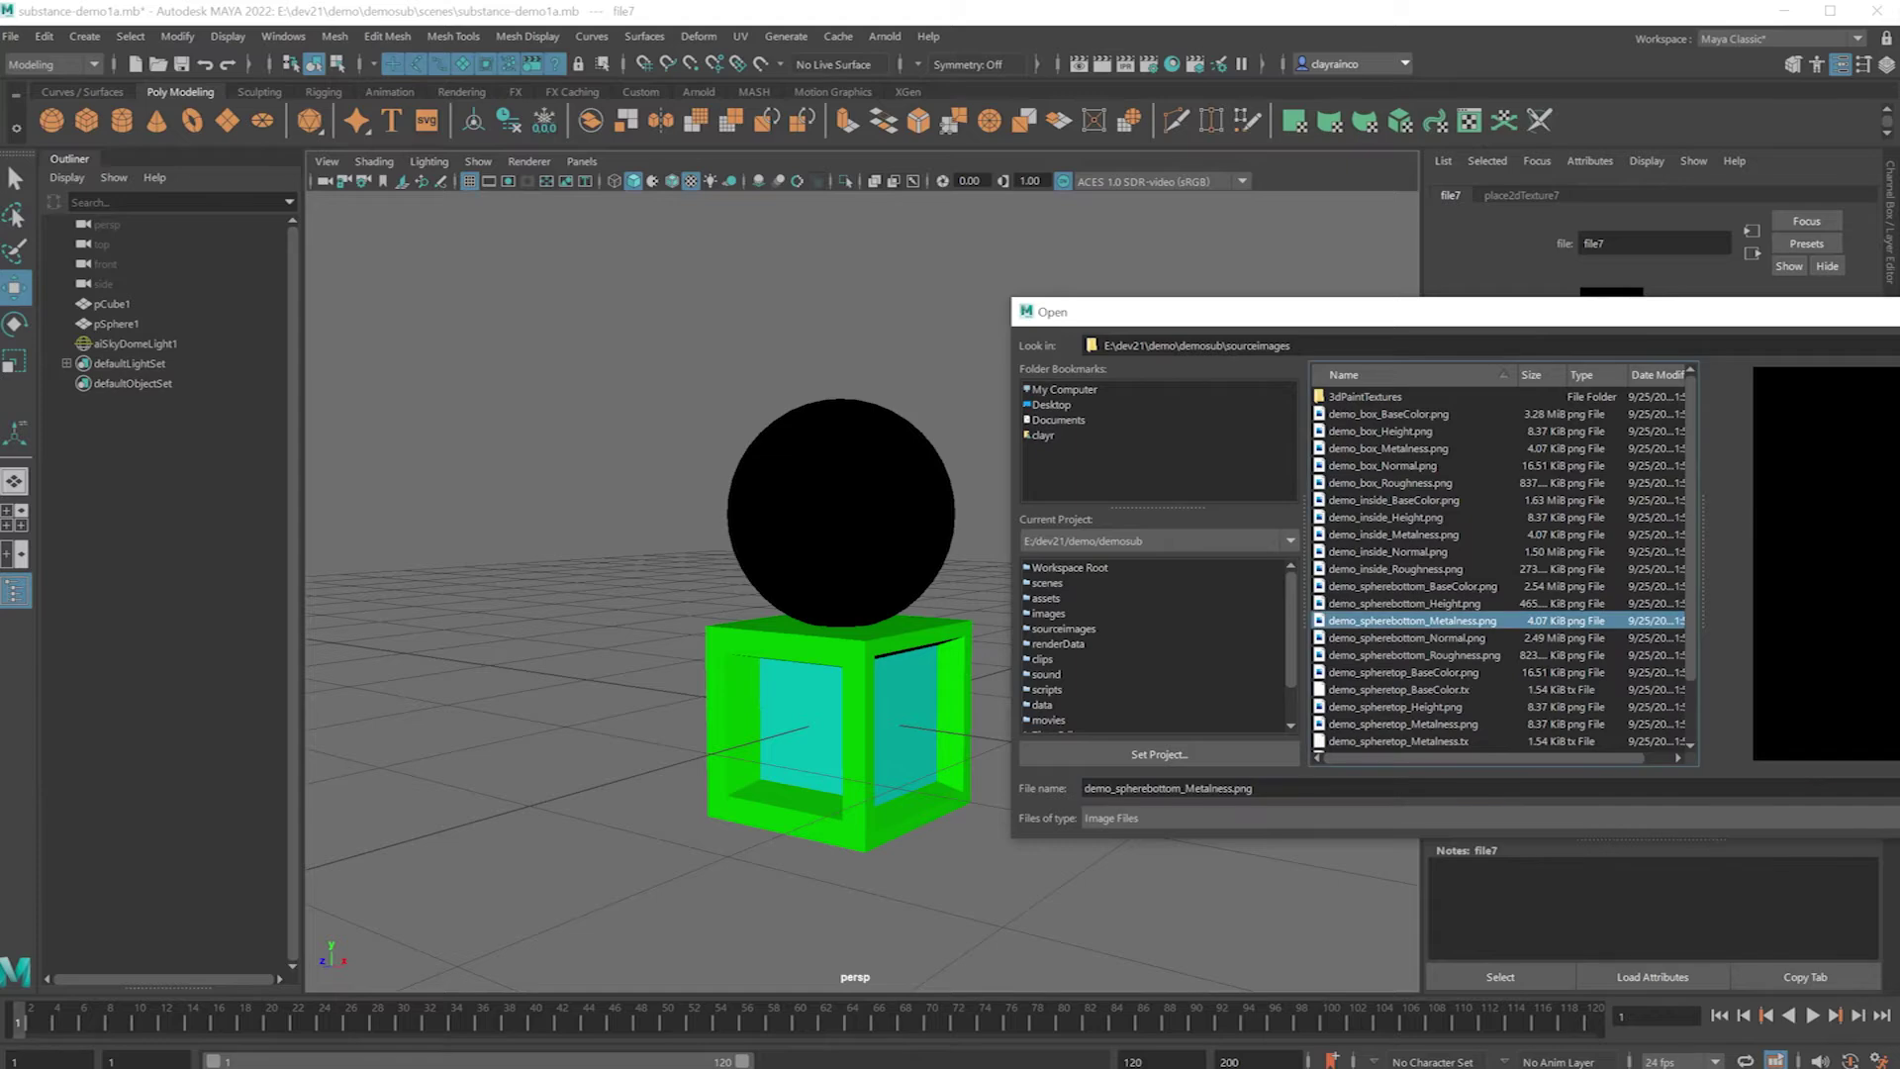
{"action": "double_click", "coordinate": [1454, 621]}
Connect a File texture with demo_spherebottom_Normal.png to the sphere bottom material's Bump Mapping and render the perspective view.
{"action": "left_click", "coordinate": [1771, 195]}
{"action": "left_click", "coordinate": [1841, 706]}
{"action": "left_click", "coordinate": [992, 412]}
{"action": "left_click", "coordinate": [1842, 459]}
{"action": "scroll", "coordinate": [1451, 692], "scroll_direction": "down", "scroll_amount": 2}
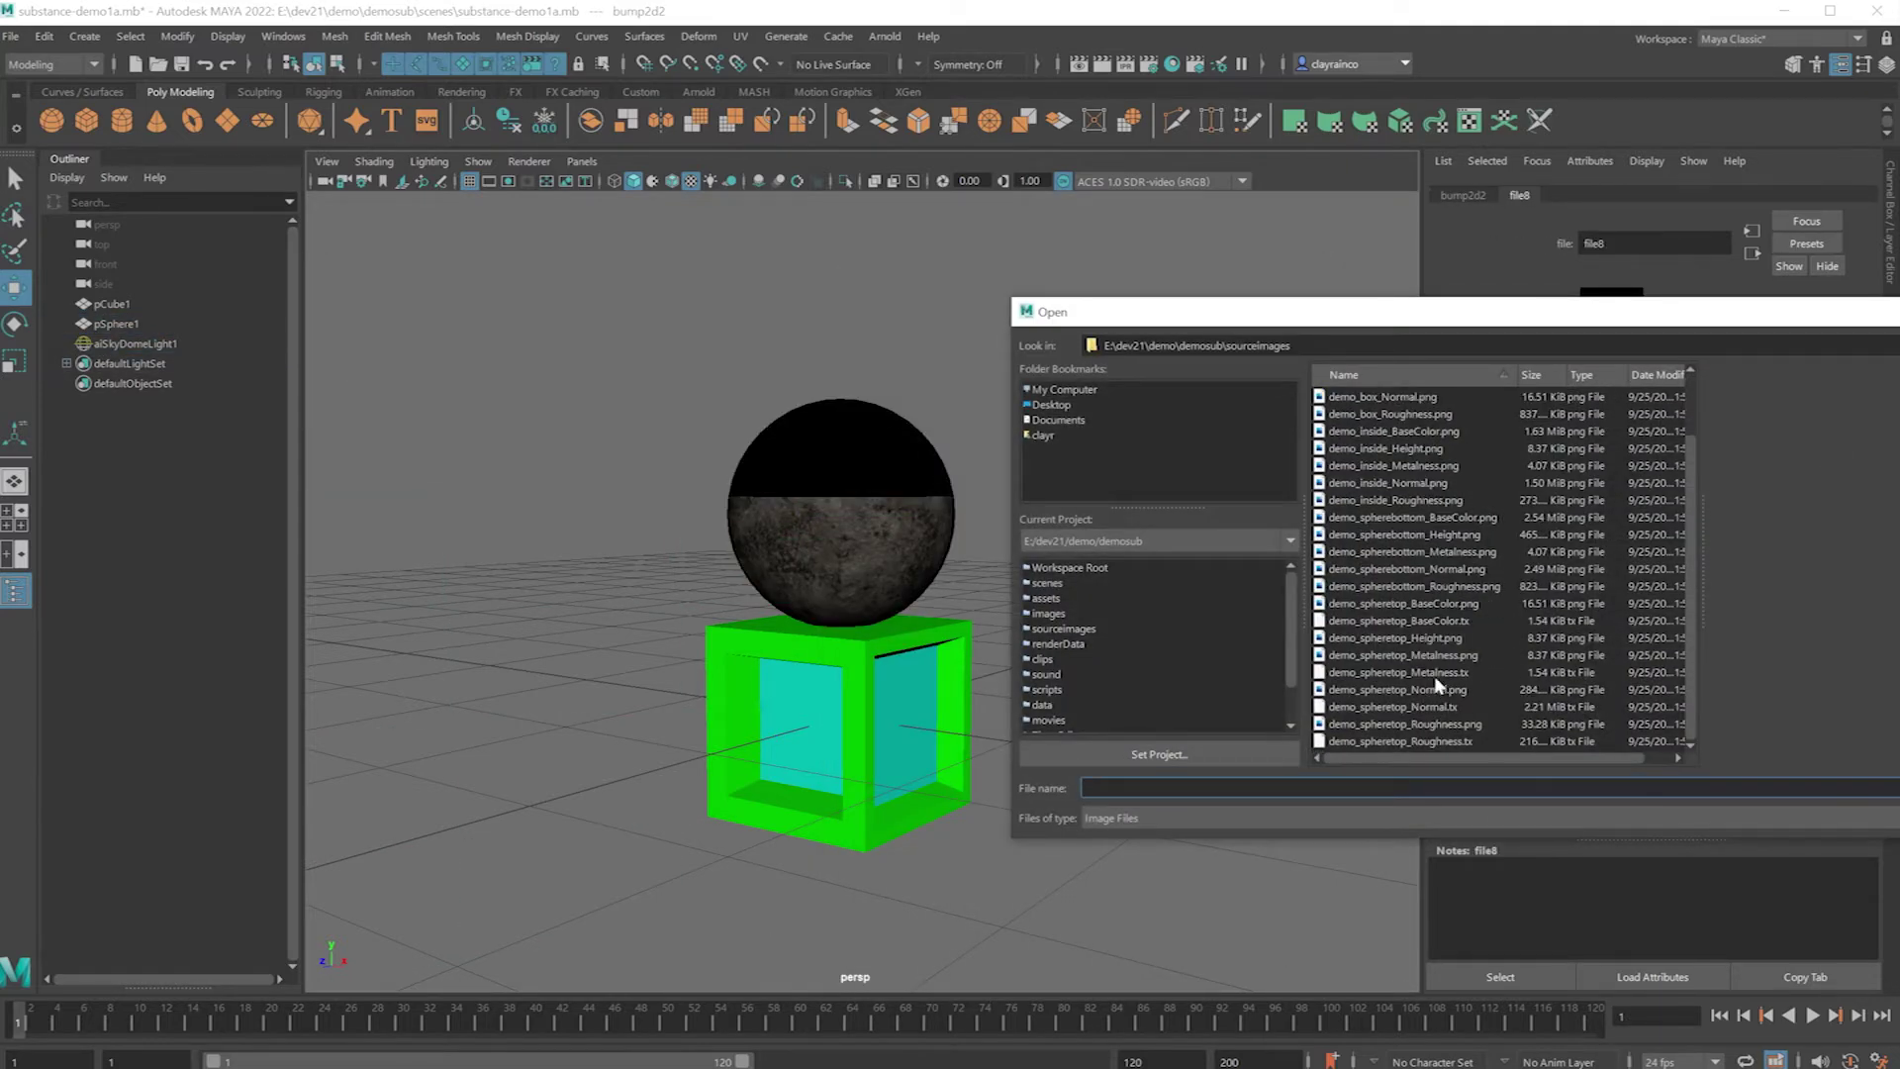
{"action": "double_click", "coordinate": [1446, 567]}
{"action": "left_click", "coordinate": [1079, 63]}
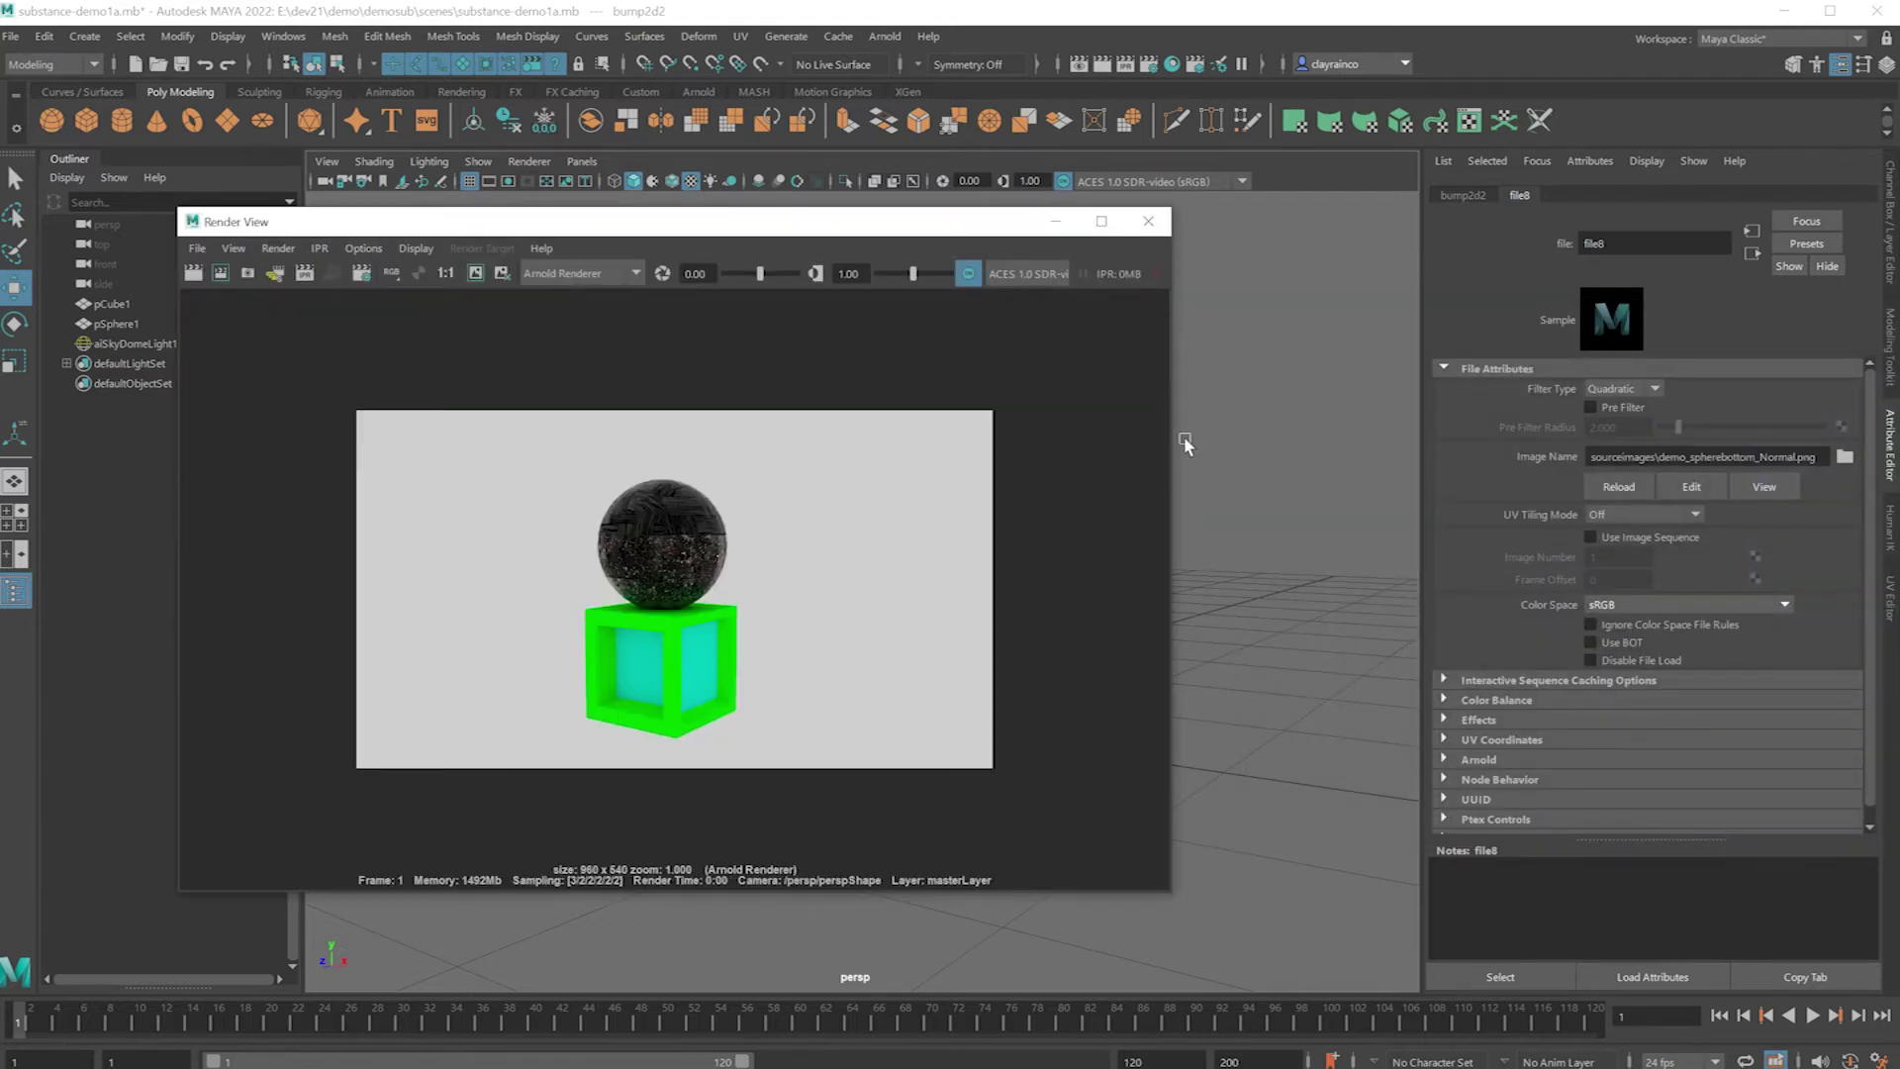
{"action": "left_click", "coordinate": [1148, 221]}
Select the crate cube and open the type choices for its green box material.
{"action": "left_click", "coordinate": [958, 611]}
{"action": "left_click", "coordinate": [1598, 195]}
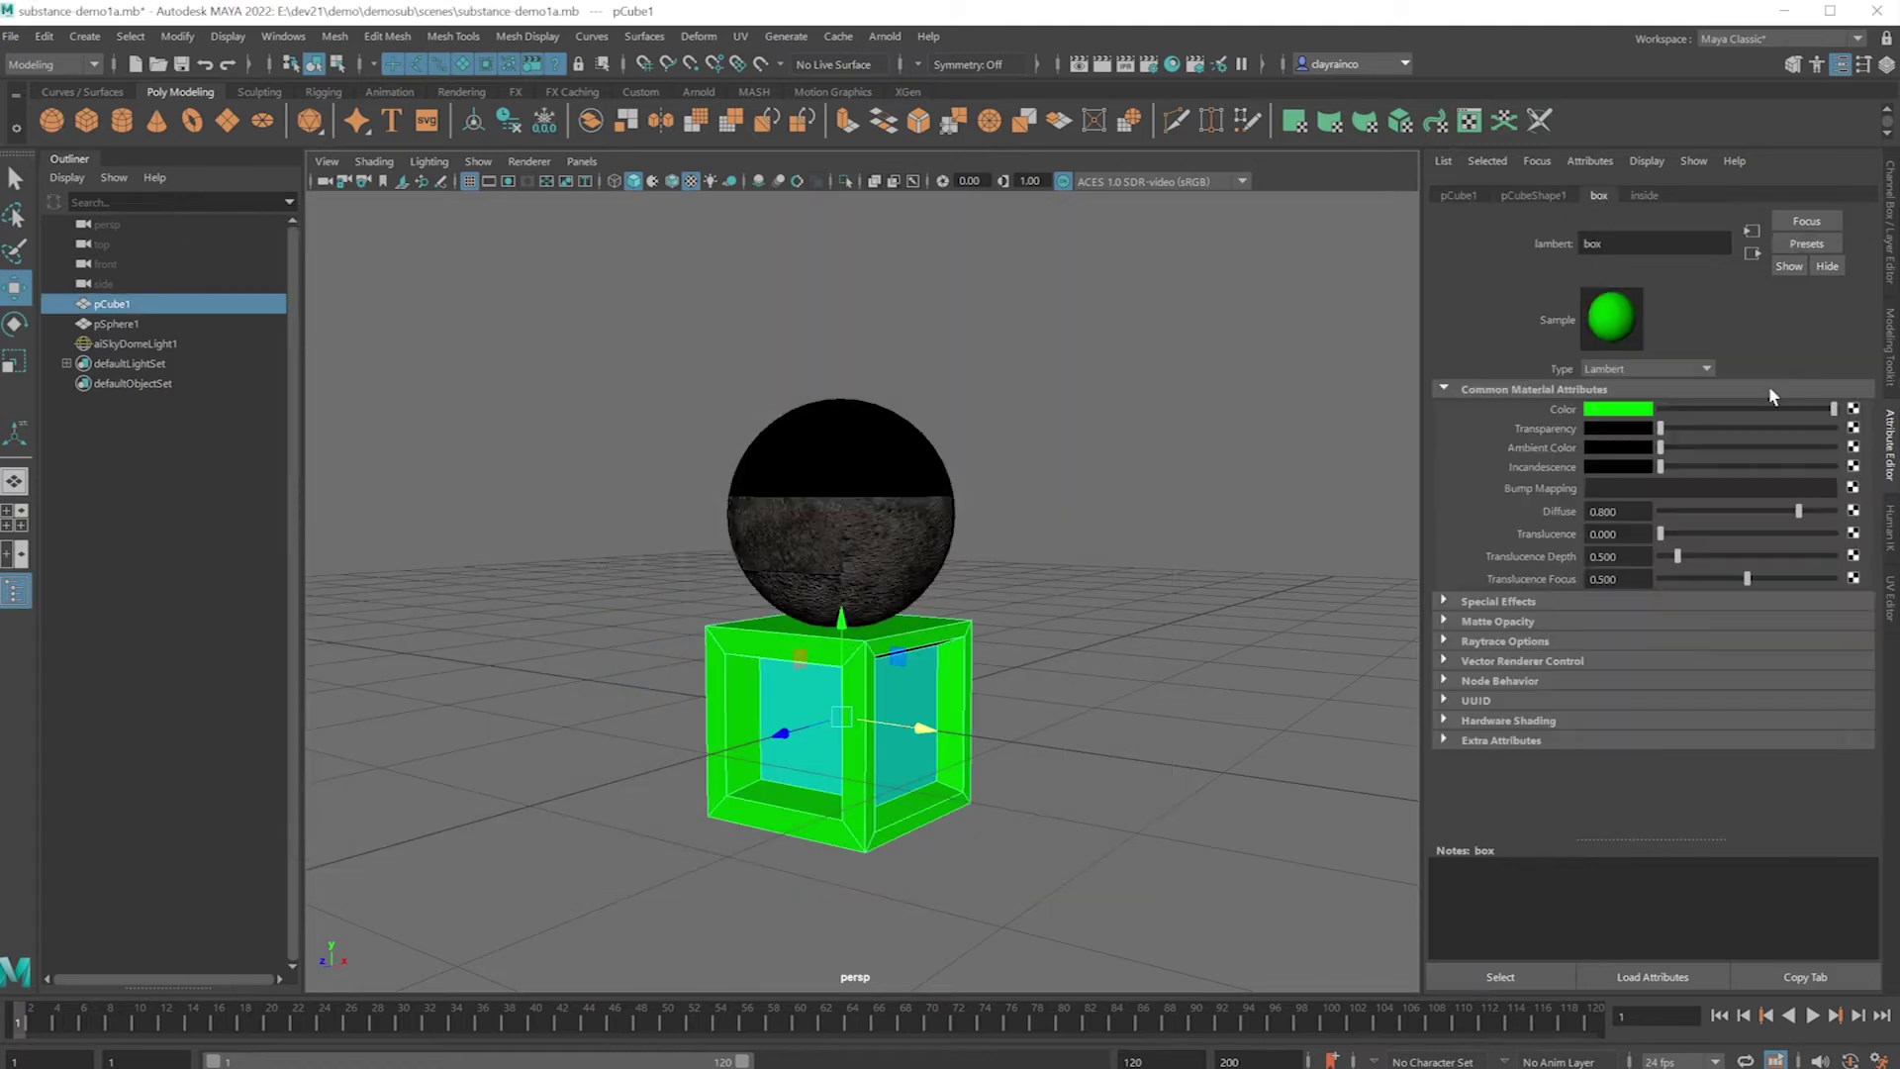
{"action": "left_click", "coordinate": [1630, 367]}
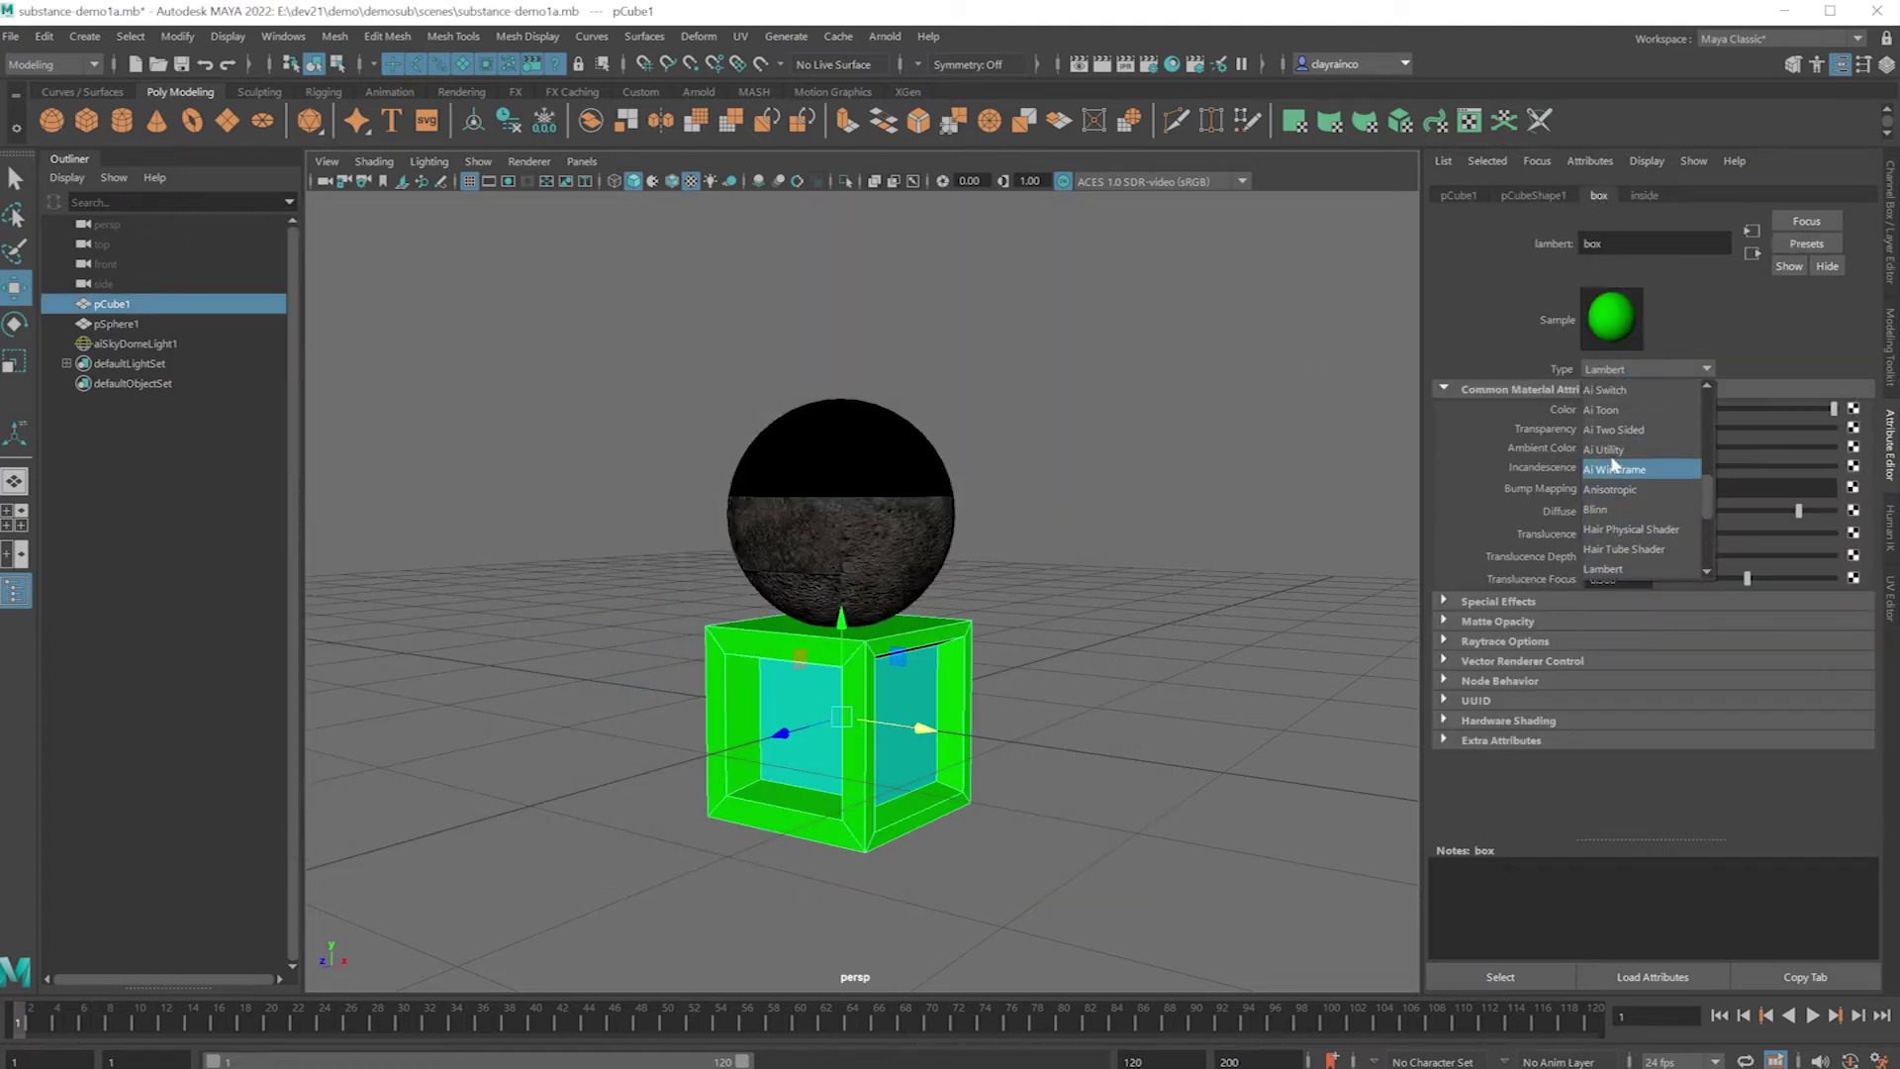
Connect a File texture to the sky dome light's Color and load abandoned-30k-hdri-panoramas_1530_max-x1500.jpg into it.
{"action": "left_click", "coordinate": [968, 669]}
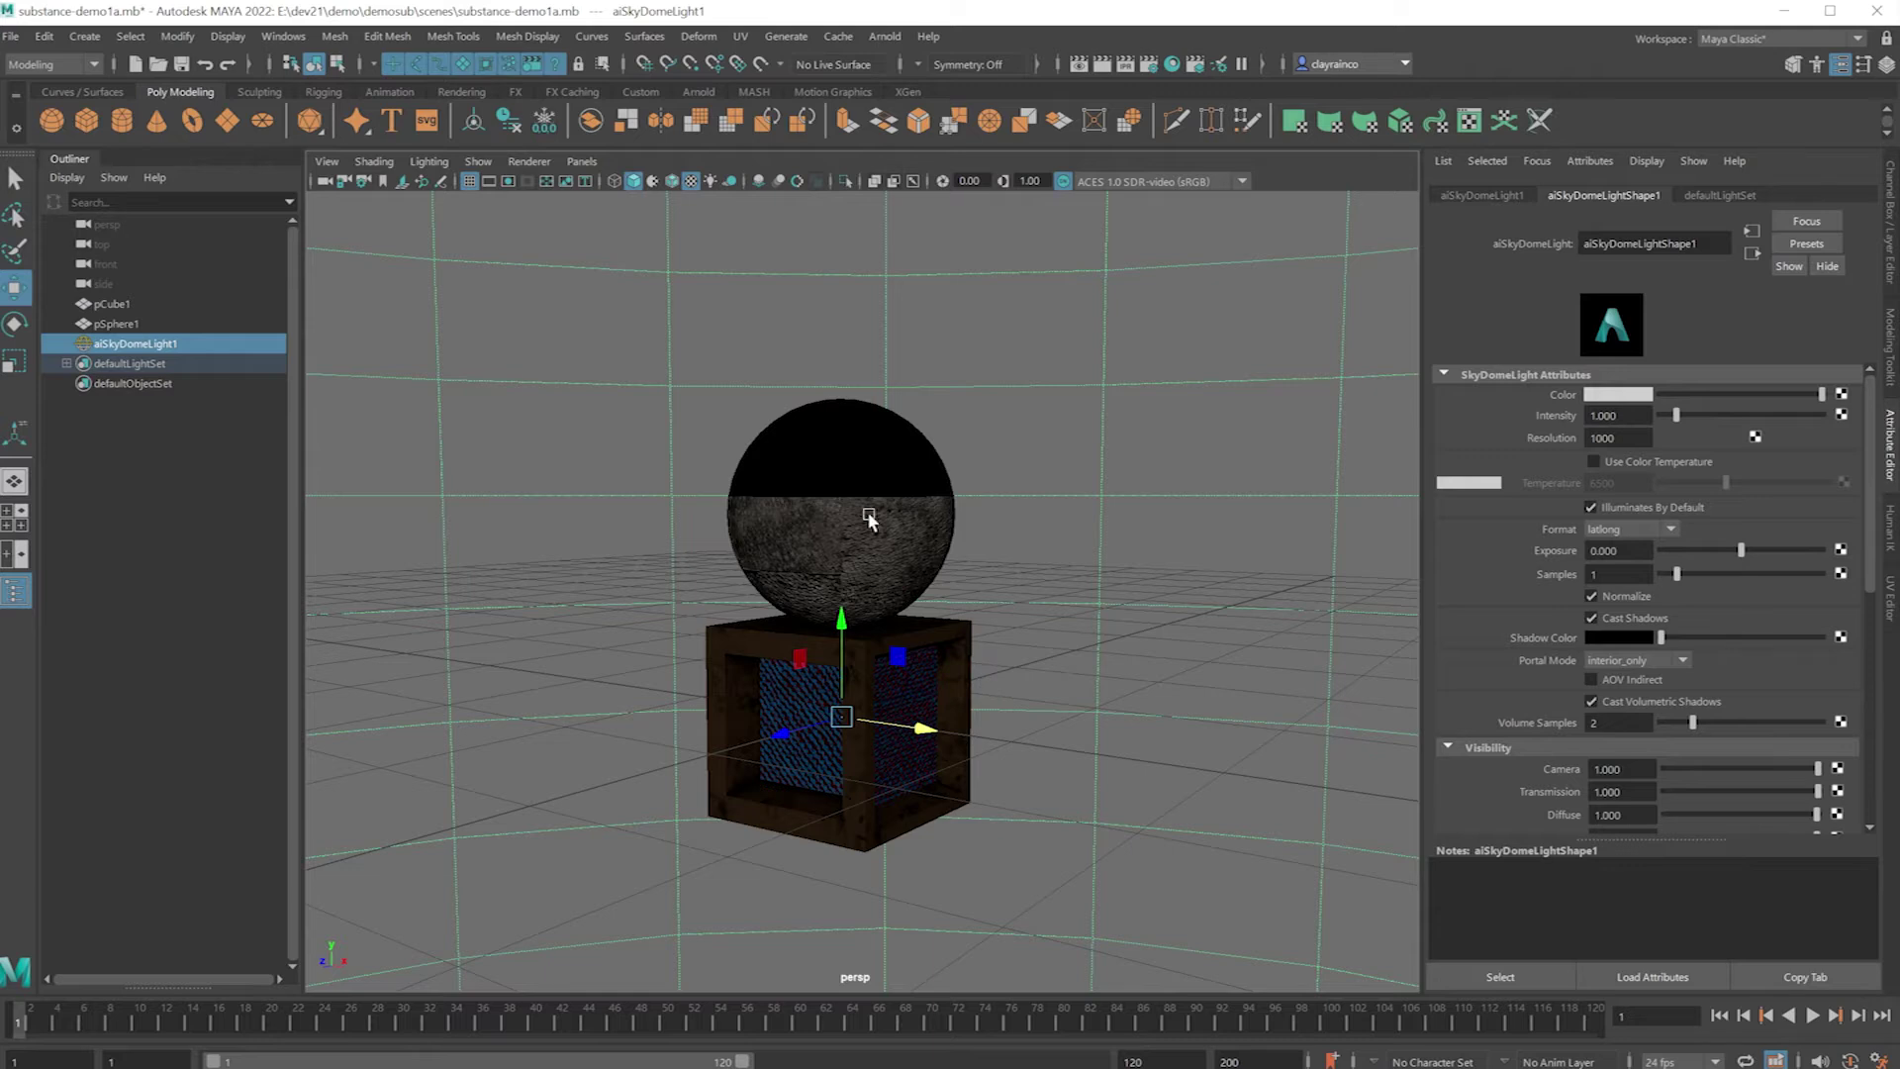
{"action": "left_click_drag", "start_coordinate": [869, 516], "coordinate": [1125, 597], "text": "alt"}
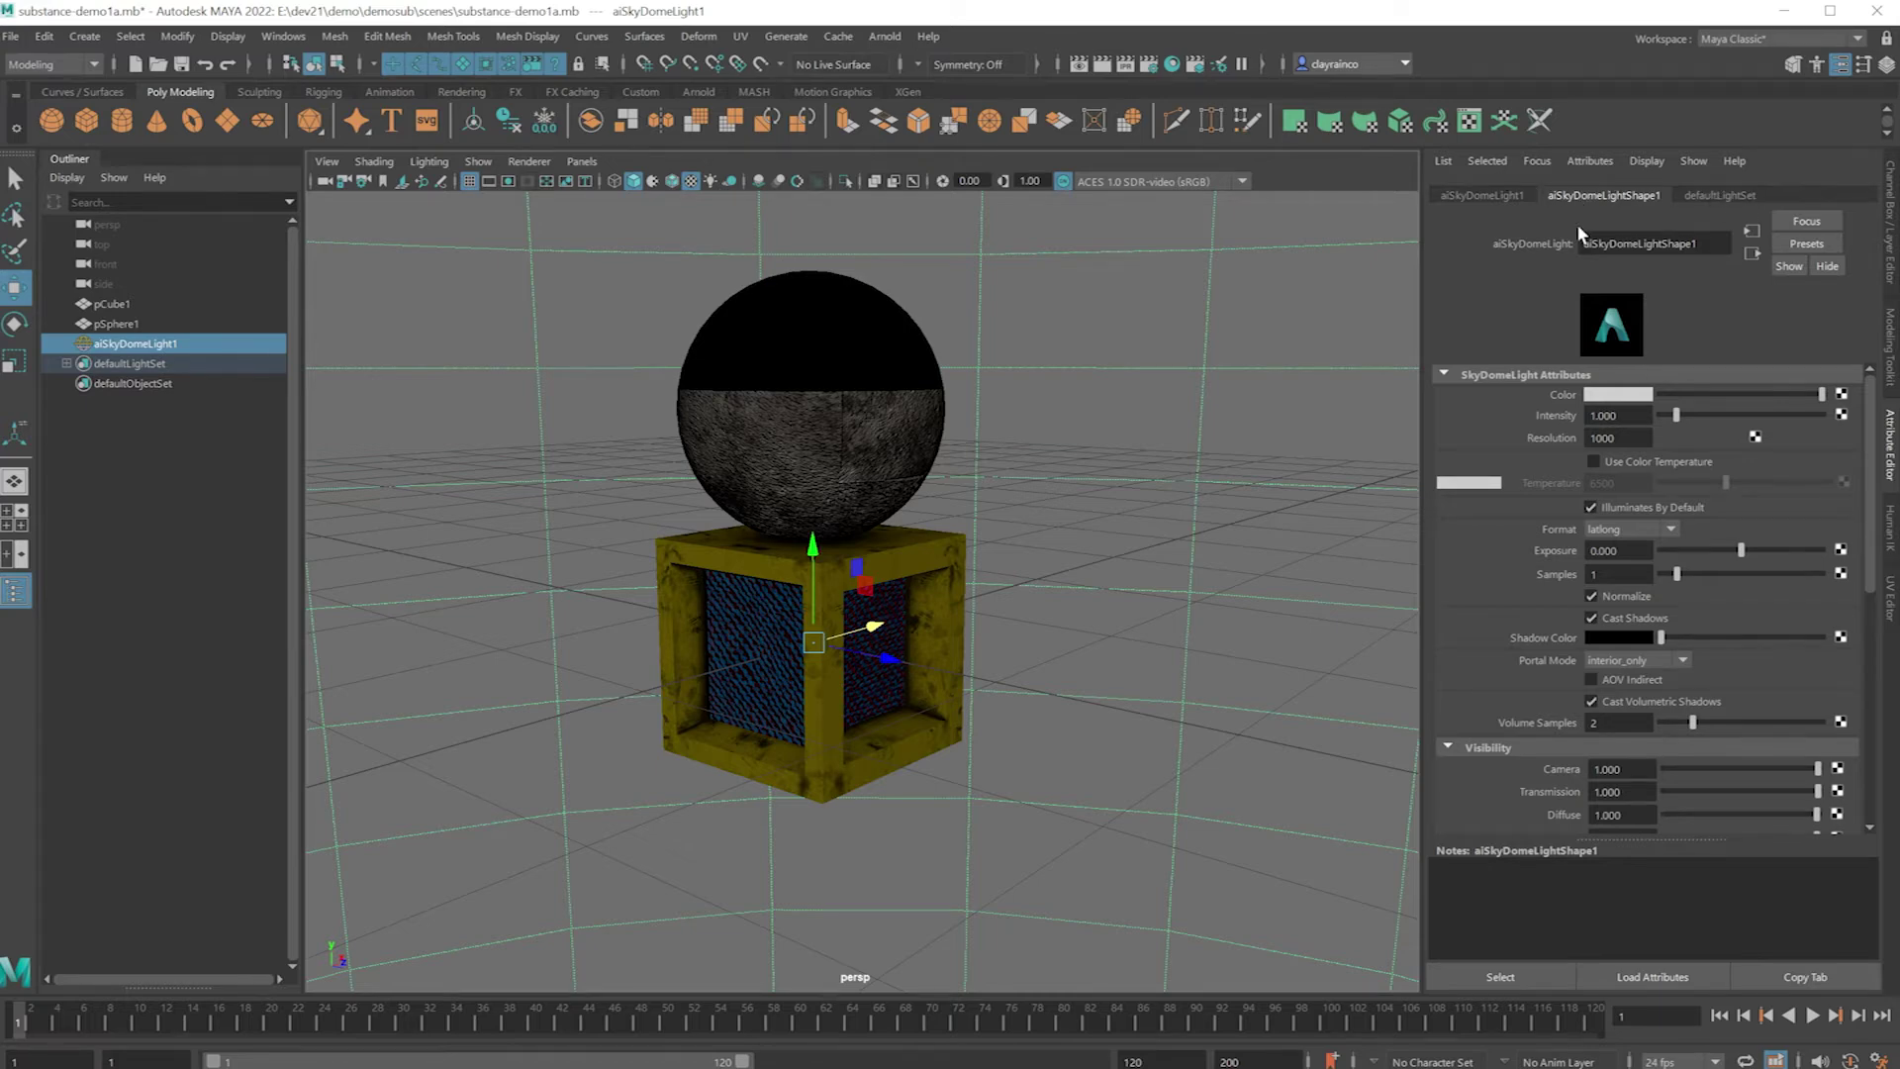
{"action": "key", "text": "ctrl+a"}
{"action": "key", "text": "ctrl+a"}
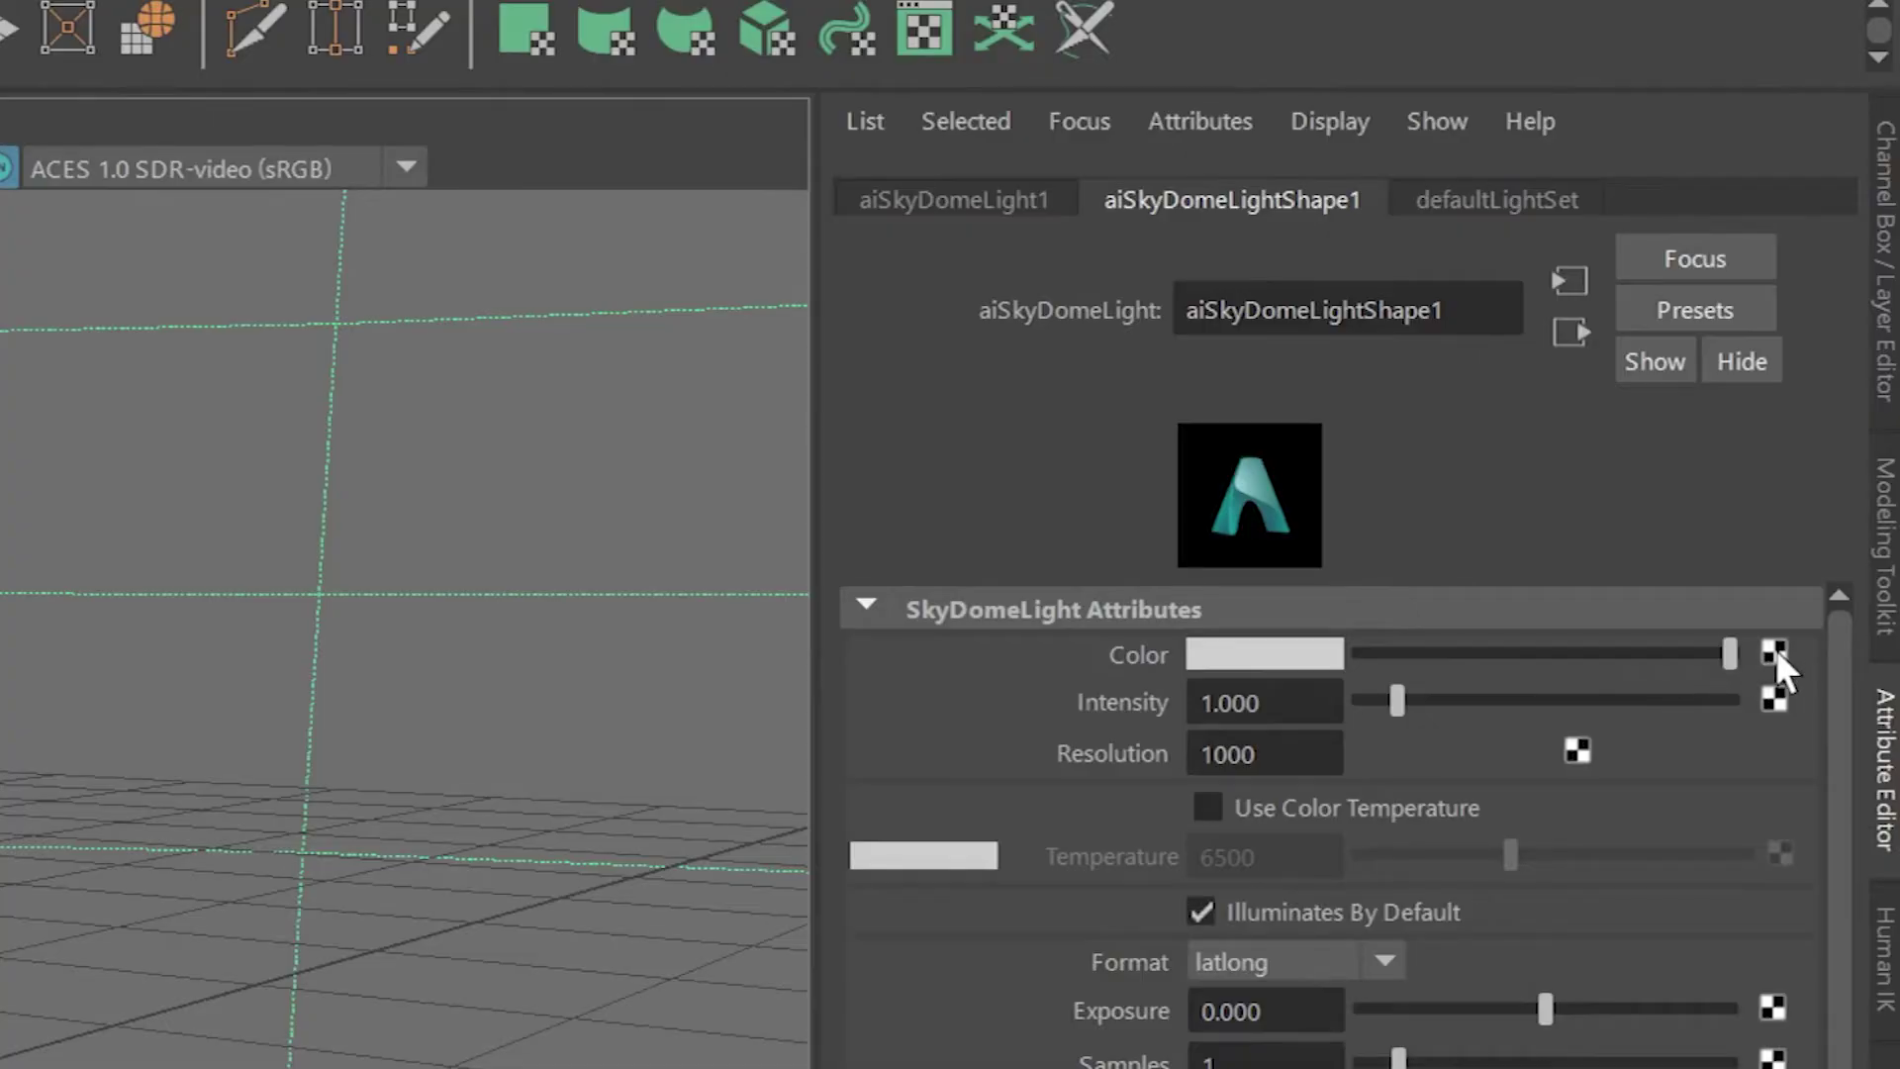
{"action": "left_click", "coordinate": [1775, 652]}
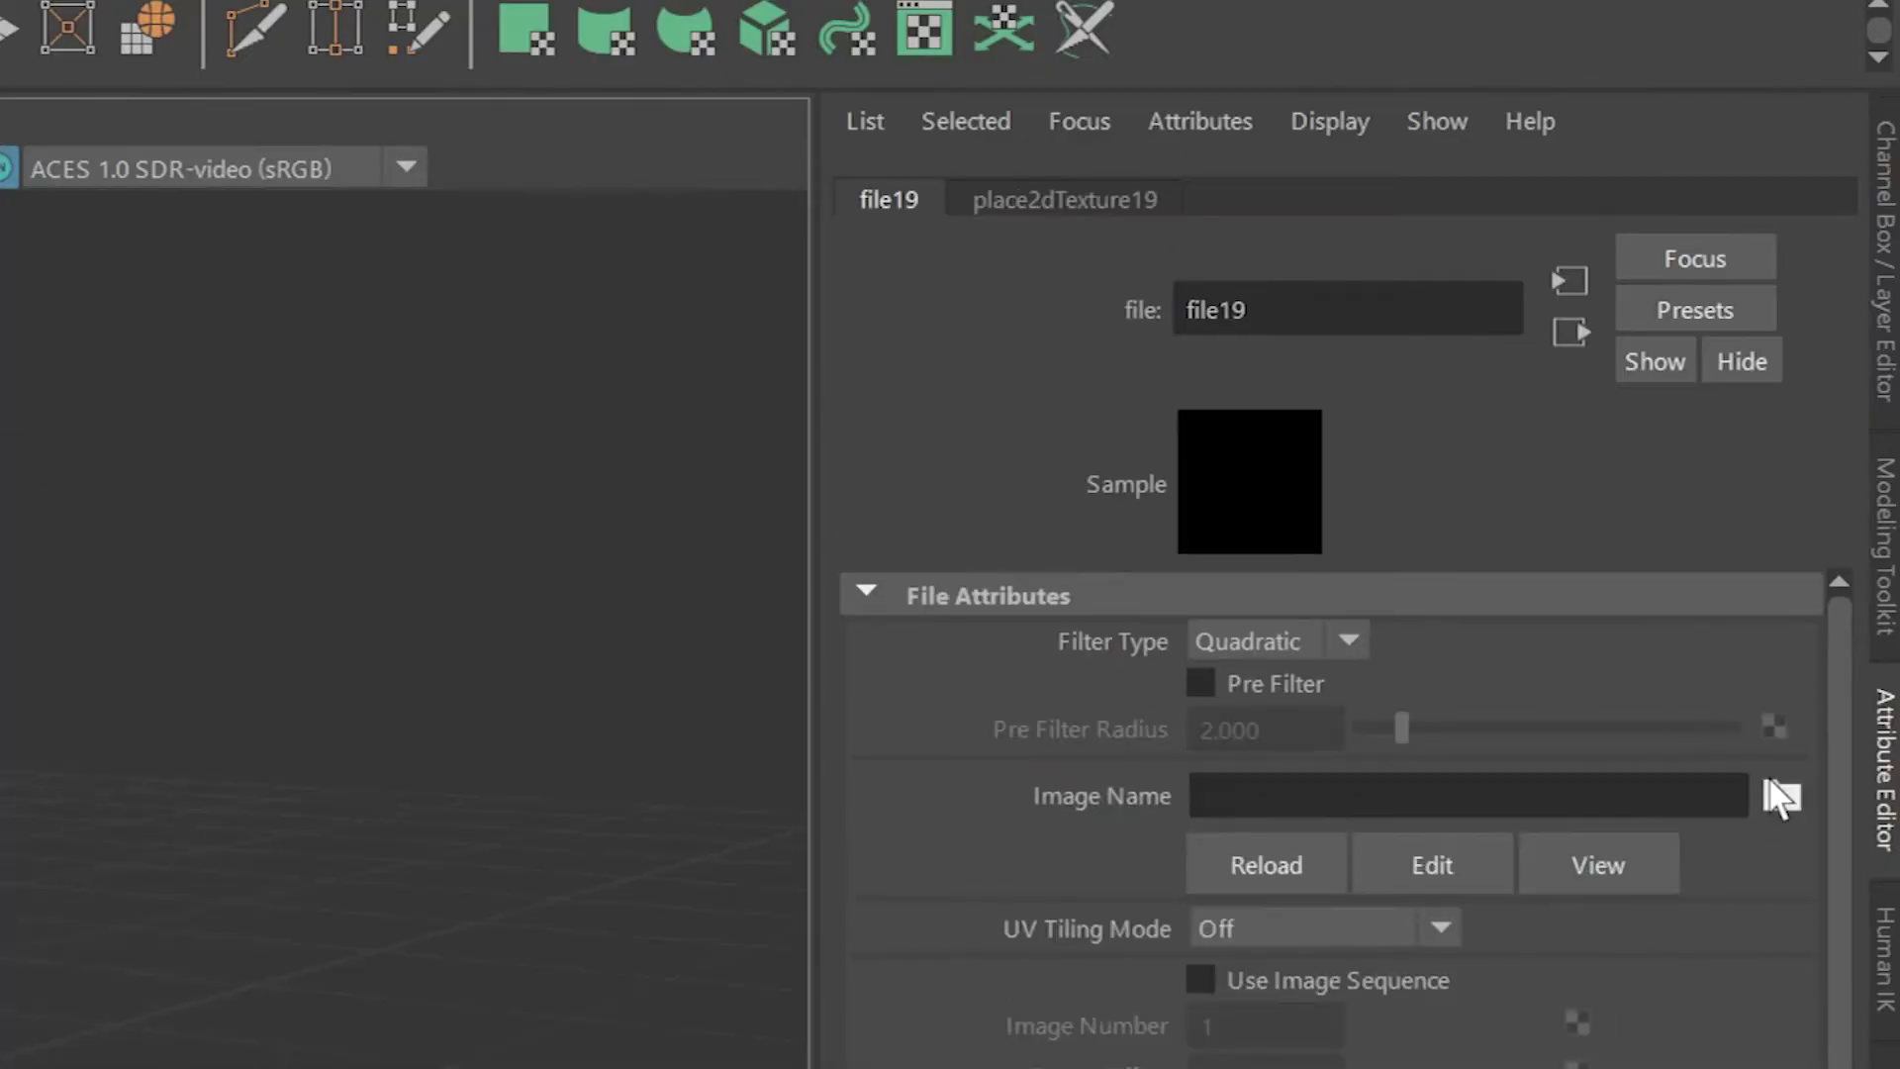
{"action": "left_click", "coordinate": [1781, 796]}
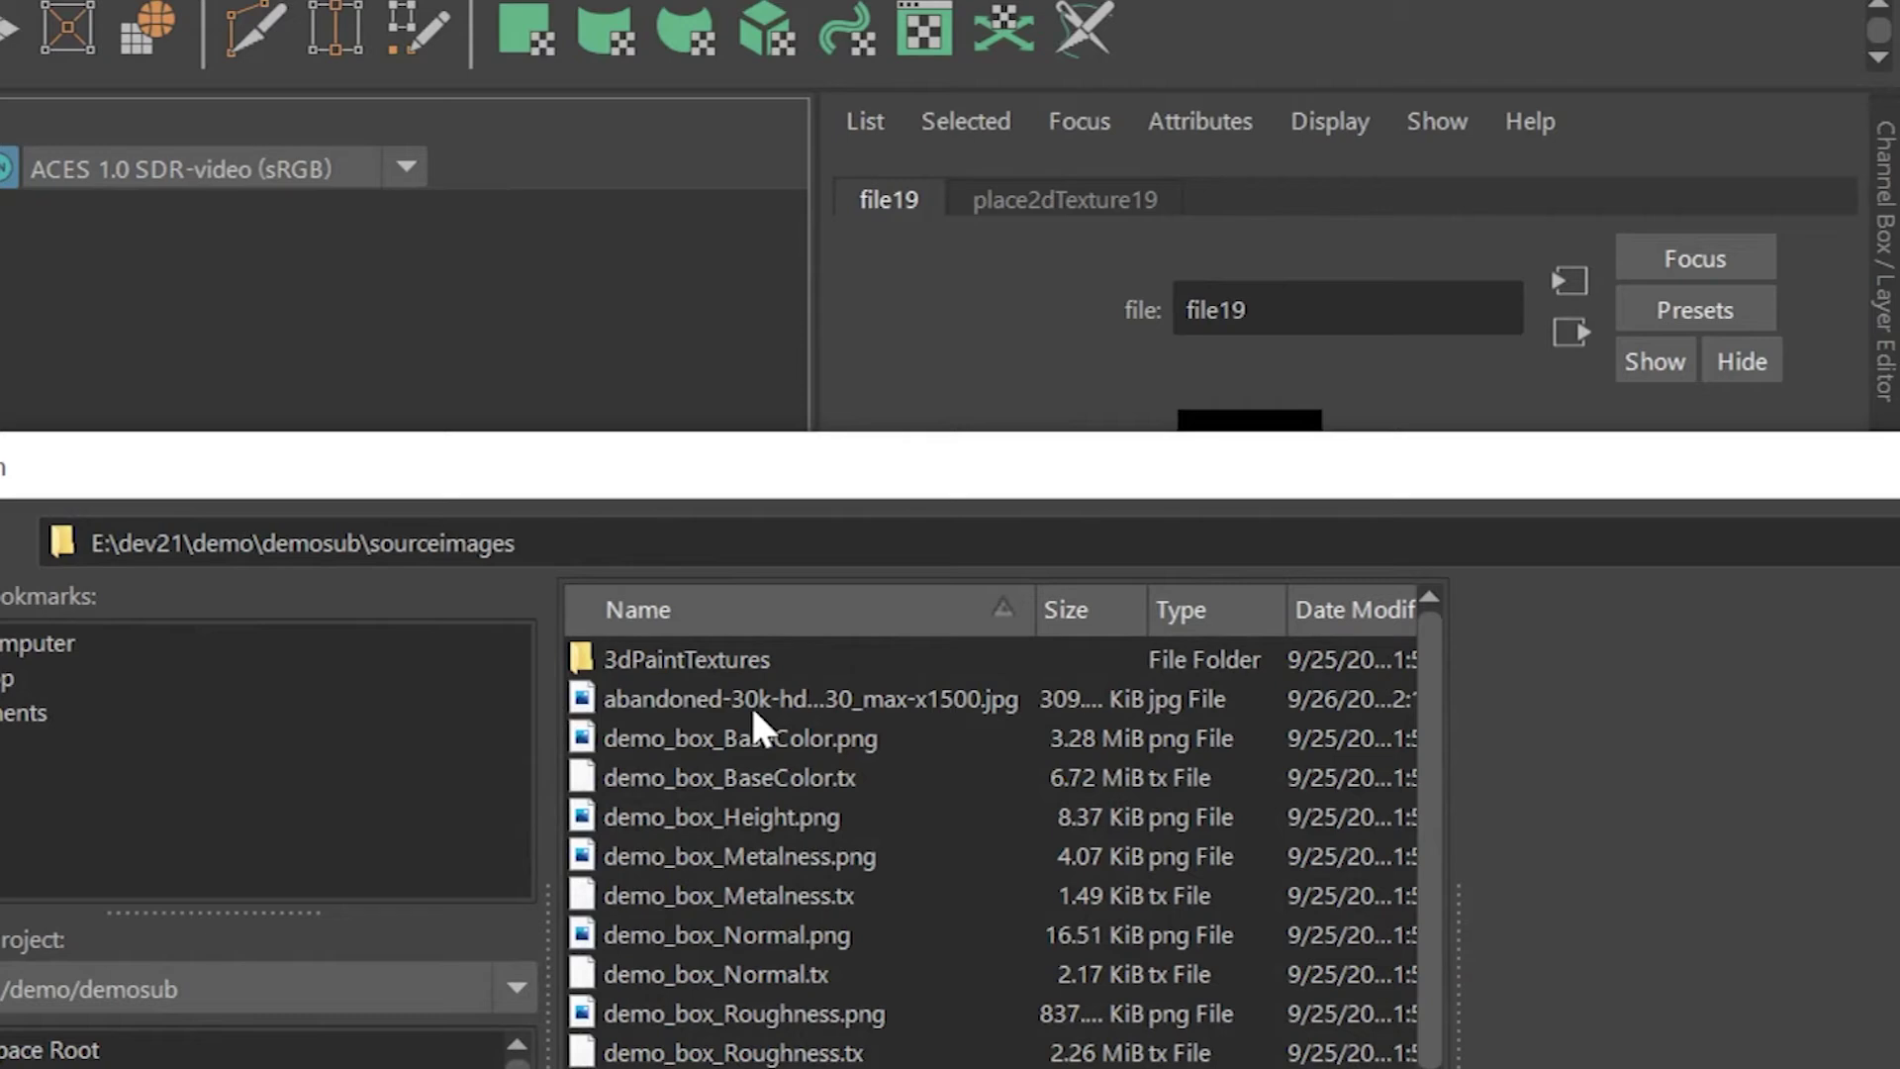
{"action": "left_click", "coordinate": [750, 703]}
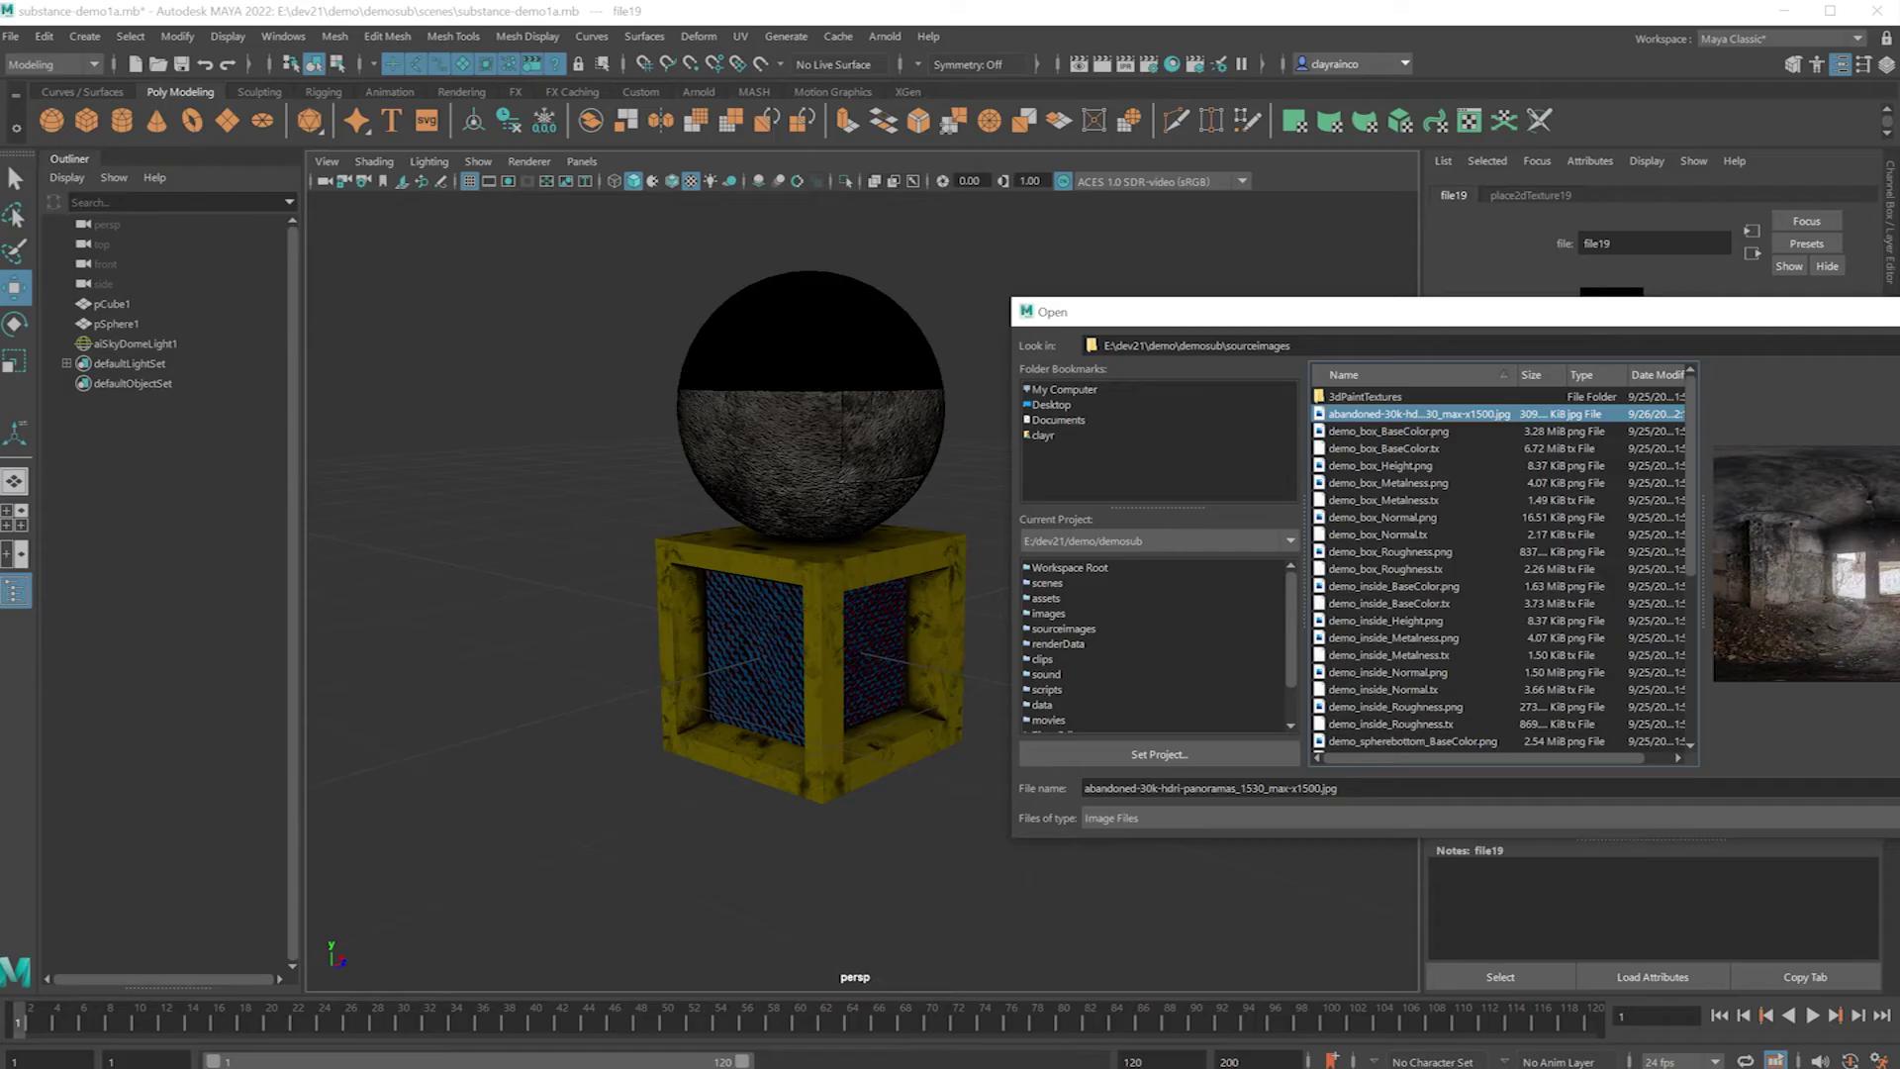
{"action": "key", "text": "Return"}
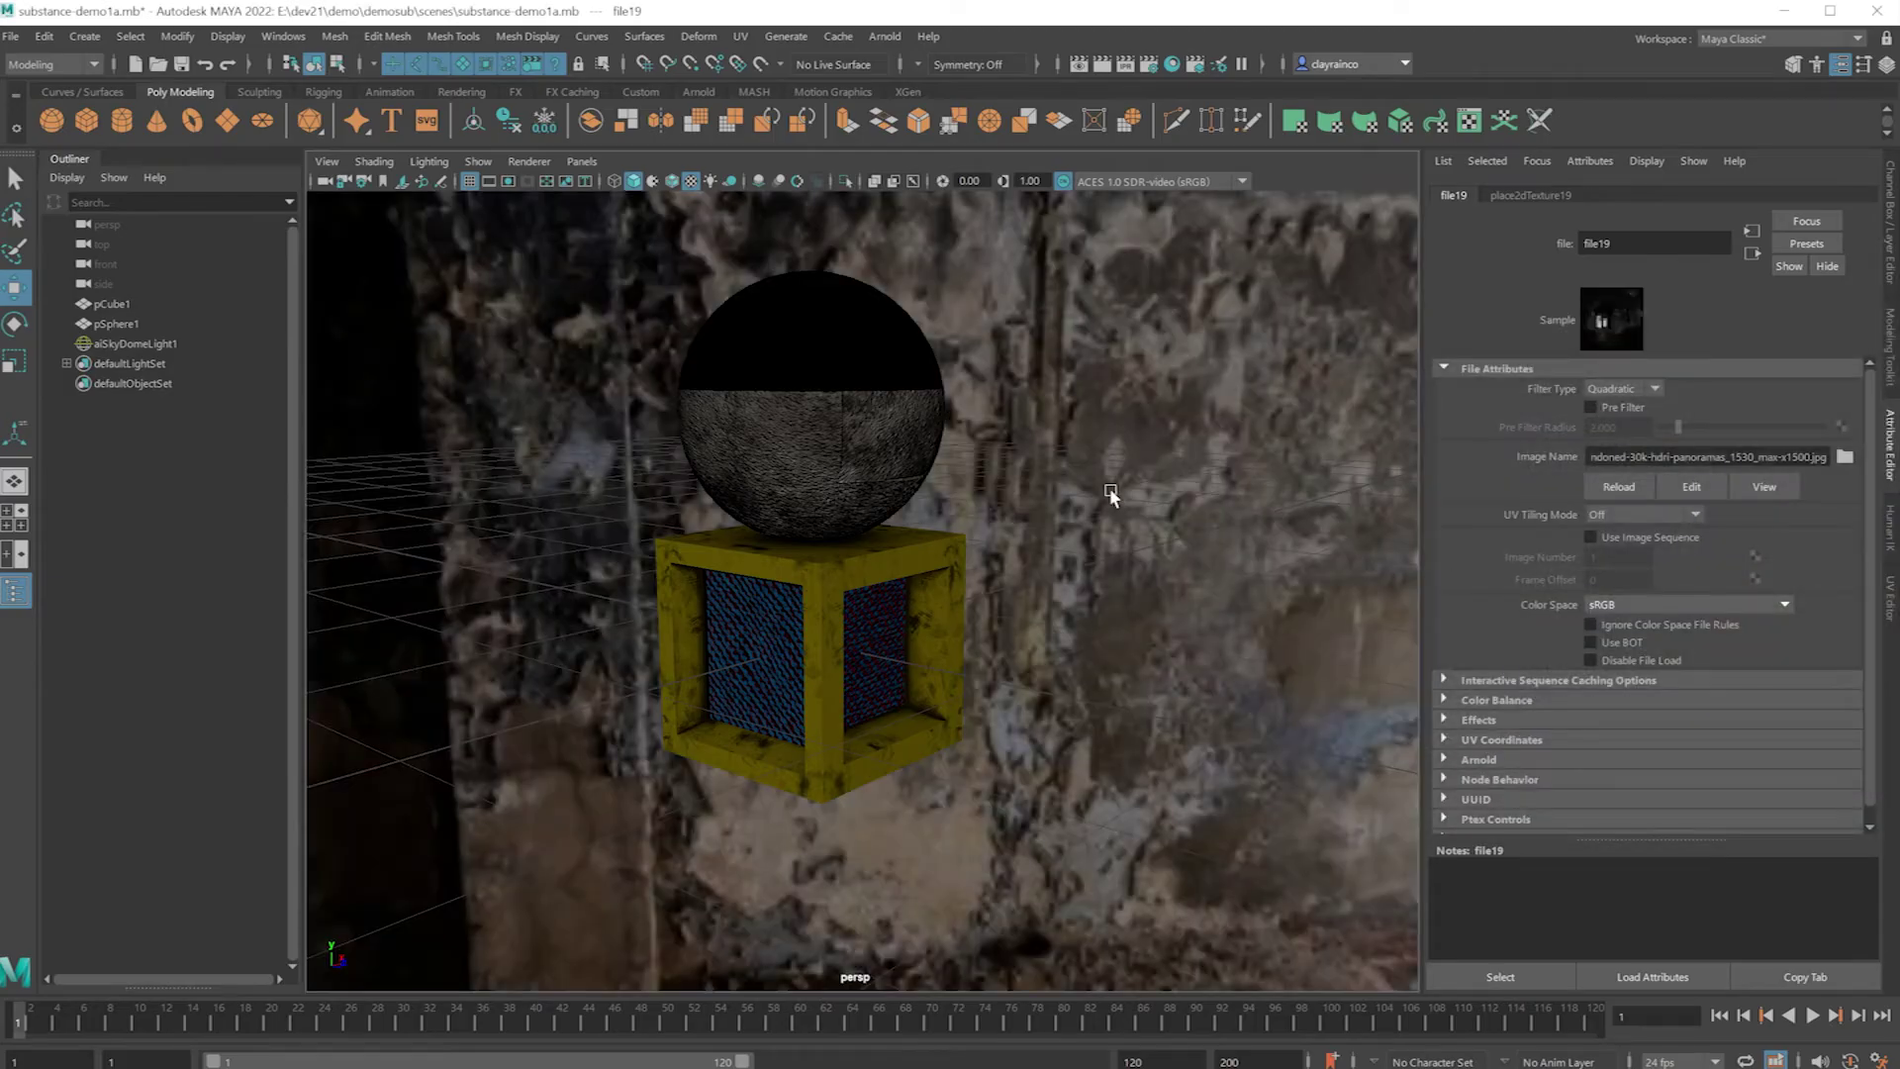
{"action": "scroll", "coordinate": [1110, 494], "scroll_direction": "down", "scroll_amount": 6}
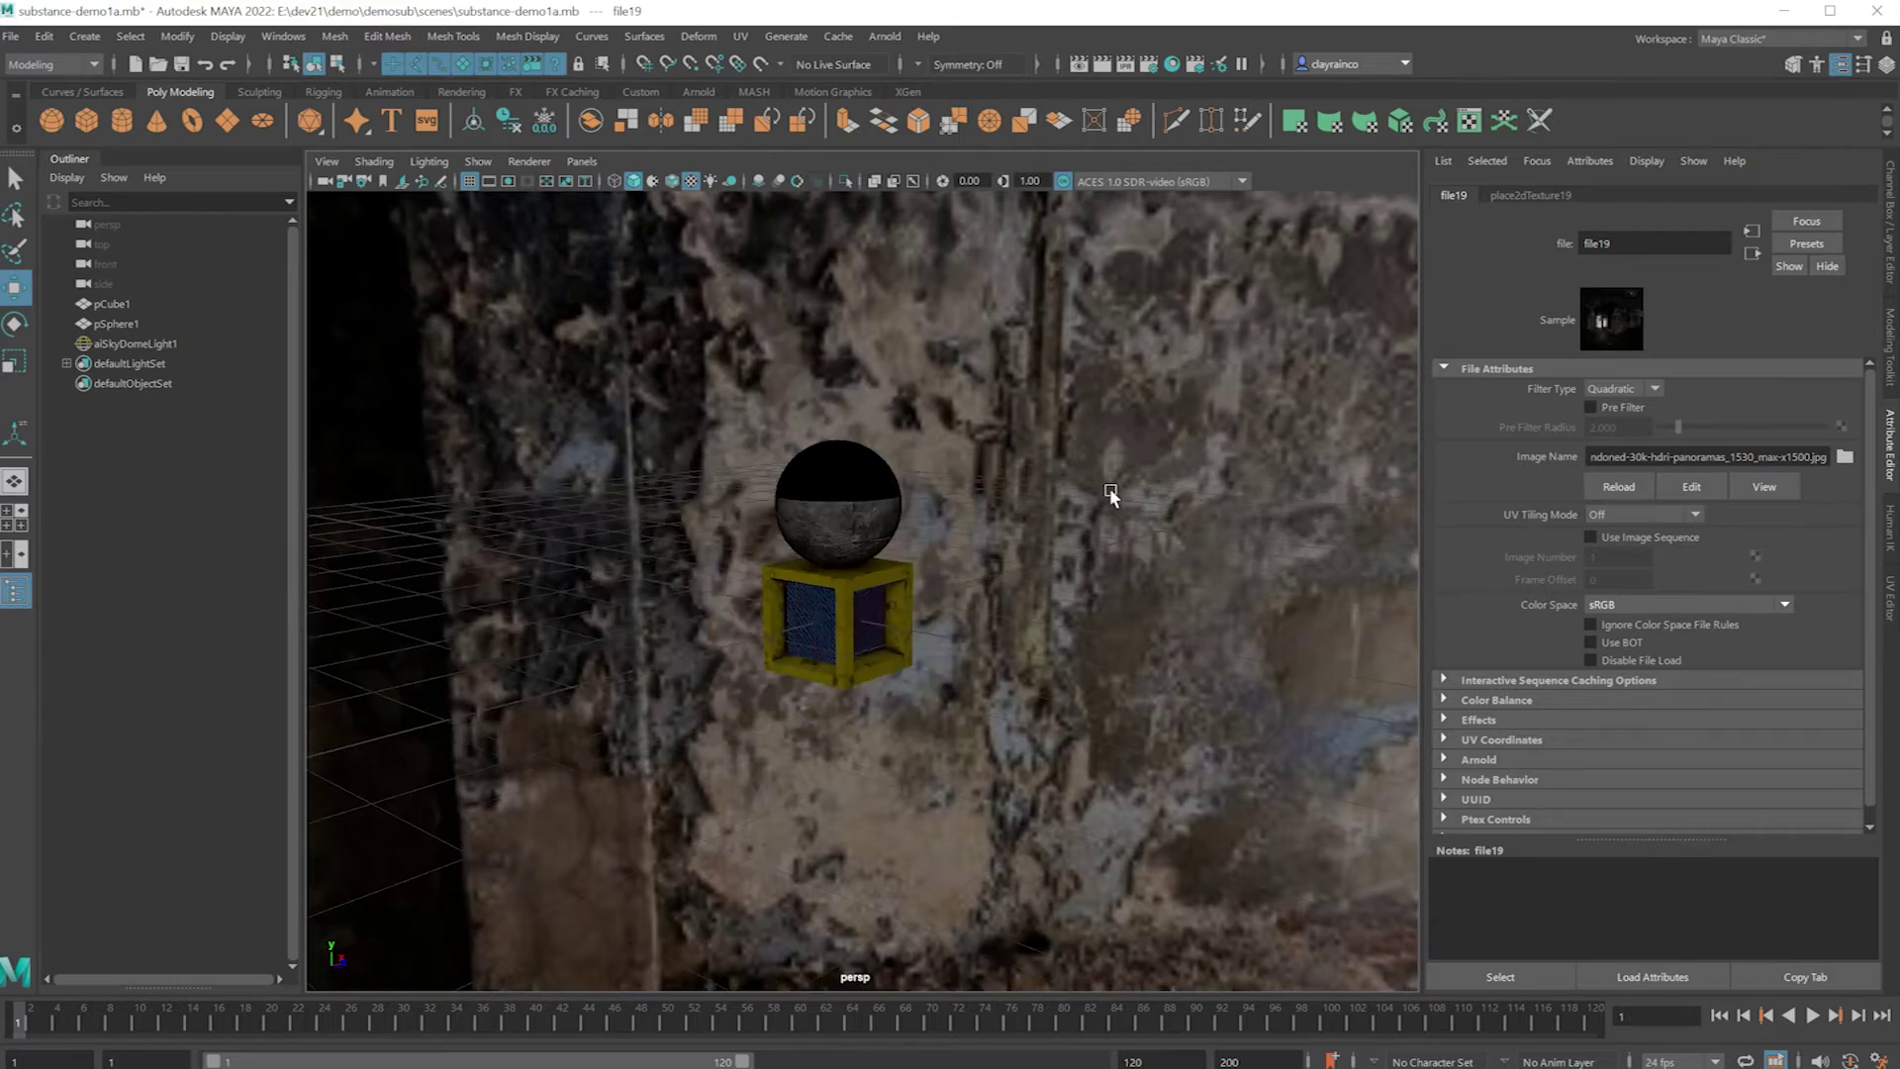
Set the sky dome light's Camera visibility to 0 and render the perspective view.
{"action": "left_click", "coordinate": [1116, 426]}
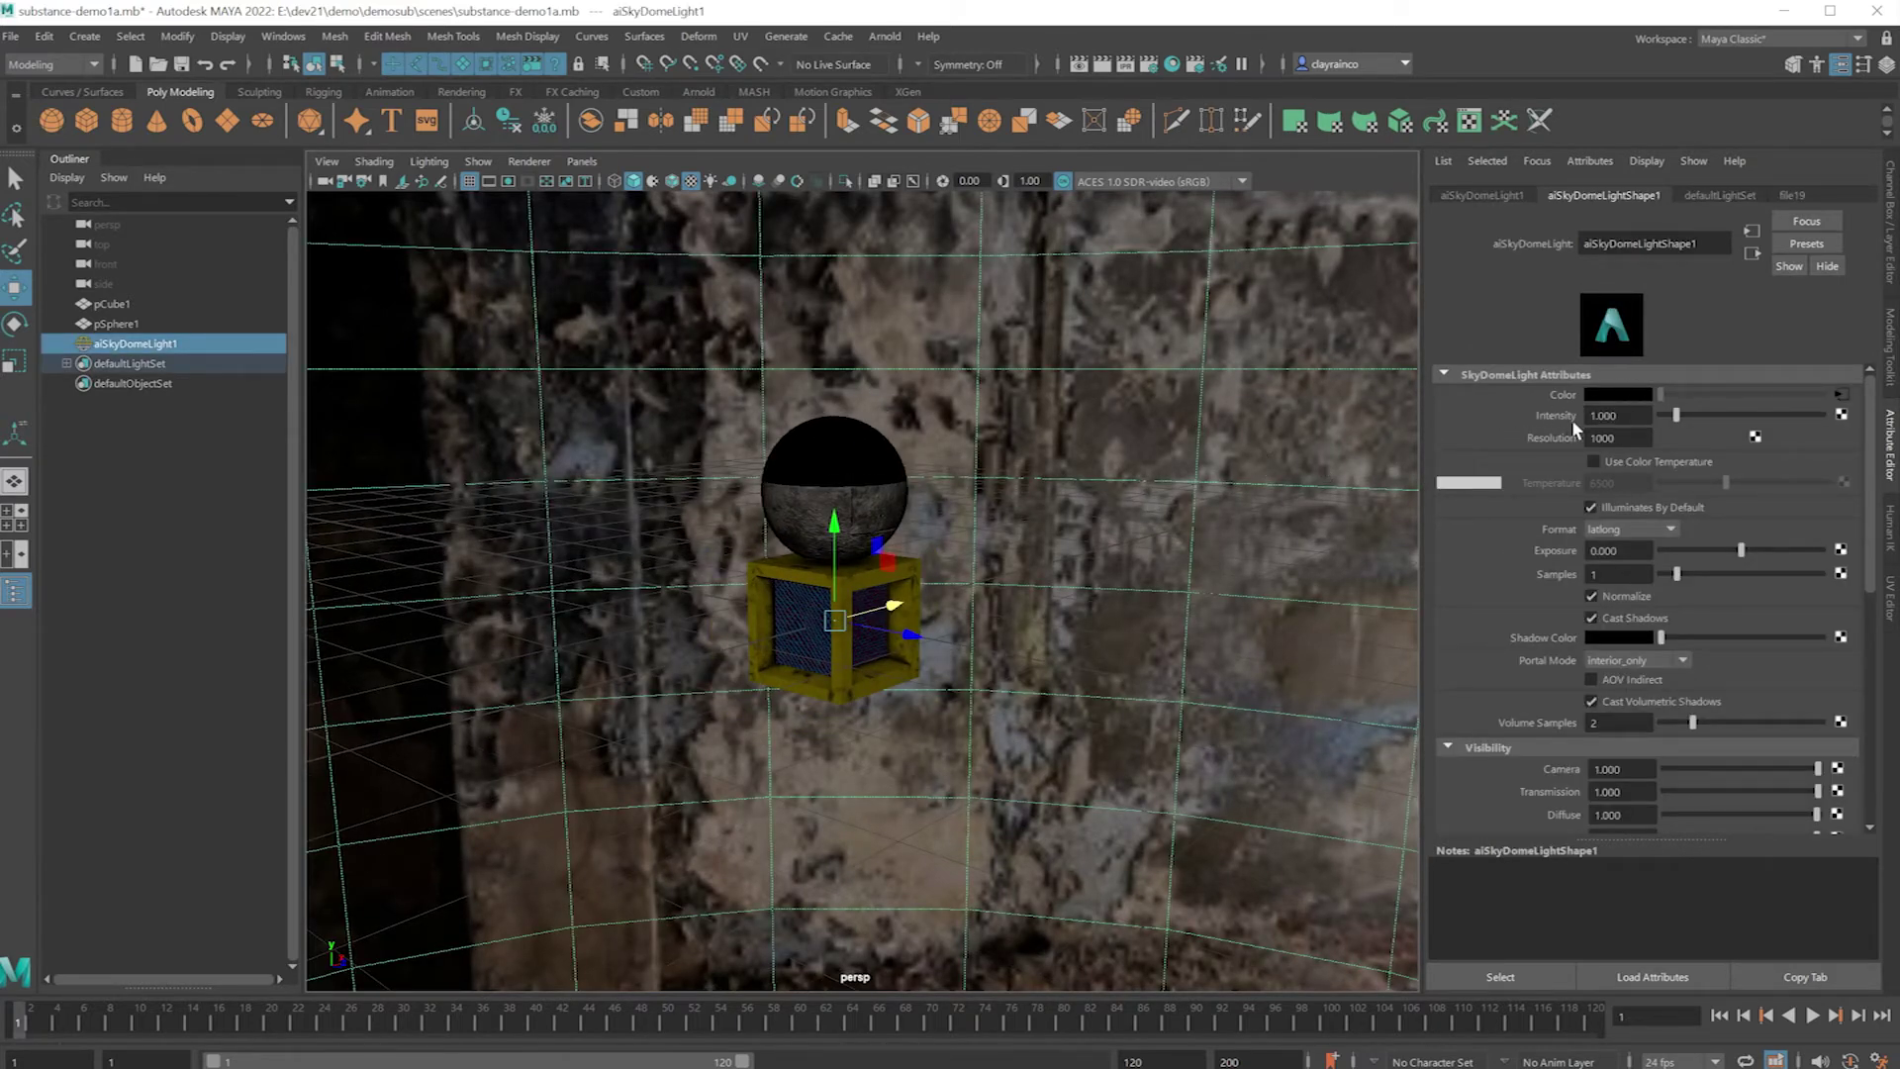
{"action": "scroll", "coordinate": [1506, 568], "scroll_direction": "down", "scroll_amount": 2}
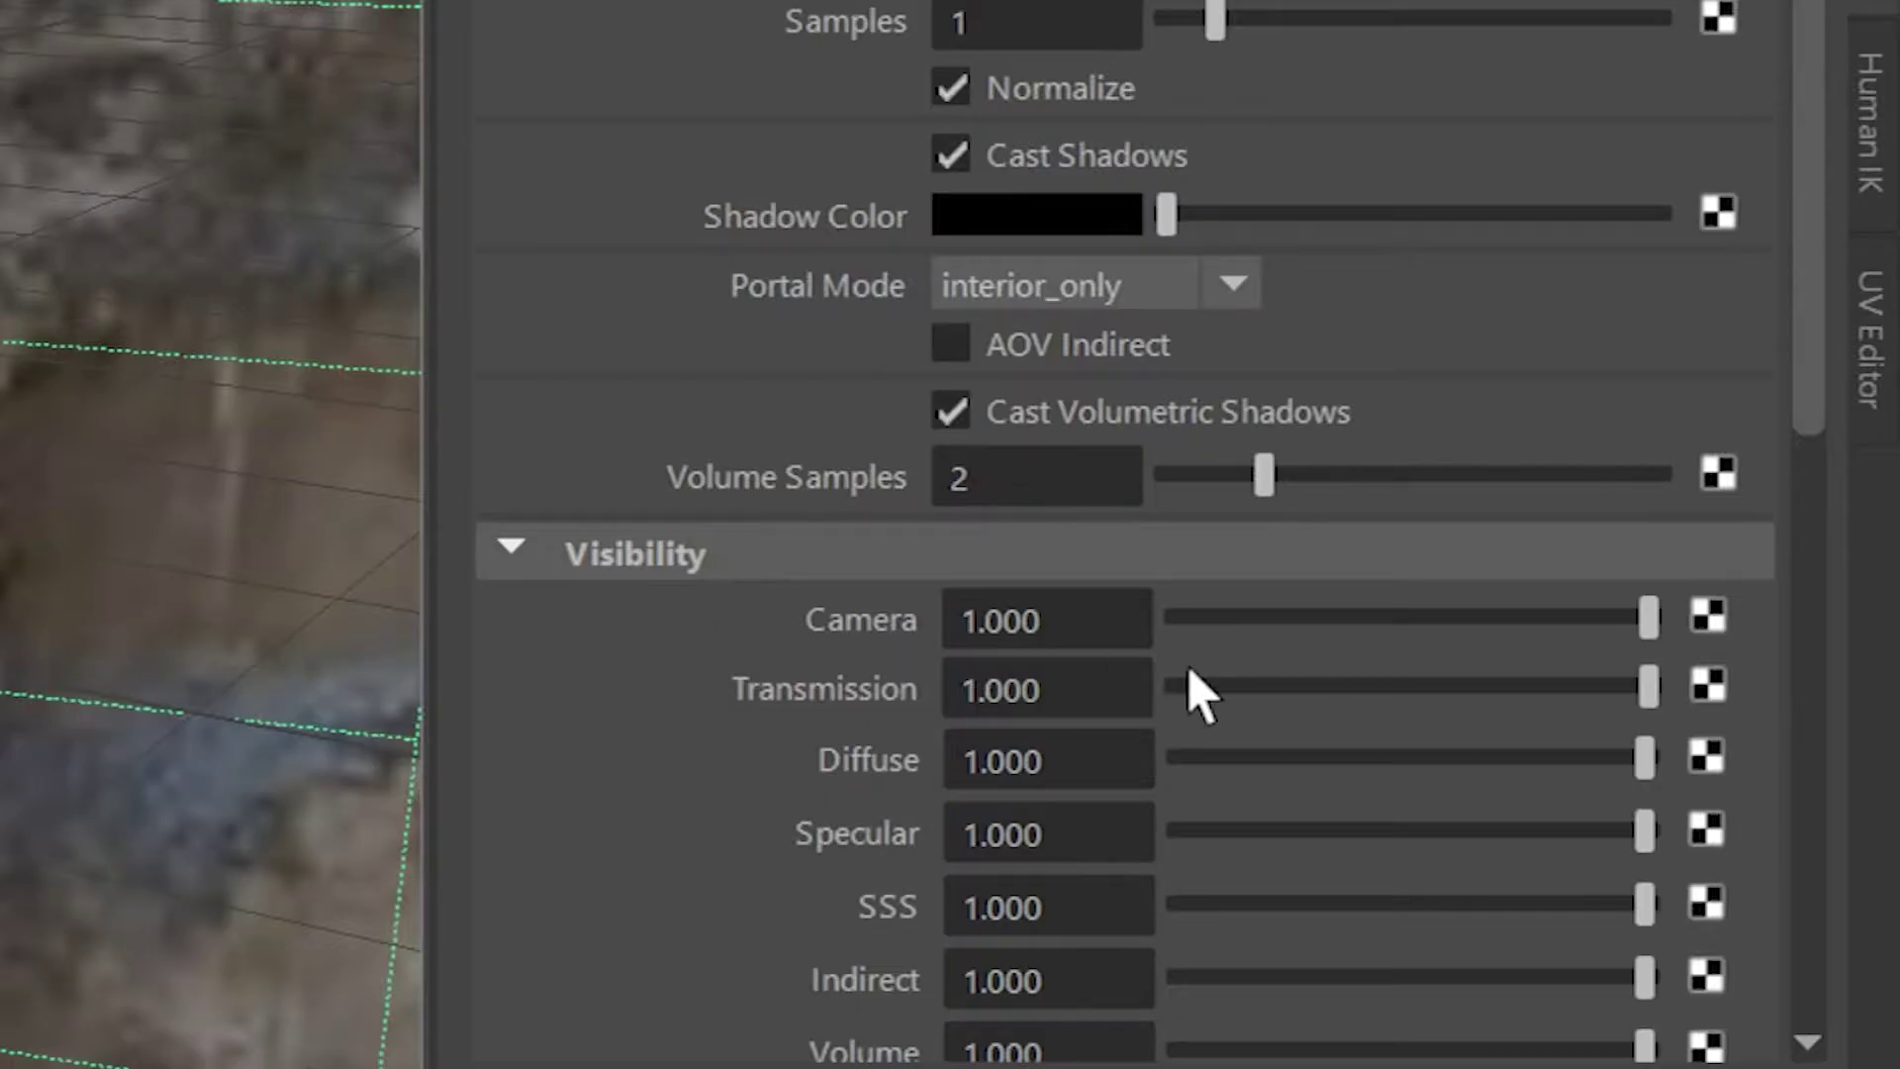
{"action": "left_click_drag", "start_coordinate": [1647, 616], "coordinate": [1118, 619]}
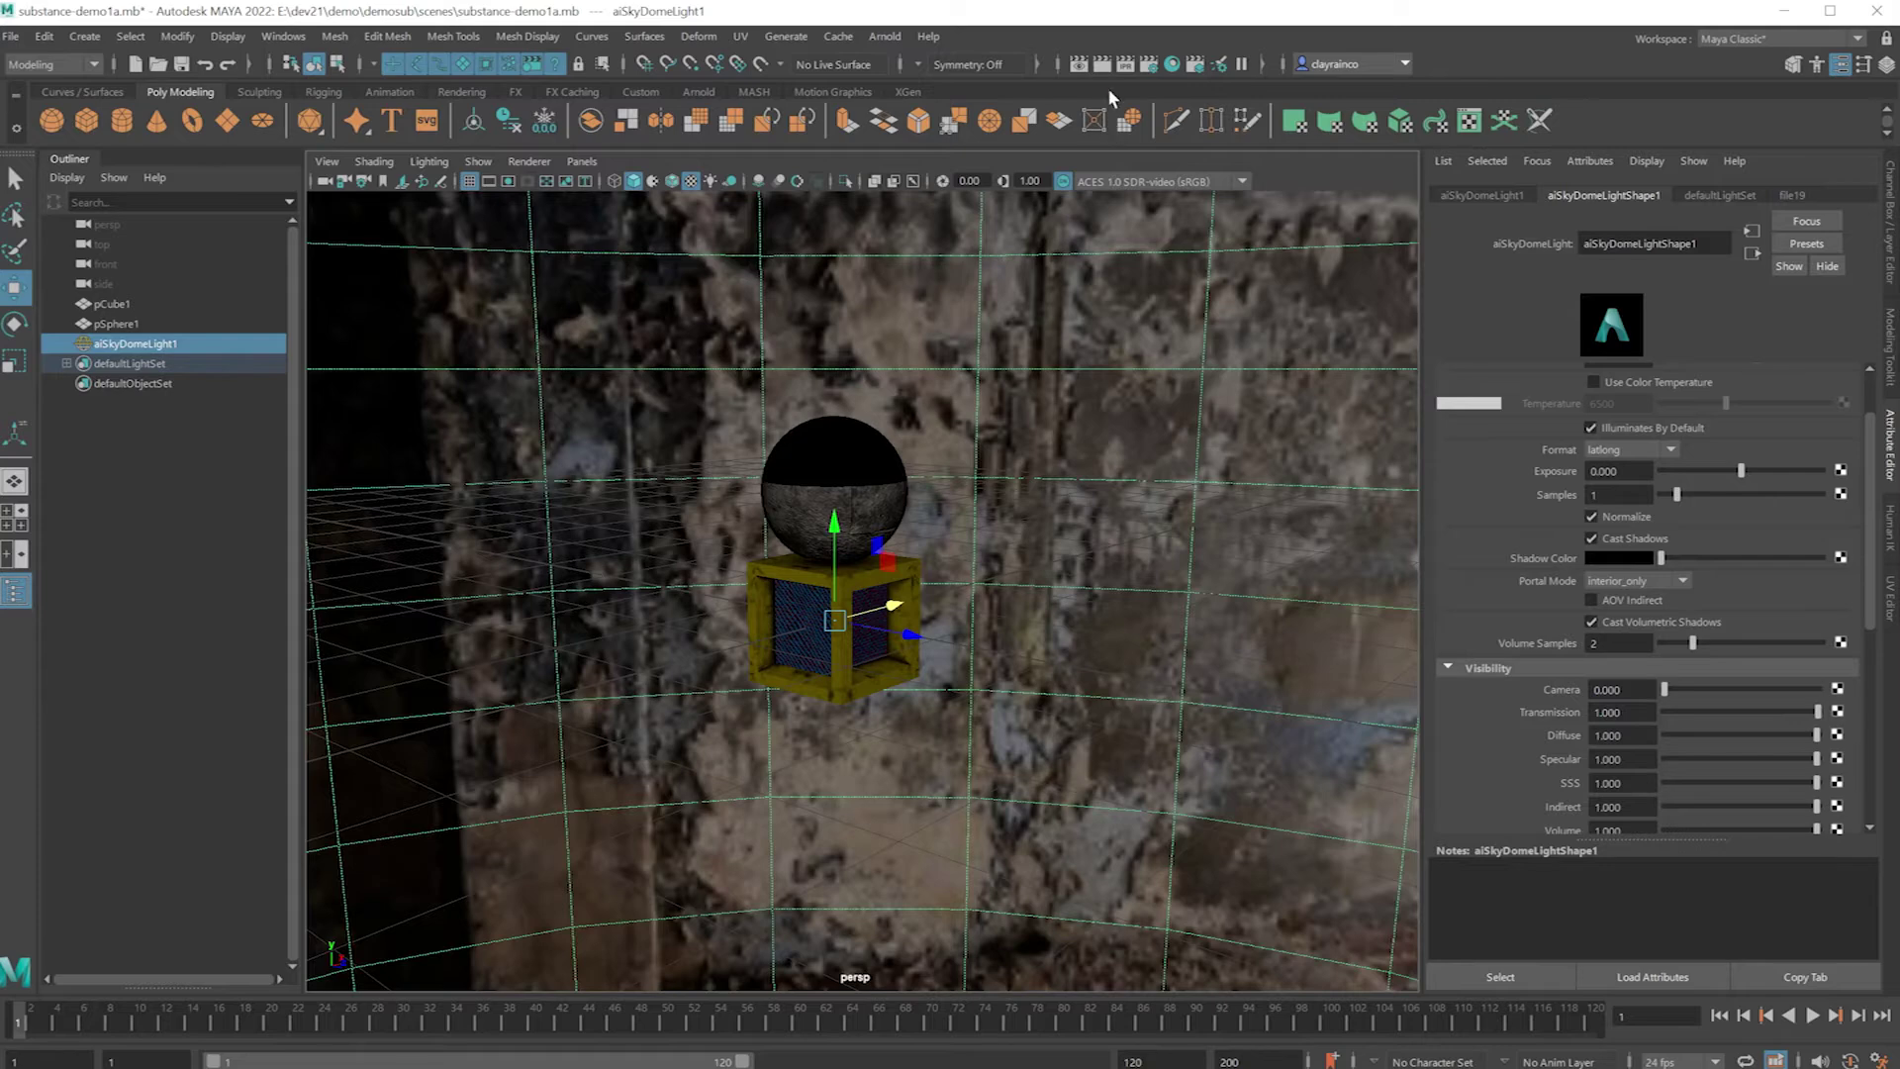
{"action": "left_click", "coordinate": [1101, 65]}
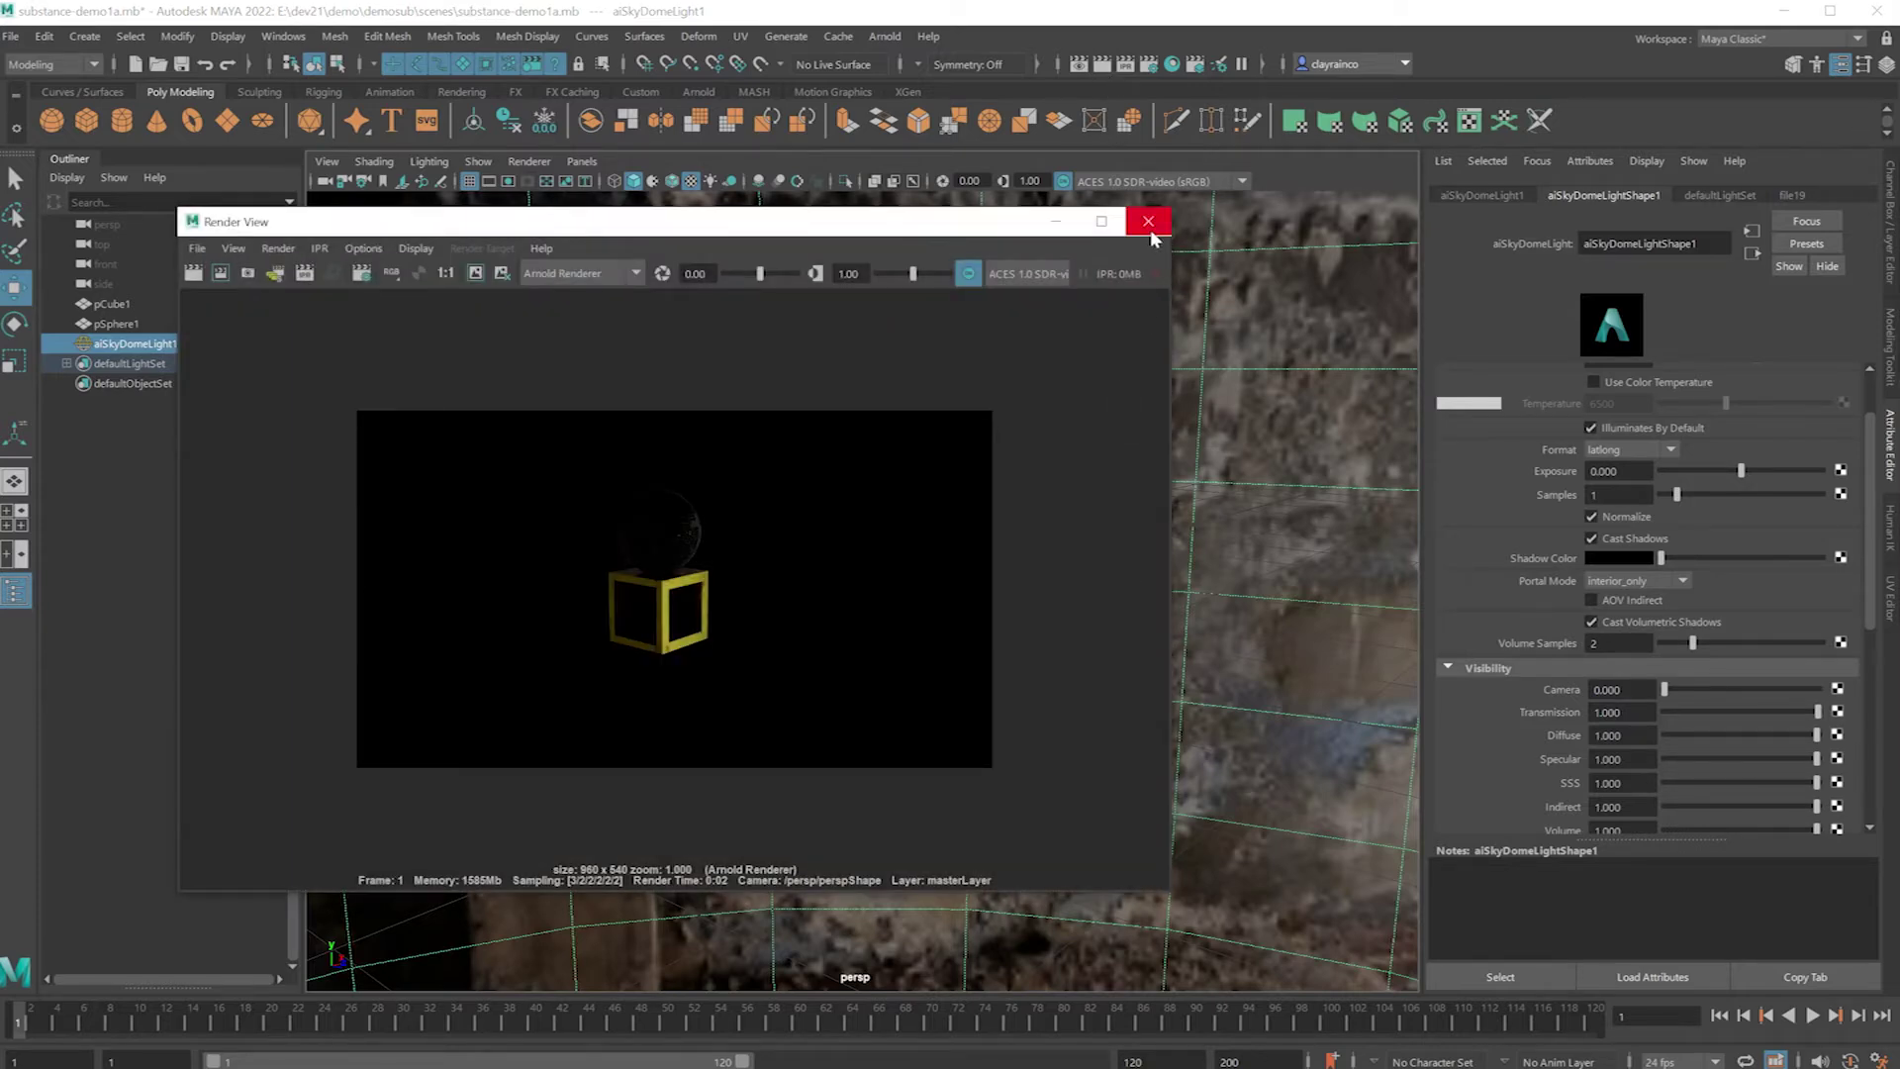
{"action": "scroll", "coordinate": [669, 510], "scroll_direction": "up", "scroll_amount": 3}
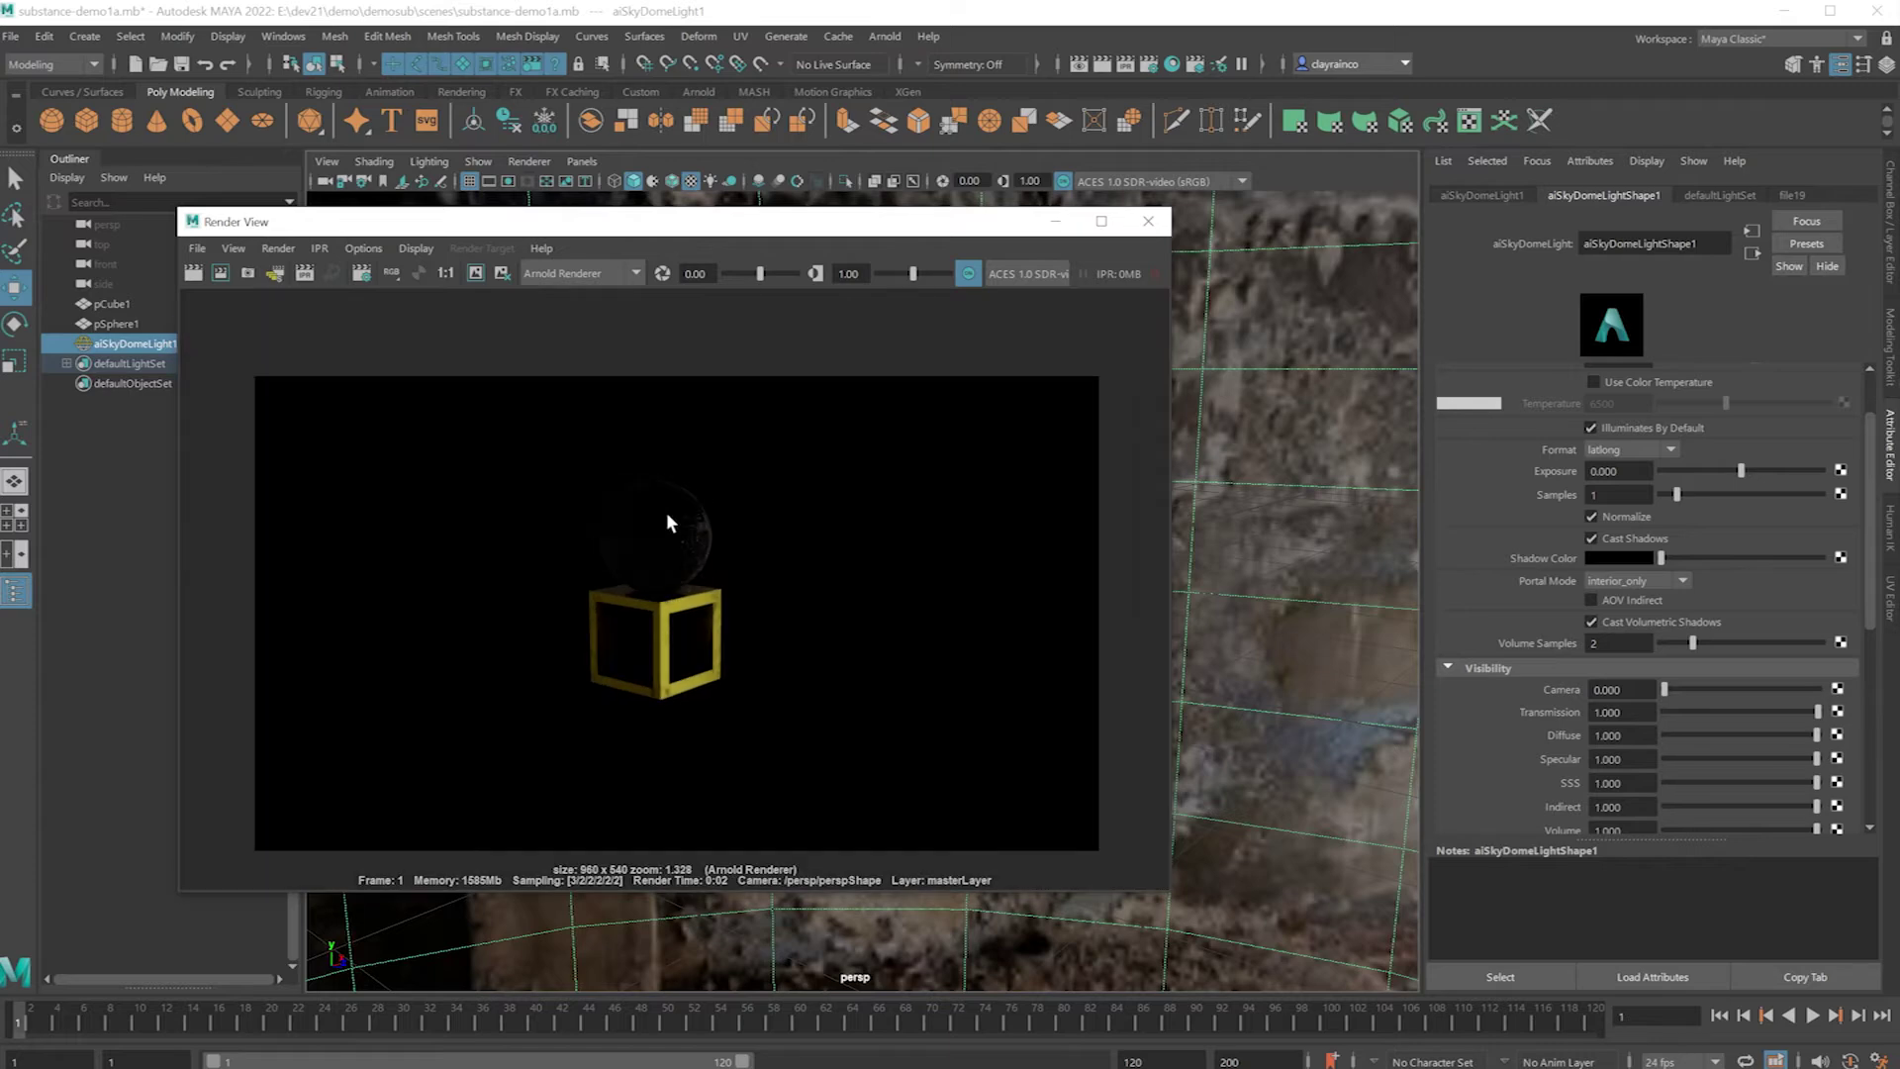
{"action": "left_click", "coordinate": [1148, 221]}
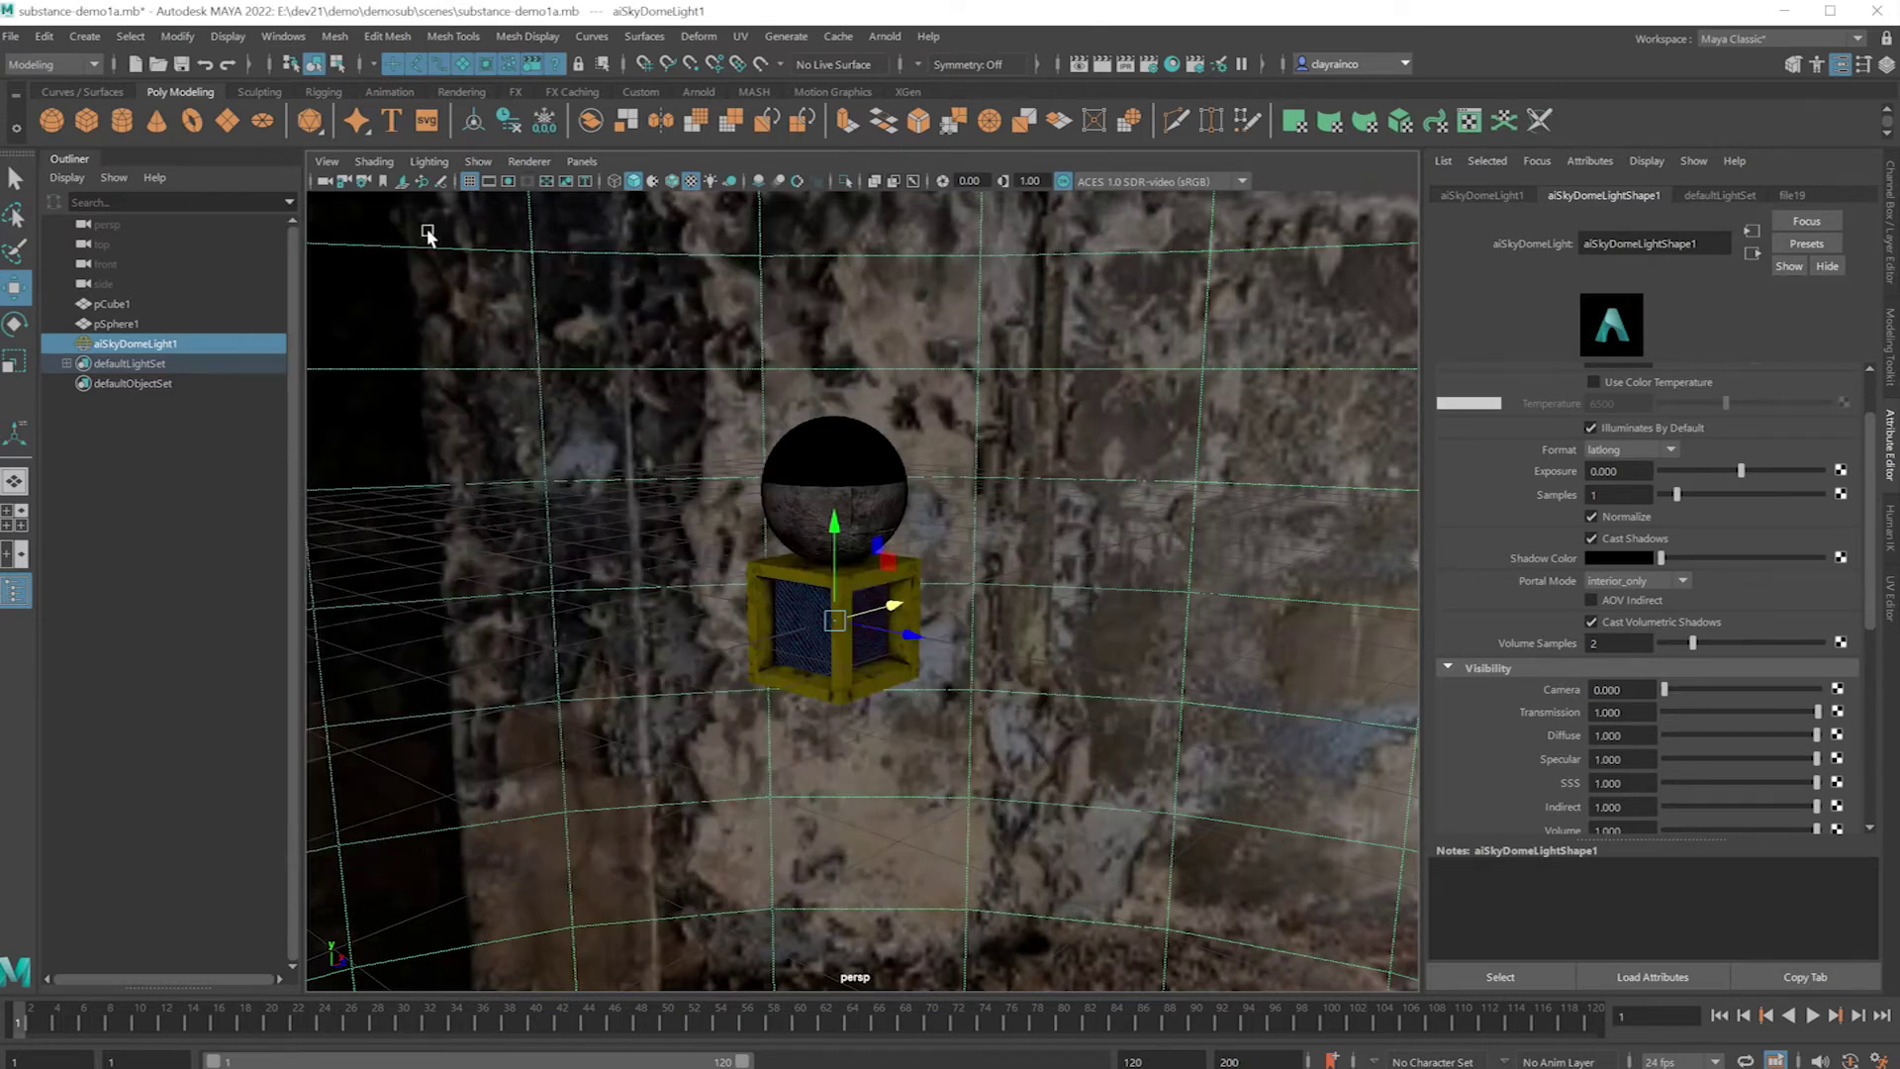
Create a polygon cube, scale it up into a large floor and position its top surface under the crate.
{"action": "left_click", "coordinate": [86, 120]}
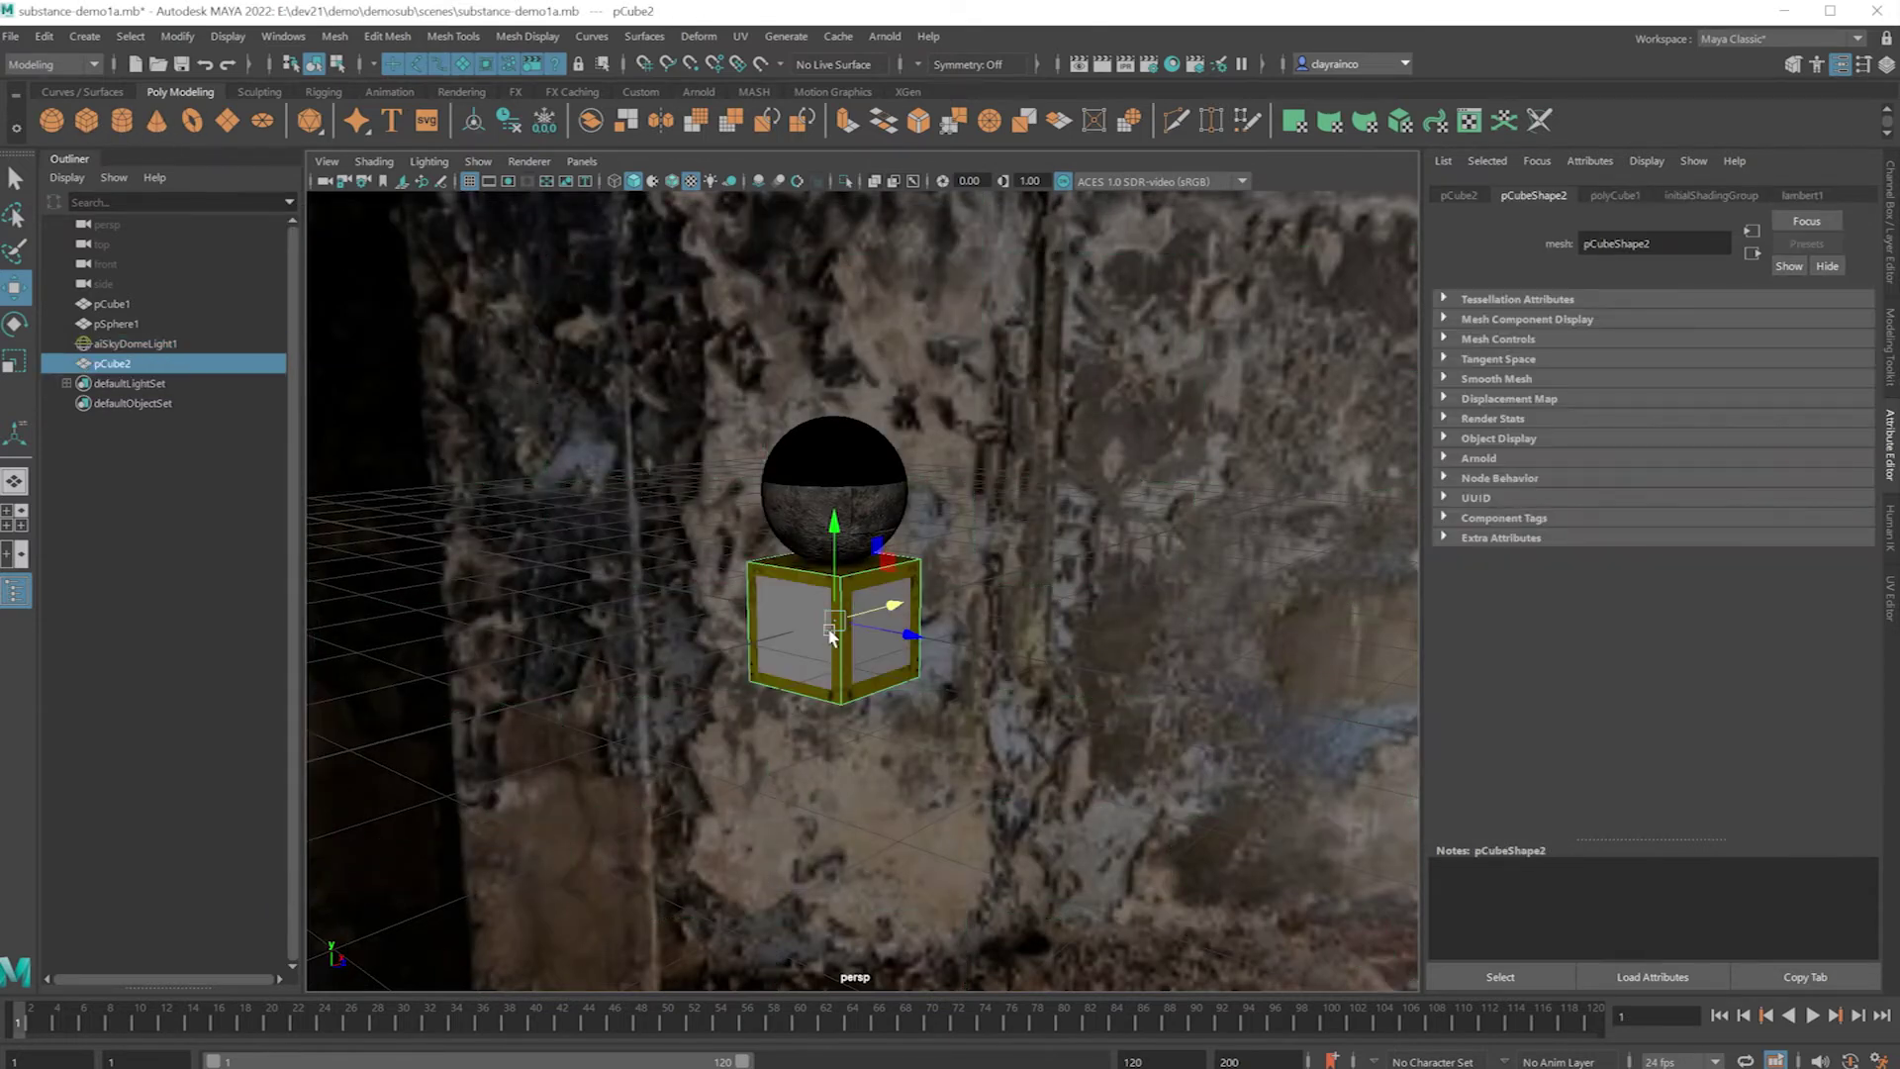
{"action": "left_click_drag", "start_coordinate": [836, 549], "coordinate": [1435, 628]}
{"action": "left_click", "coordinate": [15, 362]}
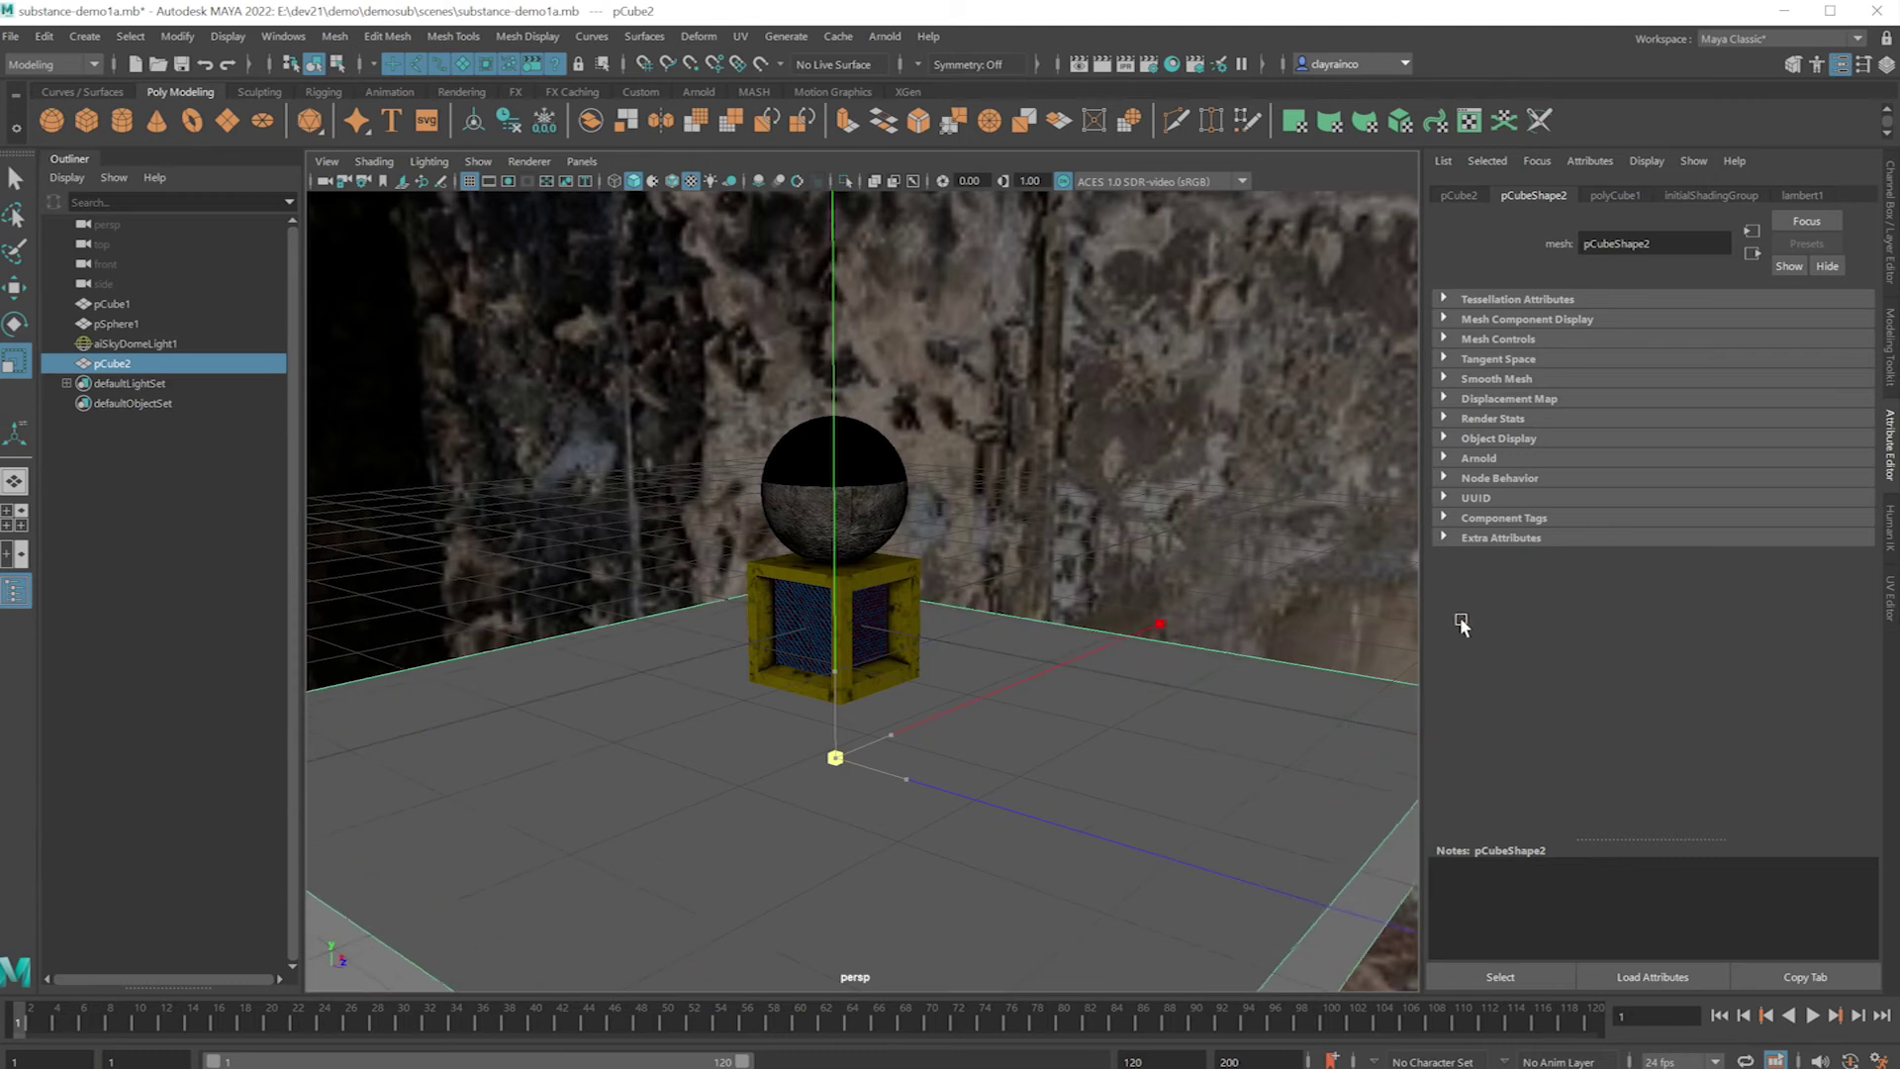
{"action": "left_click_drag", "start_coordinate": [1610, 579], "coordinate": [1657, 539]}
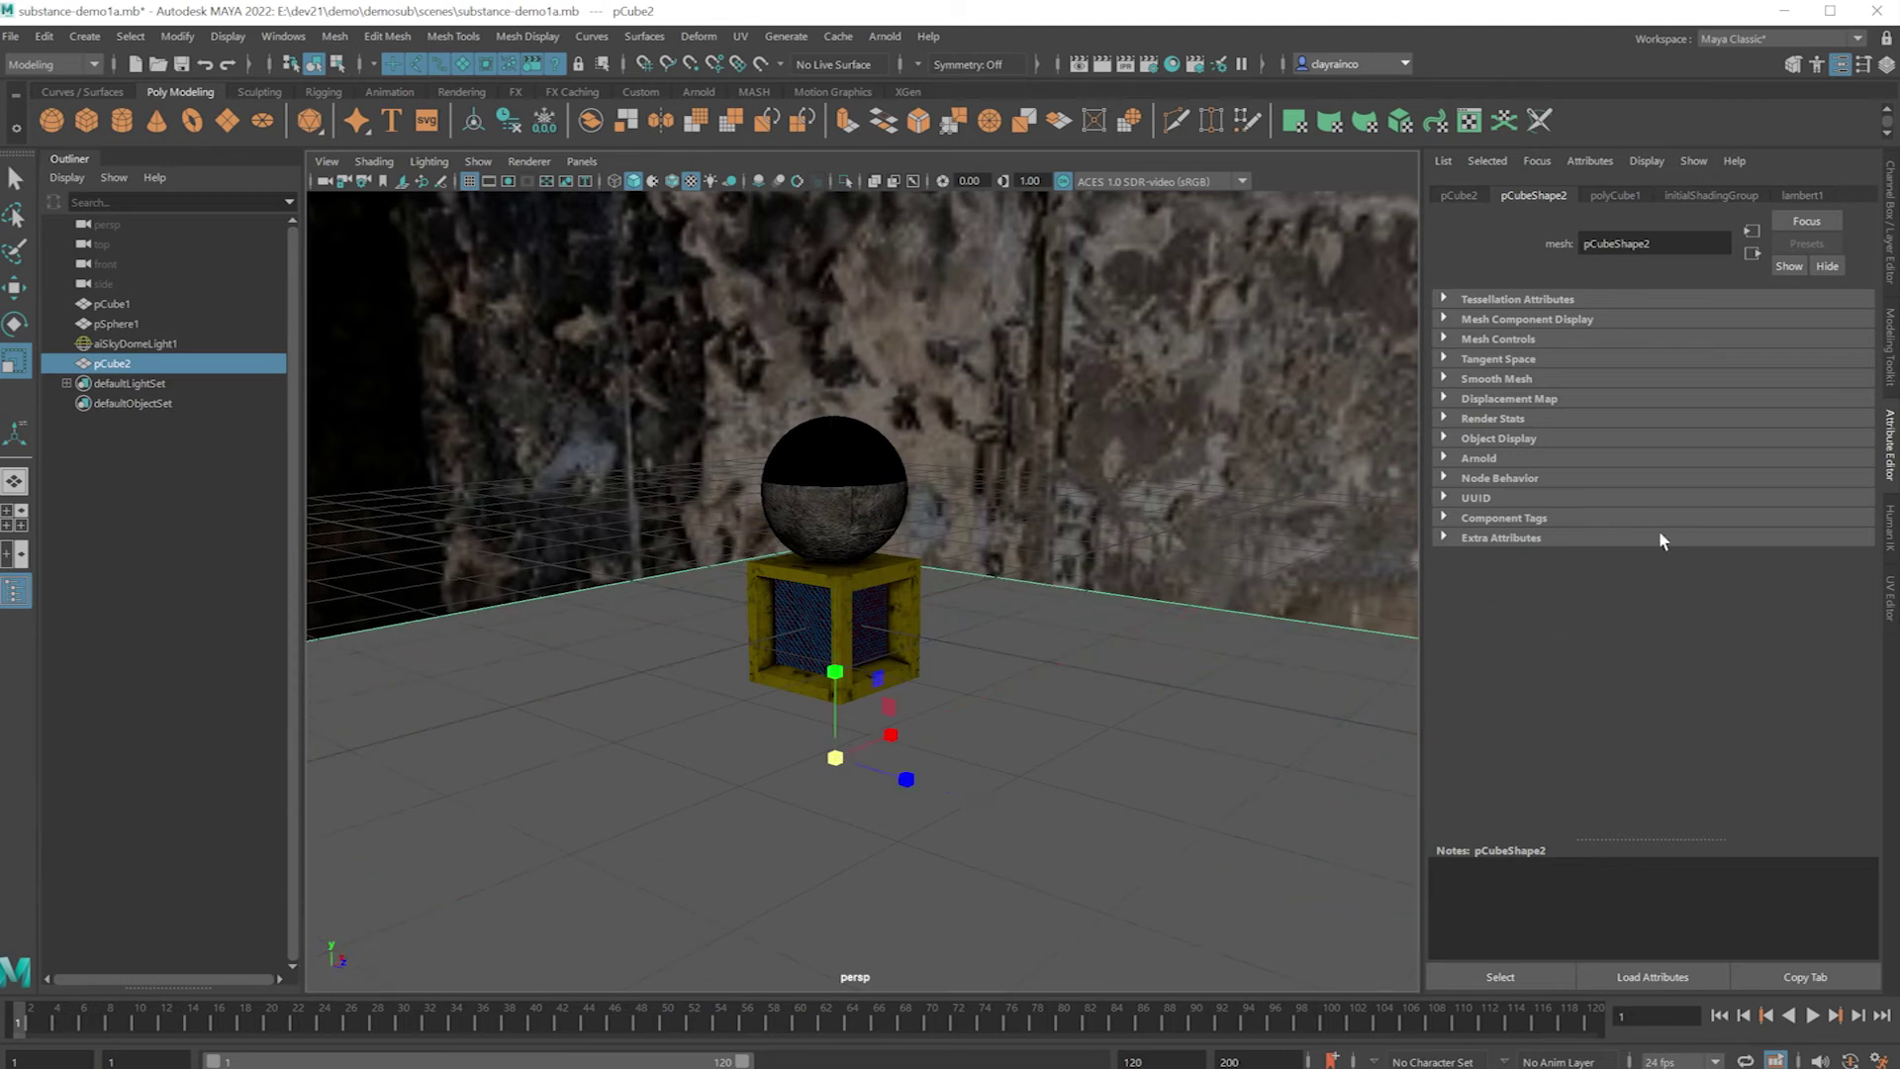
{"action": "left_click", "coordinate": [15, 287]}
{"action": "left_click_drag", "start_coordinate": [835, 660], "coordinate": [792, 645]}
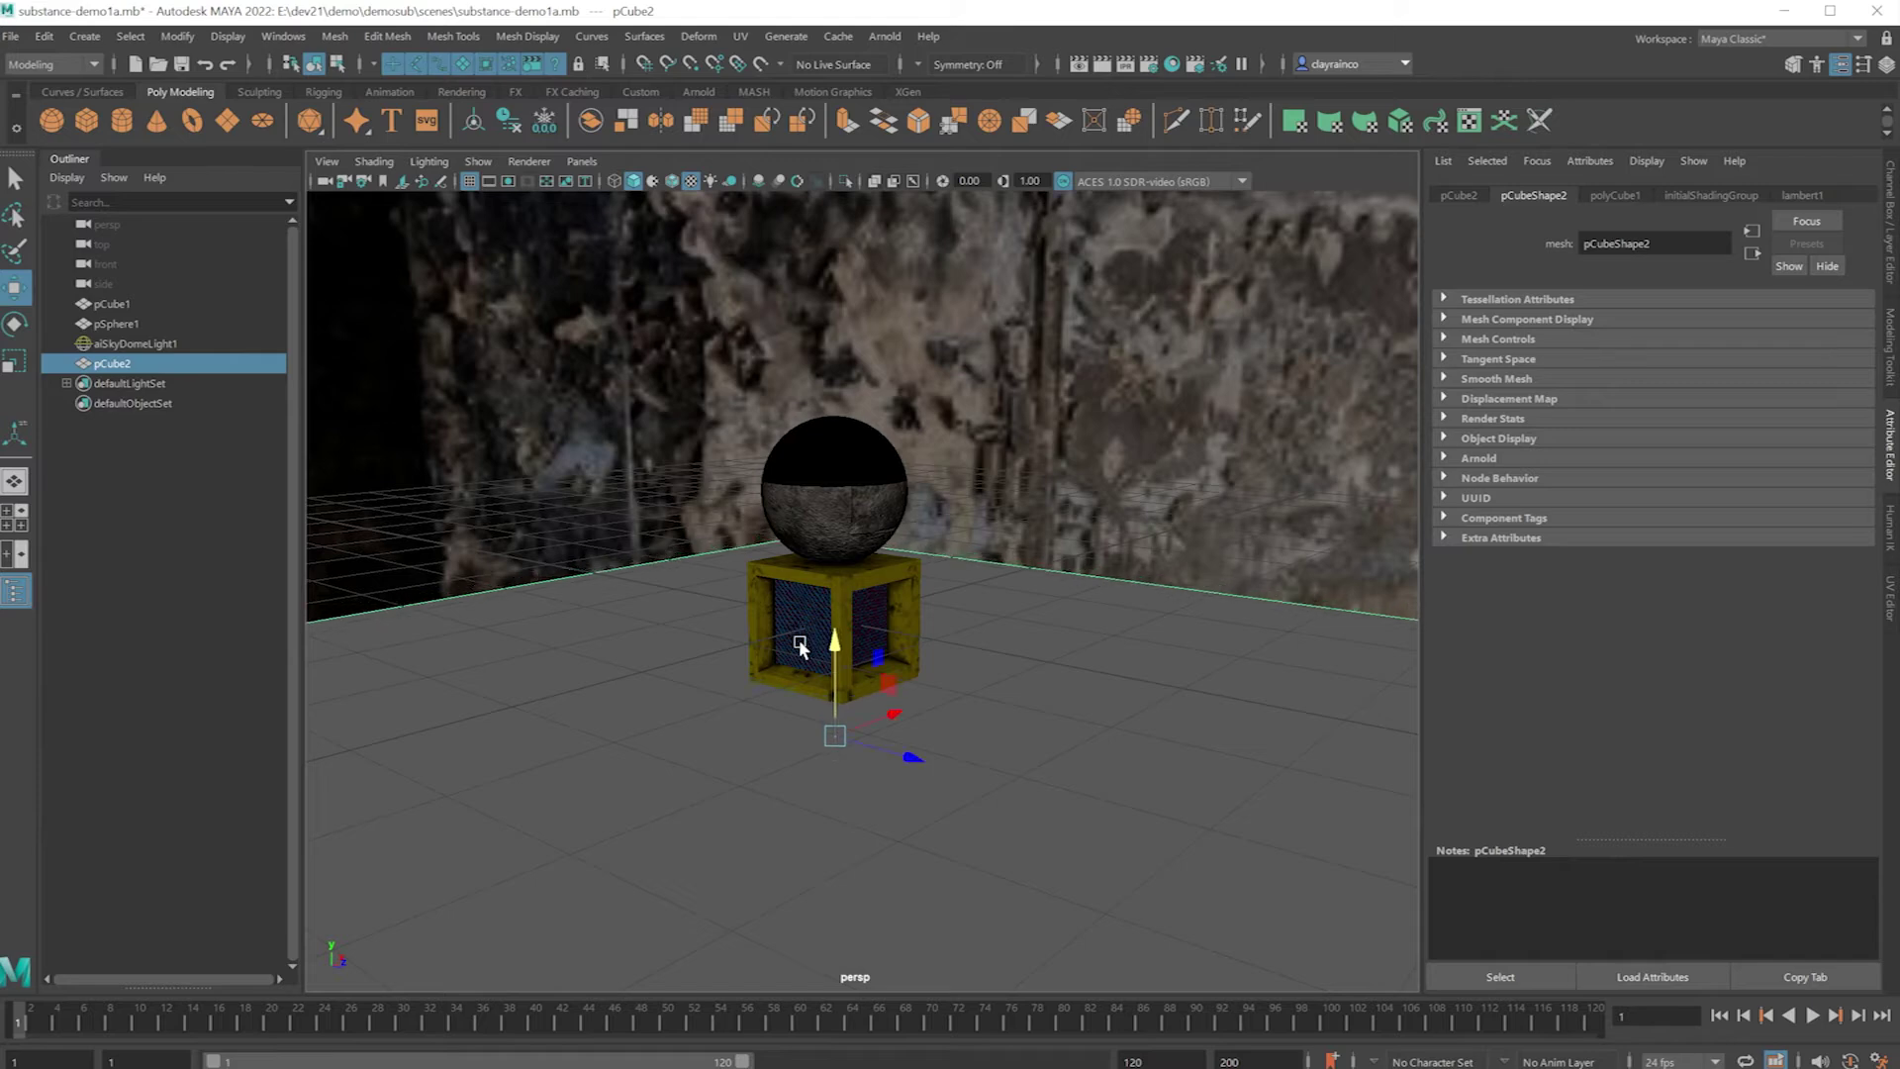
Render the perspective view from a closer angle to check the sphere and crate on the floor.
{"action": "left_click_drag", "start_coordinate": [1053, 618], "coordinate": [994, 606], "text": "alt"}
{"action": "scroll", "coordinate": [987, 603], "scroll_direction": "up", "scroll_amount": 4}
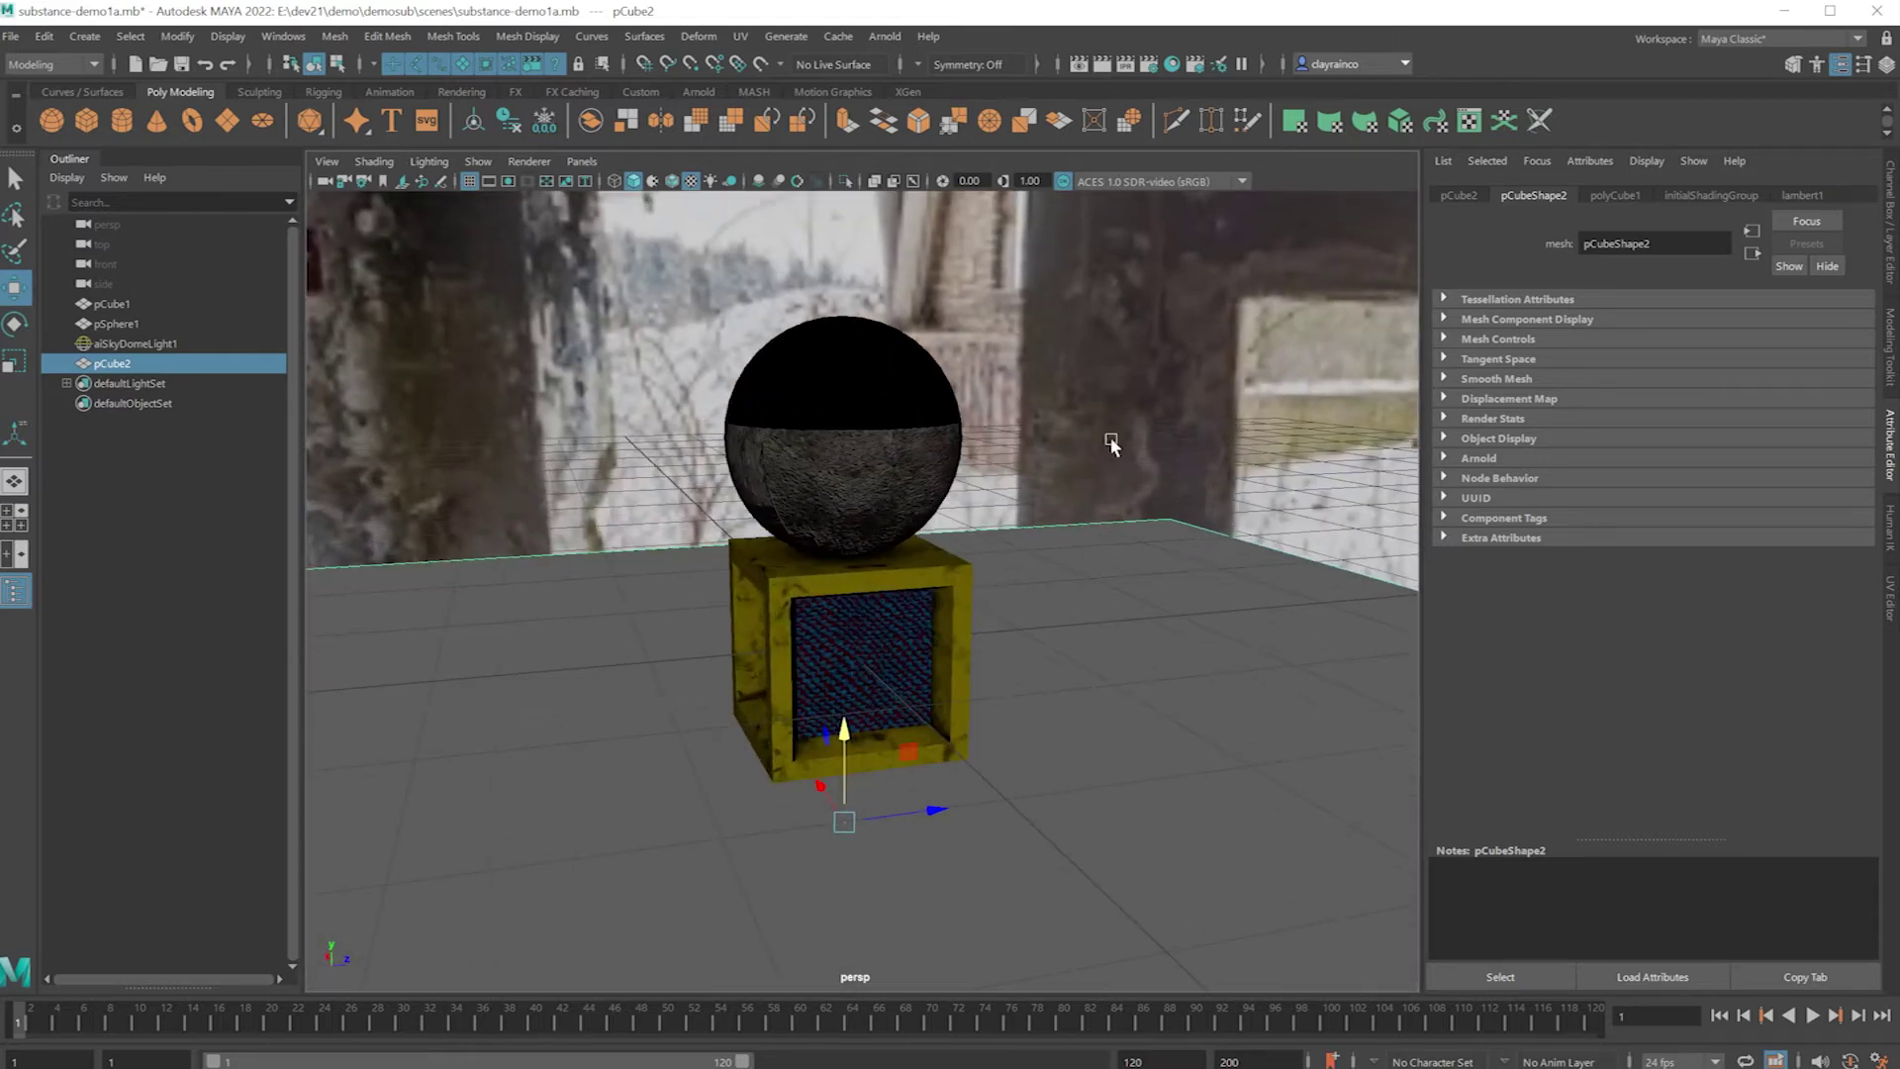
{"action": "left_click", "coordinate": [1102, 65]}
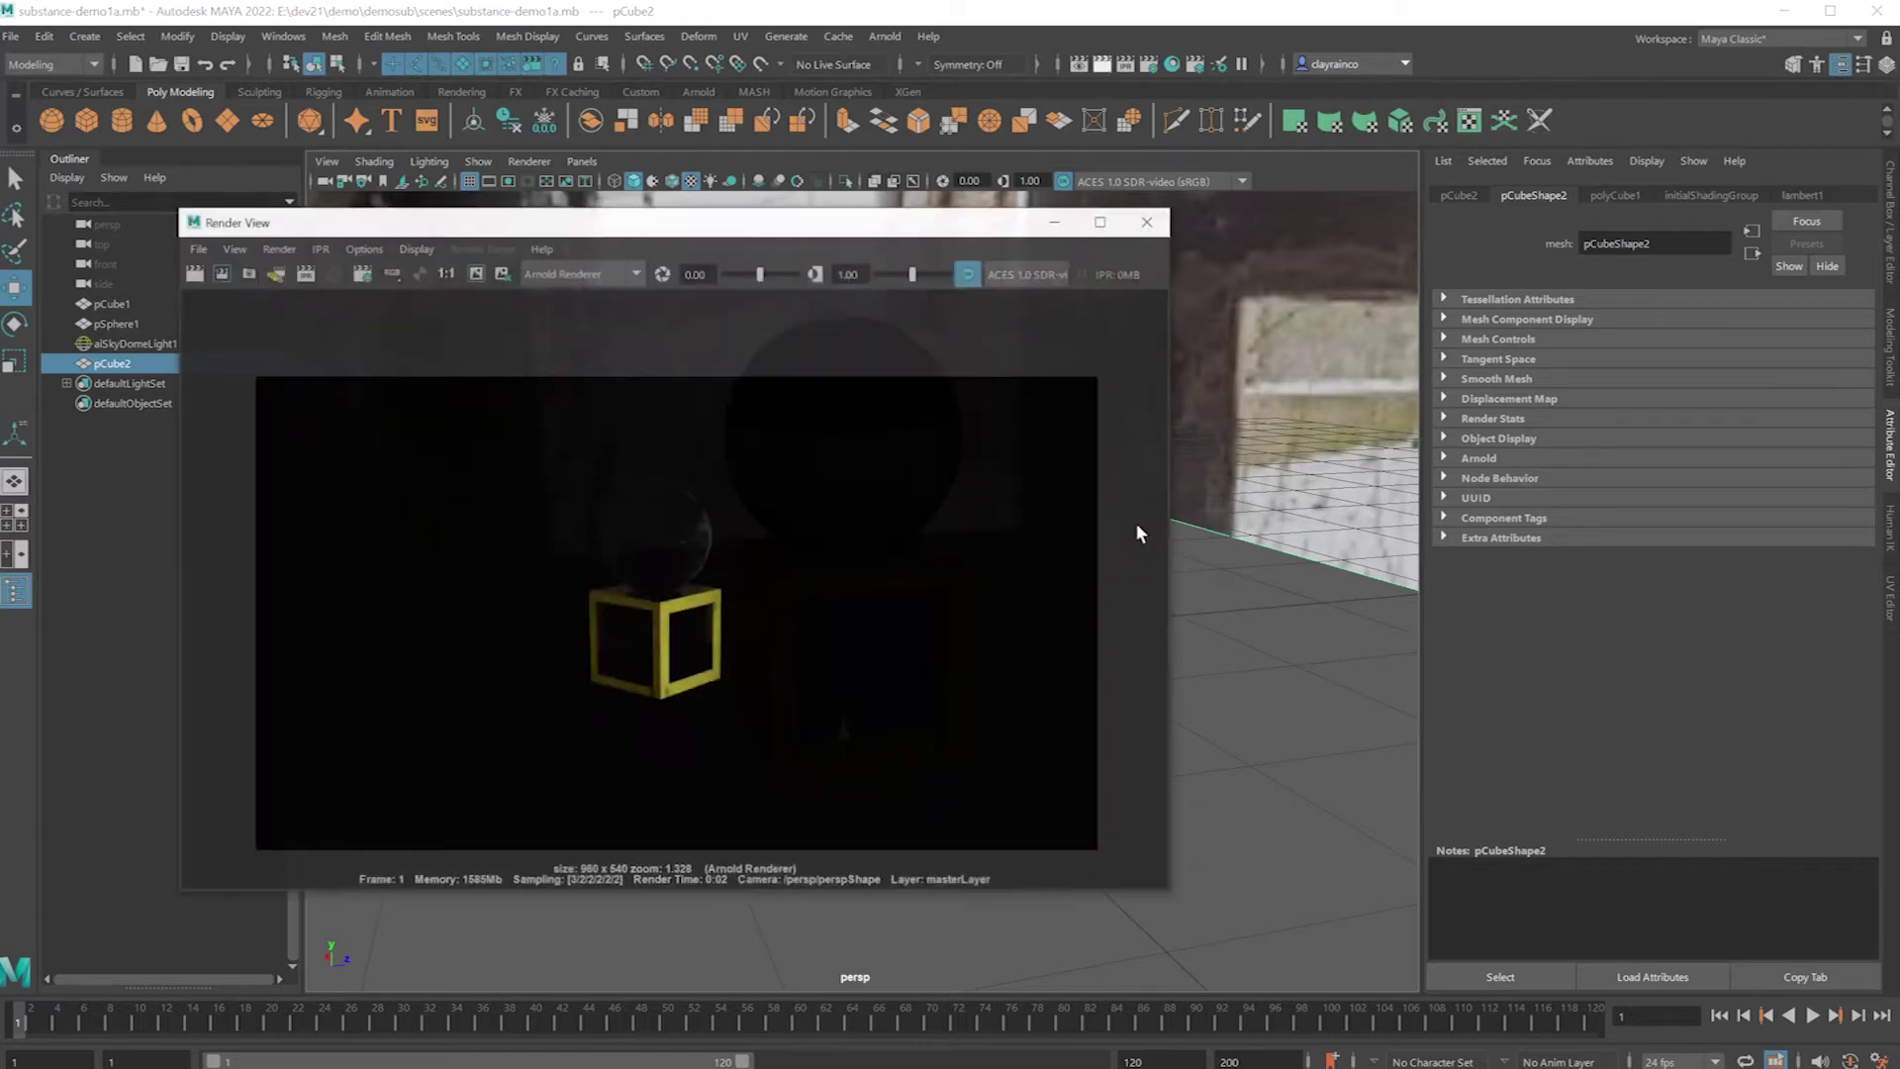
{"action": "left_click", "coordinate": [1150, 224]}
Raise the sky dome light's Exposure to about 3.347 and render the perspective view.
{"action": "left_click", "coordinate": [1201, 328]}
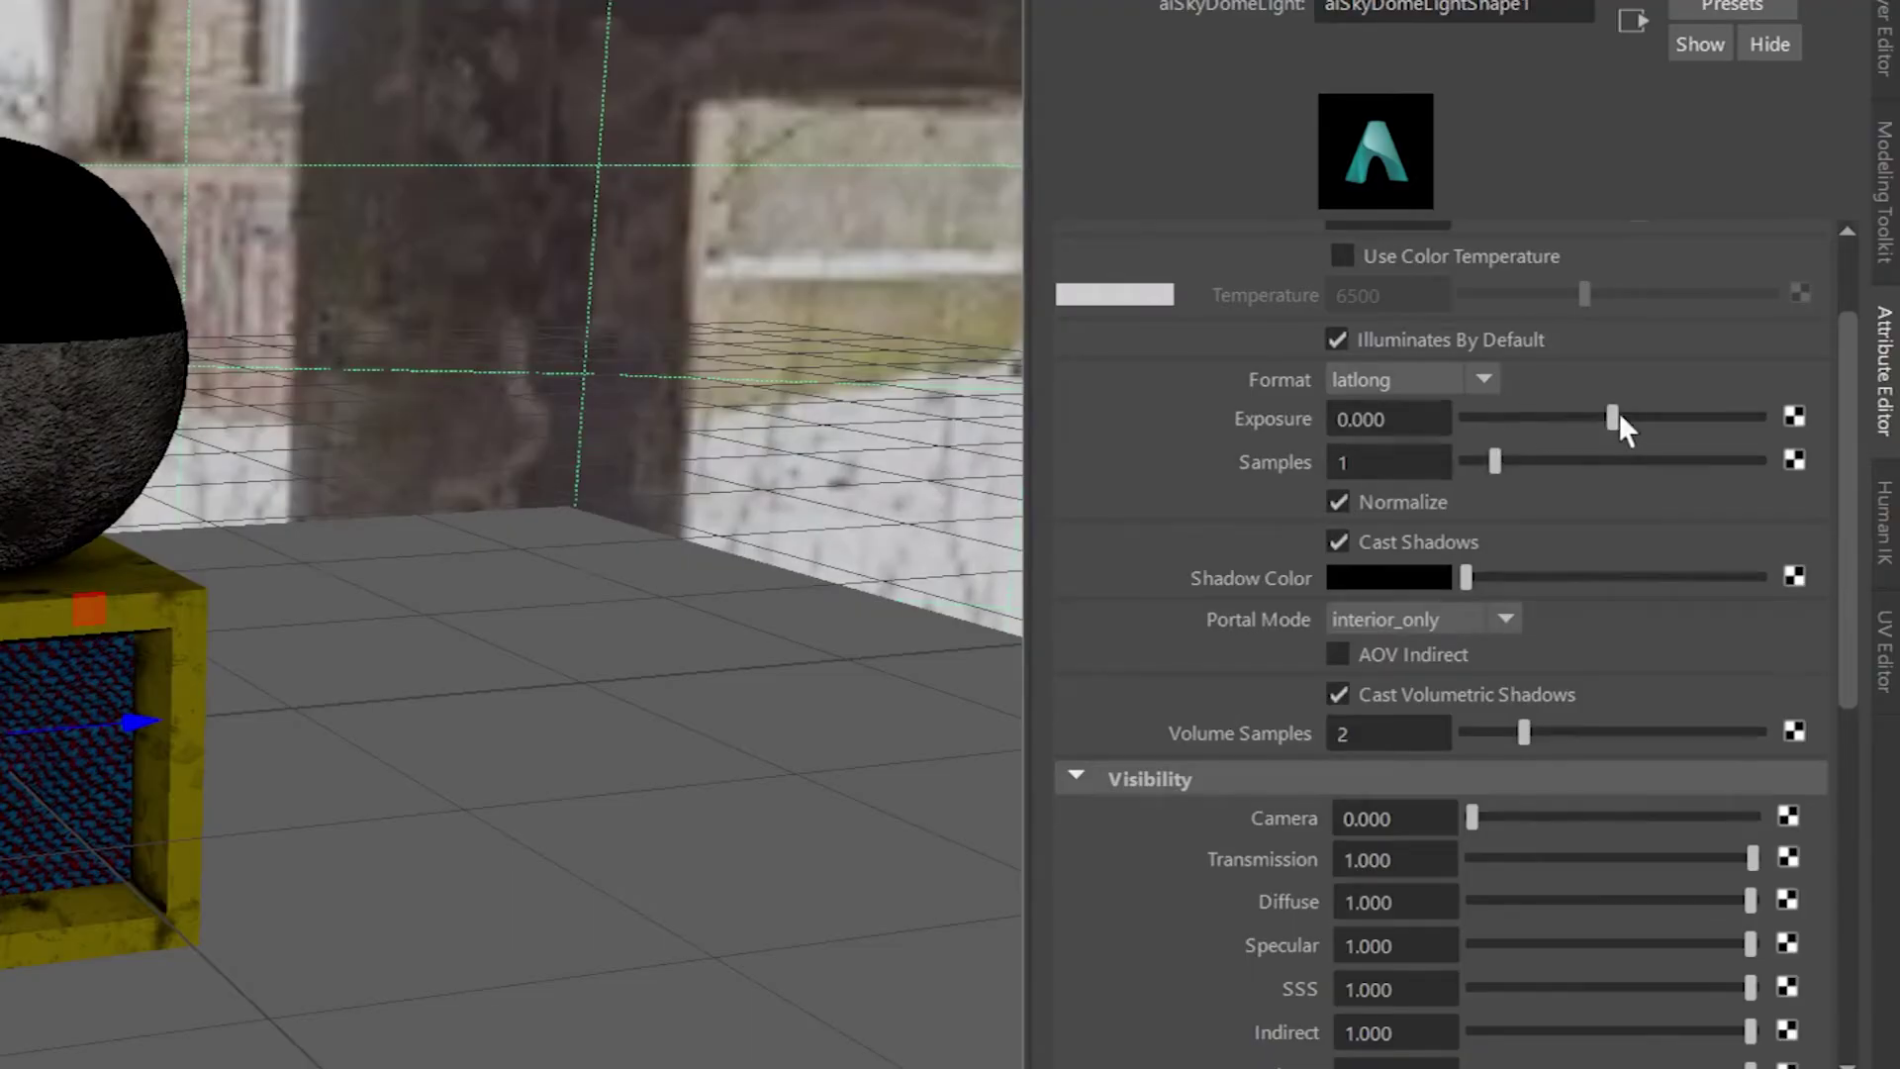
{"action": "left_click_drag", "start_coordinate": [1617, 411], "coordinate": [1707, 417]}
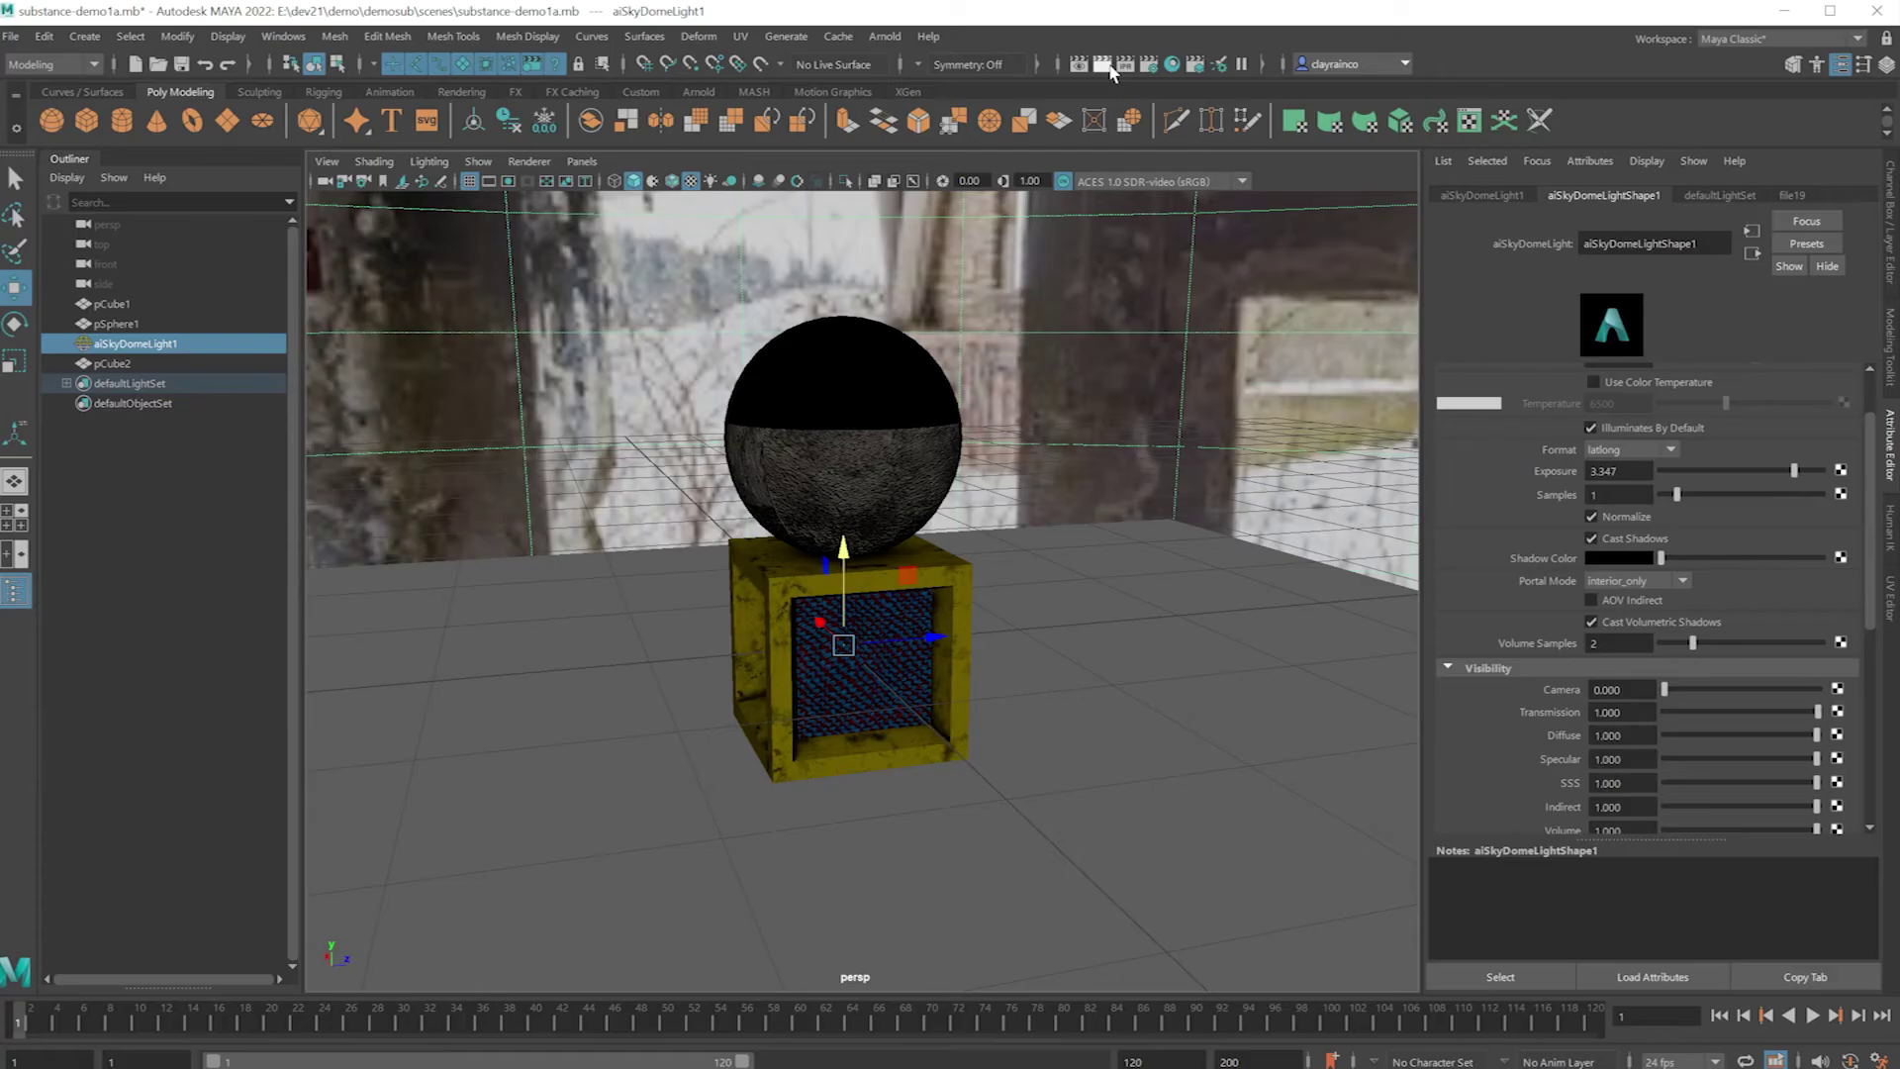
{"action": "left_click", "coordinate": [1101, 64]}
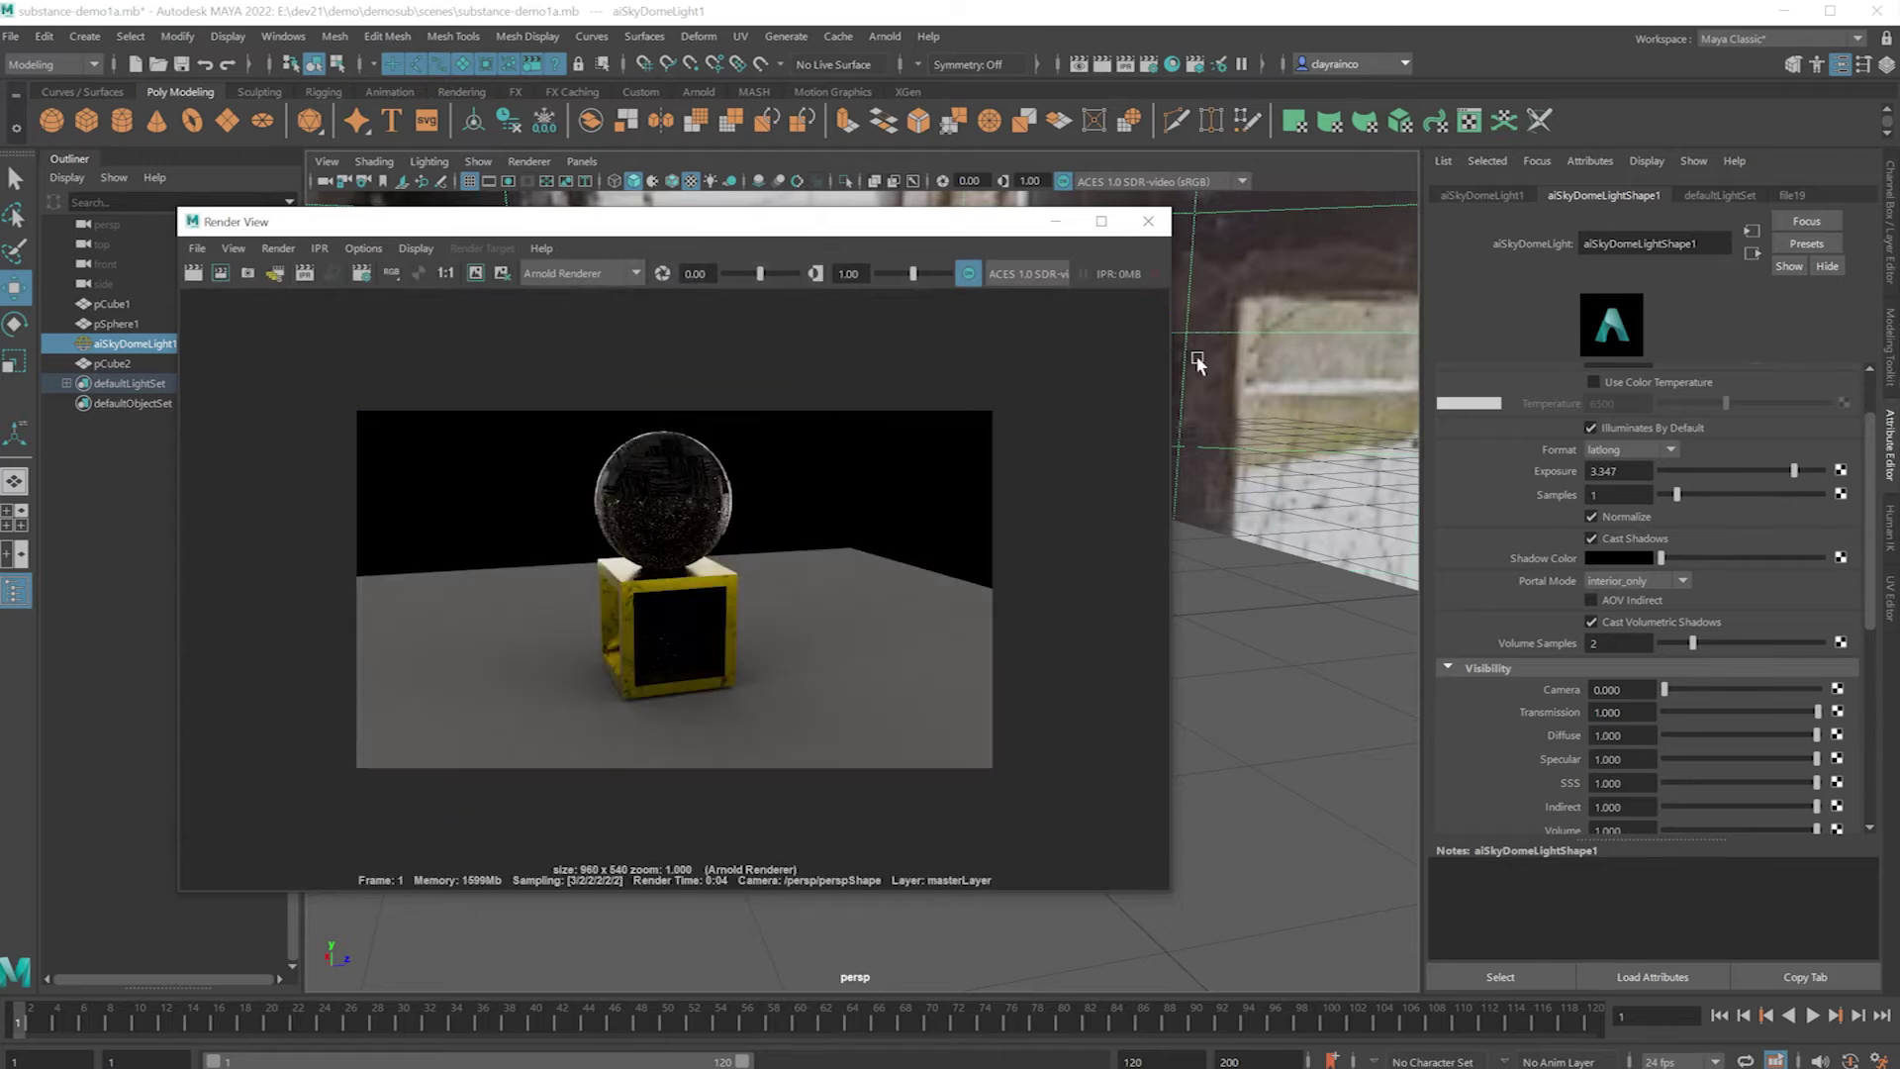
{"action": "left_click", "coordinate": [1148, 221]}
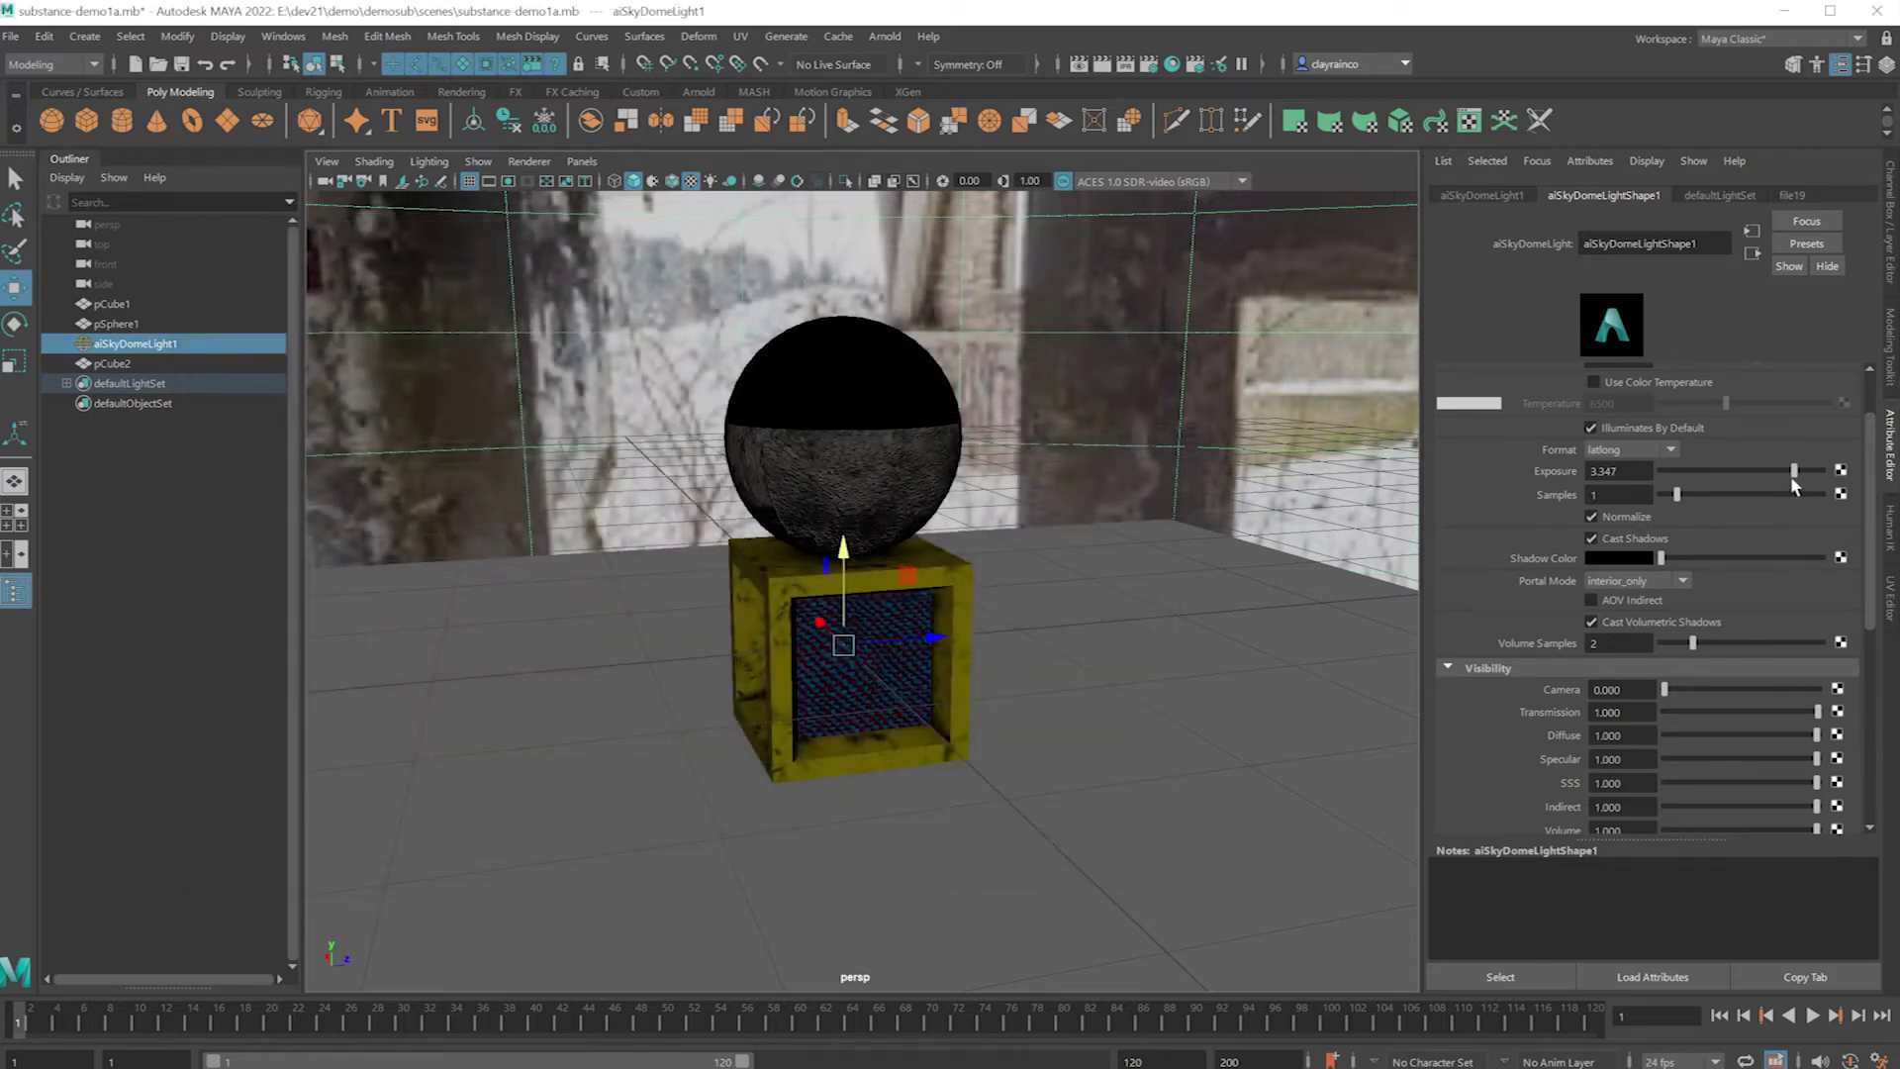
{"action": "left_click_drag", "start_coordinate": [1784, 471], "coordinate": [1772, 471]}
Create a point light and position it above and to one side of the sphere.
{"action": "left_click", "coordinate": [84, 36]}
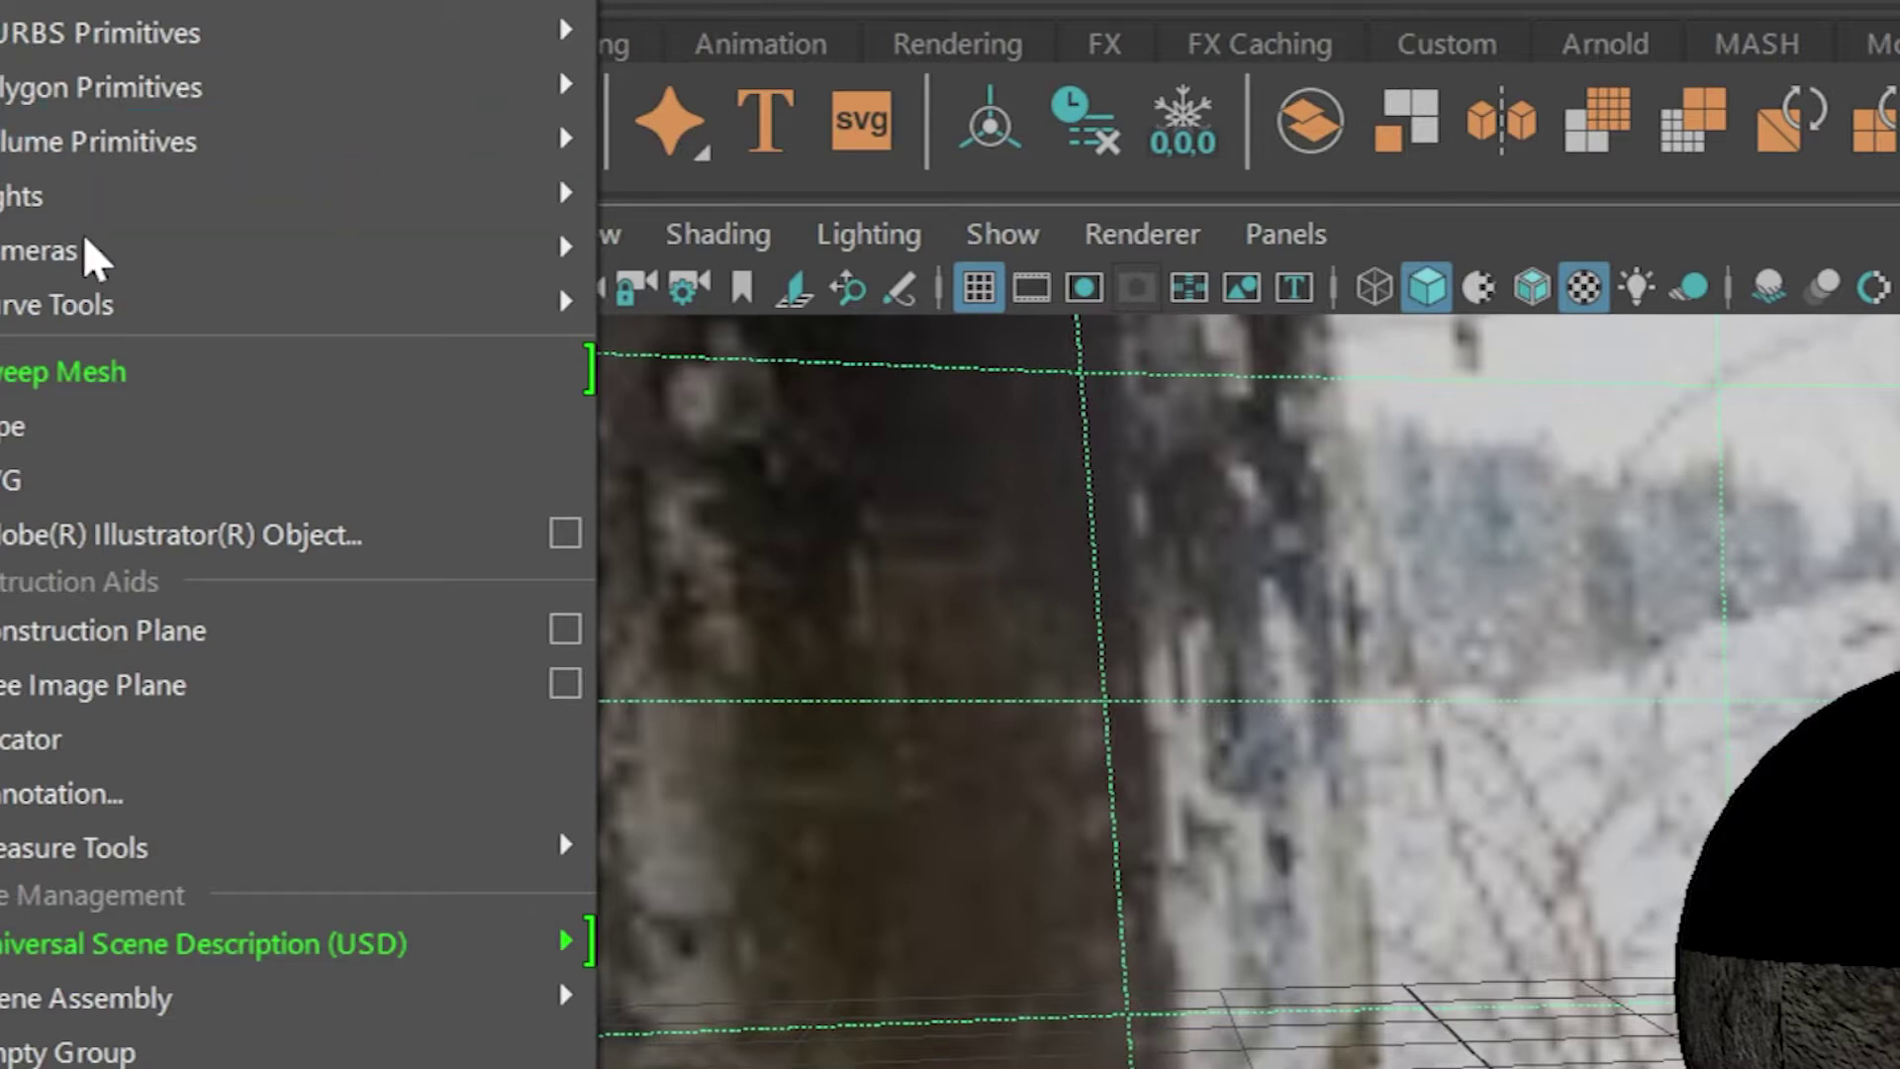
{"action": "mouse_move", "coordinate": [74, 203]}
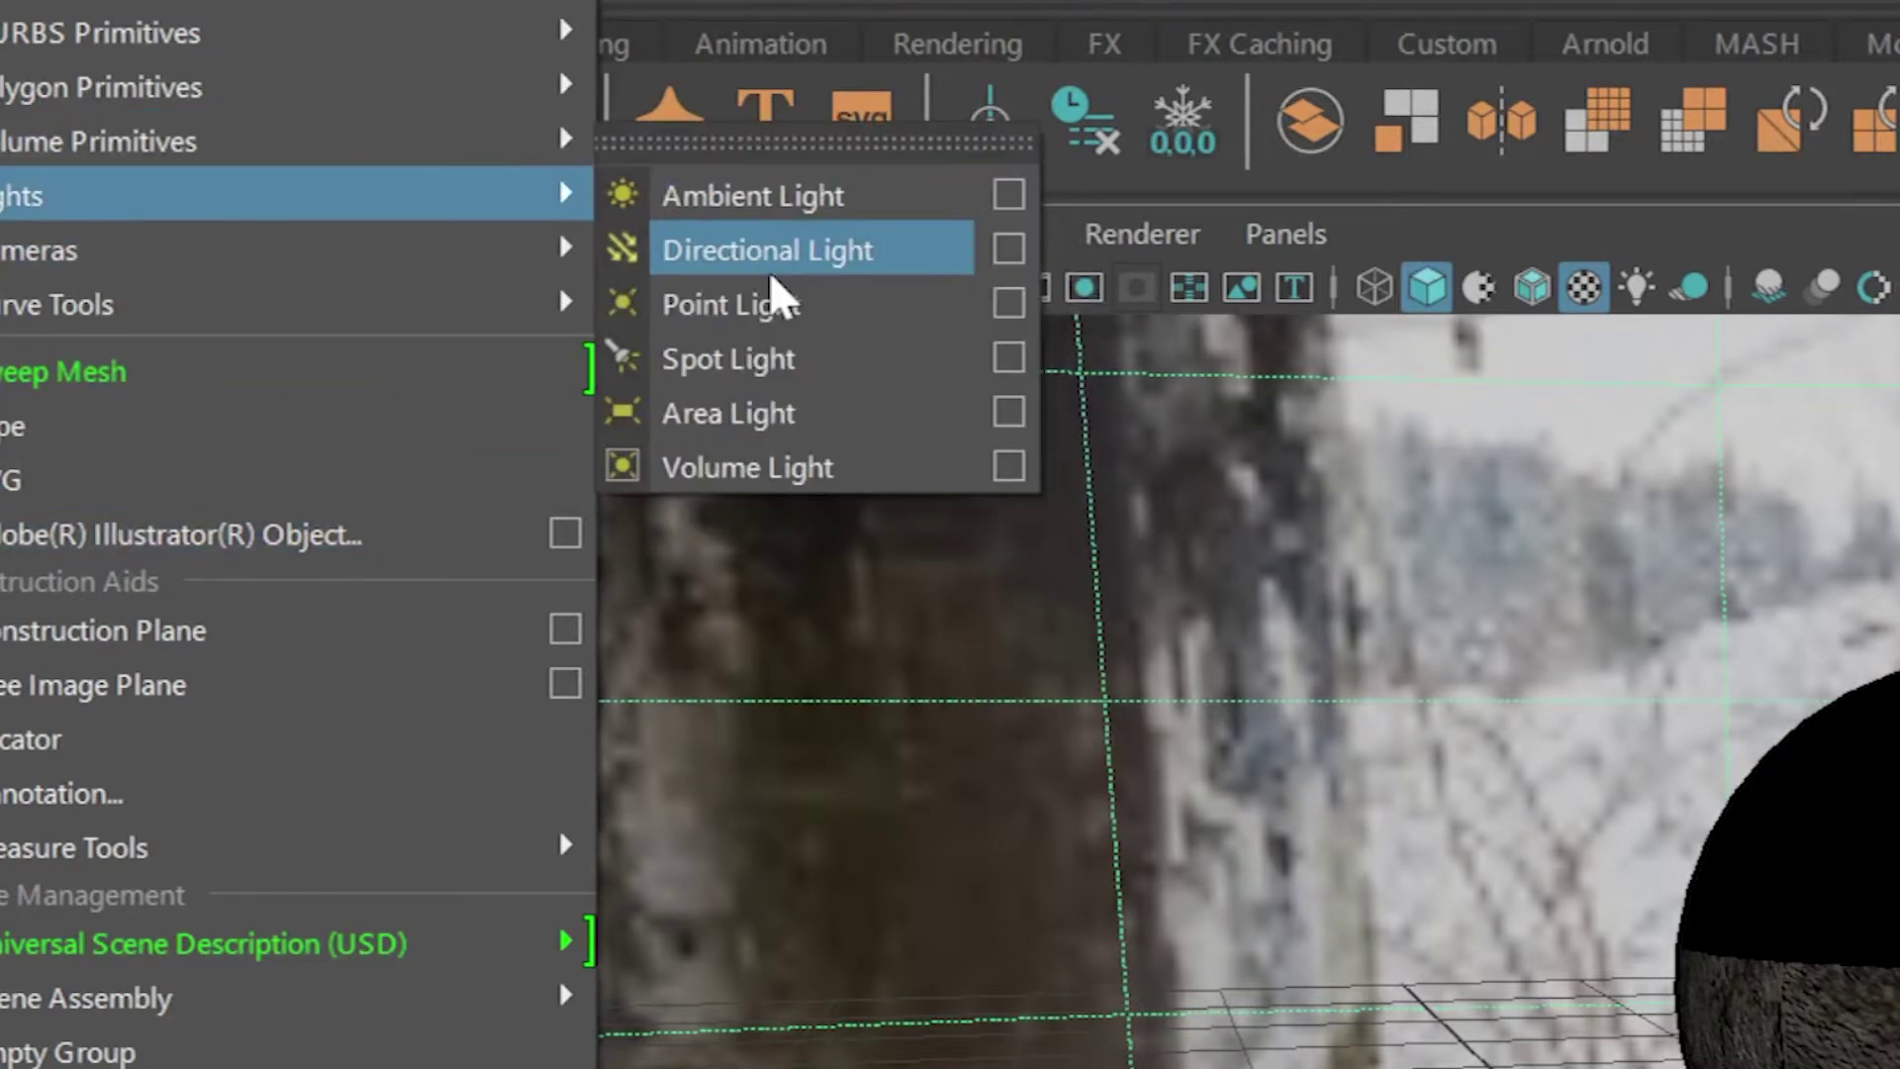
{"action": "left_click", "coordinate": [777, 297]}
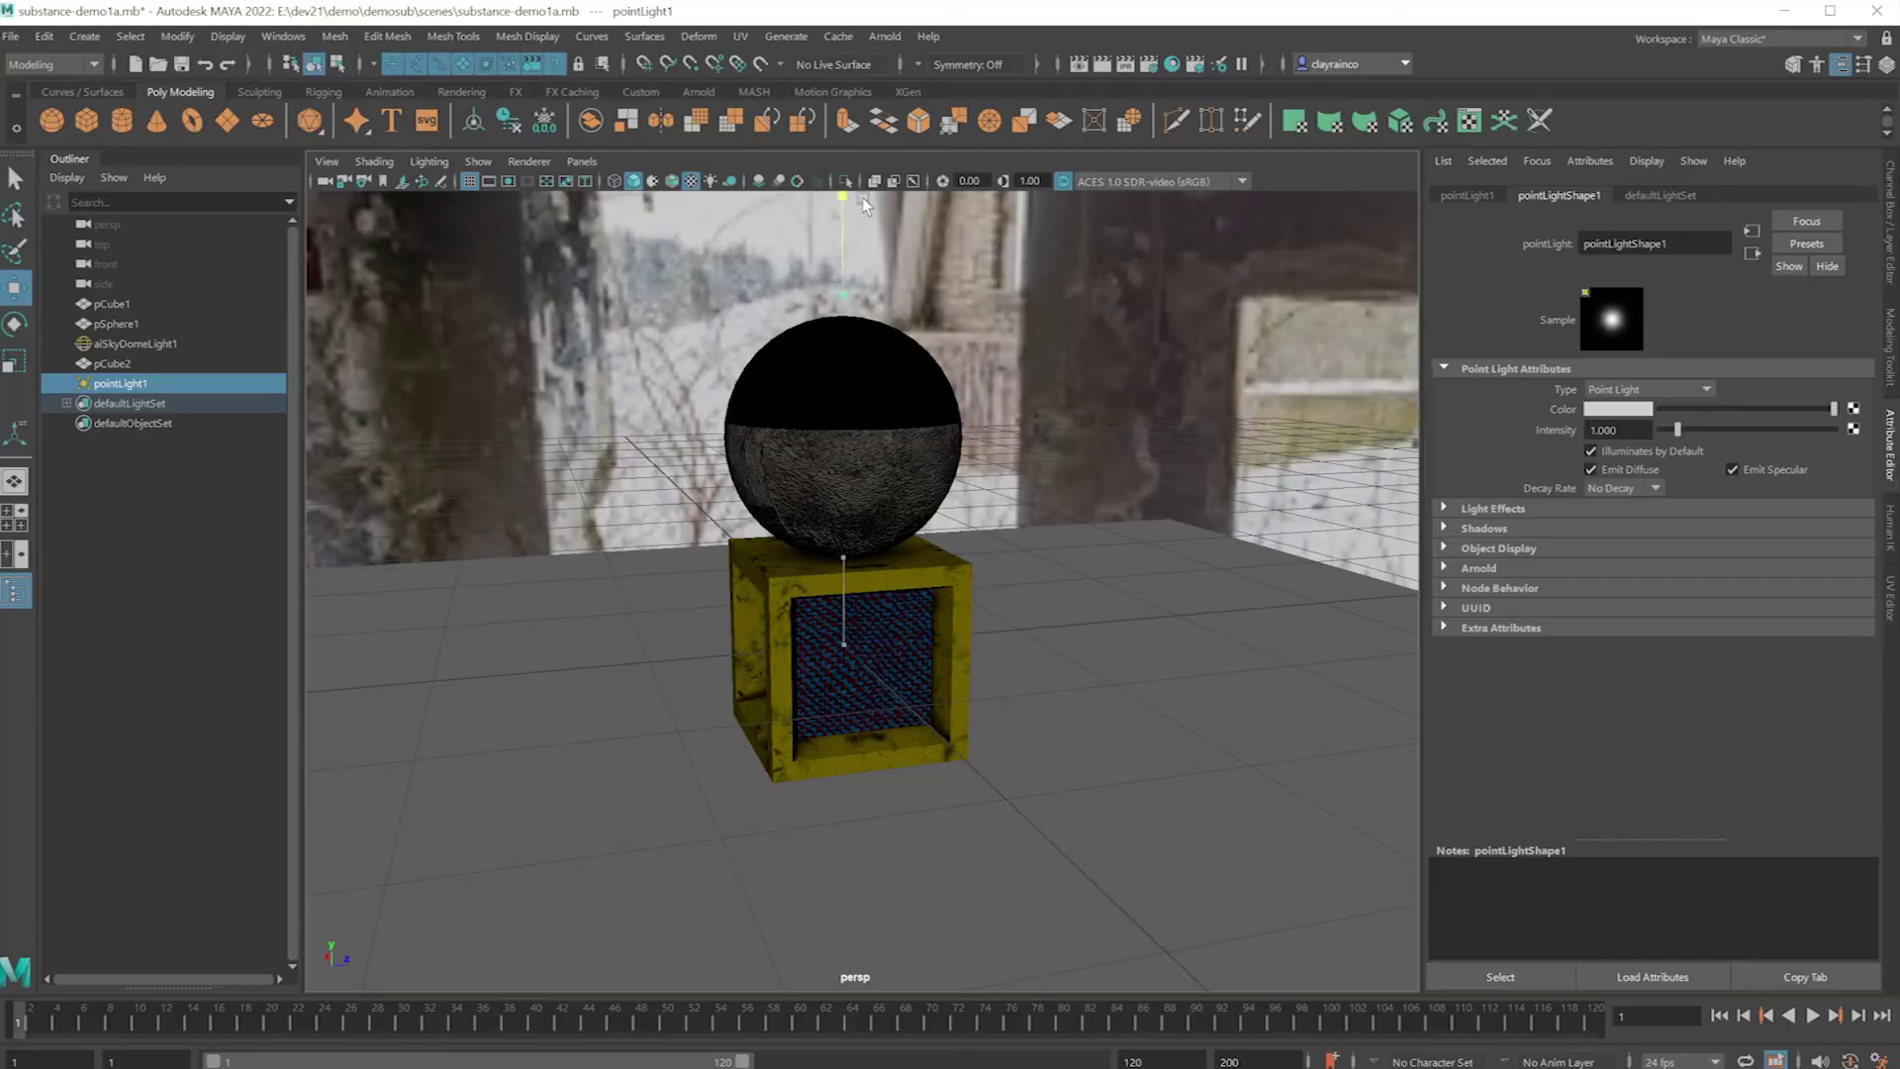
{"action": "left_click_drag", "start_coordinate": [887, 302], "coordinate": [1069, 304]}
{"action": "left_click_drag", "start_coordinate": [1038, 294], "coordinate": [1212, 279]}
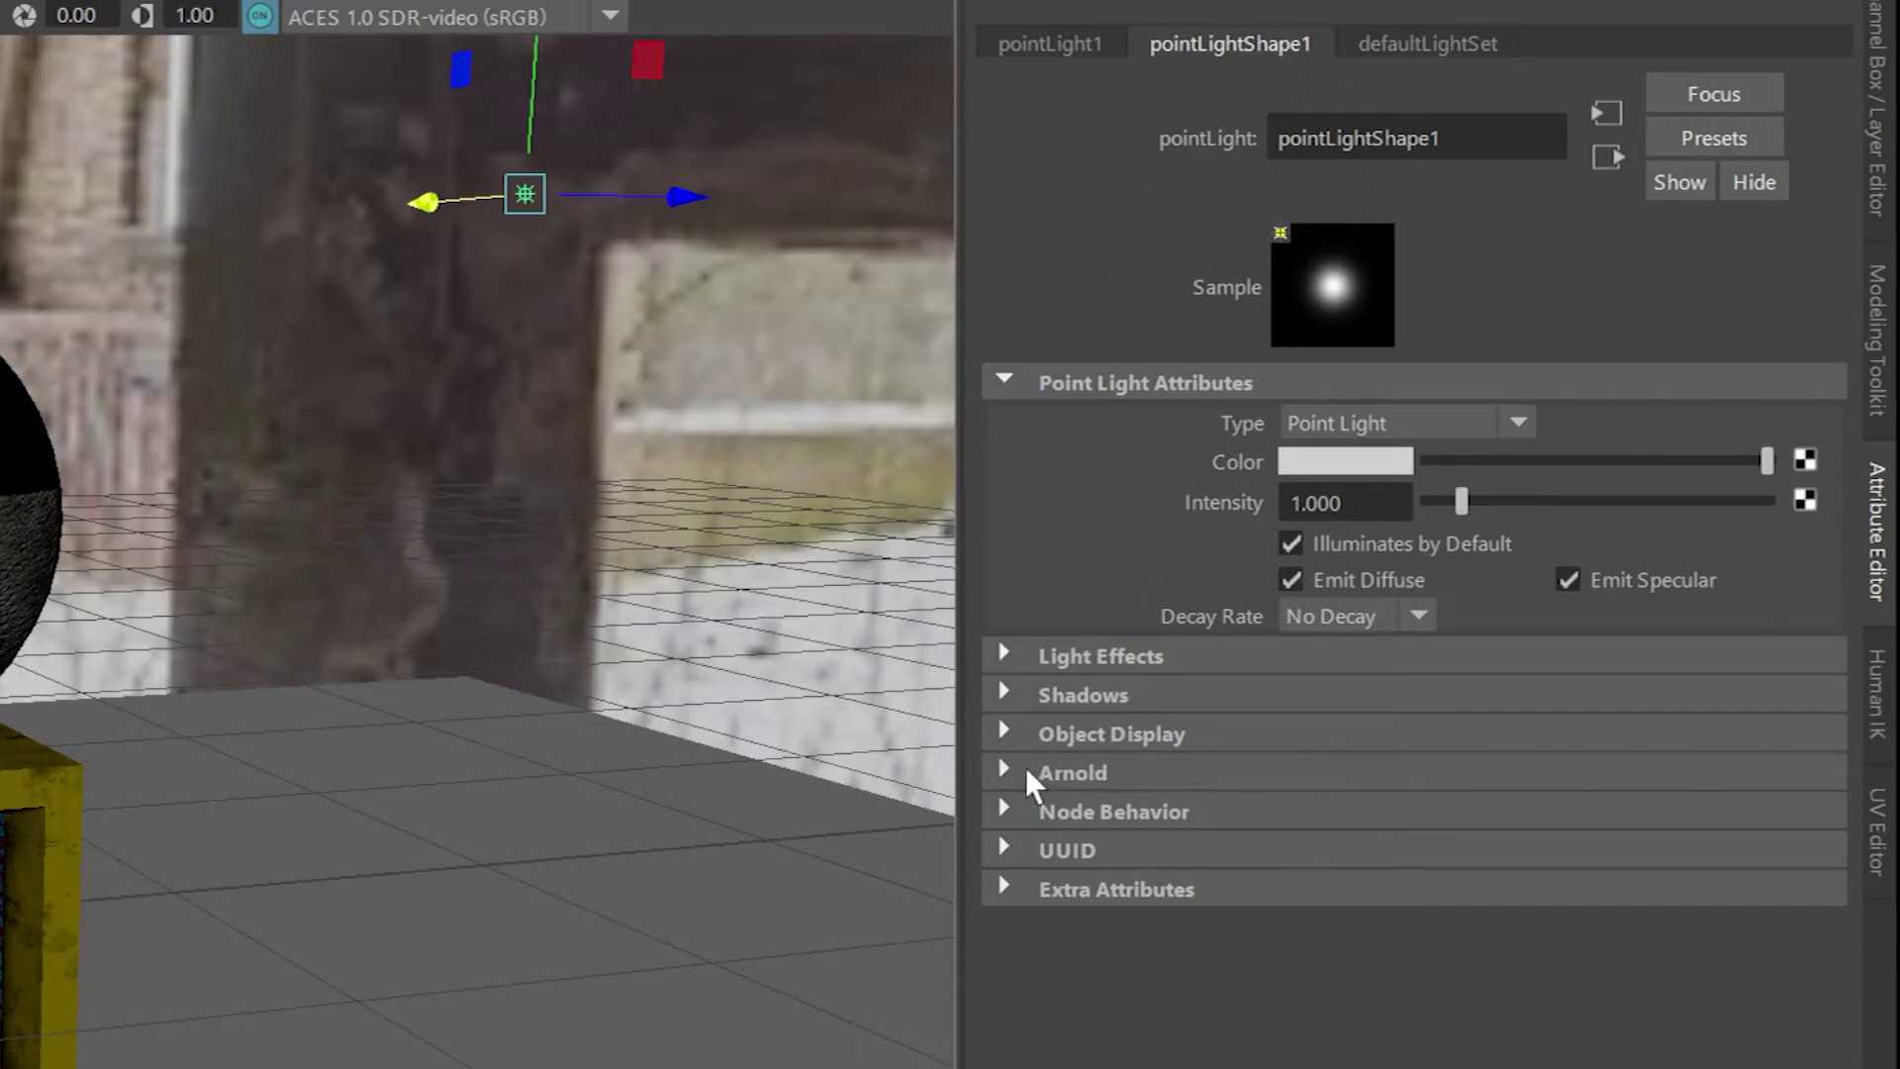
Set the point light's Arnold Exposure to 10 and render the perspective view.
{"action": "left_click", "coordinate": [1003, 772]}
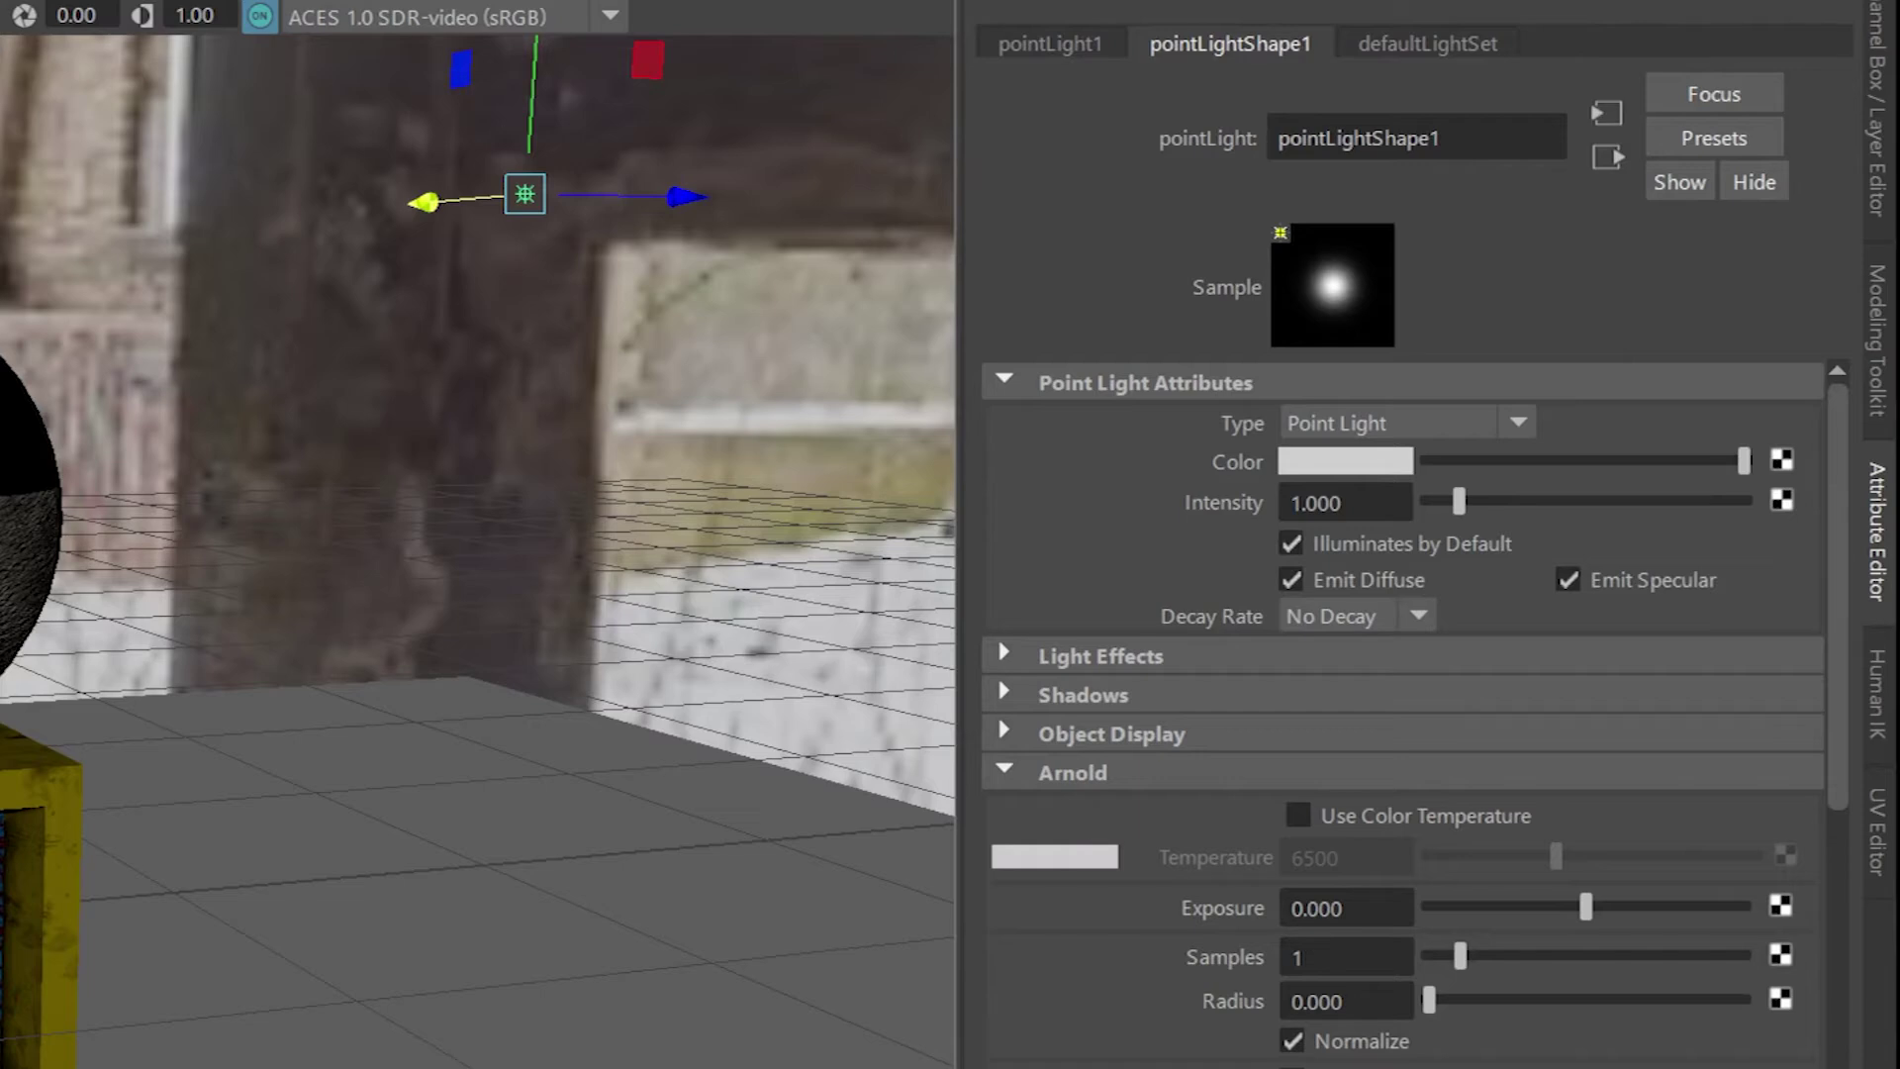
{"action": "left_click", "coordinate": [1351, 908]}
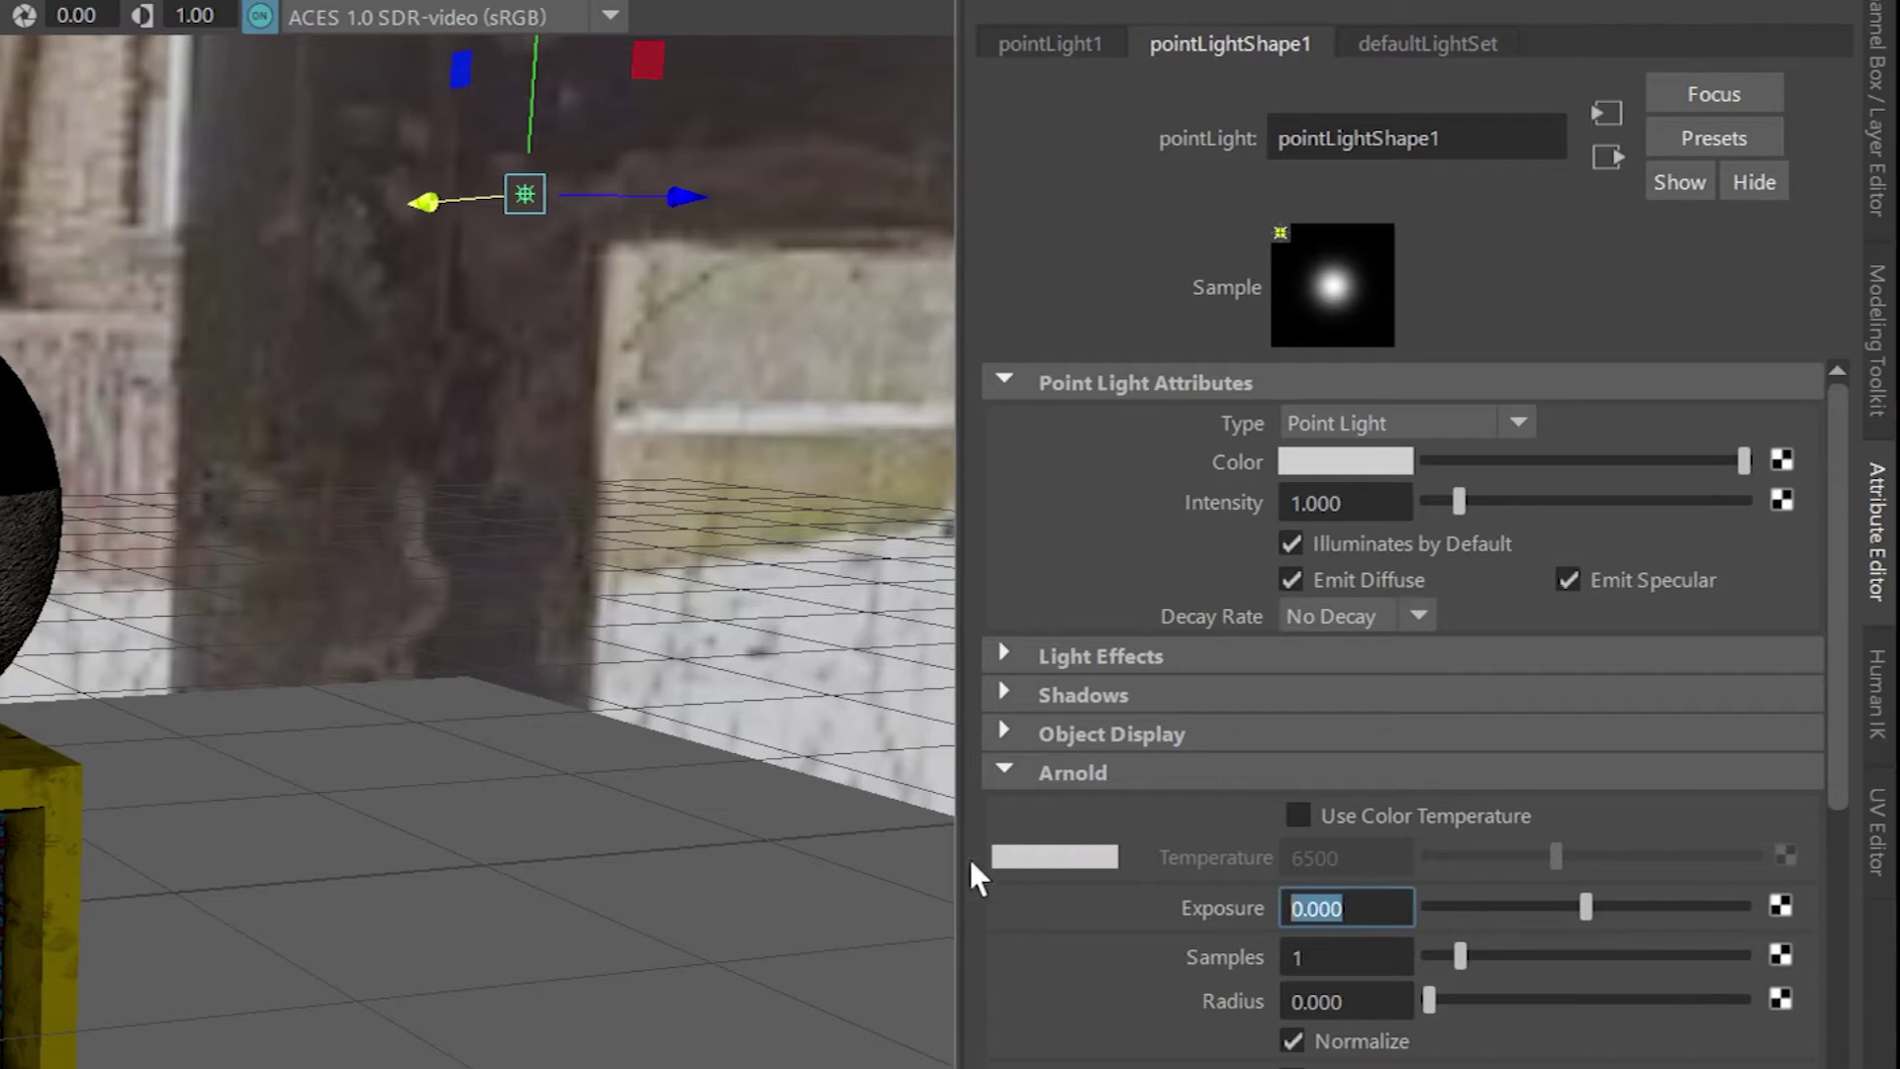
{"action": "type", "text": "10"}
{"action": "key", "text": "Return"}
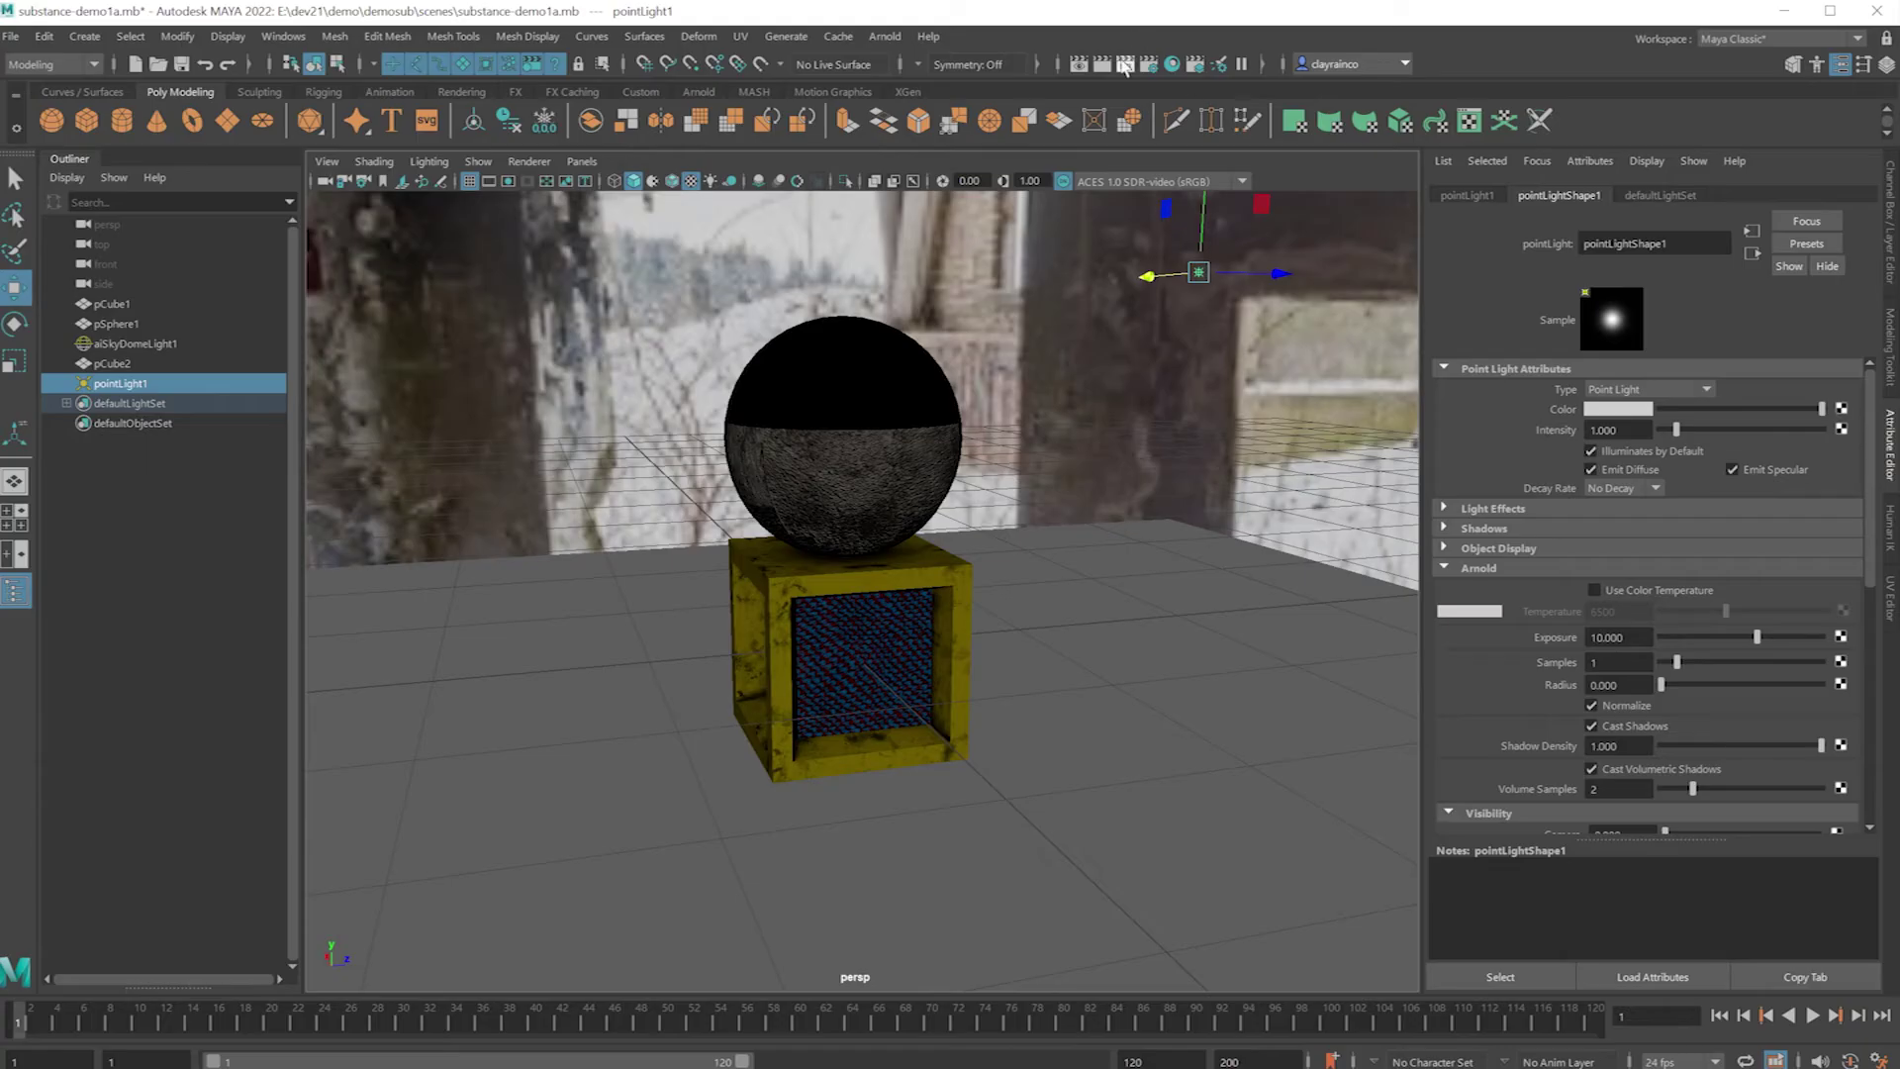
{"action": "left_click", "coordinate": [1125, 64]}
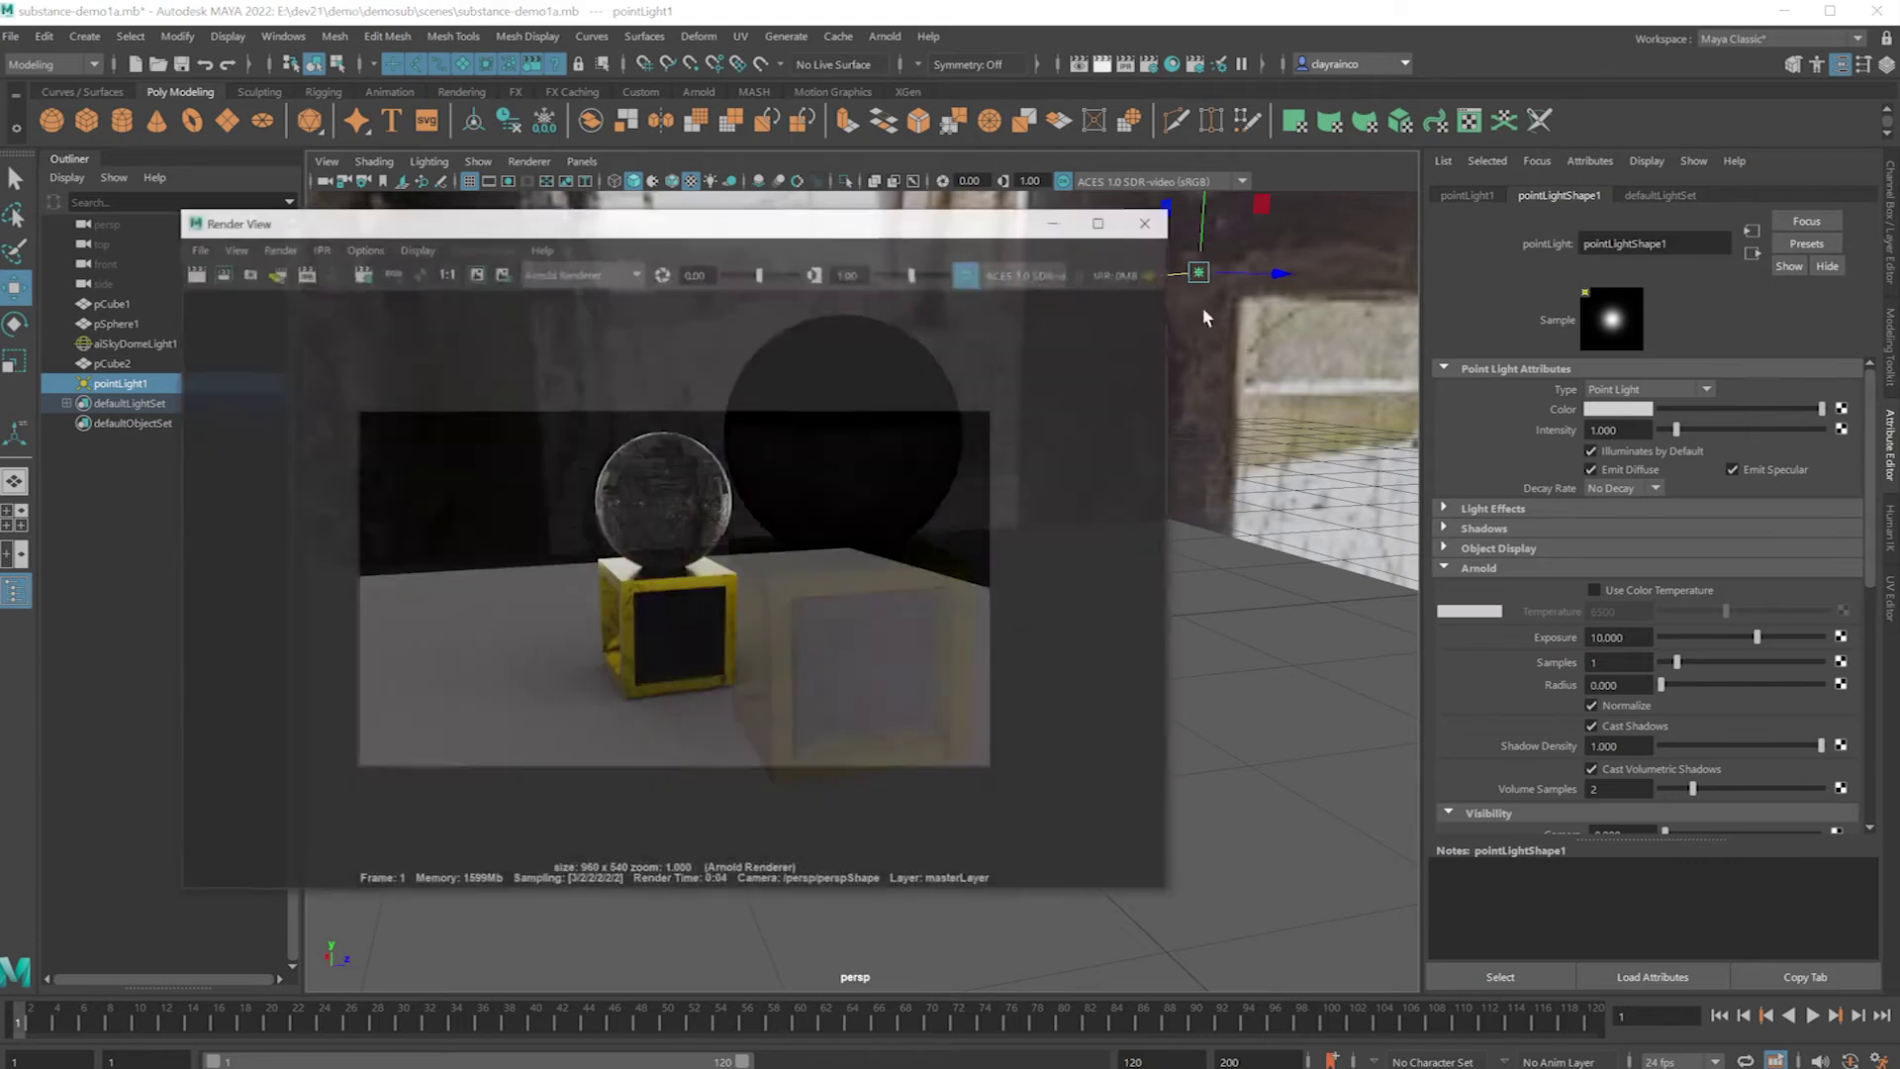
{"action": "left_click", "coordinate": [1161, 234]}
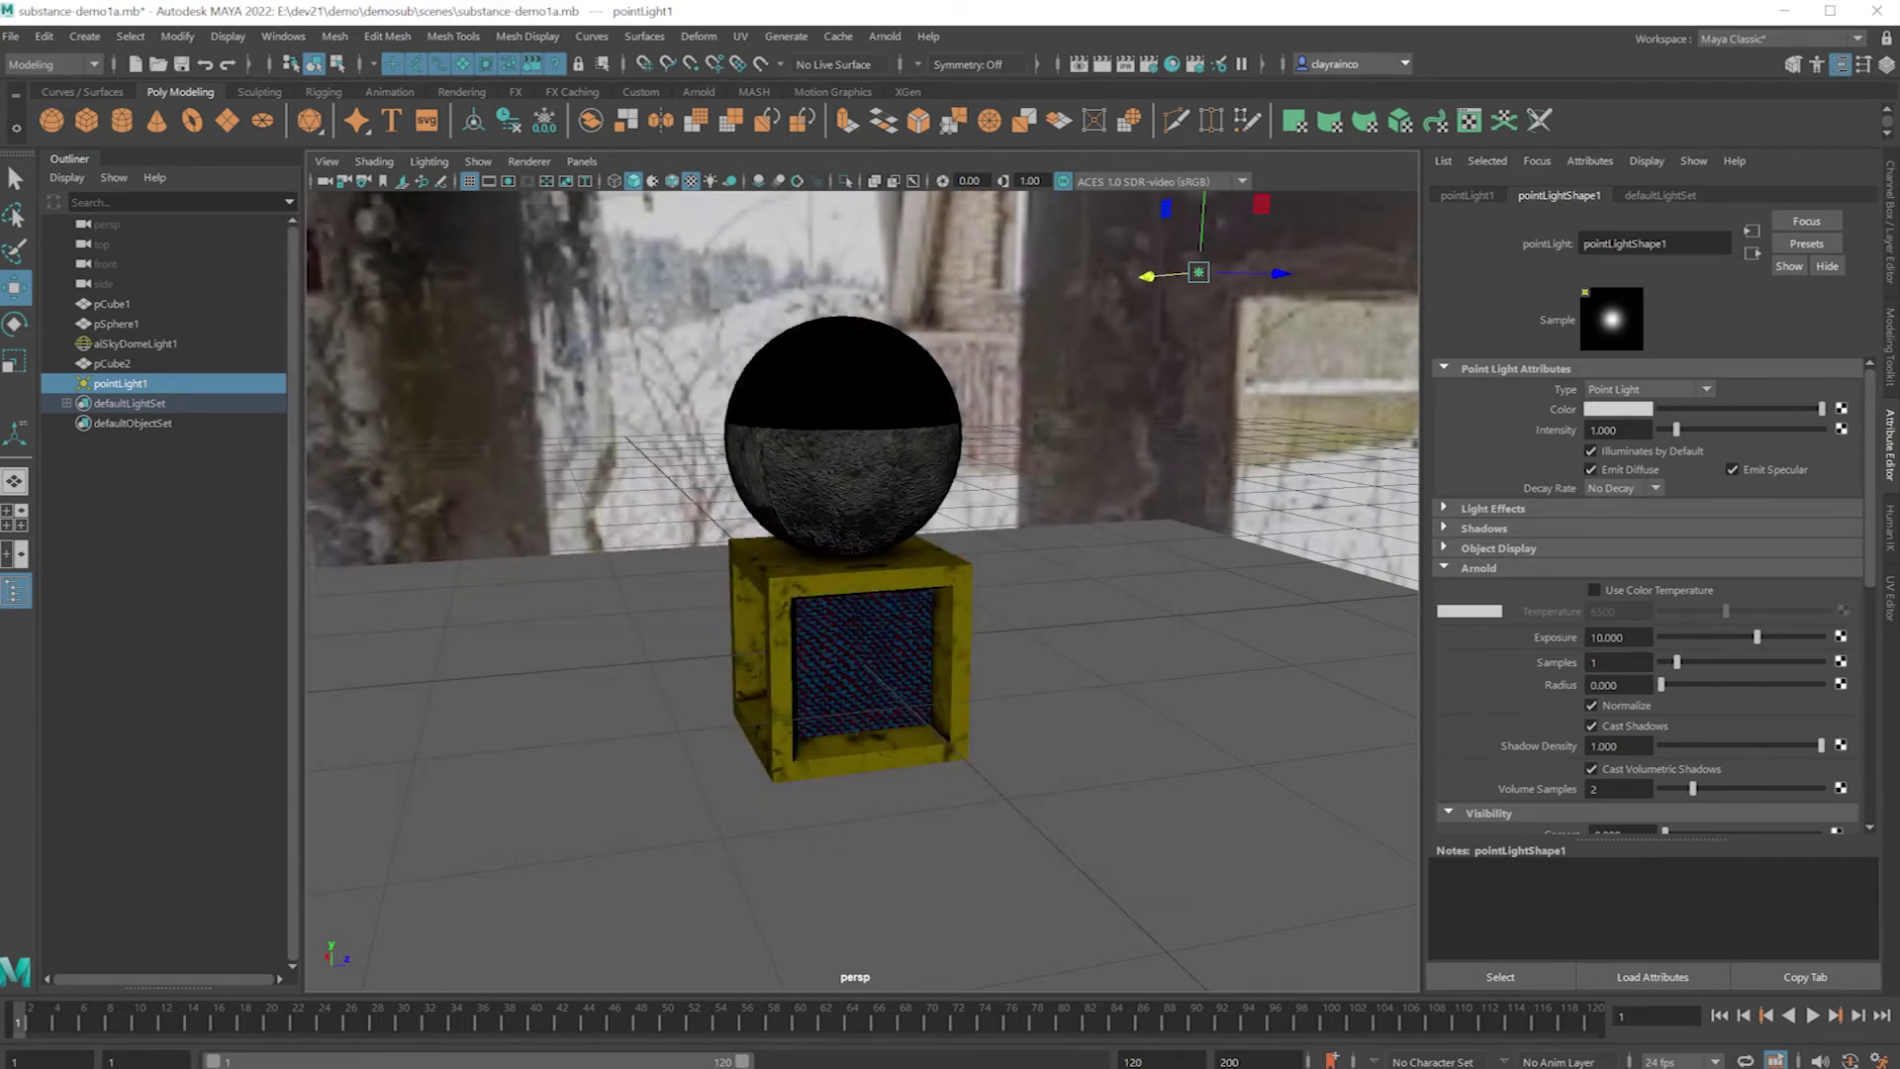
Set the point light's Arnold Exposure to 5 and render the perspective view.
{"action": "type", "text": "5"}
{"action": "key", "text": "Return"}
{"action": "left_click", "coordinate": [1104, 64]}
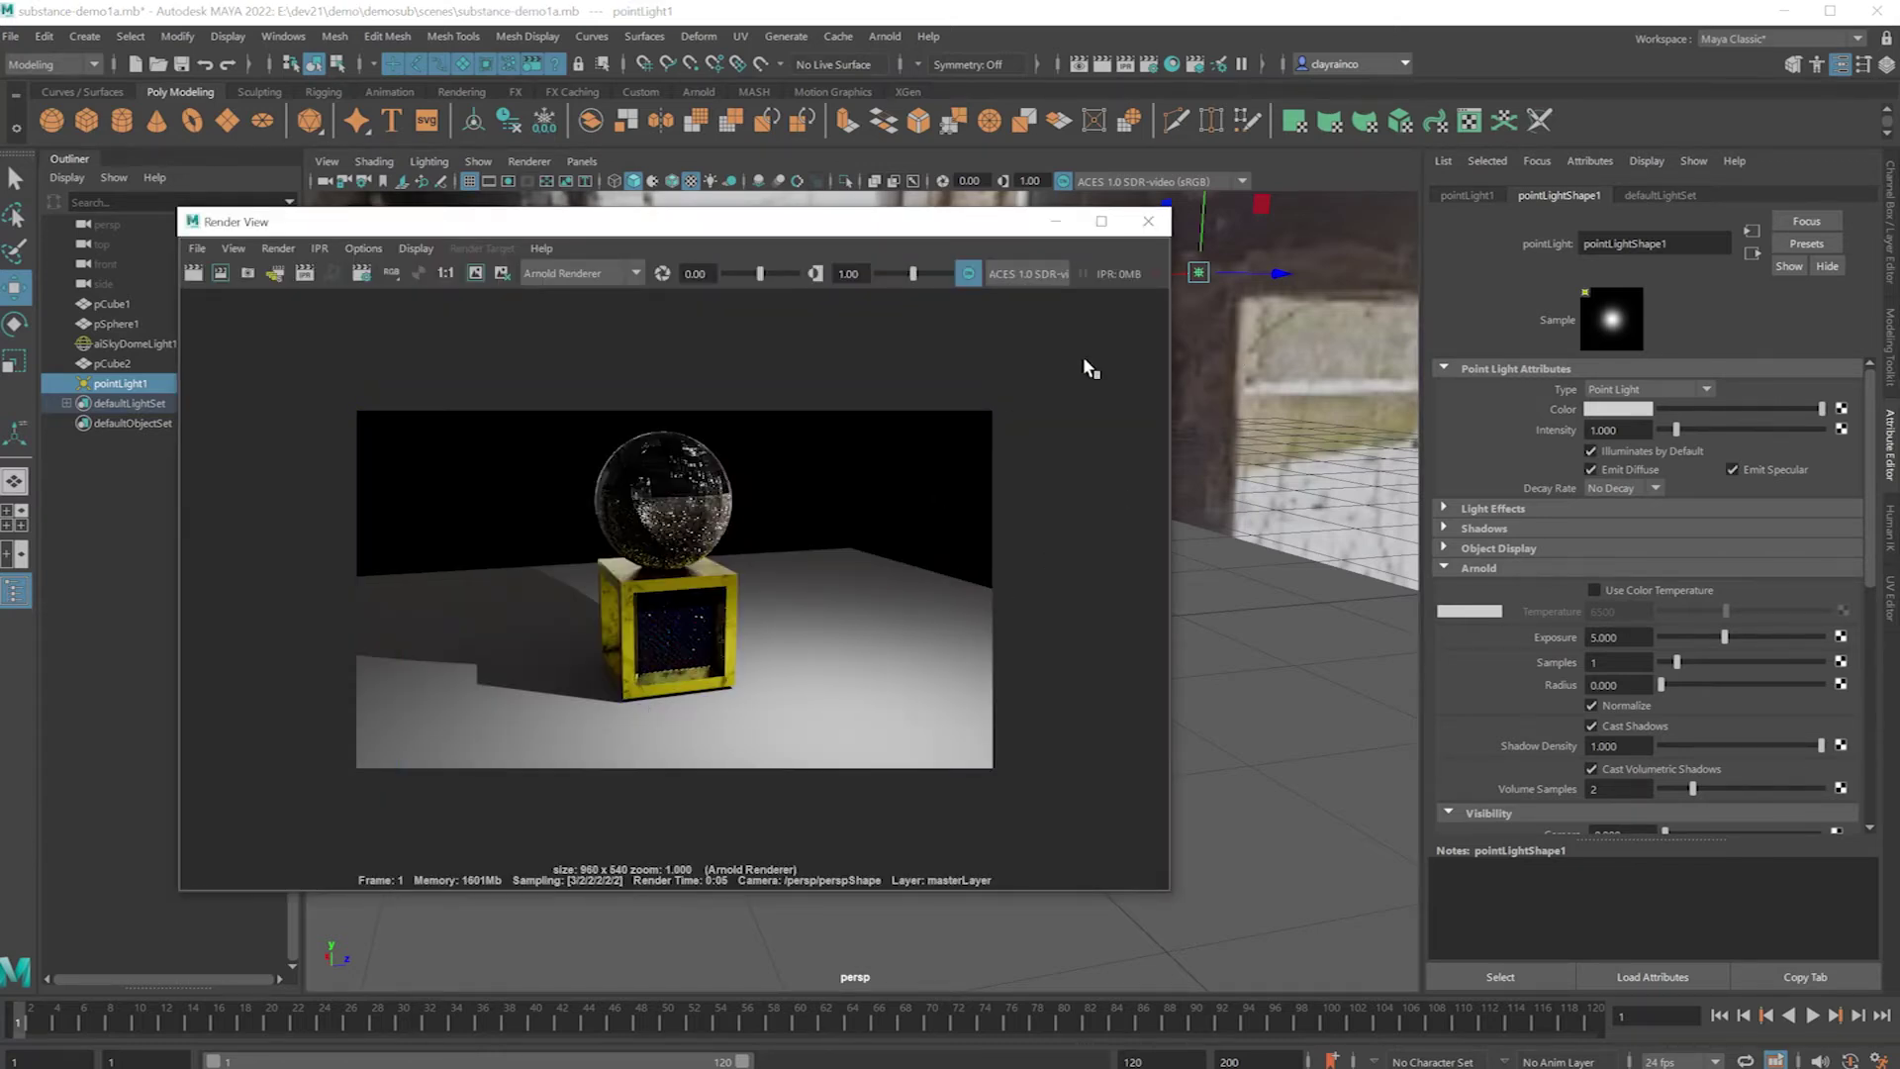
{"action": "left_click", "coordinate": [1149, 222]}
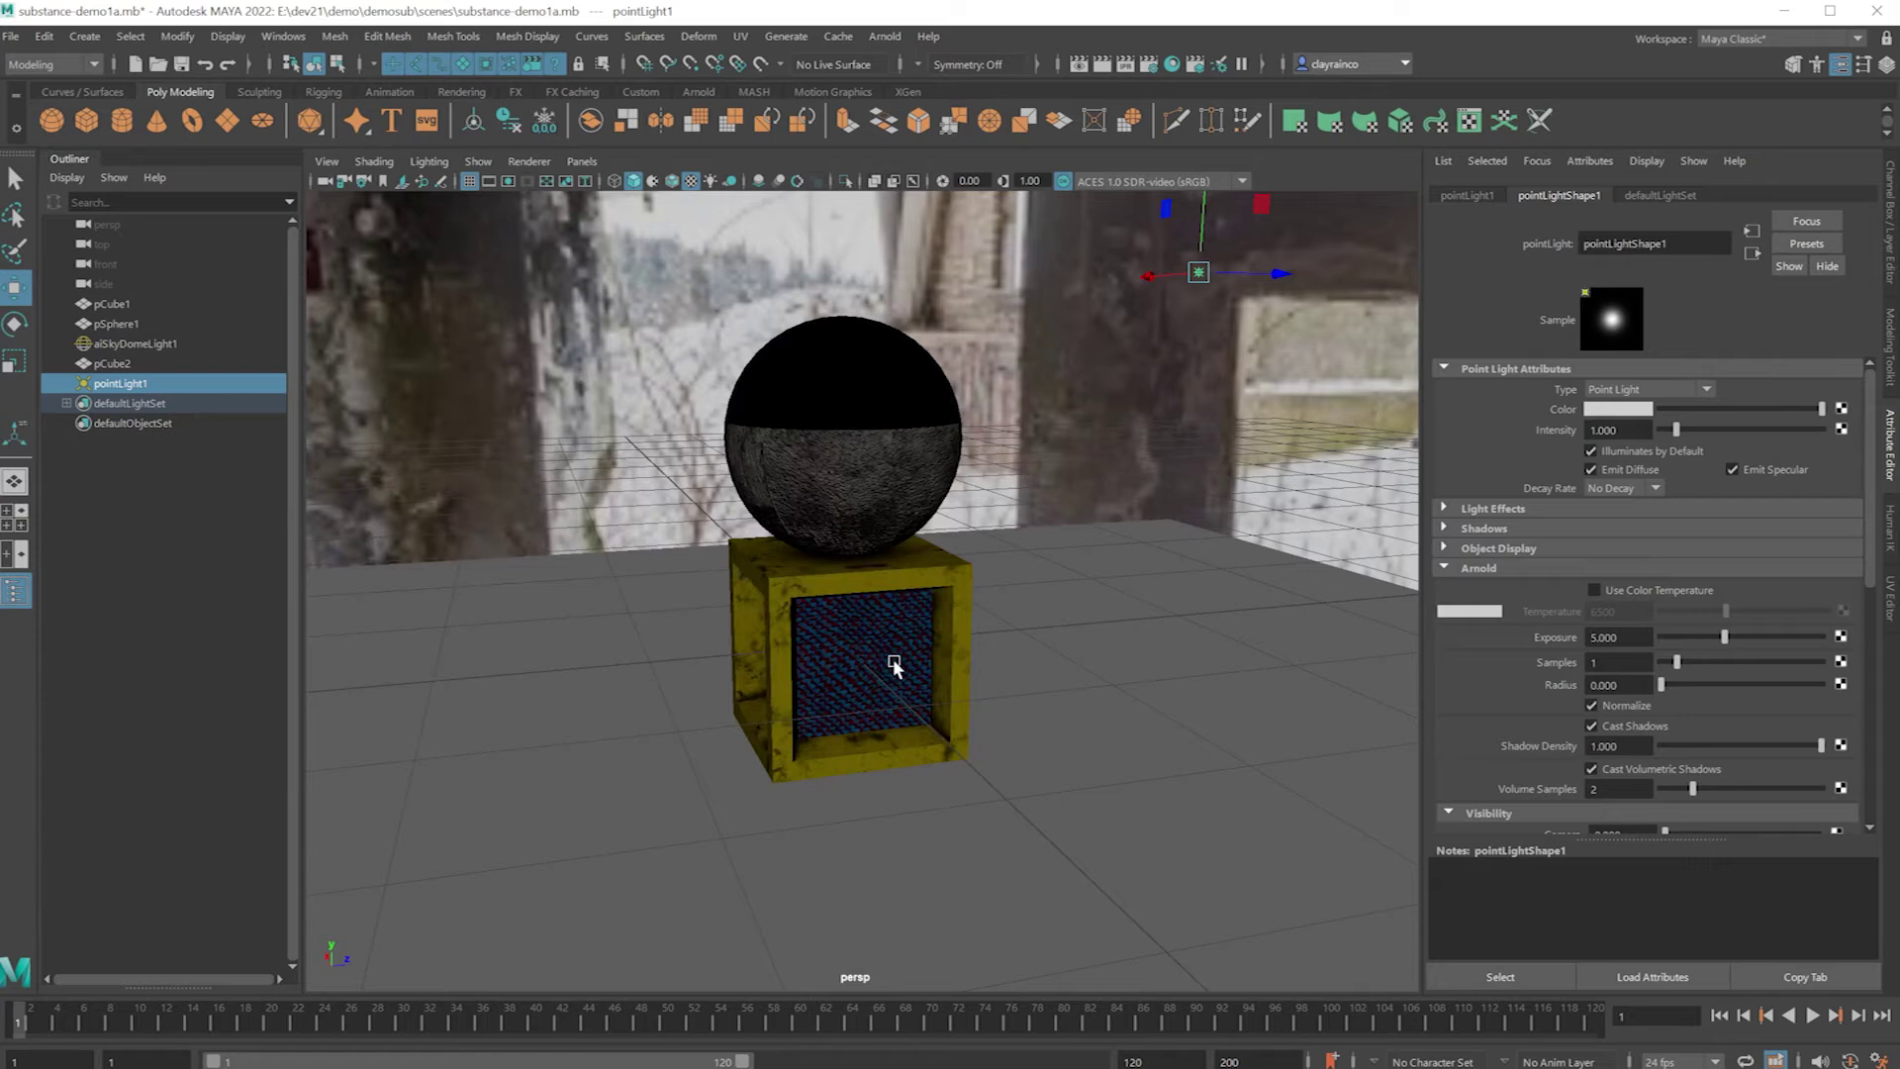
Duplicate the point light, move the copy to the opposite side of the sphere, and render the perspective view.
{"action": "left_click", "coordinate": [851, 748]}
{"action": "left_click_drag", "start_coordinate": [849, 744], "coordinate": [842, 732]}
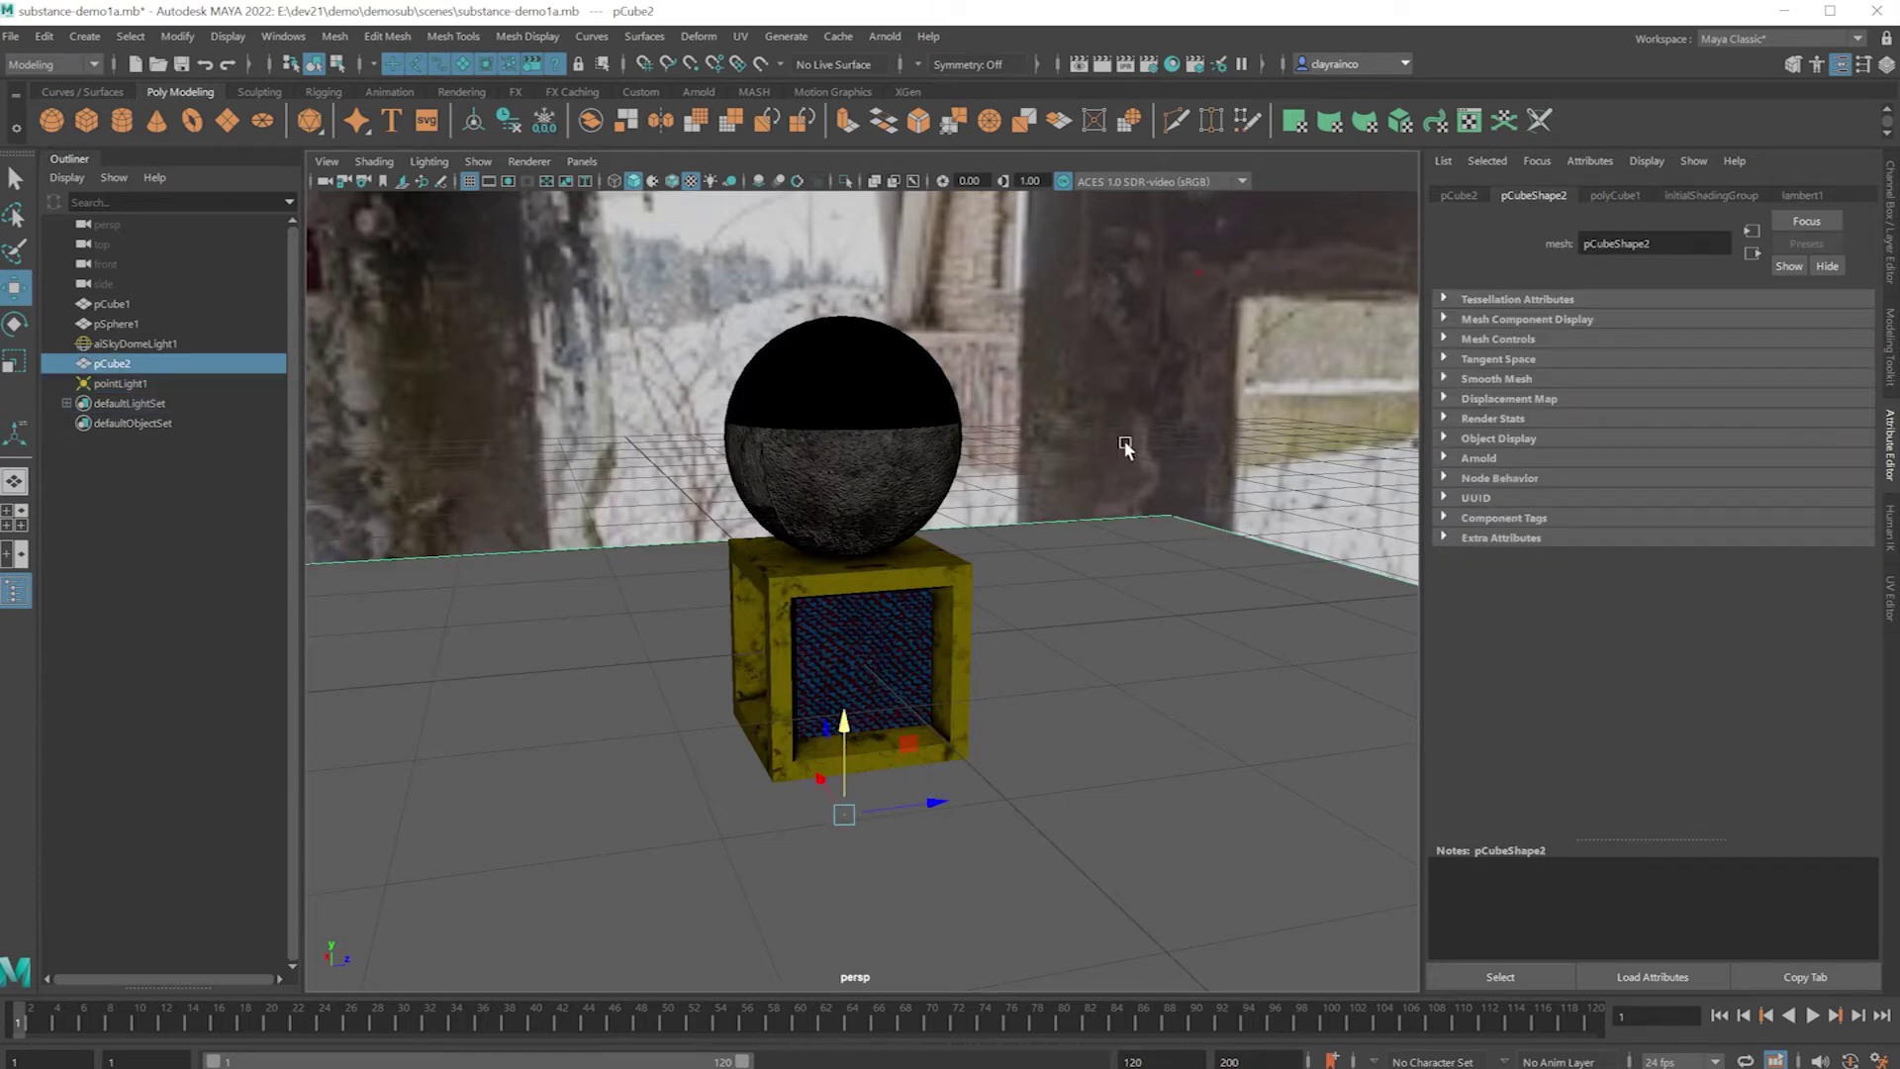
{"action": "left_click", "coordinate": [1197, 270]}
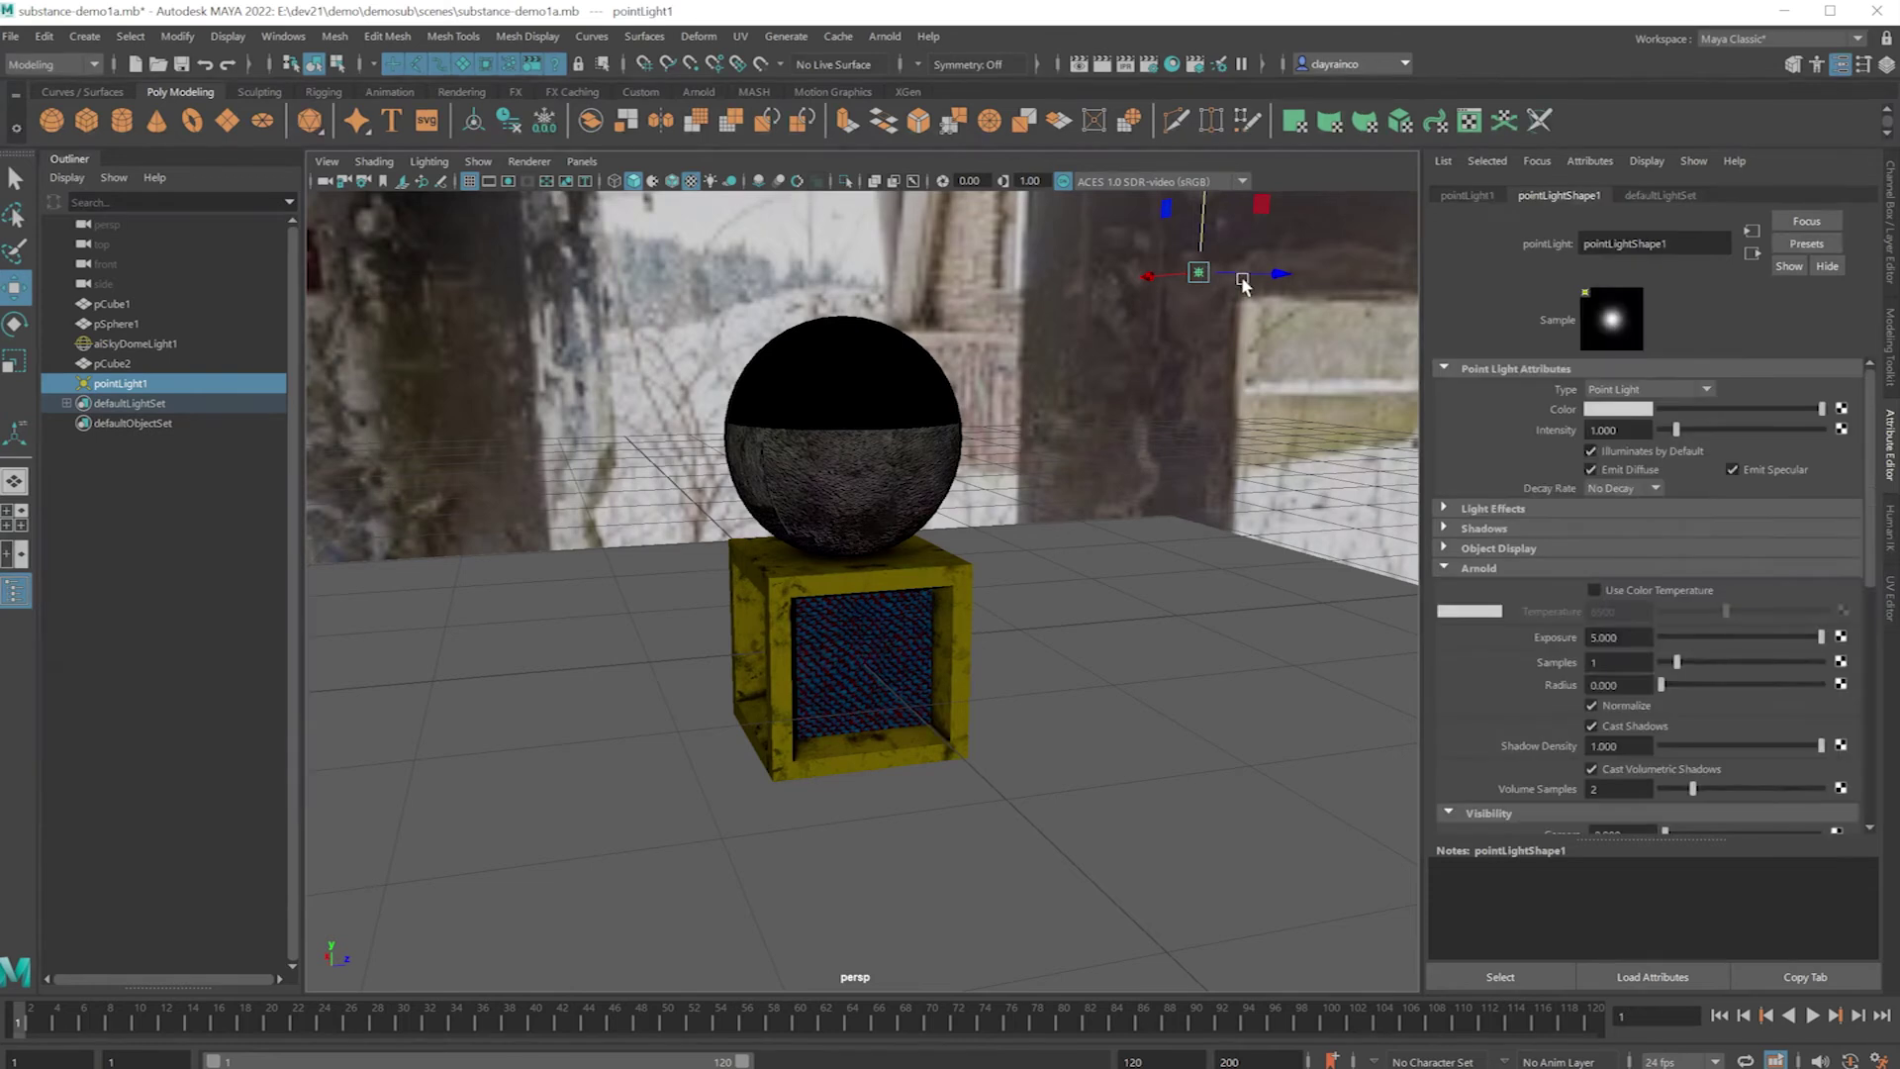
{"action": "key", "text": "ctrl+d"}
{"action": "left_click_drag", "start_coordinate": [1240, 277], "coordinate": [522, 371]}
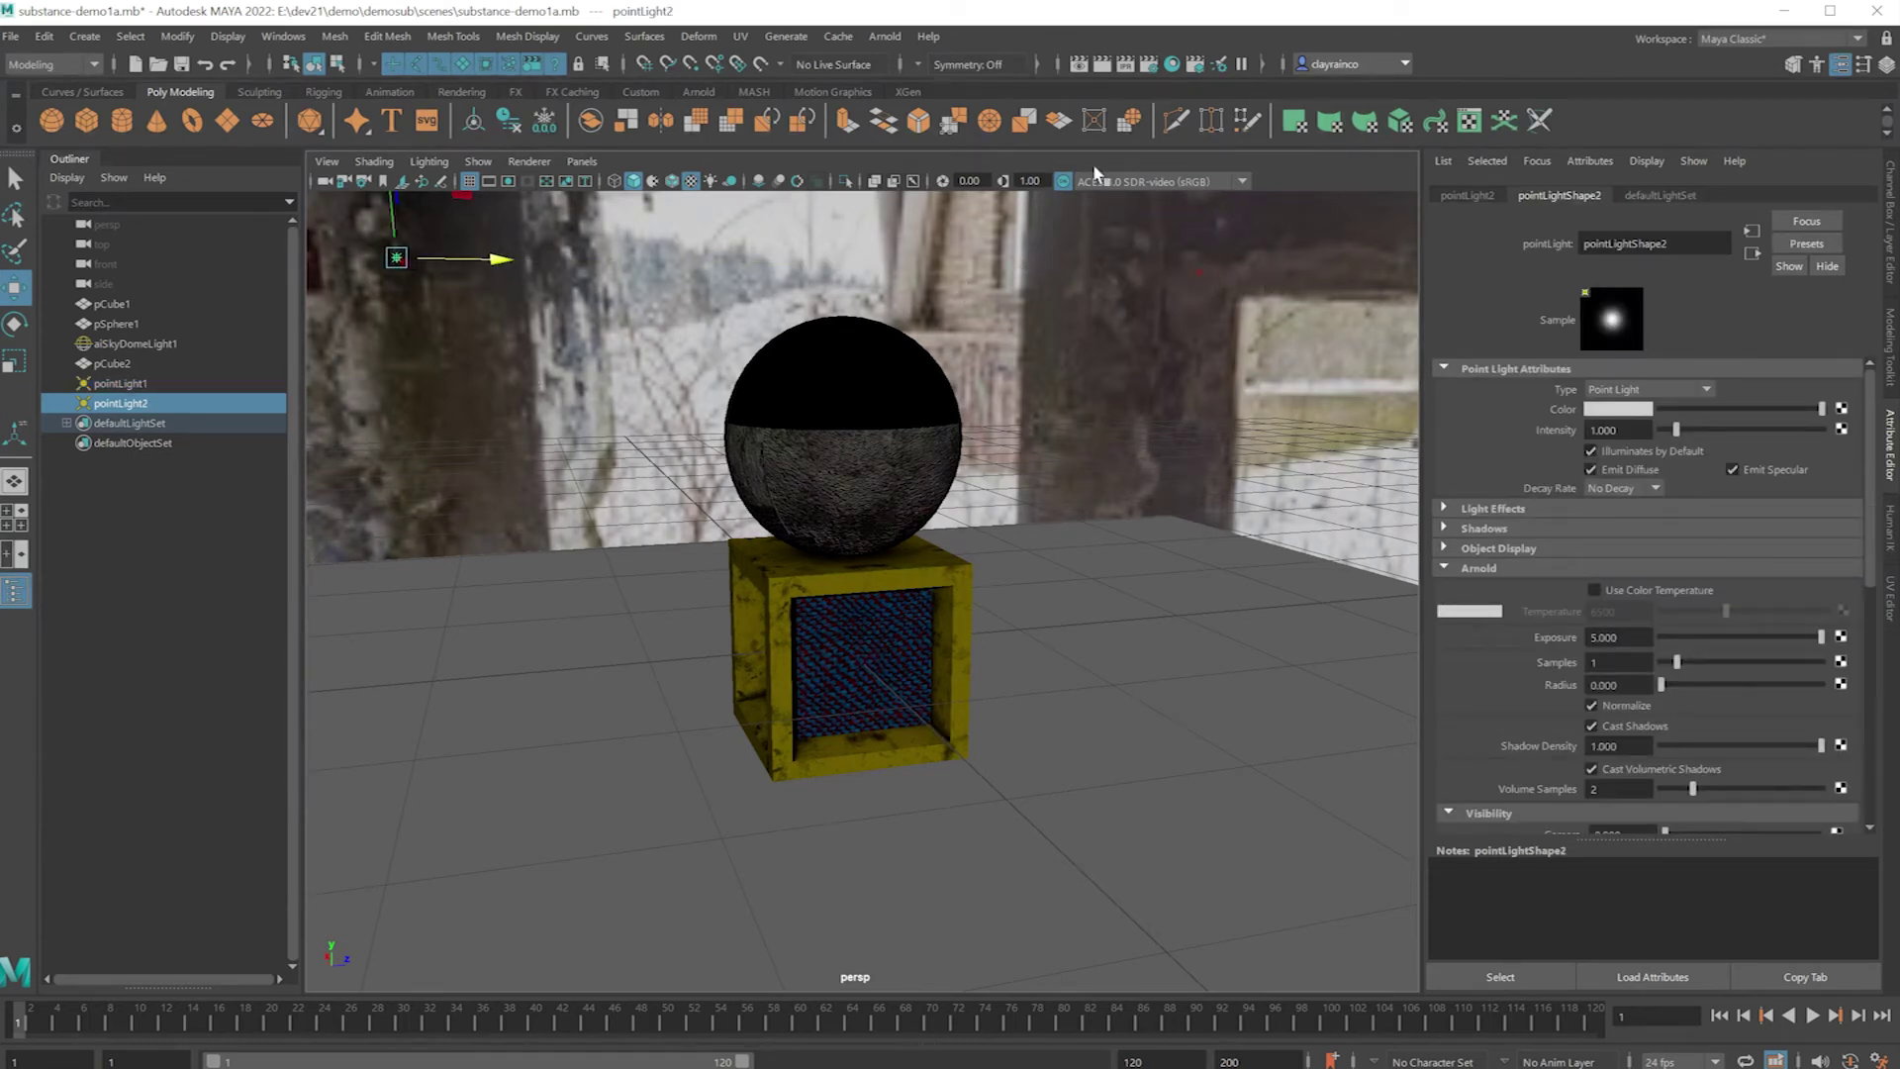
{"action": "left_click", "coordinate": [1101, 65]}
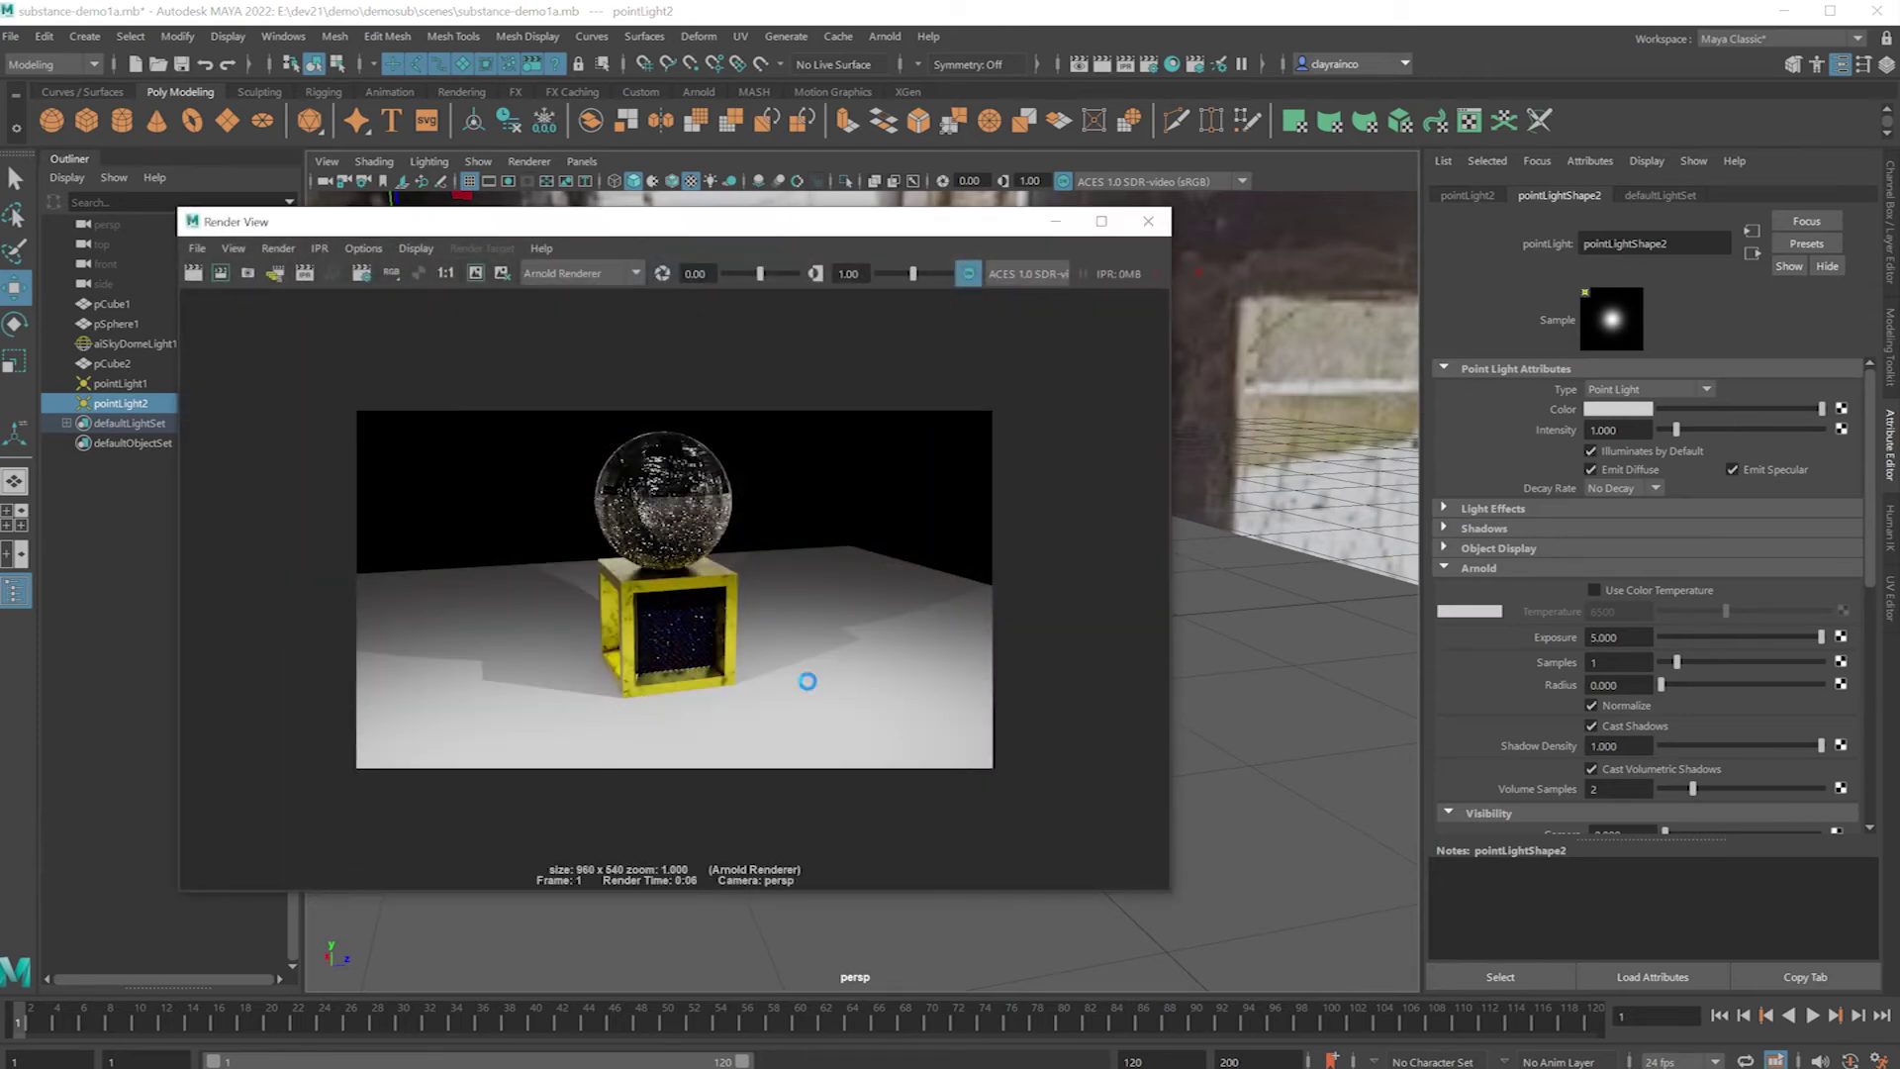
{"action": "left_click", "coordinate": [1154, 223]}
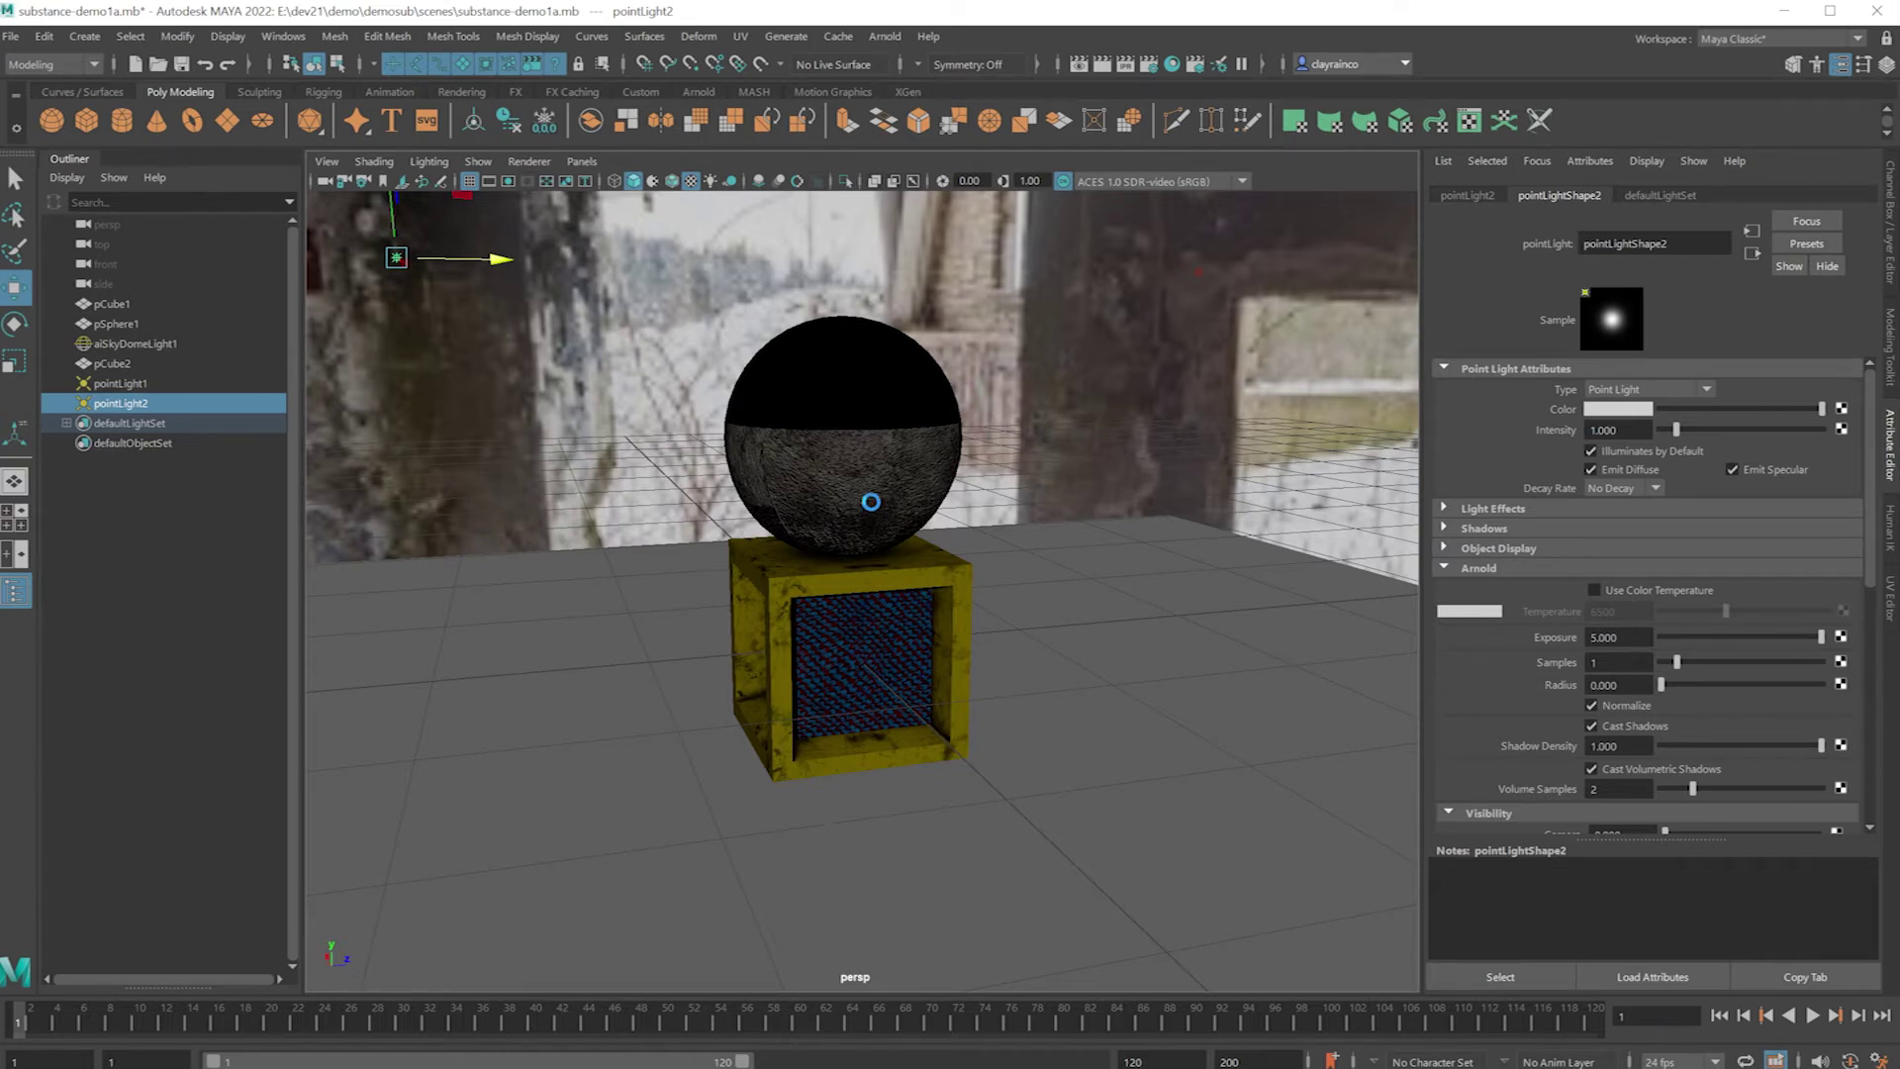
Rename the crate's two Arnold materials as aiStandardSurface3box and aiStandardSurface4inside.
{"action": "left_click", "coordinate": [967, 584]}
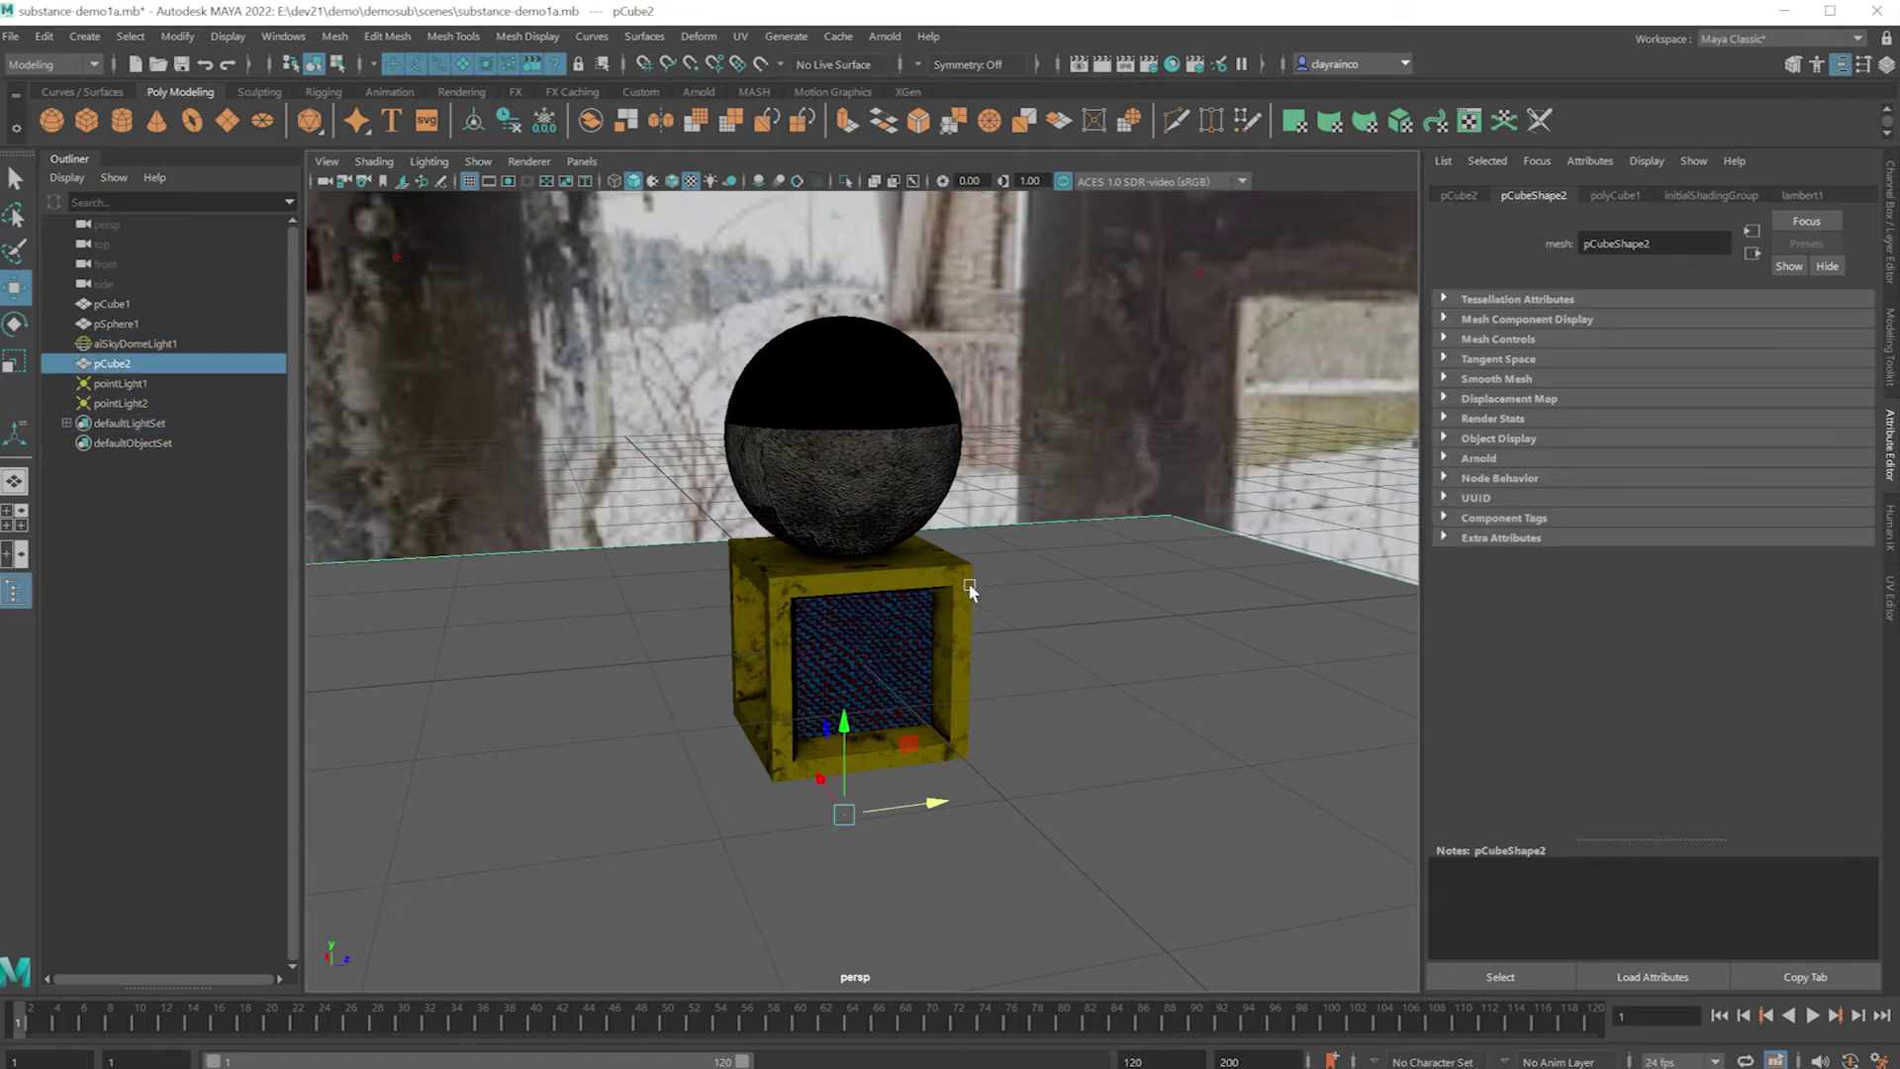
{"action": "left_click", "coordinate": [829, 485]}
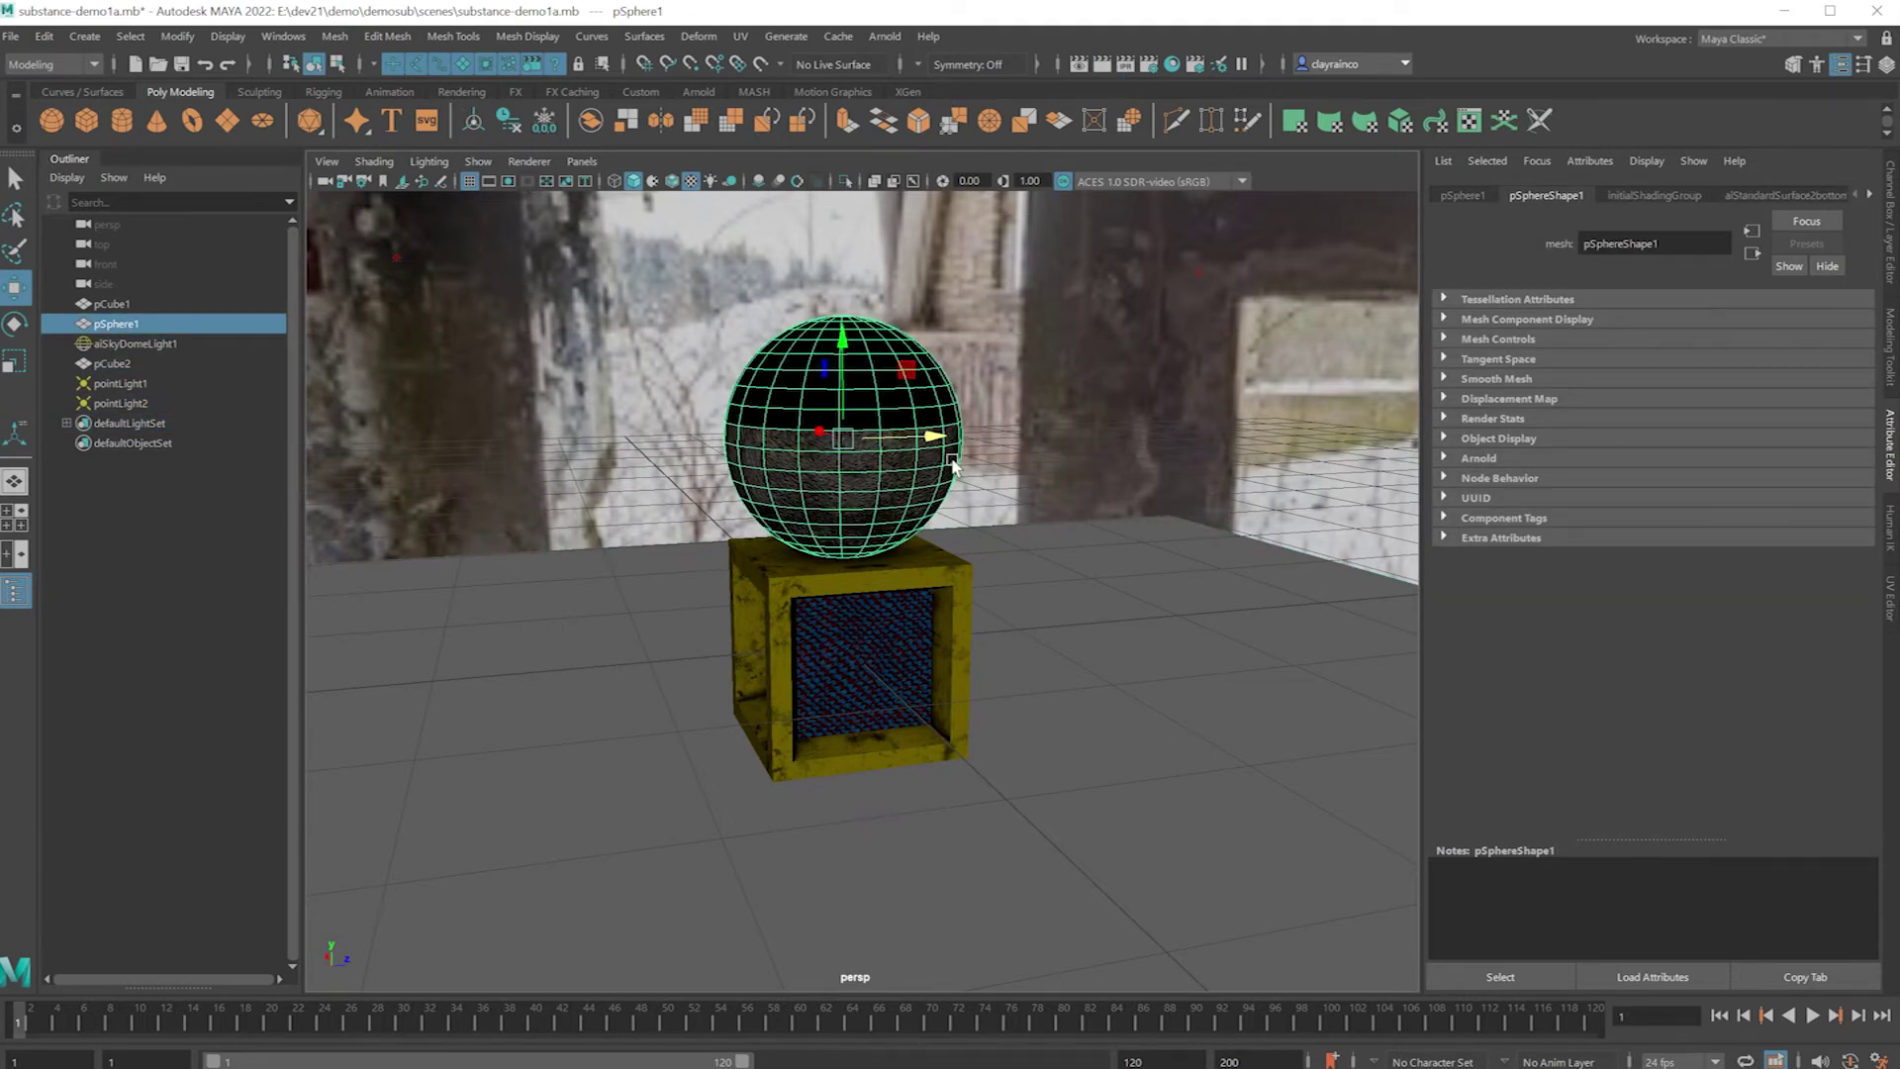
{"action": "left_click", "coordinate": [864, 655]}
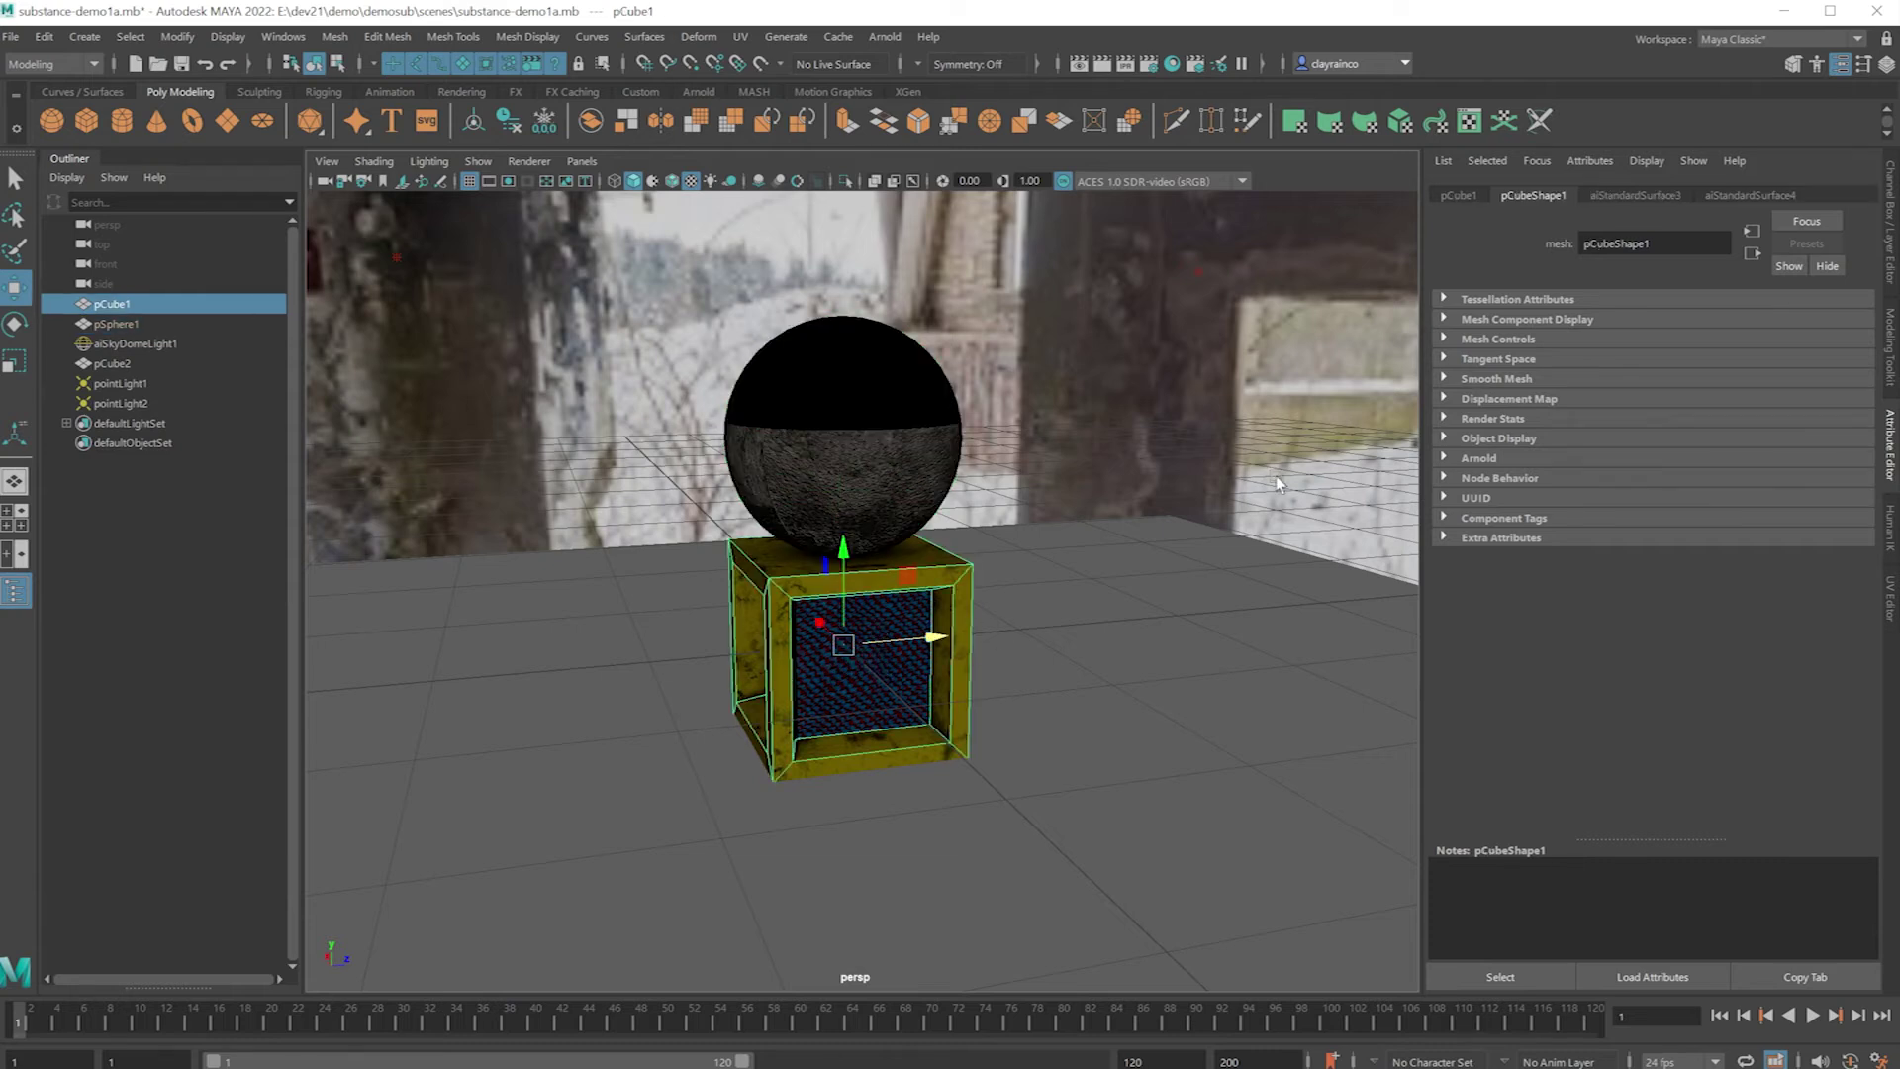
{"action": "left_click", "coordinate": [1647, 196]}
{"action": "left_click", "coordinate": [1691, 244]}
{"action": "type", "text": "box"}
{"action": "key", "text": "Return"}
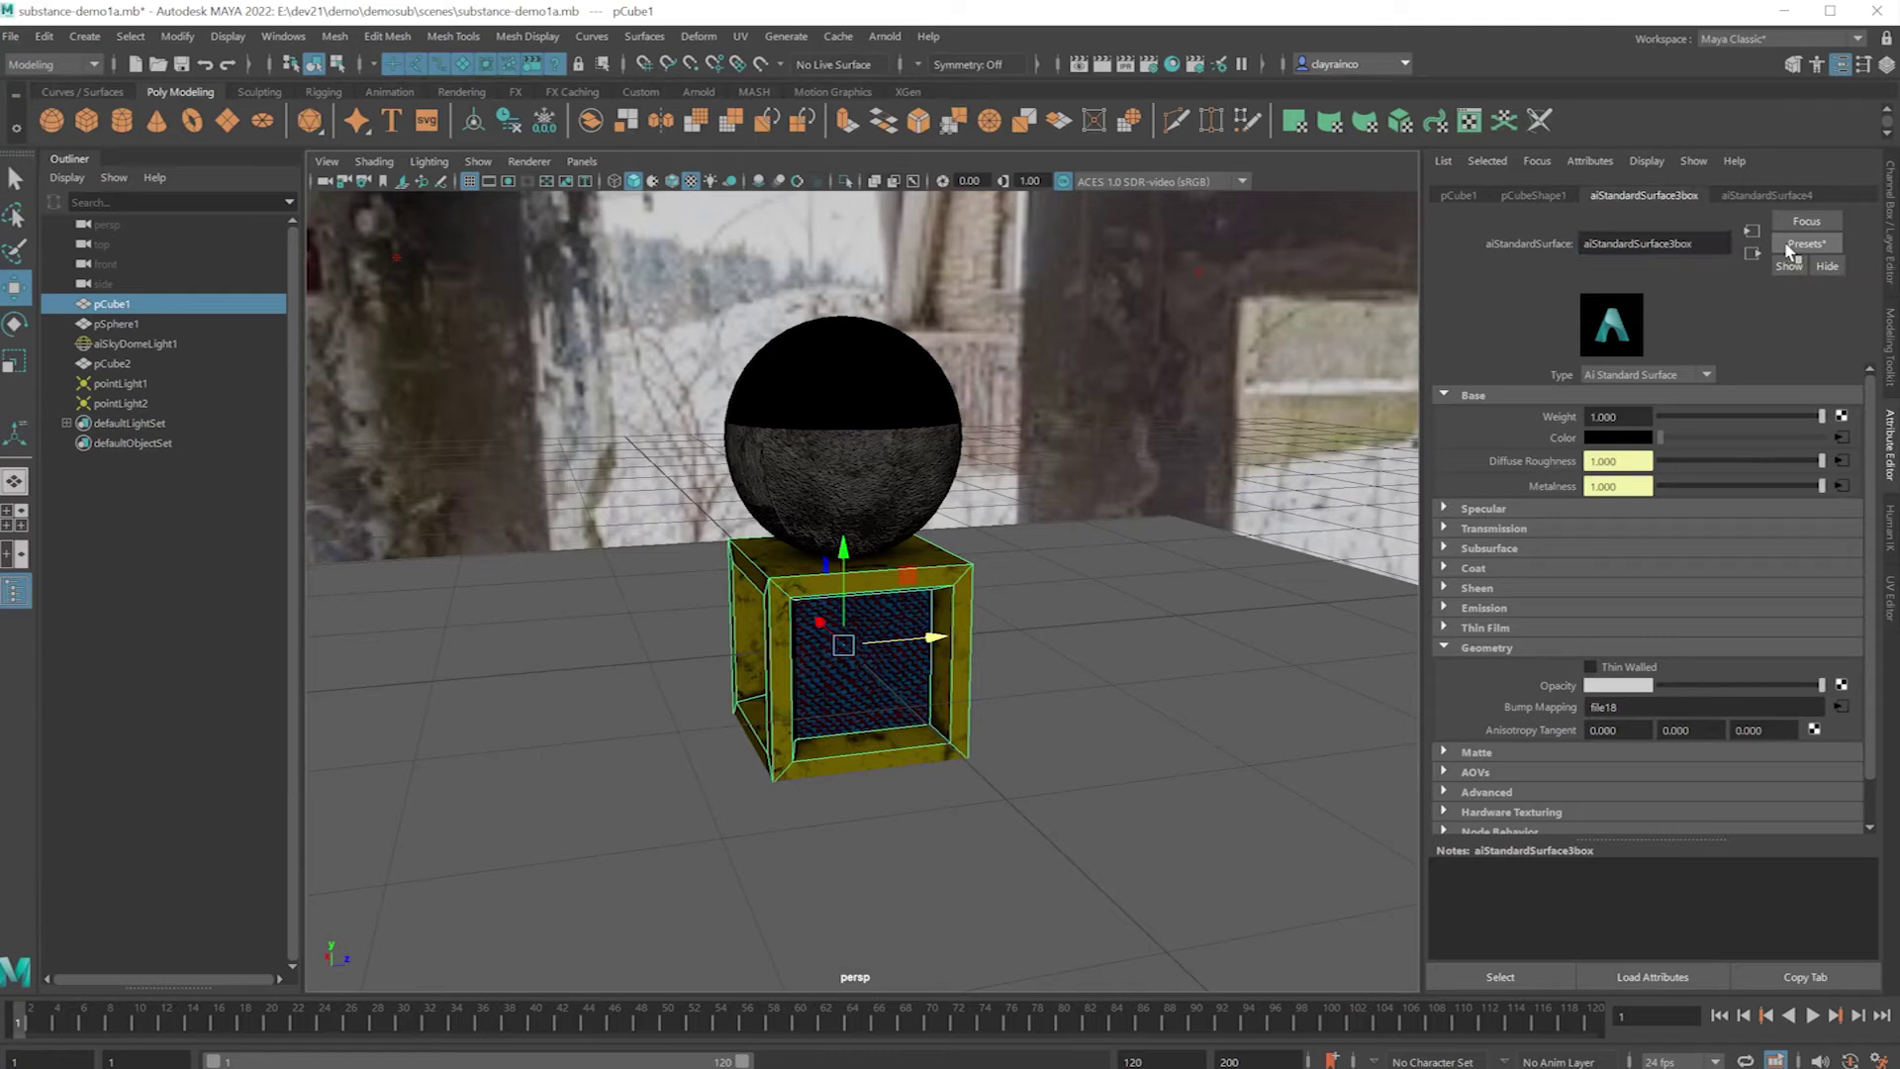
{"action": "left_click", "coordinate": [1760, 194]}
{"action": "left_click", "coordinate": [1682, 243]}
{"action": "type", "text": "inside"}
{"action": "key", "text": "Return"}
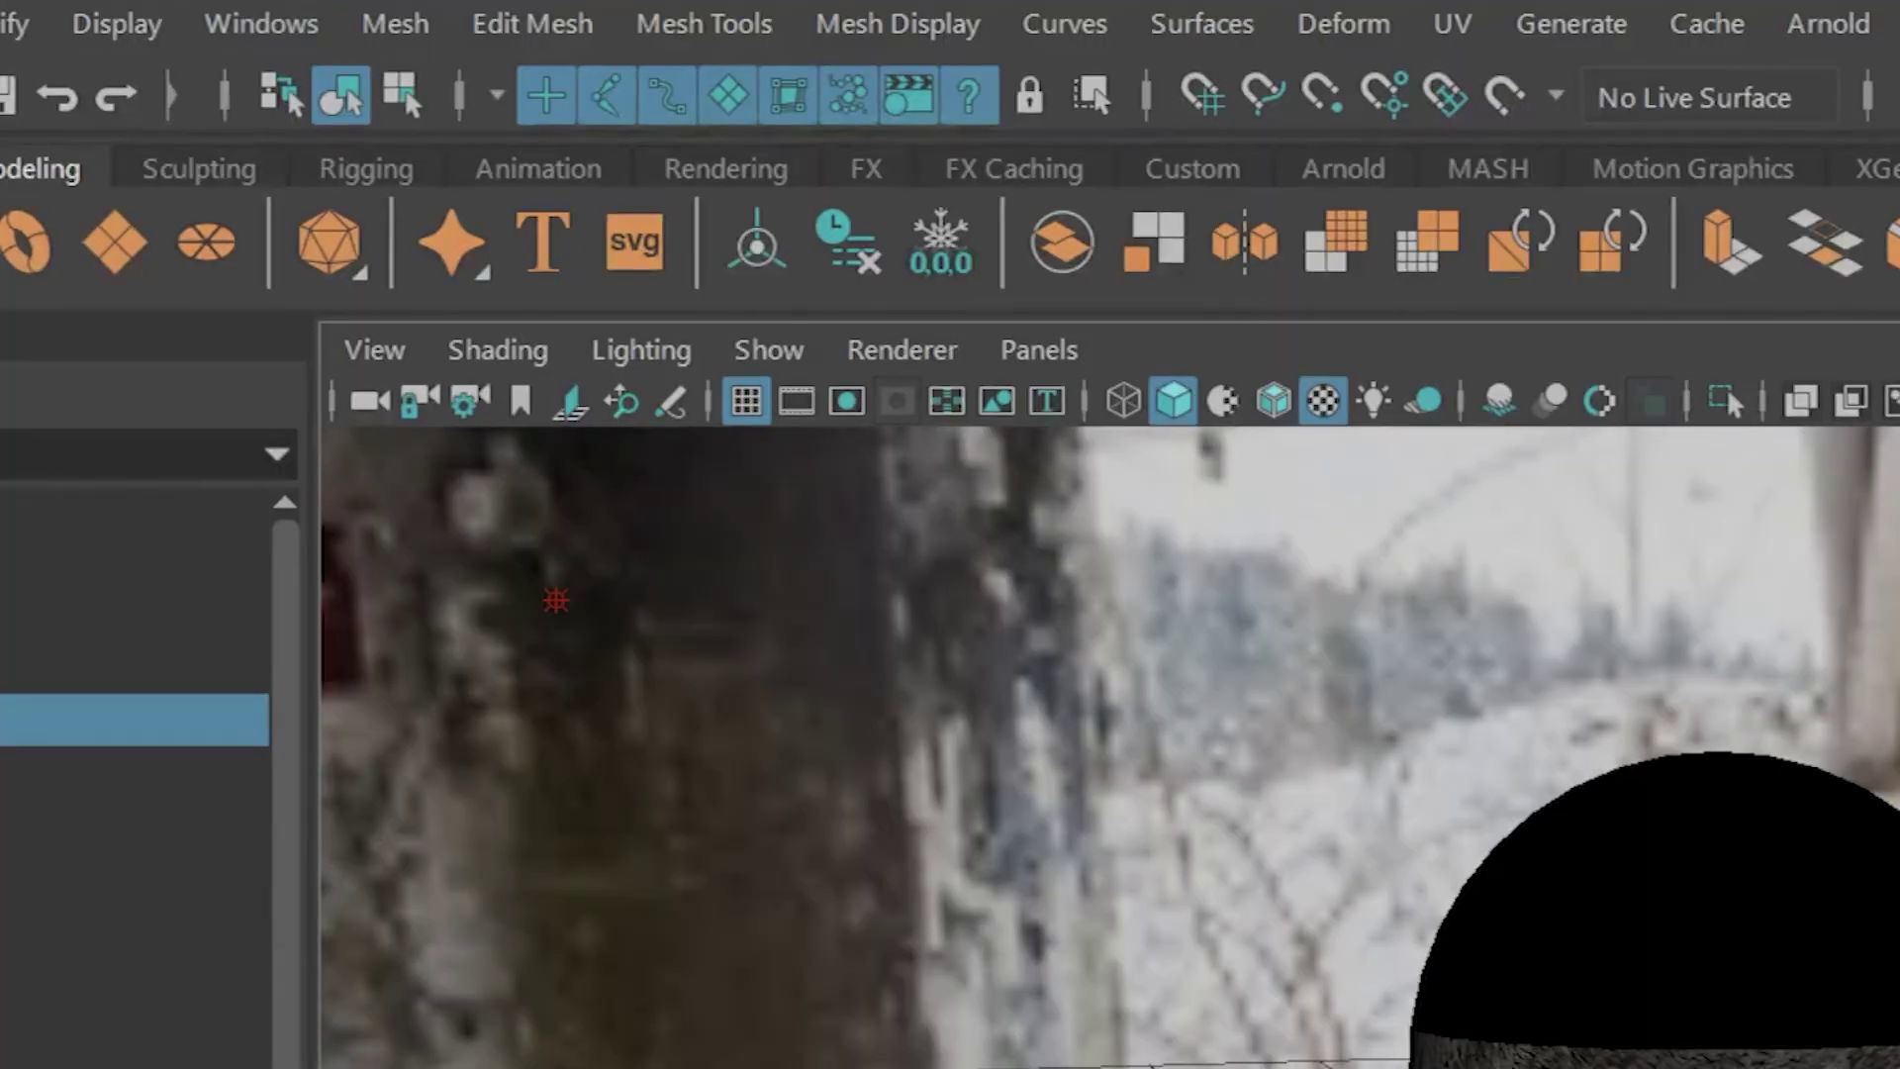
Open the Hypershade and graph the node network of the aiStandardSurface4inside material.
{"action": "left_click", "coordinate": [252, 25]}
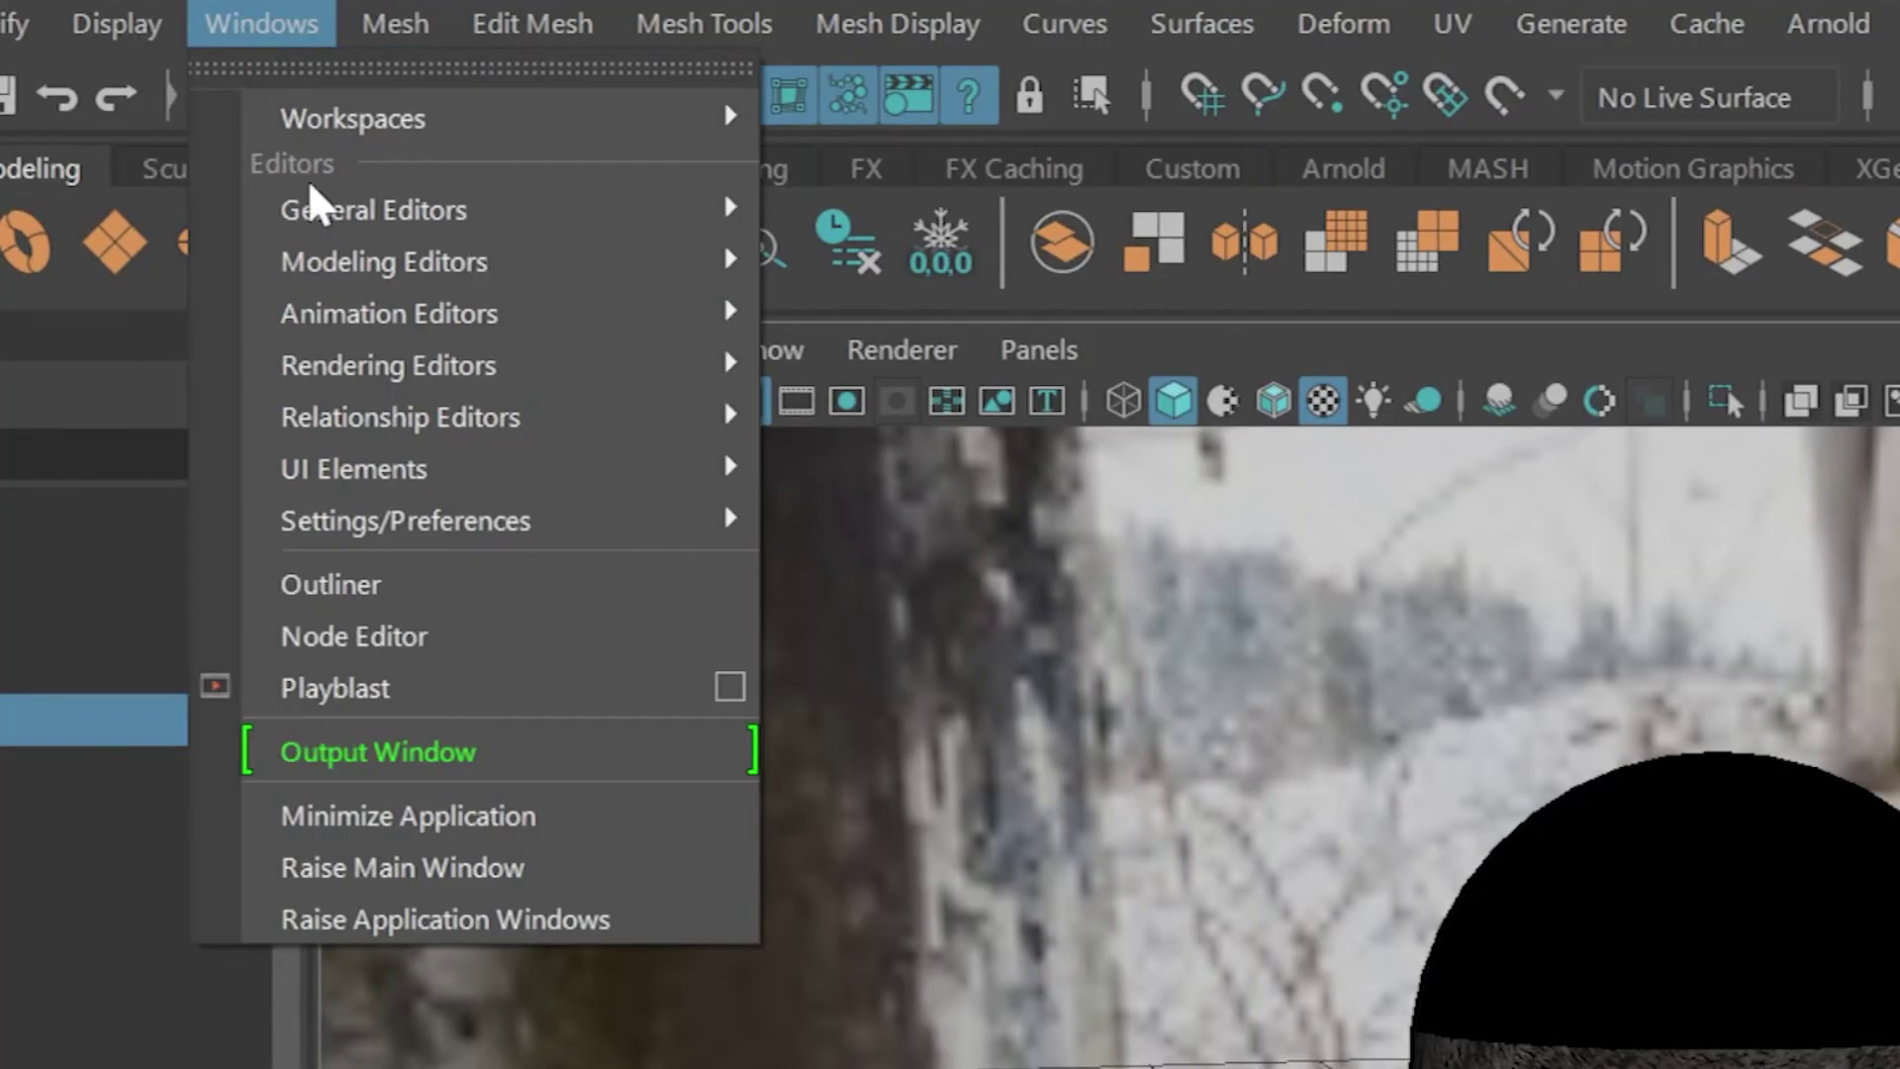
{"action": "mouse_move", "coordinate": [371, 393]}
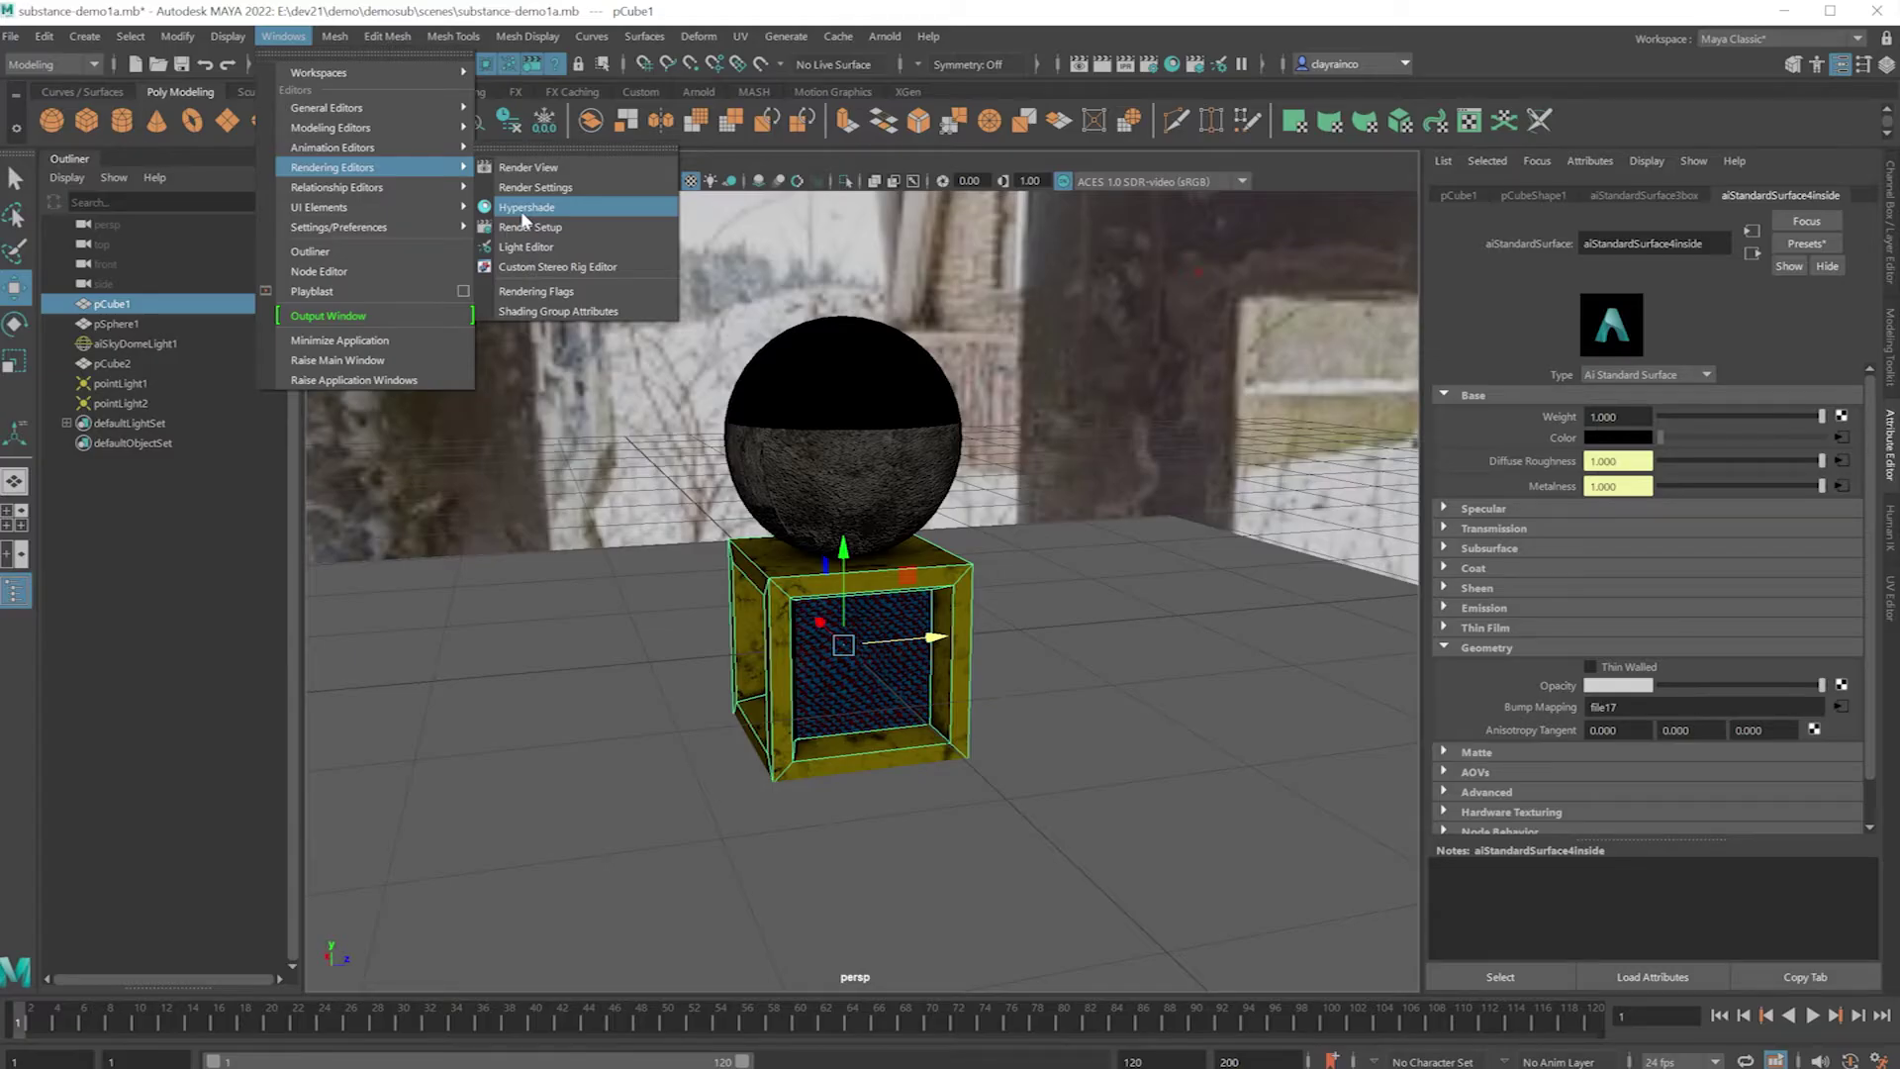
{"action": "left_click", "coordinate": [525, 208]}
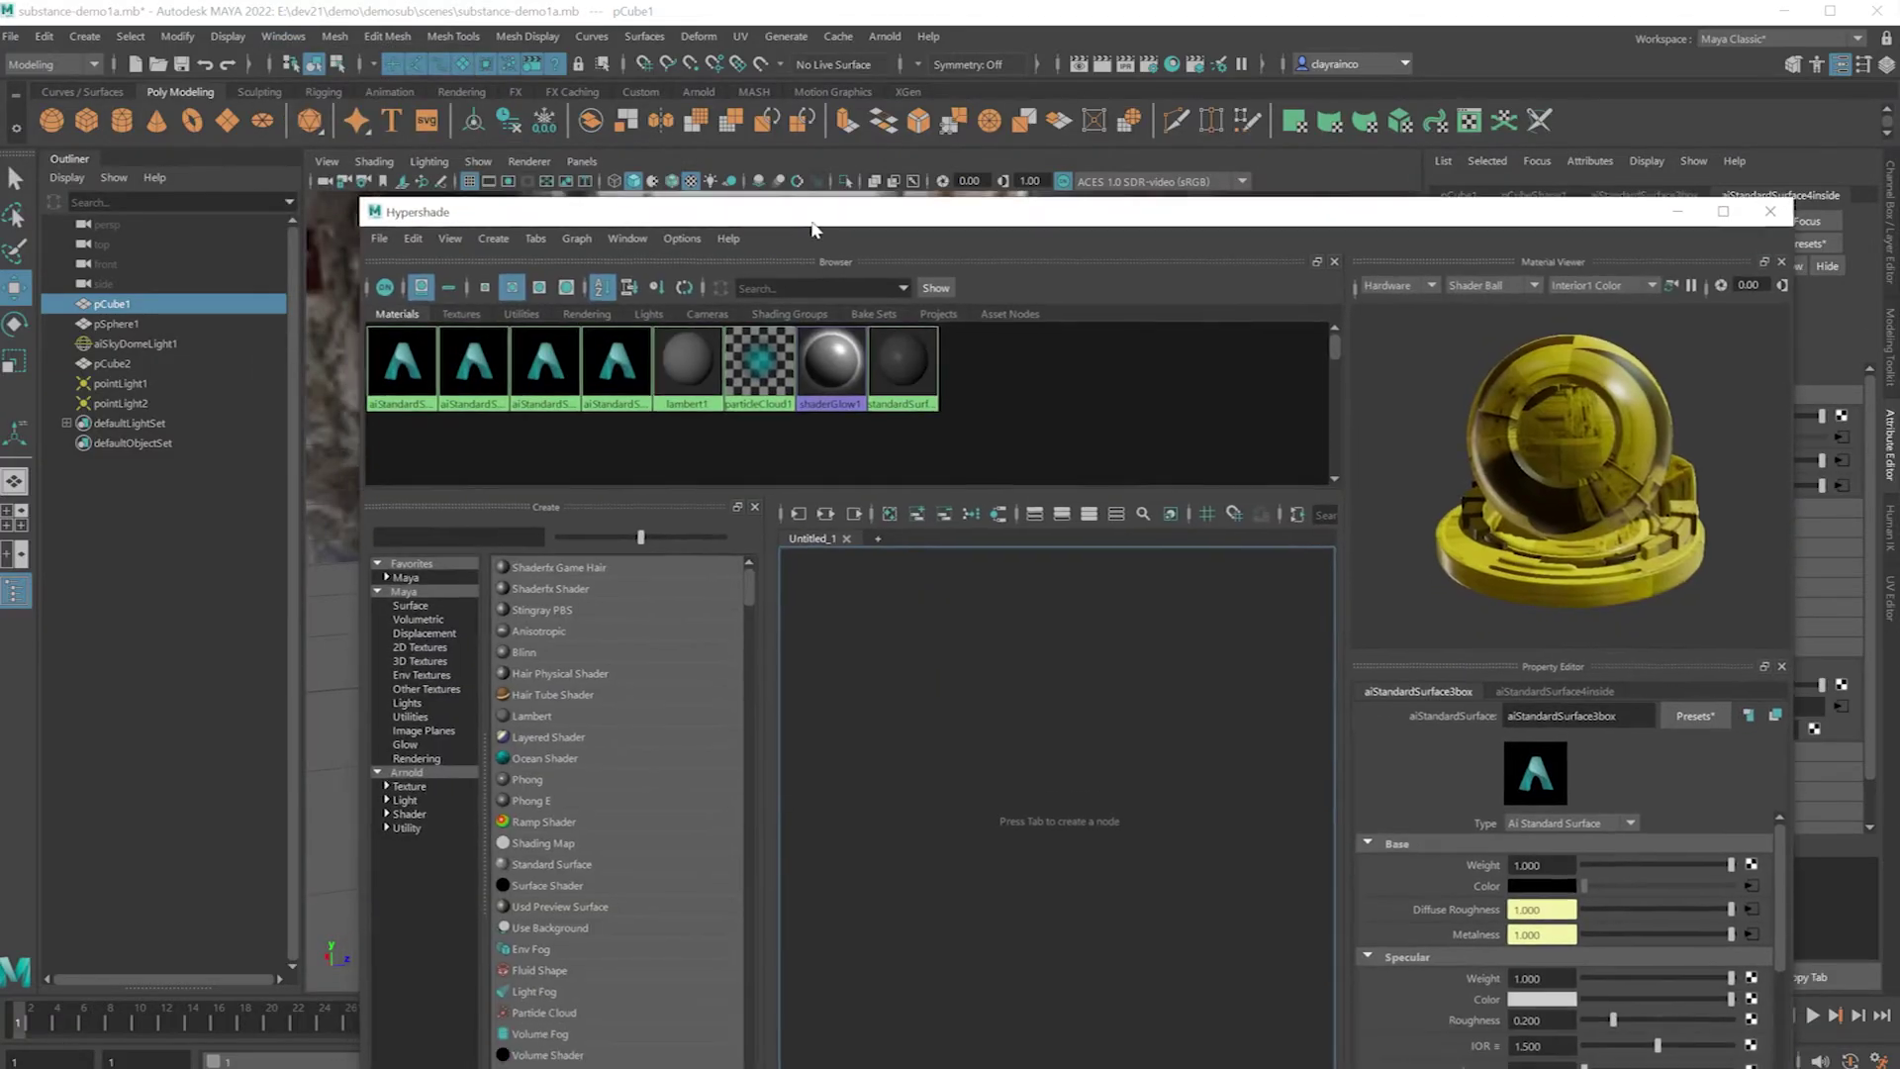
{"action": "left_click_drag", "start_coordinate": [812, 228], "coordinate": [824, 218]}
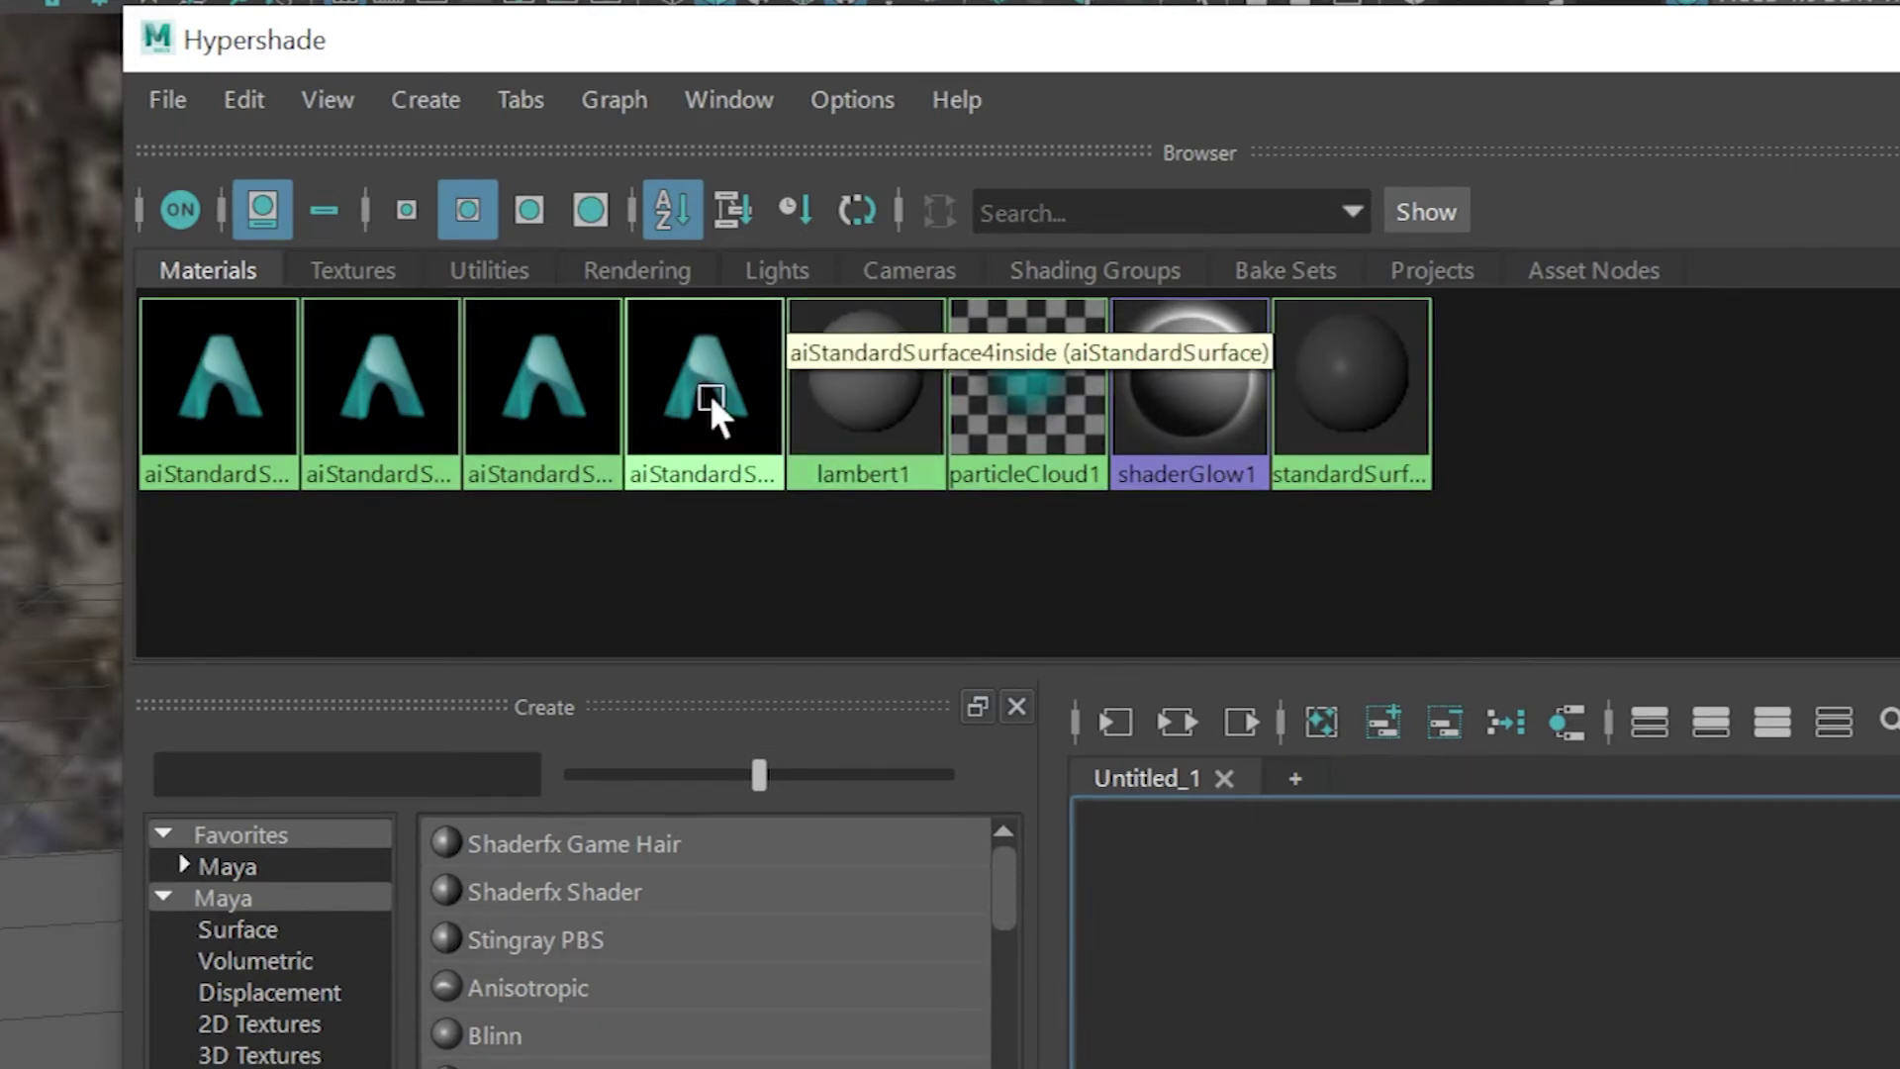
{"action": "right_click_drag", "start_coordinate": [710, 394], "coordinate": [755, 537]}
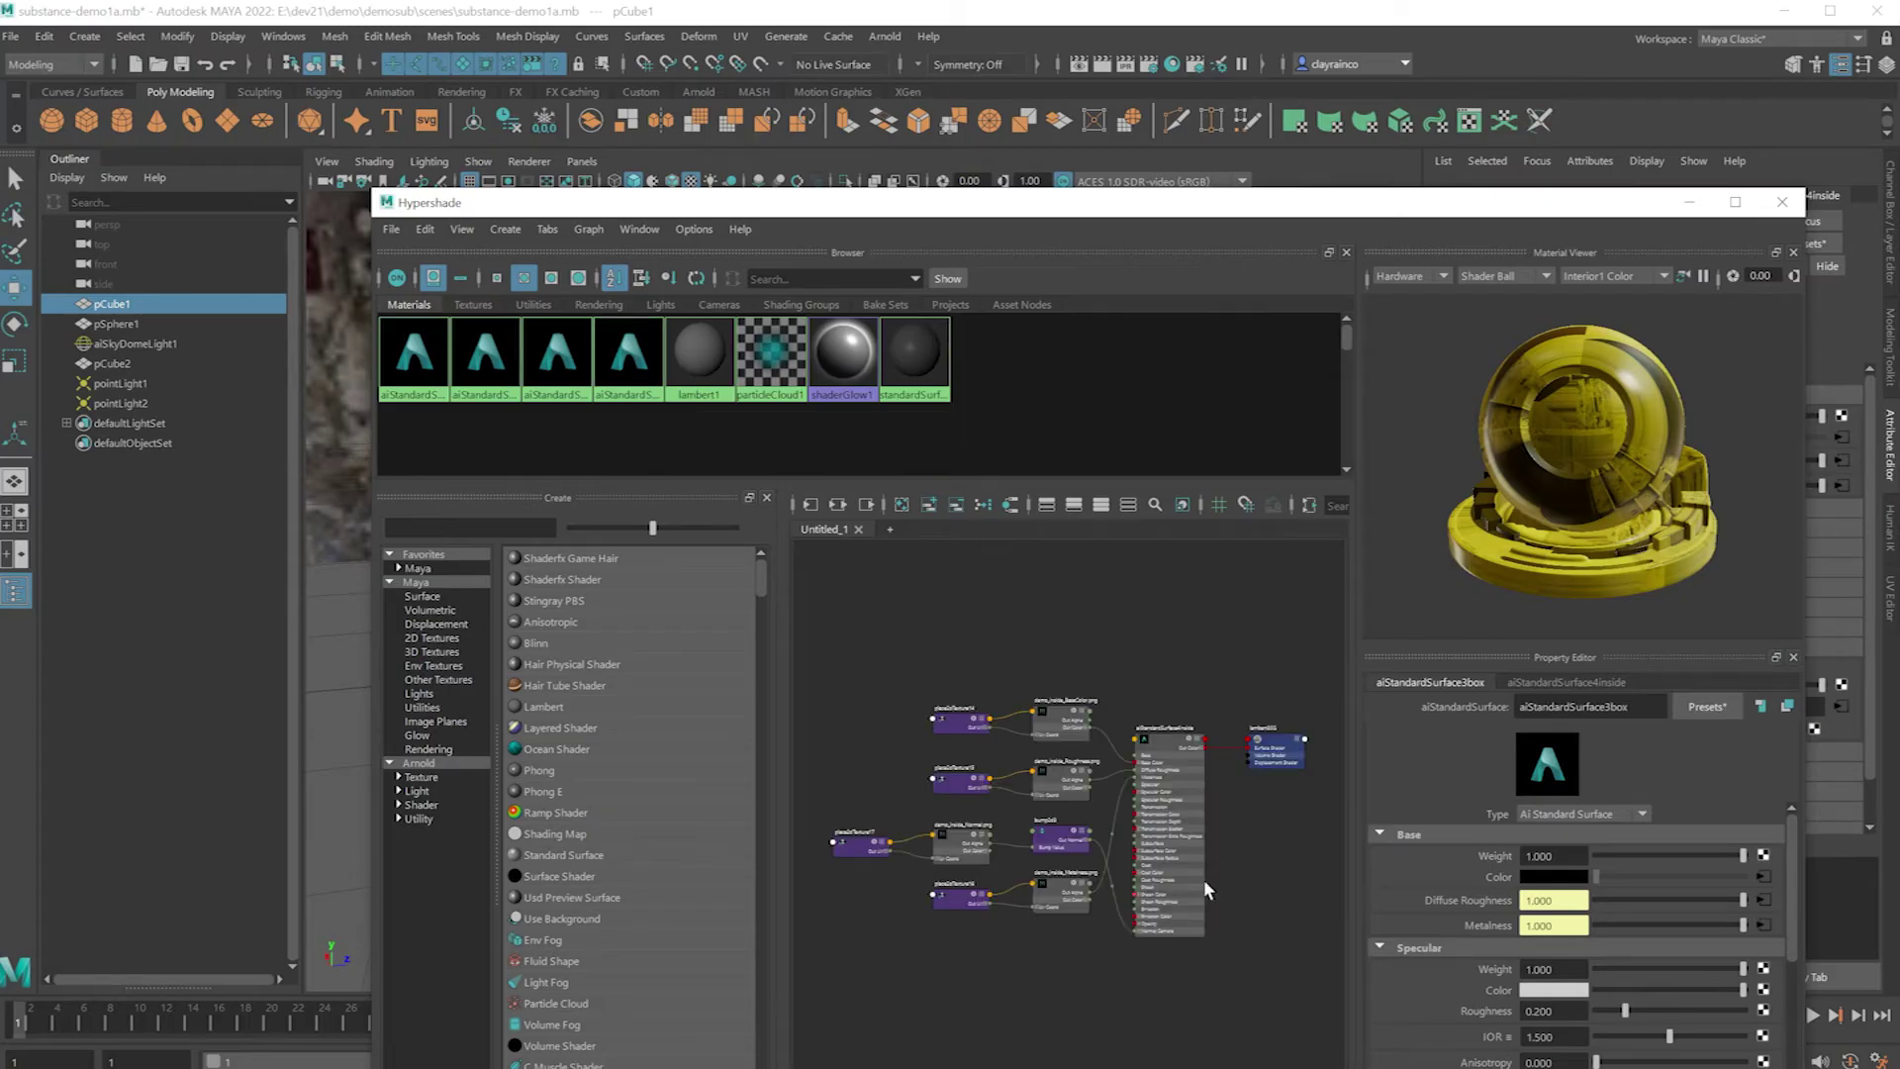
Examine how the texture and bump nodes connect to the aiStandardSurface4inside material.
{"action": "mouse_move", "coordinate": [1082, 683]}
{"action": "middle_mouse_down"}
{"action": "mouse_move", "coordinate": [1001, 645]}
{"action": "mouse_move", "coordinate": [1018, 687]}
{"action": "mouse_move", "coordinate": [1137, 649]}
{"action": "mouse_move", "coordinate": [1090, 658]}
{"action": "mouse_move", "coordinate": [1089, 682]}
{"action": "middle_mouse_up"}
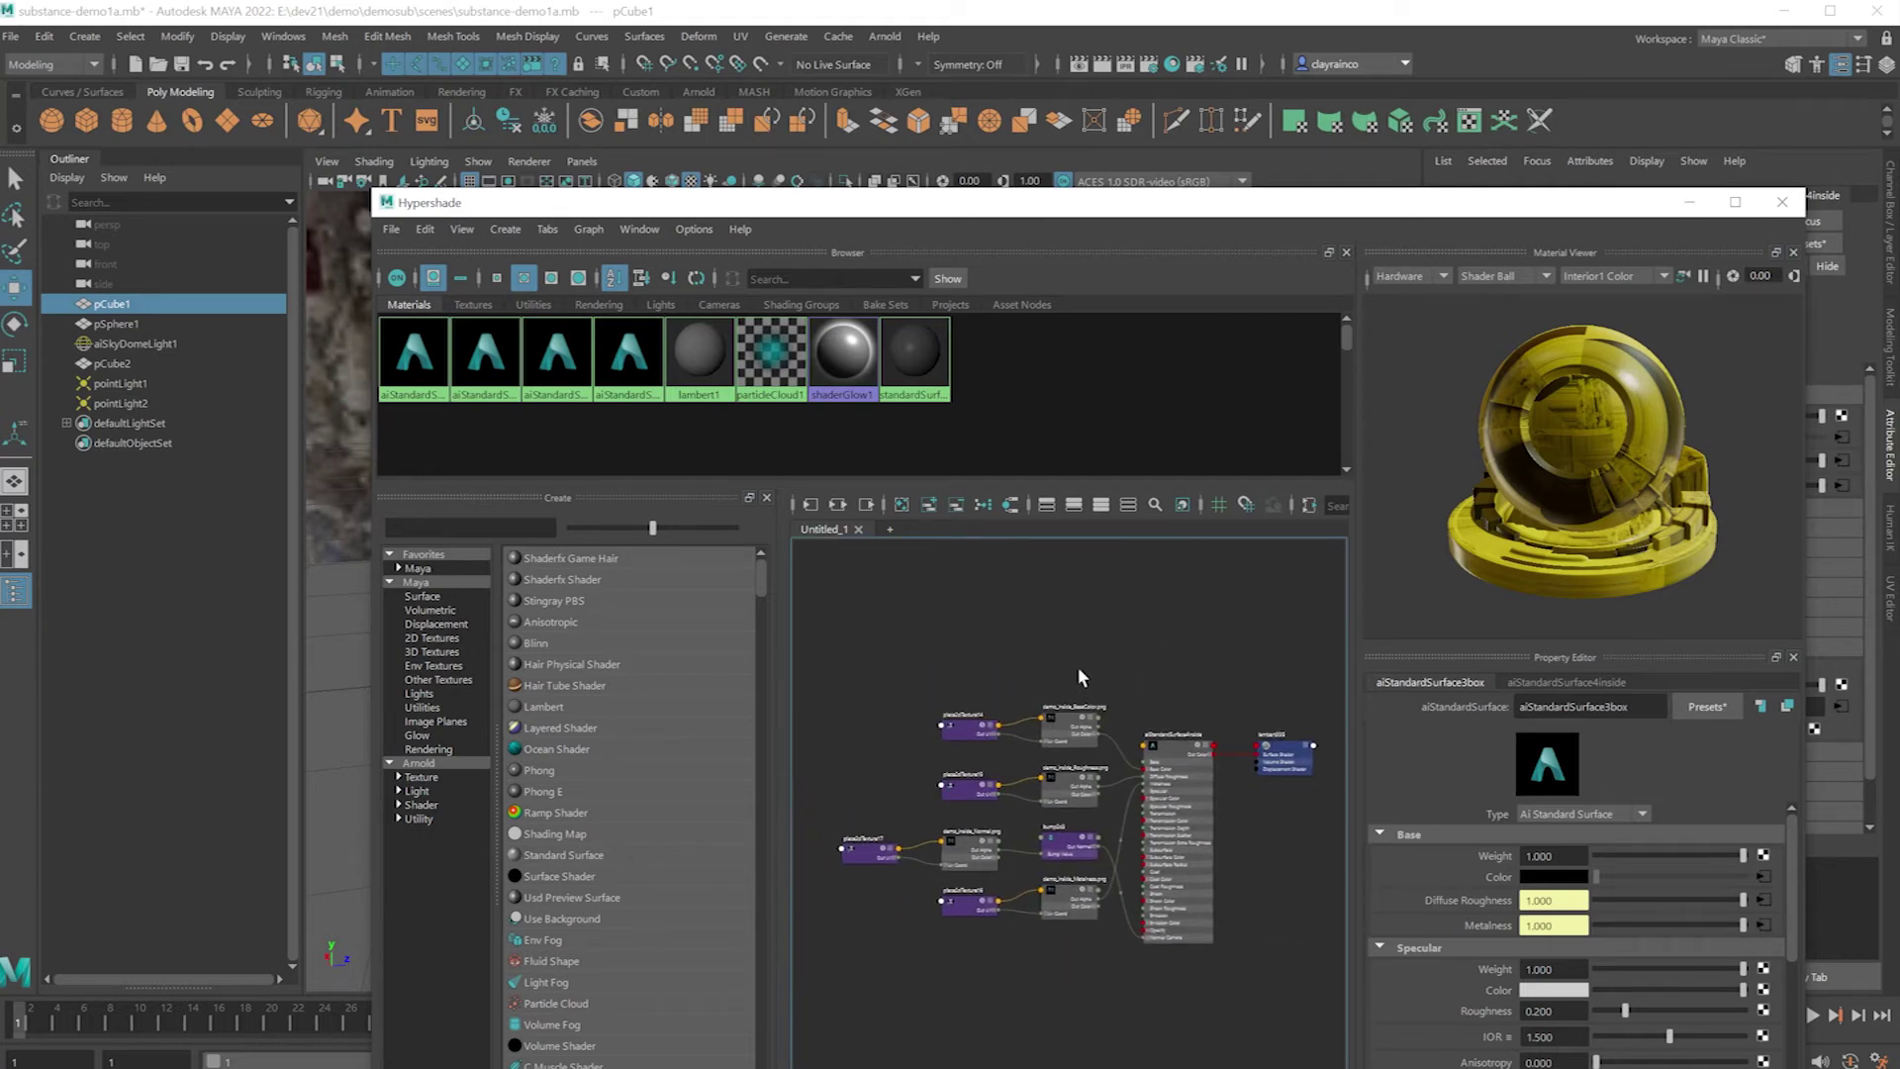
{"action": "scroll", "coordinate": [1077, 667], "scroll_direction": "up", "scroll_amount": 2}
{"action": "middle_click_drag", "start_coordinate": [1060, 614], "coordinate": [1132, 606]}
{"action": "scroll", "coordinate": [1128, 640], "scroll_direction": "down", "scroll_amount": 4}
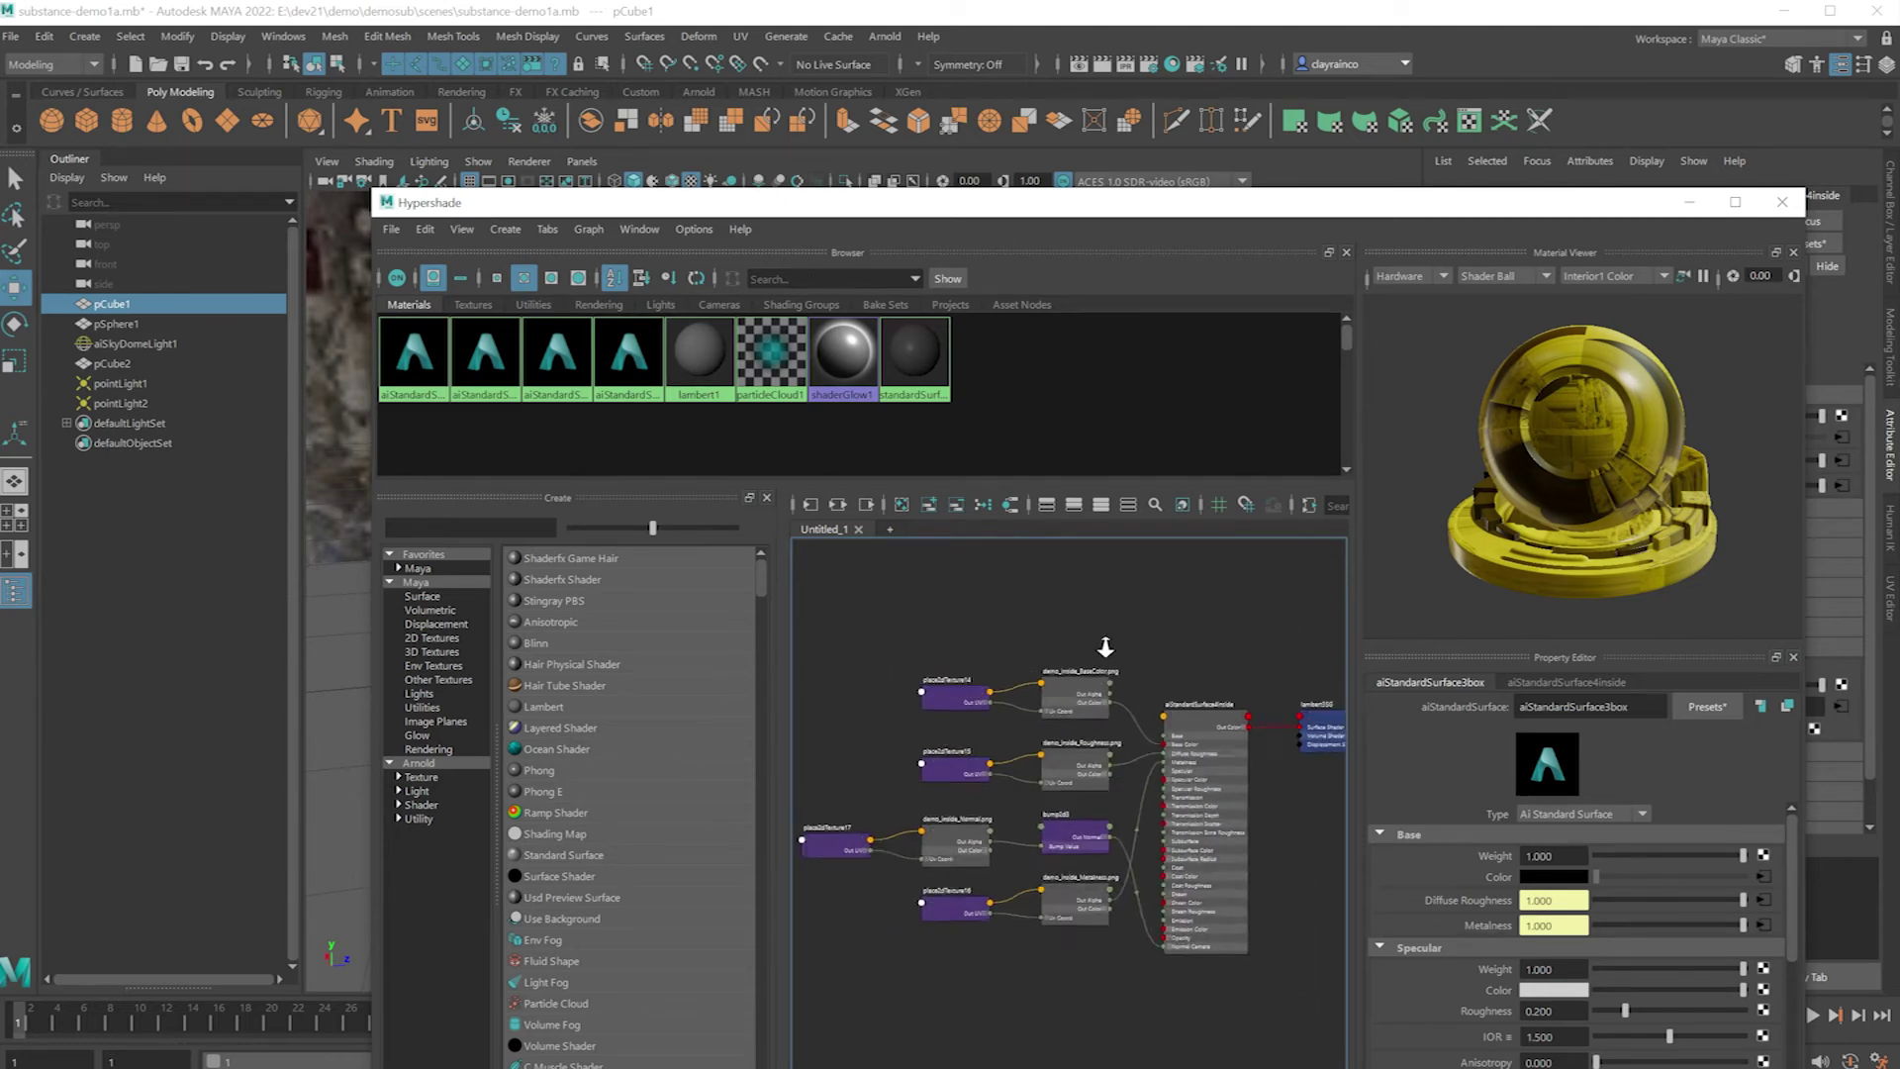
{"action": "scroll", "coordinate": [995, 661], "scroll_direction": "up", "scroll_amount": 4}
{"action": "scroll", "coordinate": [1225, 666], "scroll_direction": "down", "scroll_amount": 4}
{"action": "scroll", "coordinate": [1197, 663], "scroll_direction": "up", "scroll_amount": 4}
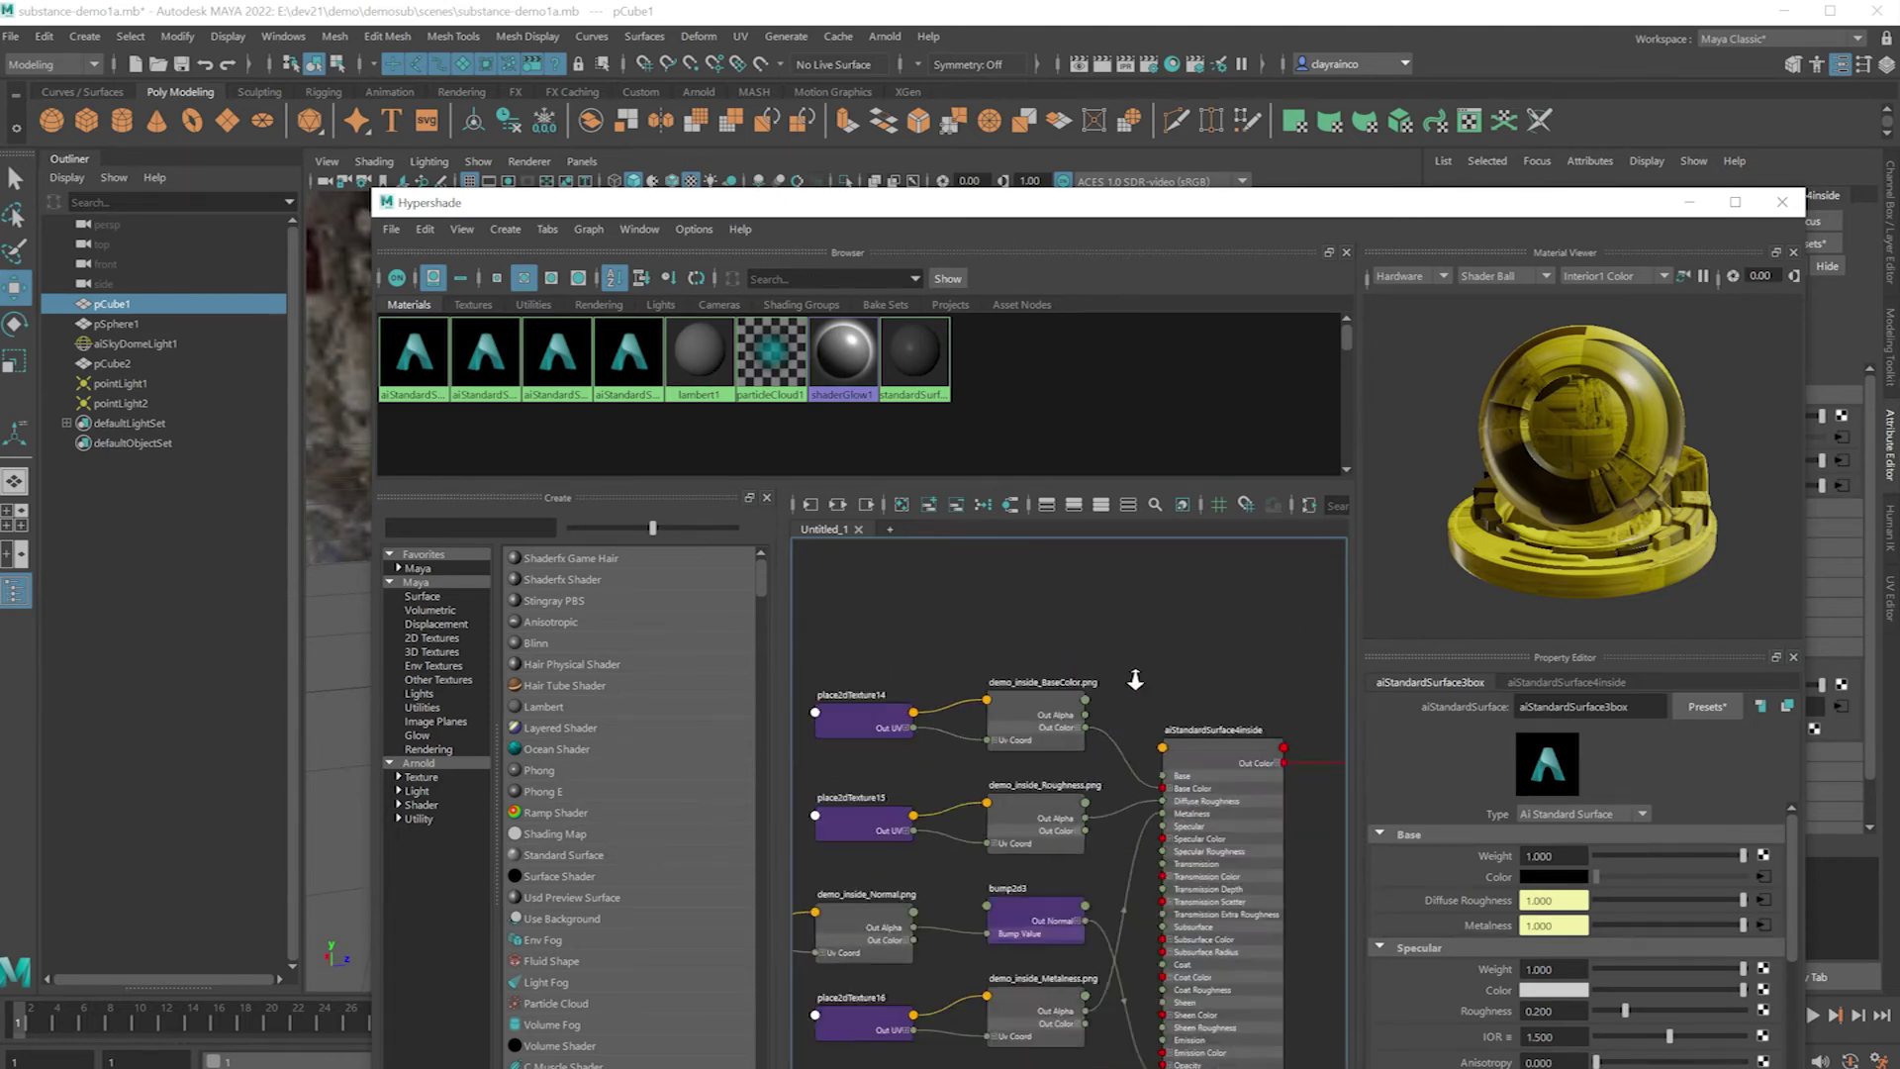
{"action": "scroll", "coordinate": [1166, 687], "scroll_direction": "down", "scroll_amount": 4}
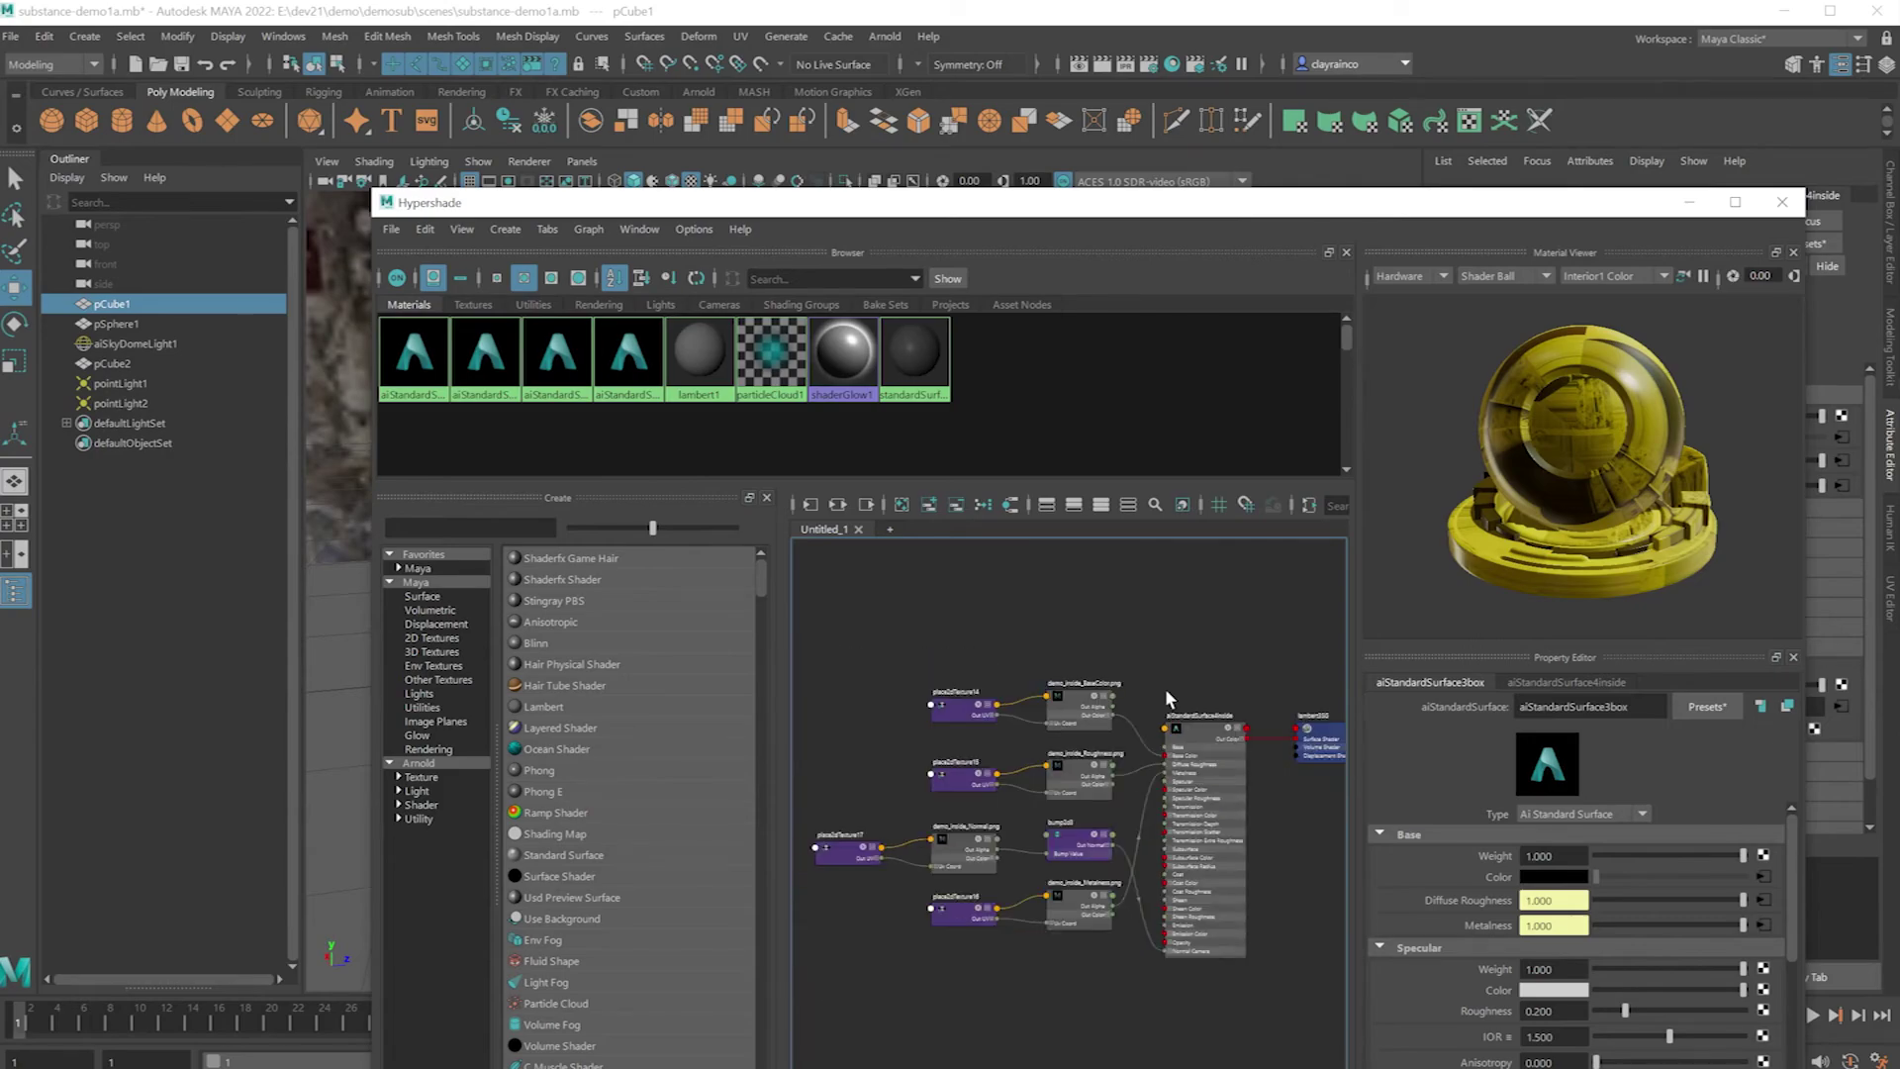
Set the Bump Depth of the inside material's bump2d3 node to 0.05.
{"action": "scroll", "coordinate": [1166, 686], "scroll_direction": "up", "scroll_amount": 4}
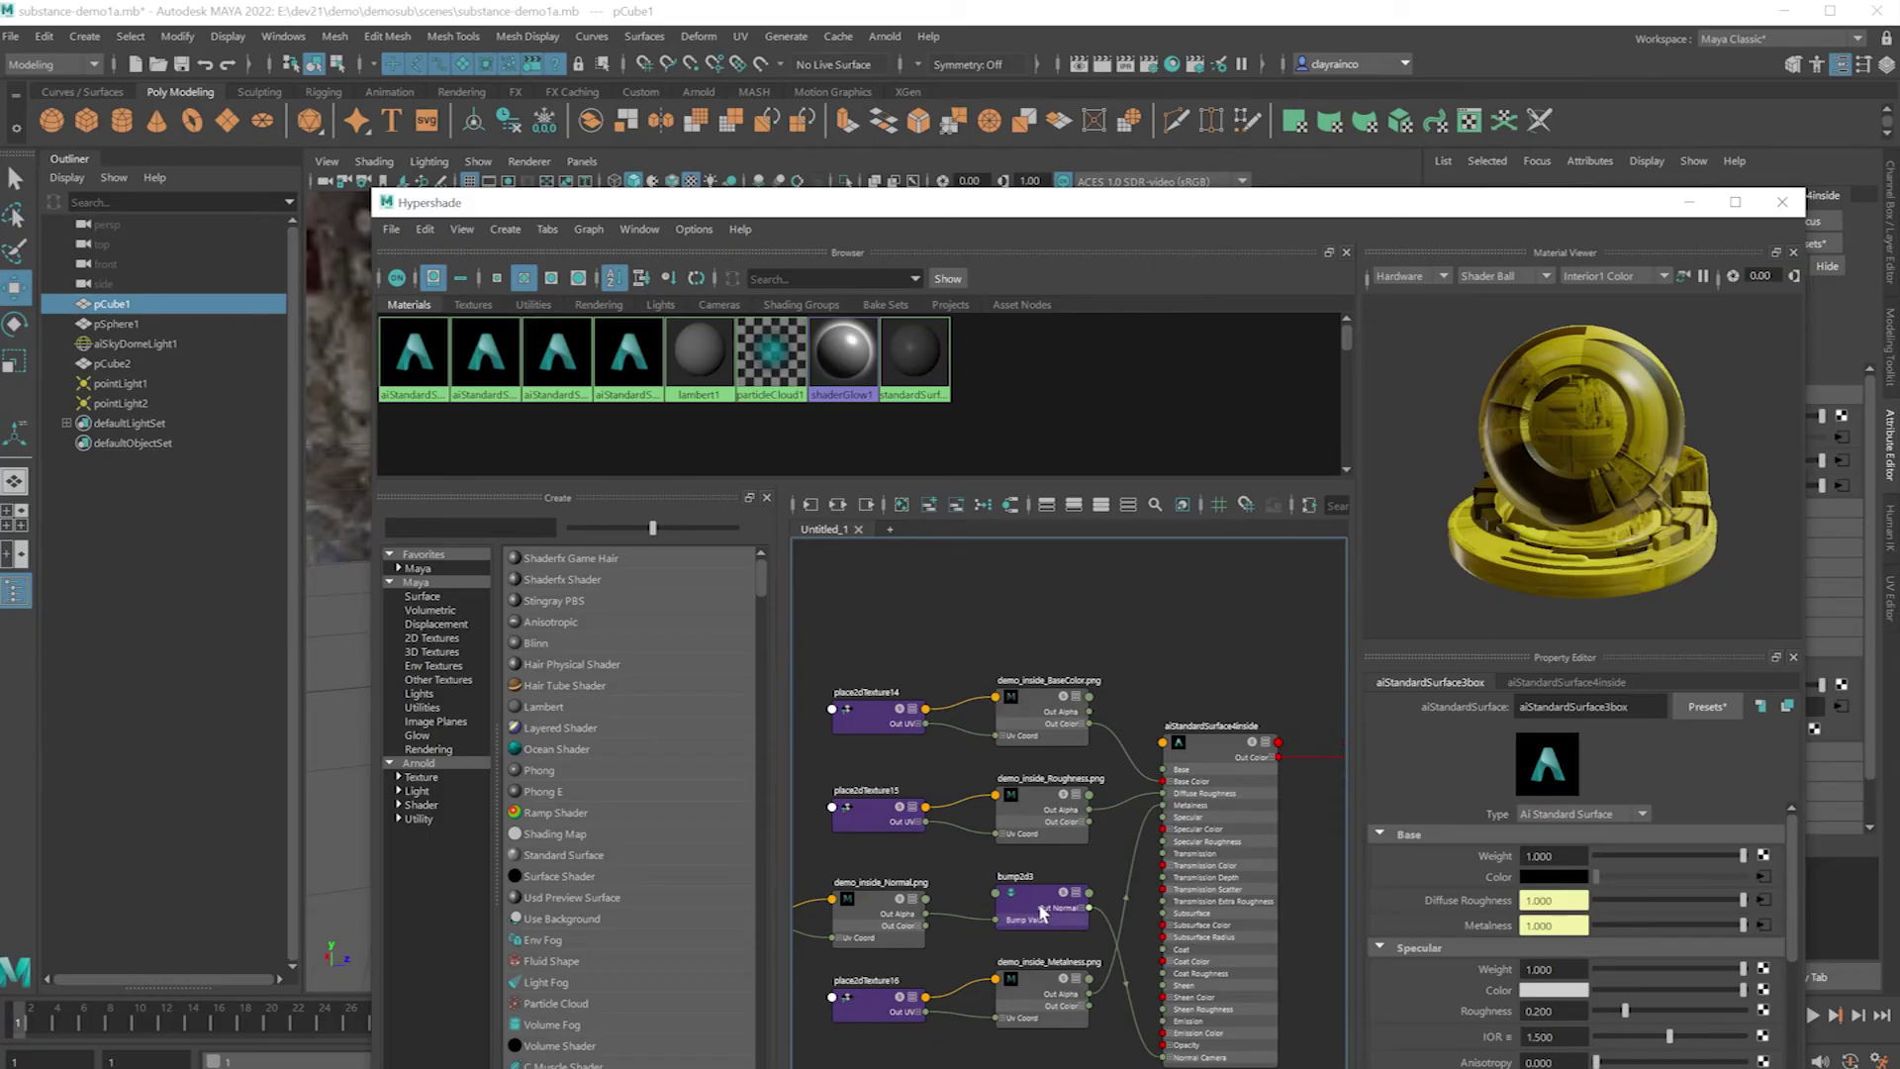
{"action": "left_click", "coordinate": [584, 741]}
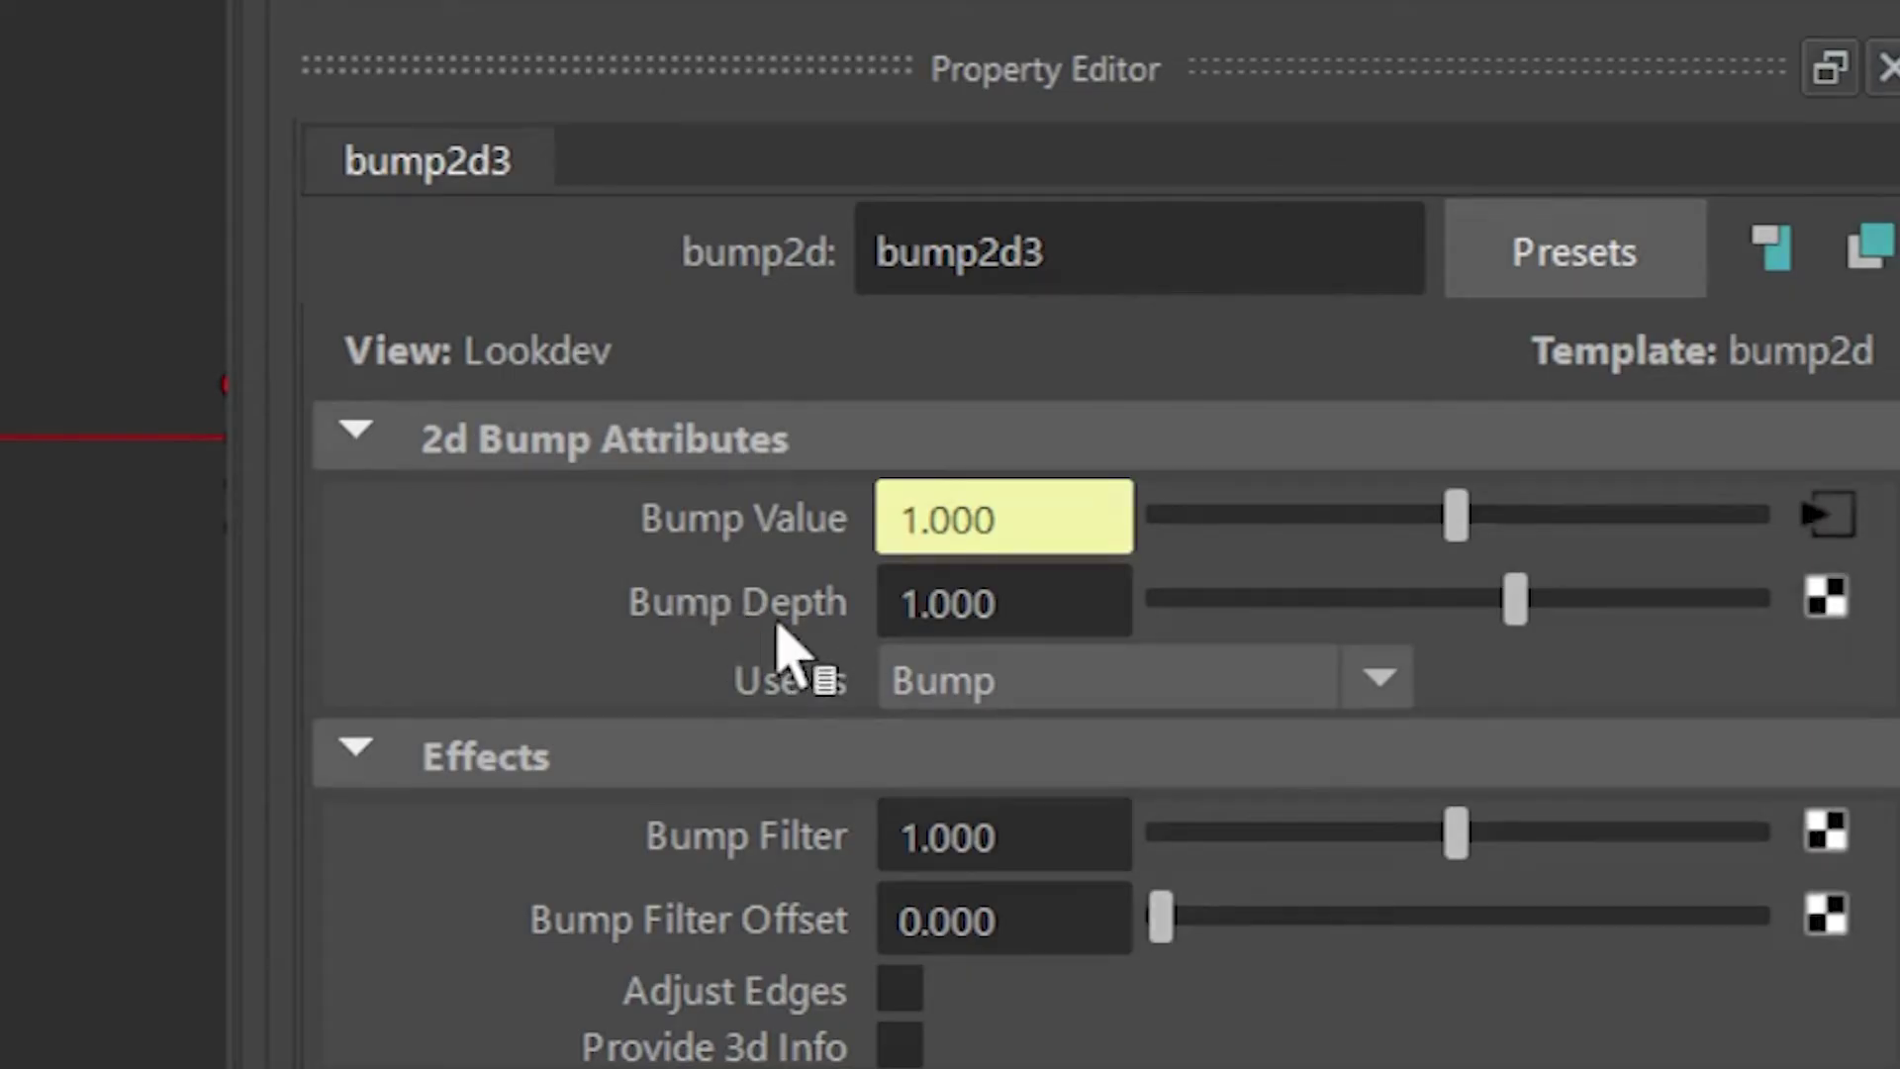
{"action": "left_click", "coordinate": [989, 601]}
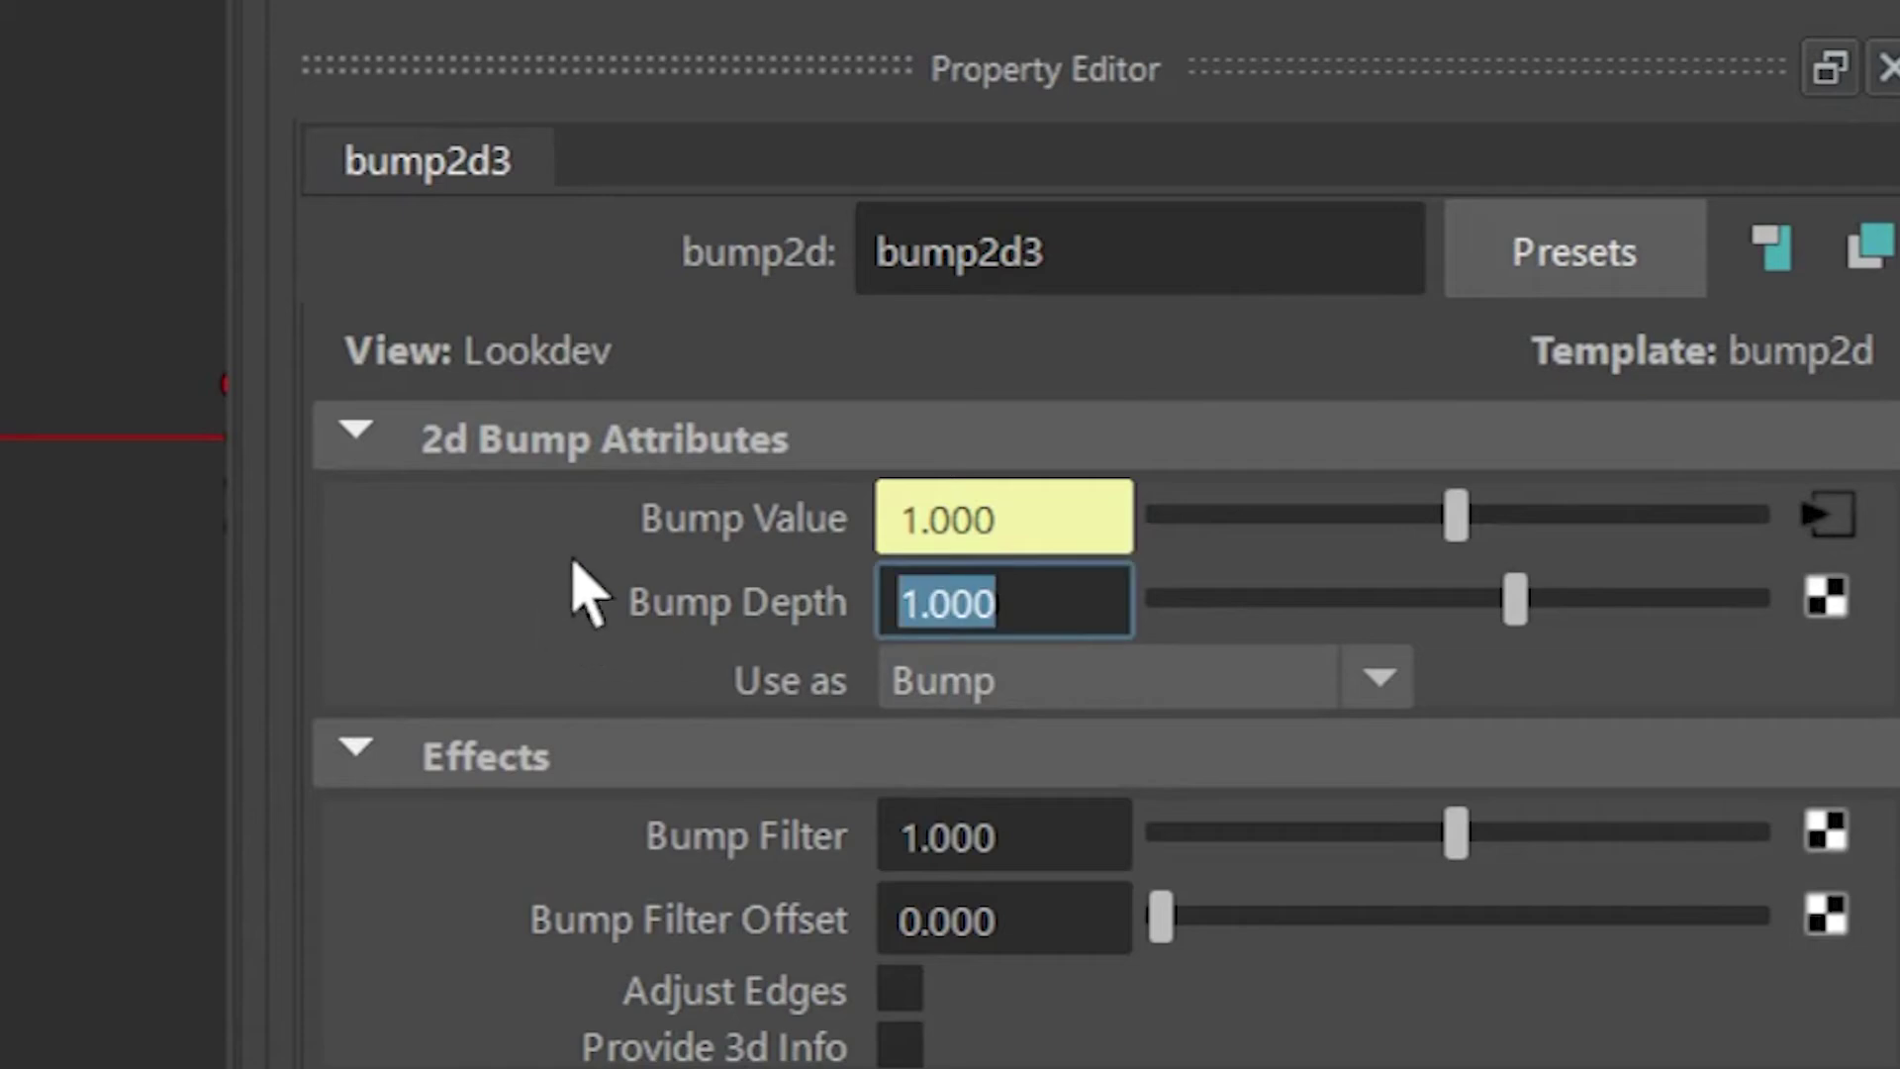
{"action": "key", "text": "BackSpace"}
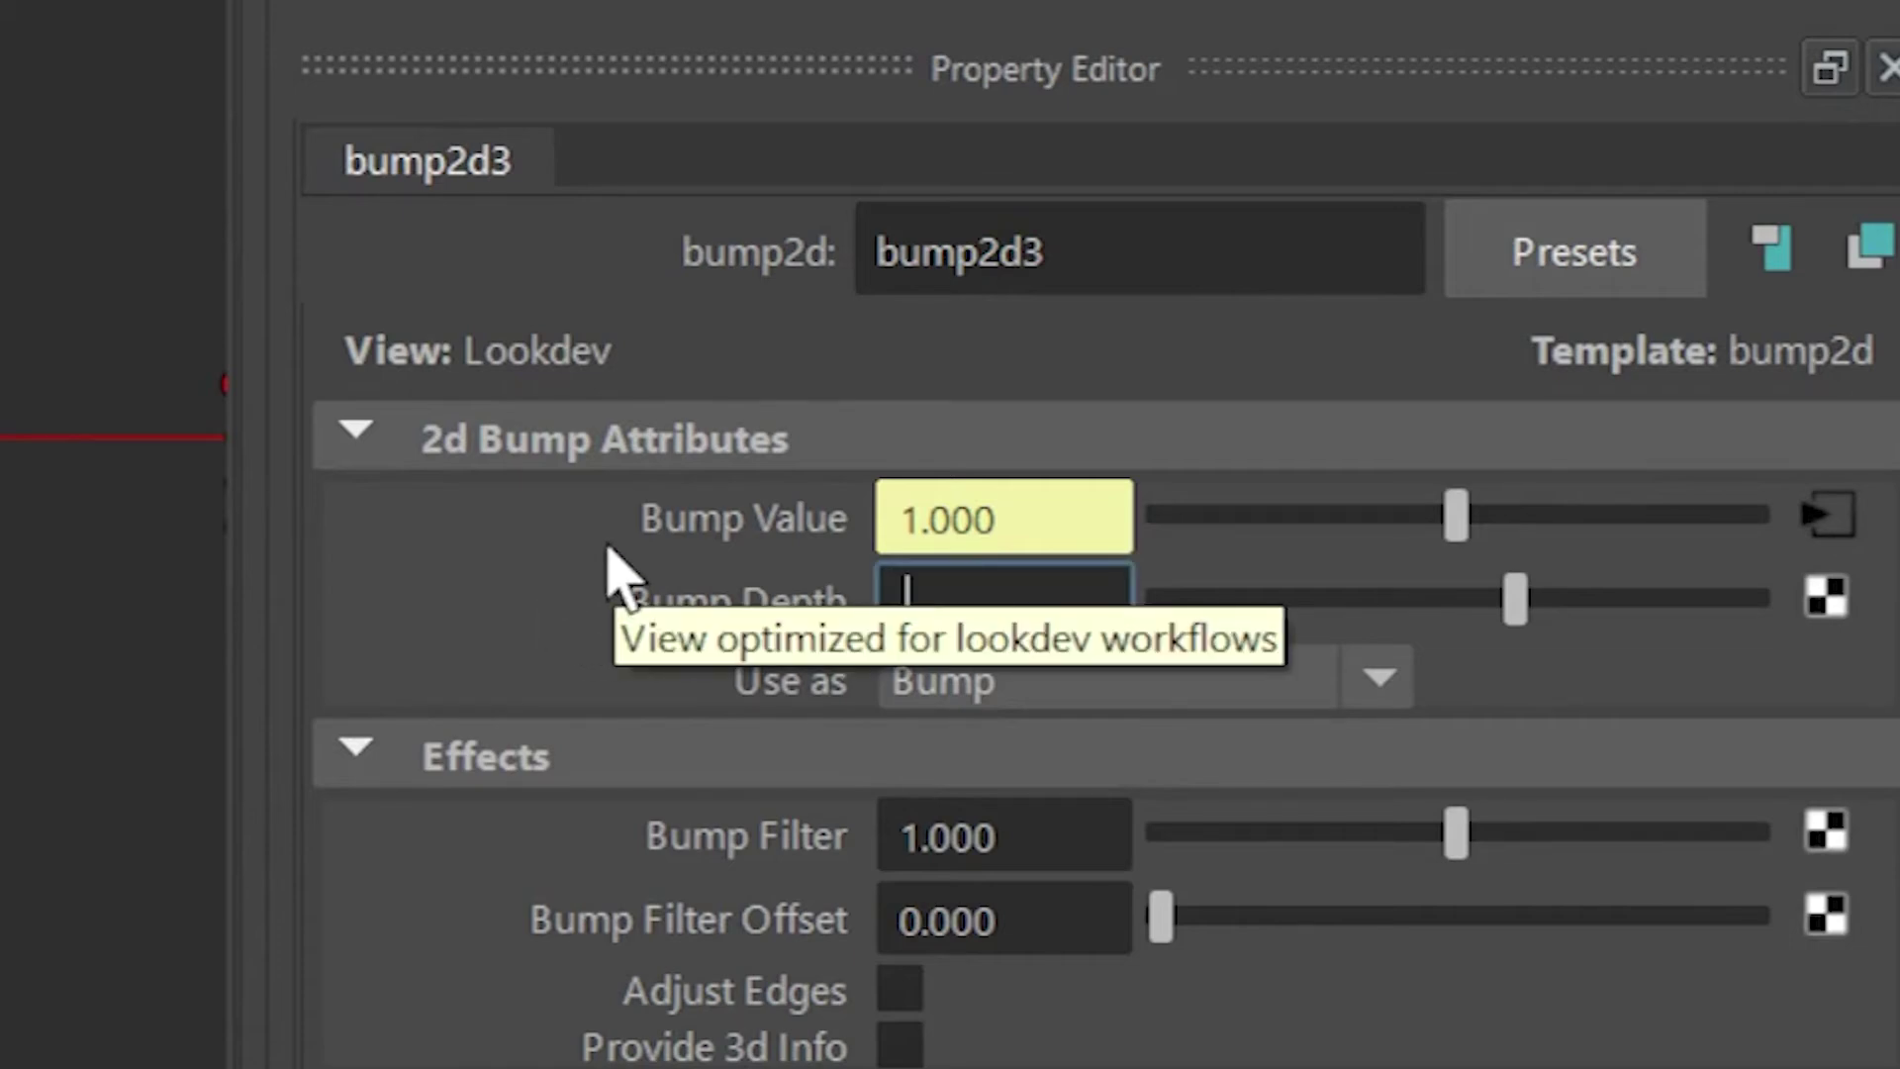
{"action": "type", "text": "05"}
{"action": "key", "text": "Return"}
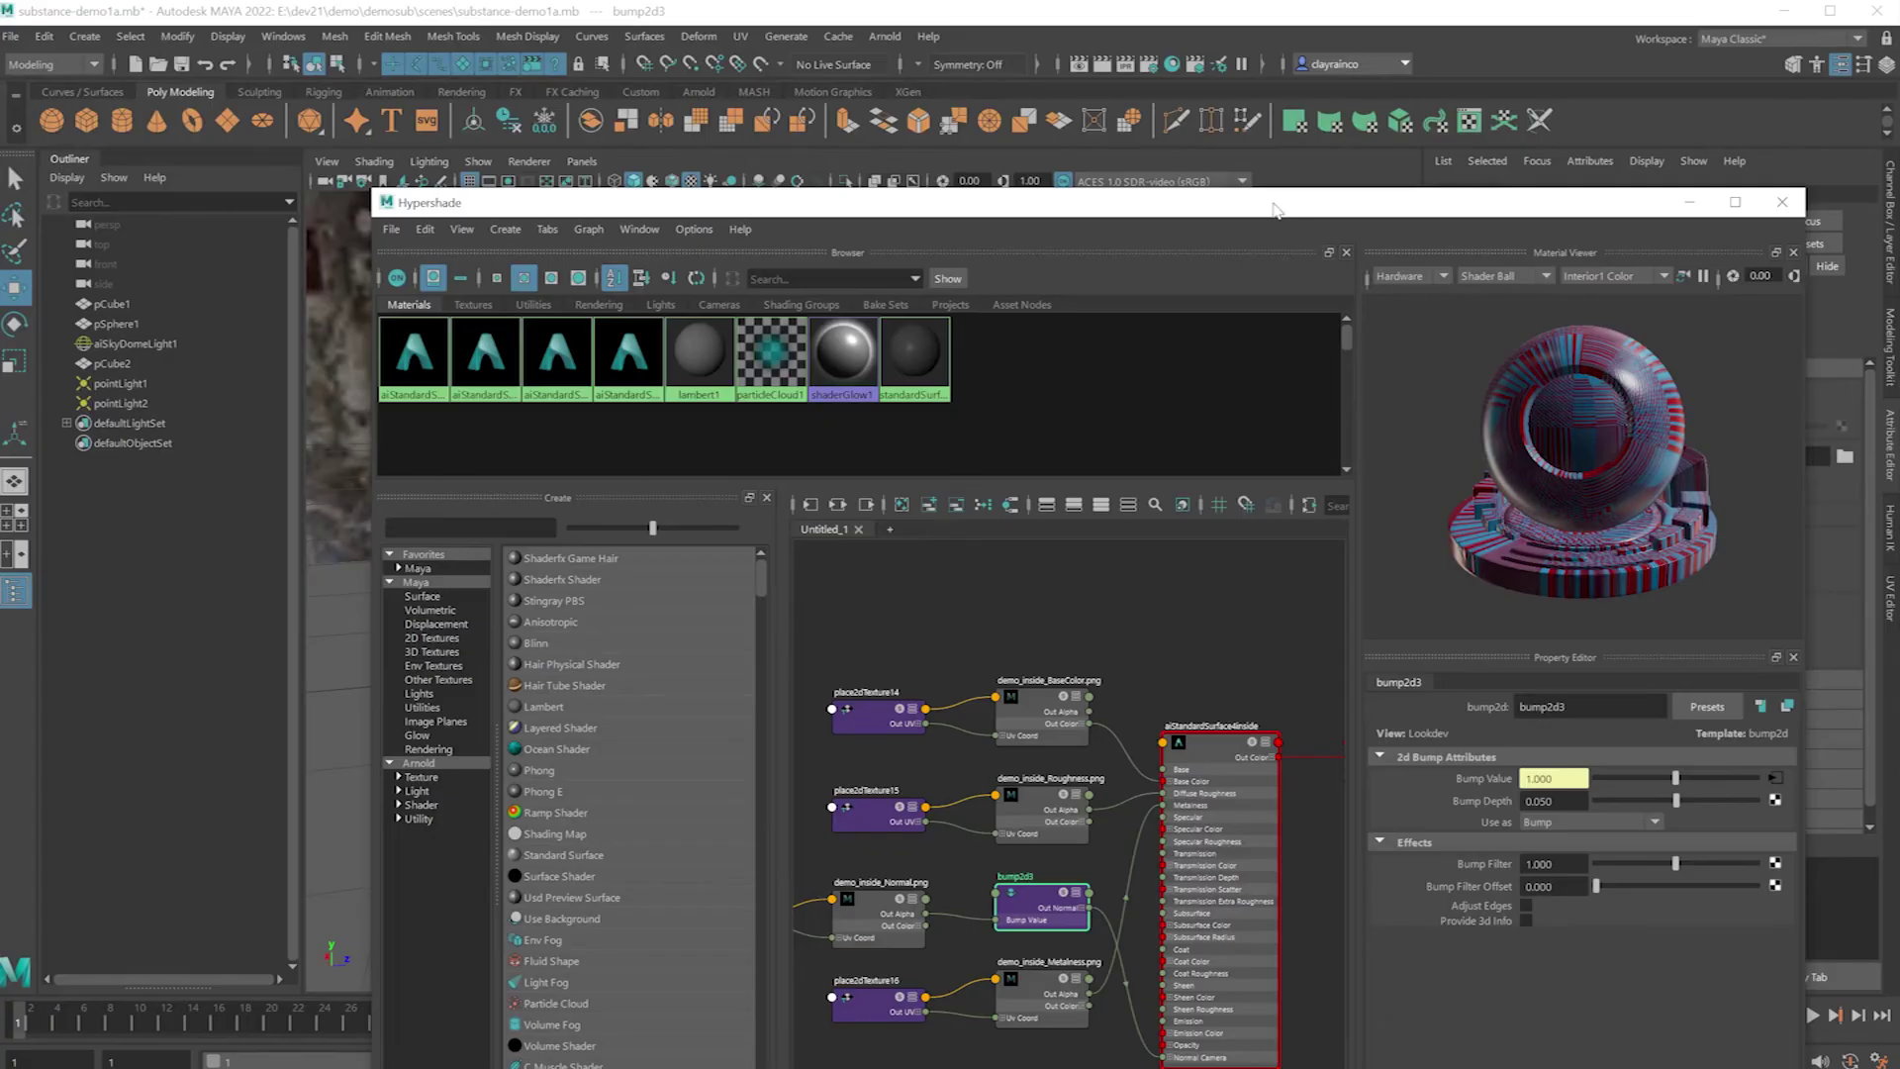
Move the Hypershade clear of the scene and render the perspective view to check the crate's reduced bump.
{"action": "left_click_drag", "start_coordinate": [1276, 210], "coordinate": [1228, 743]}
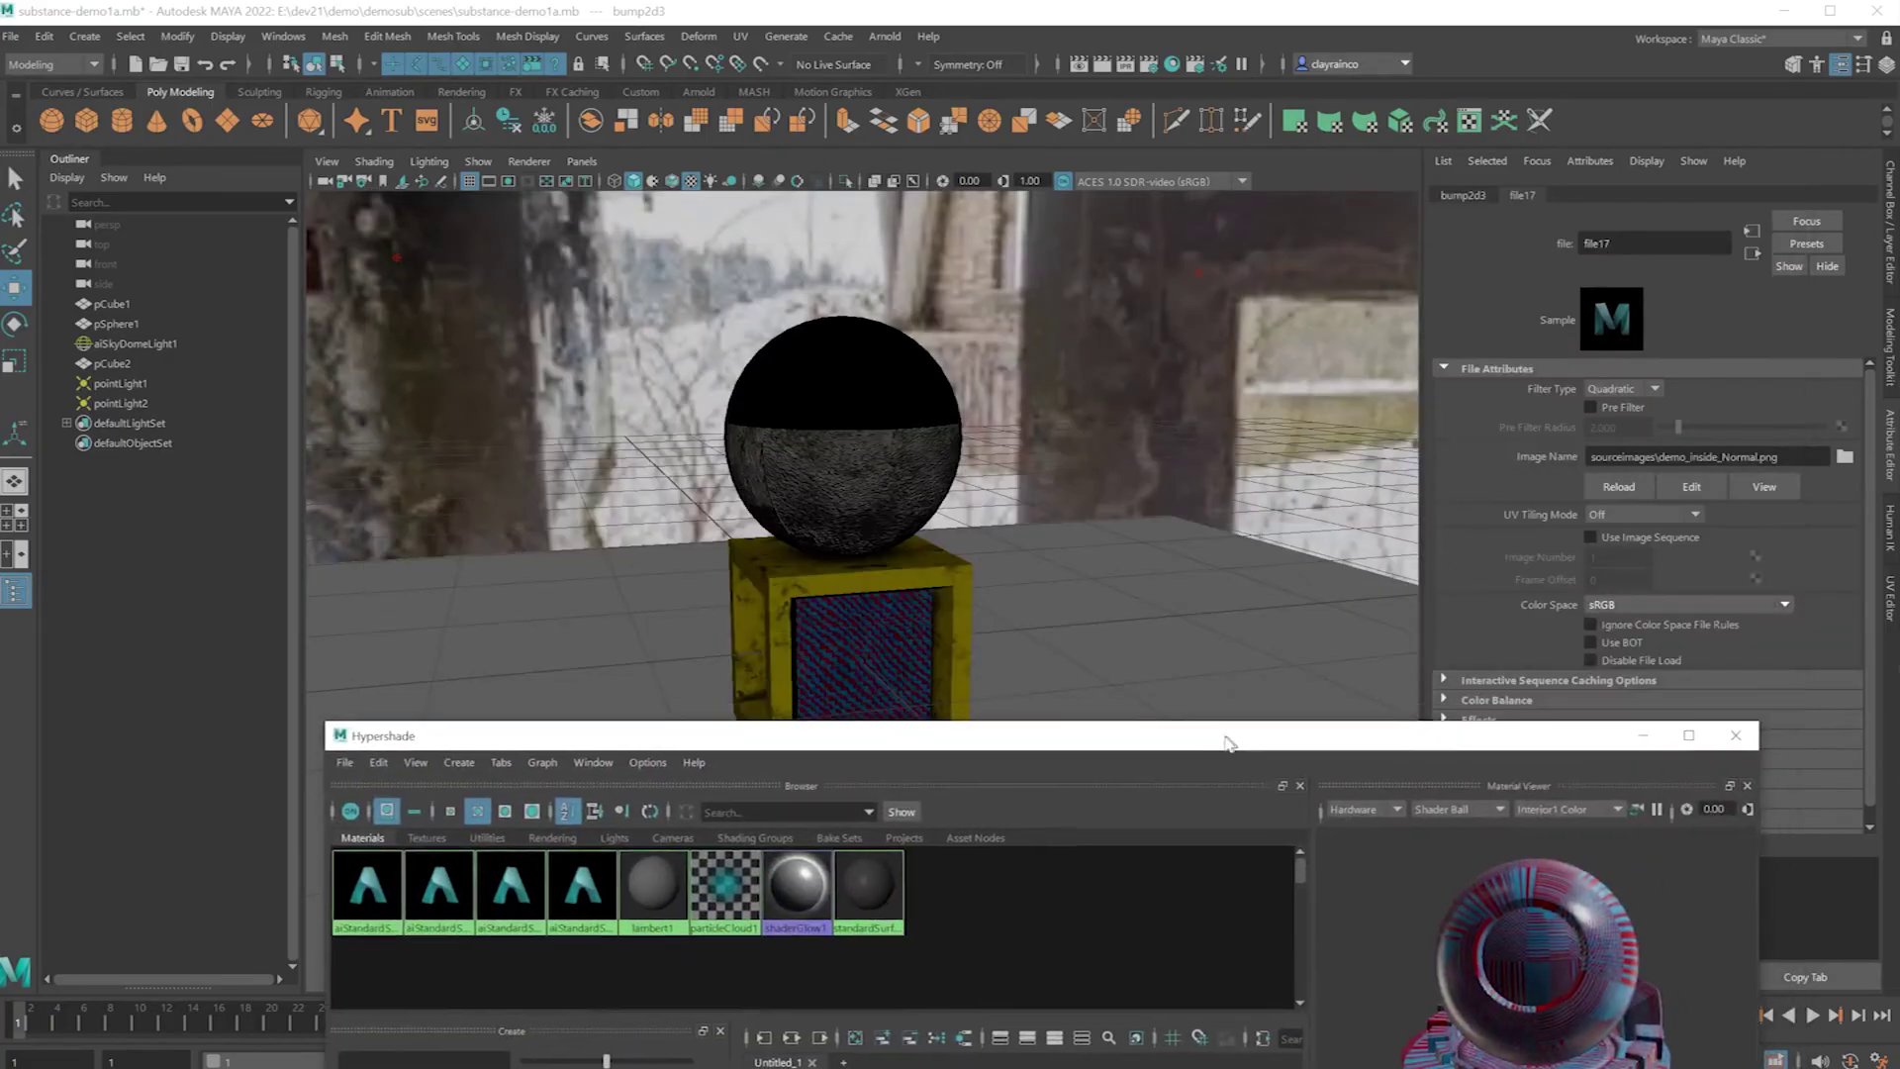
{"action": "left_click", "coordinate": [1099, 66]}
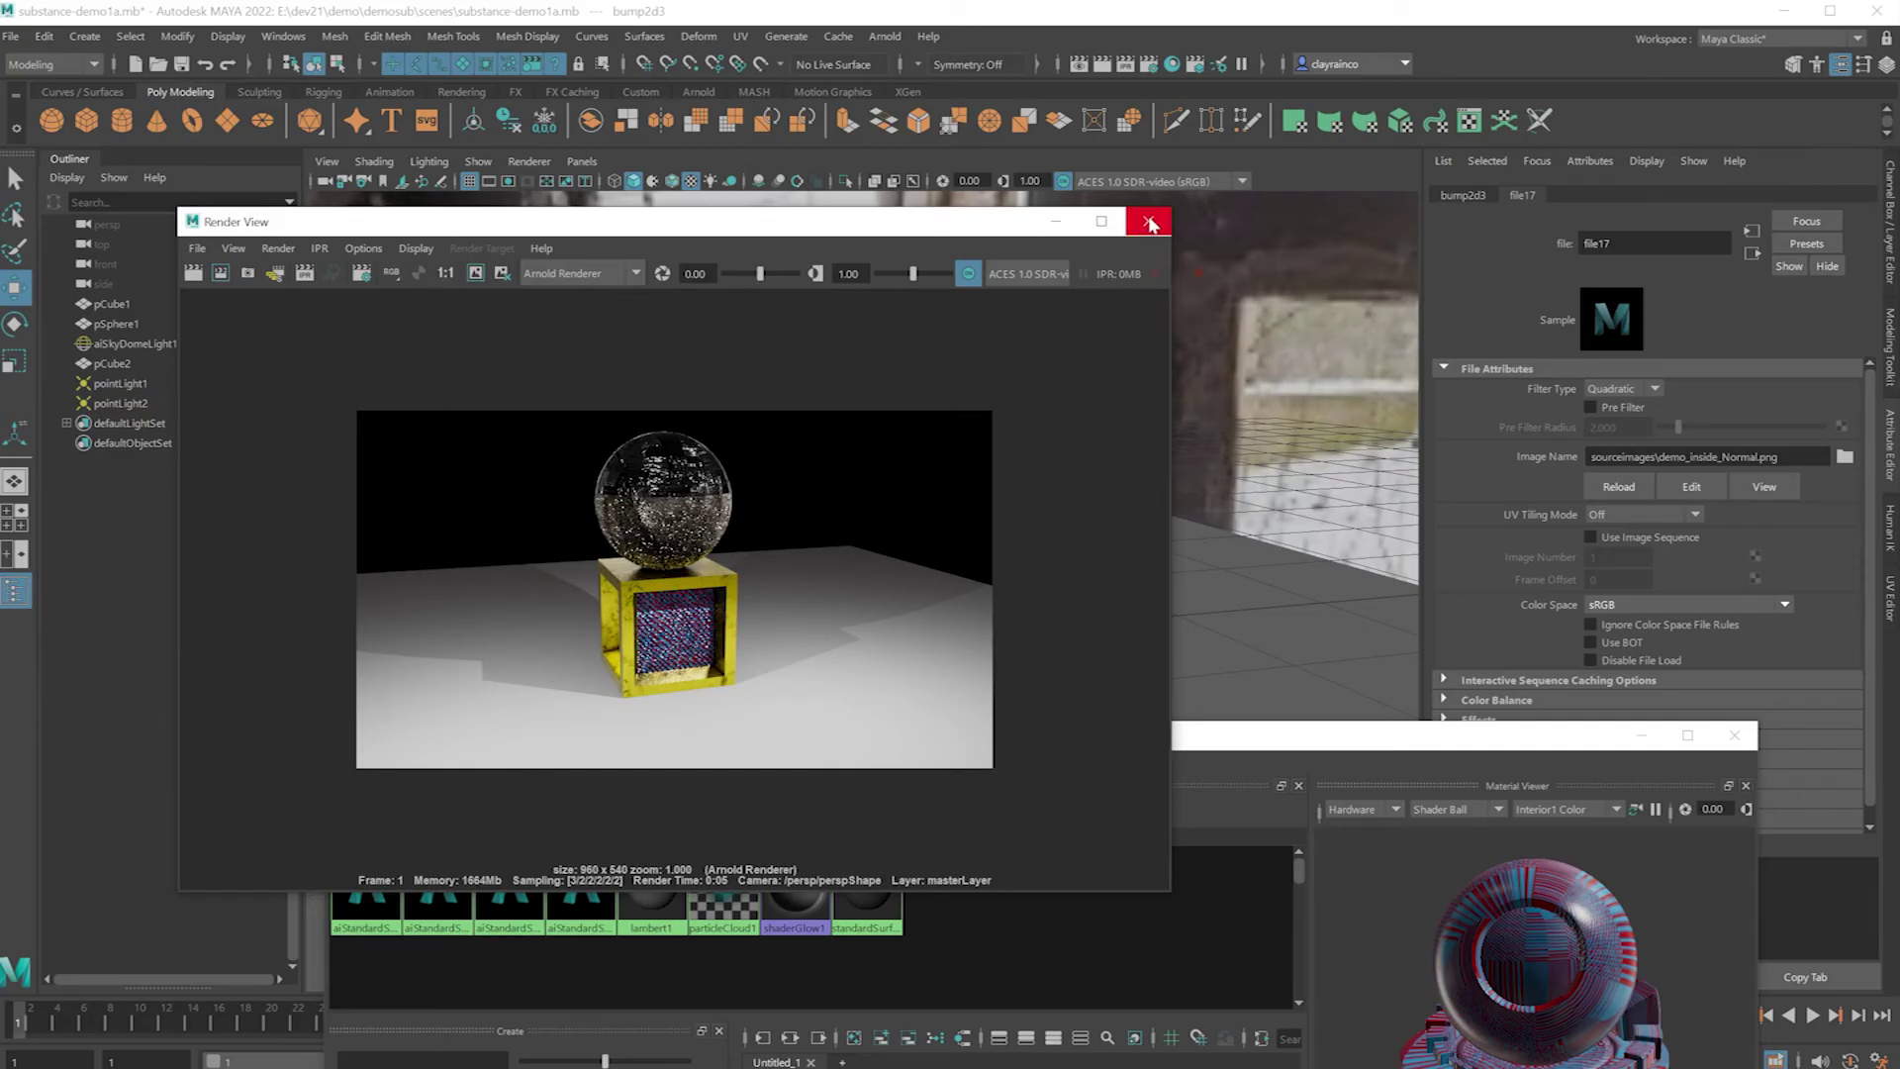
{"action": "left_click", "coordinate": [1145, 208]}
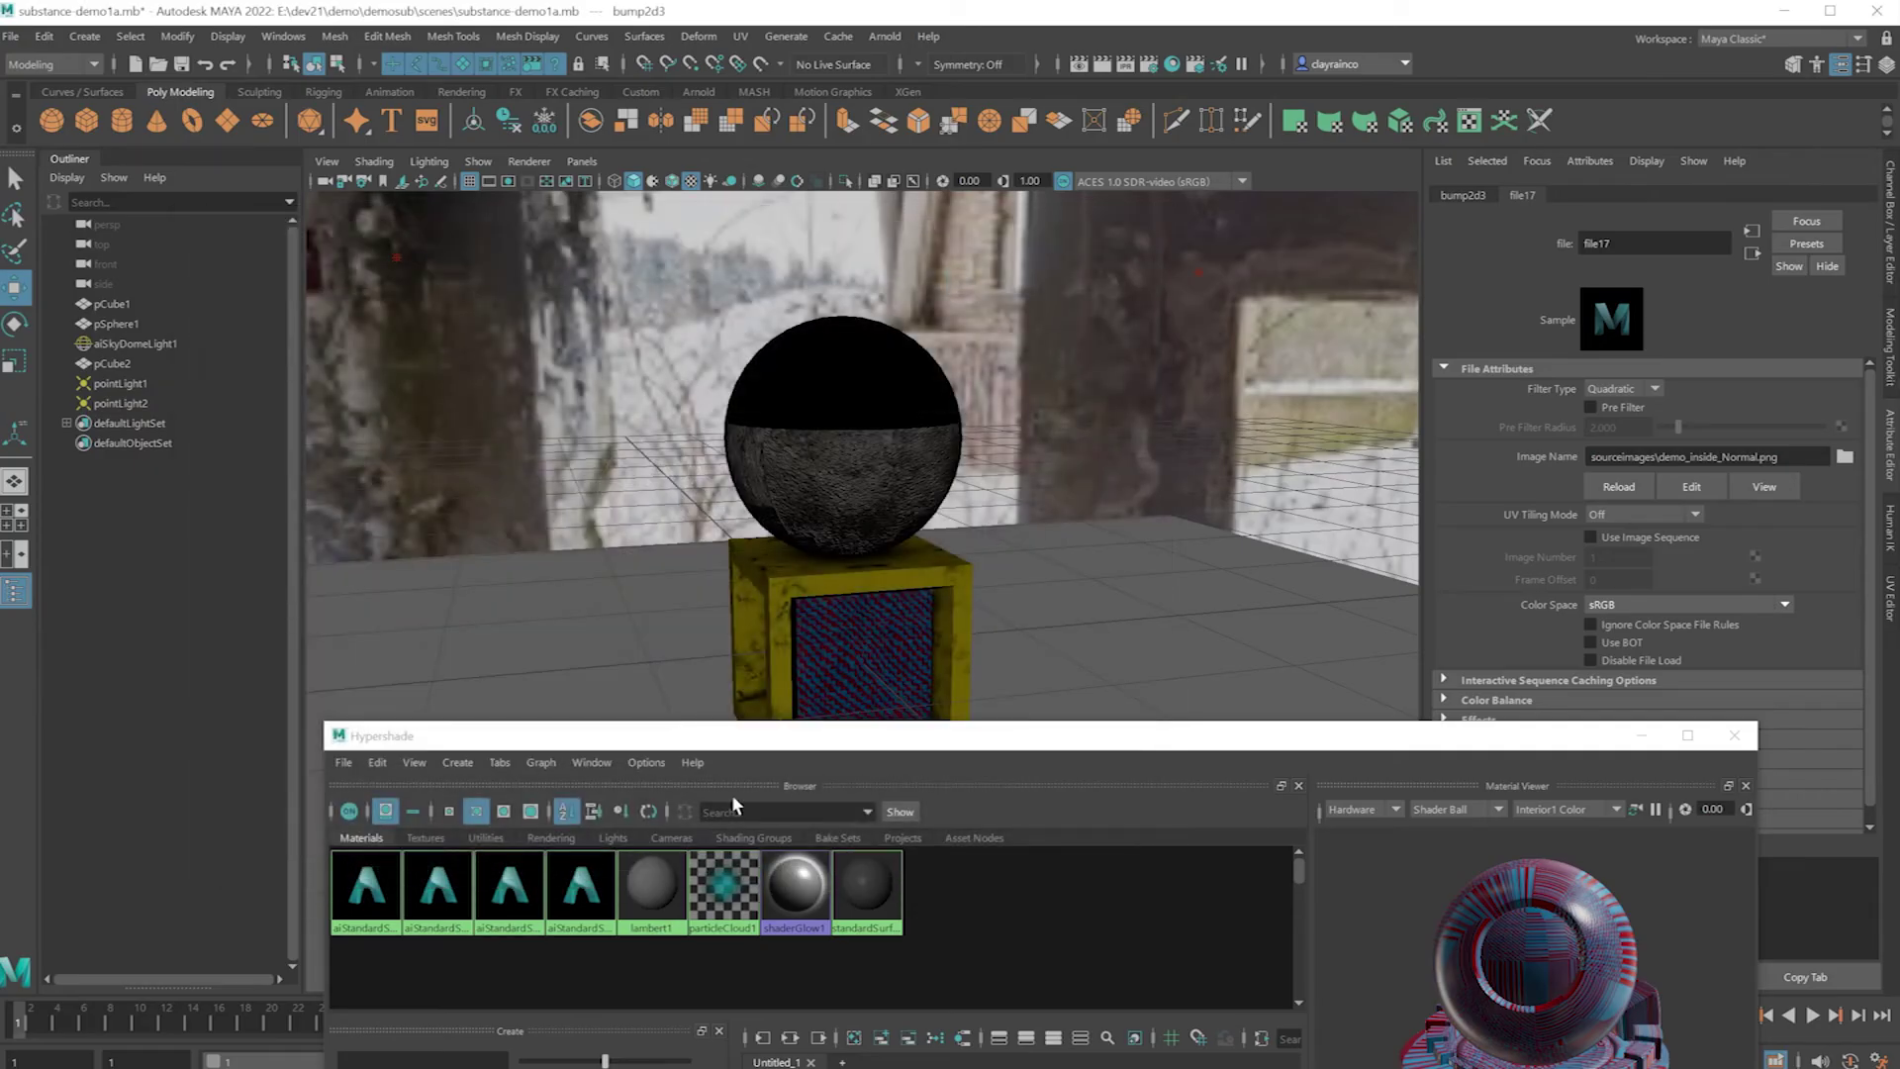
Graph the aiStandardSurface1 material's network and set the Bump Depth of its bump2d1 node to 0.05.
{"action": "left_click", "coordinate": [371, 889]}
{"action": "right_click_drag", "start_coordinate": [372, 888], "coordinate": [402, 896]}
{"action": "left_click_drag", "start_coordinate": [883, 738], "coordinate": [856, 366]}
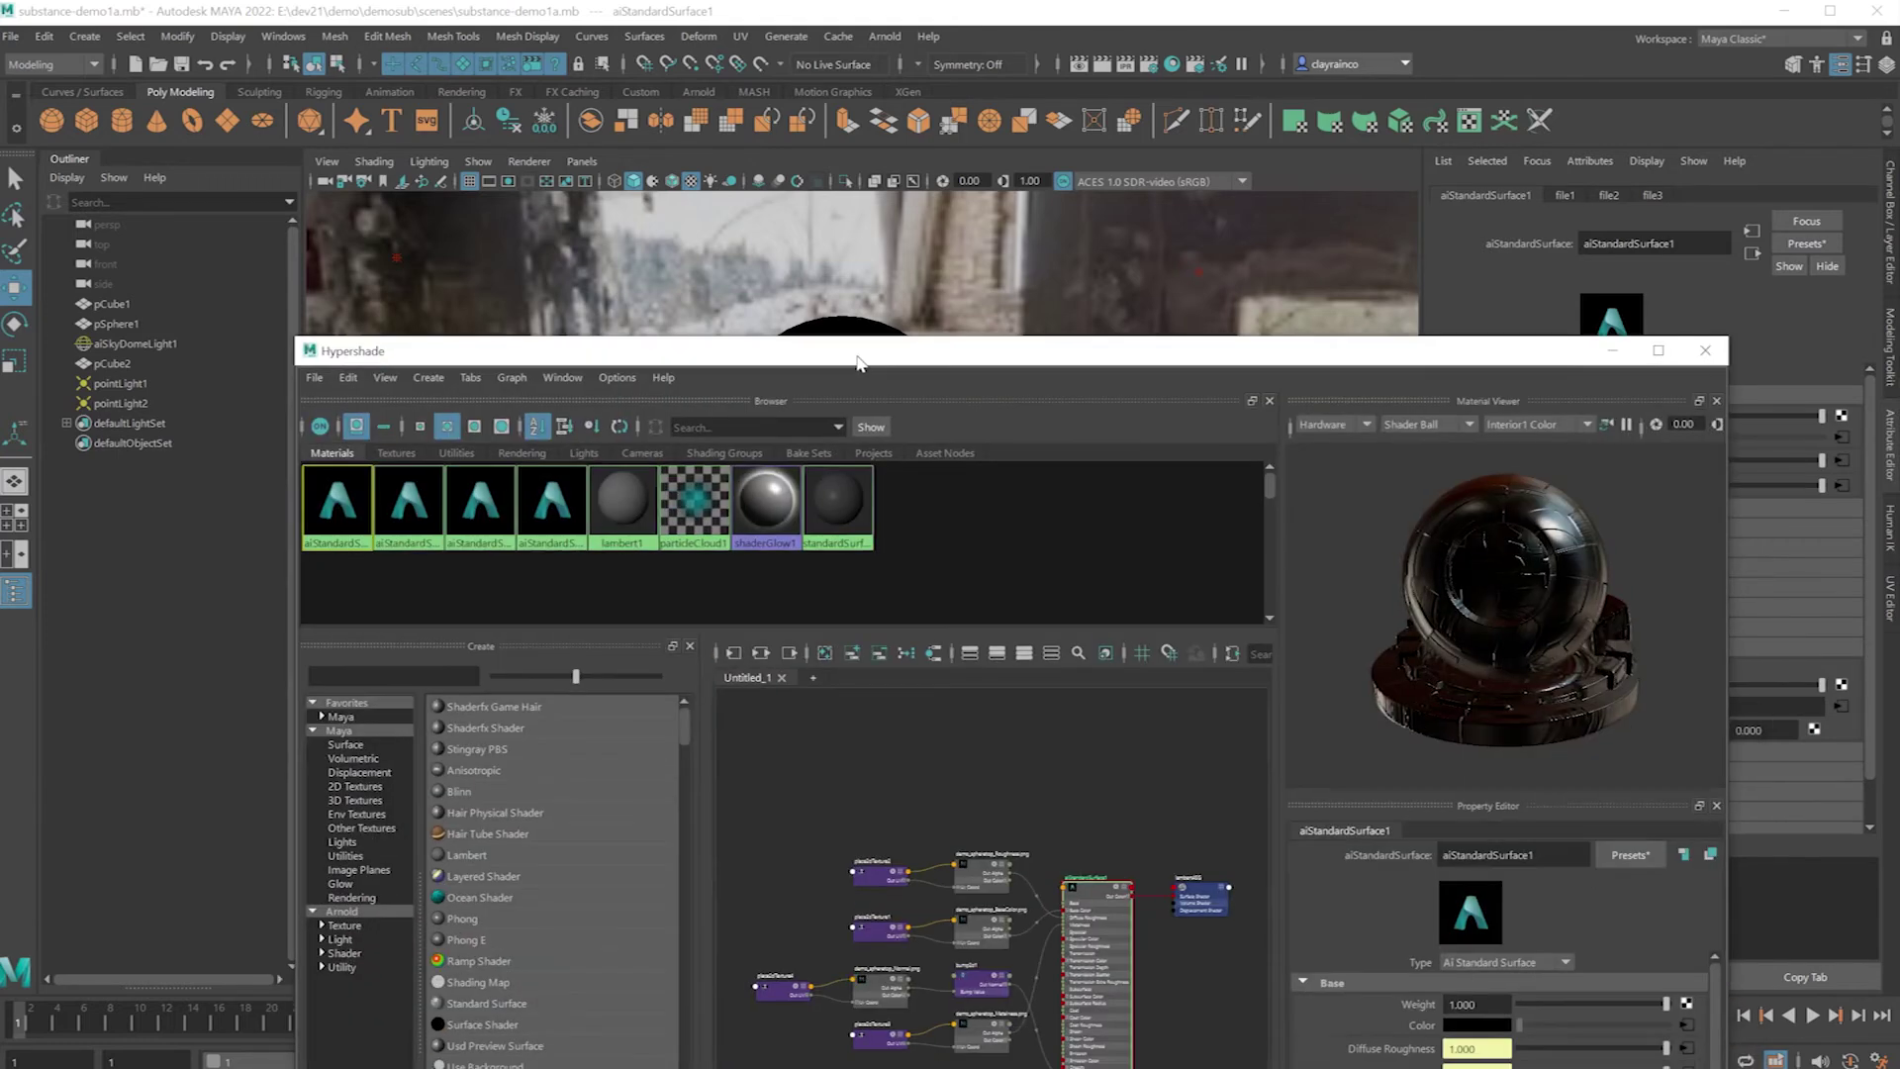
{"action": "left_click", "coordinate": [973, 982]}
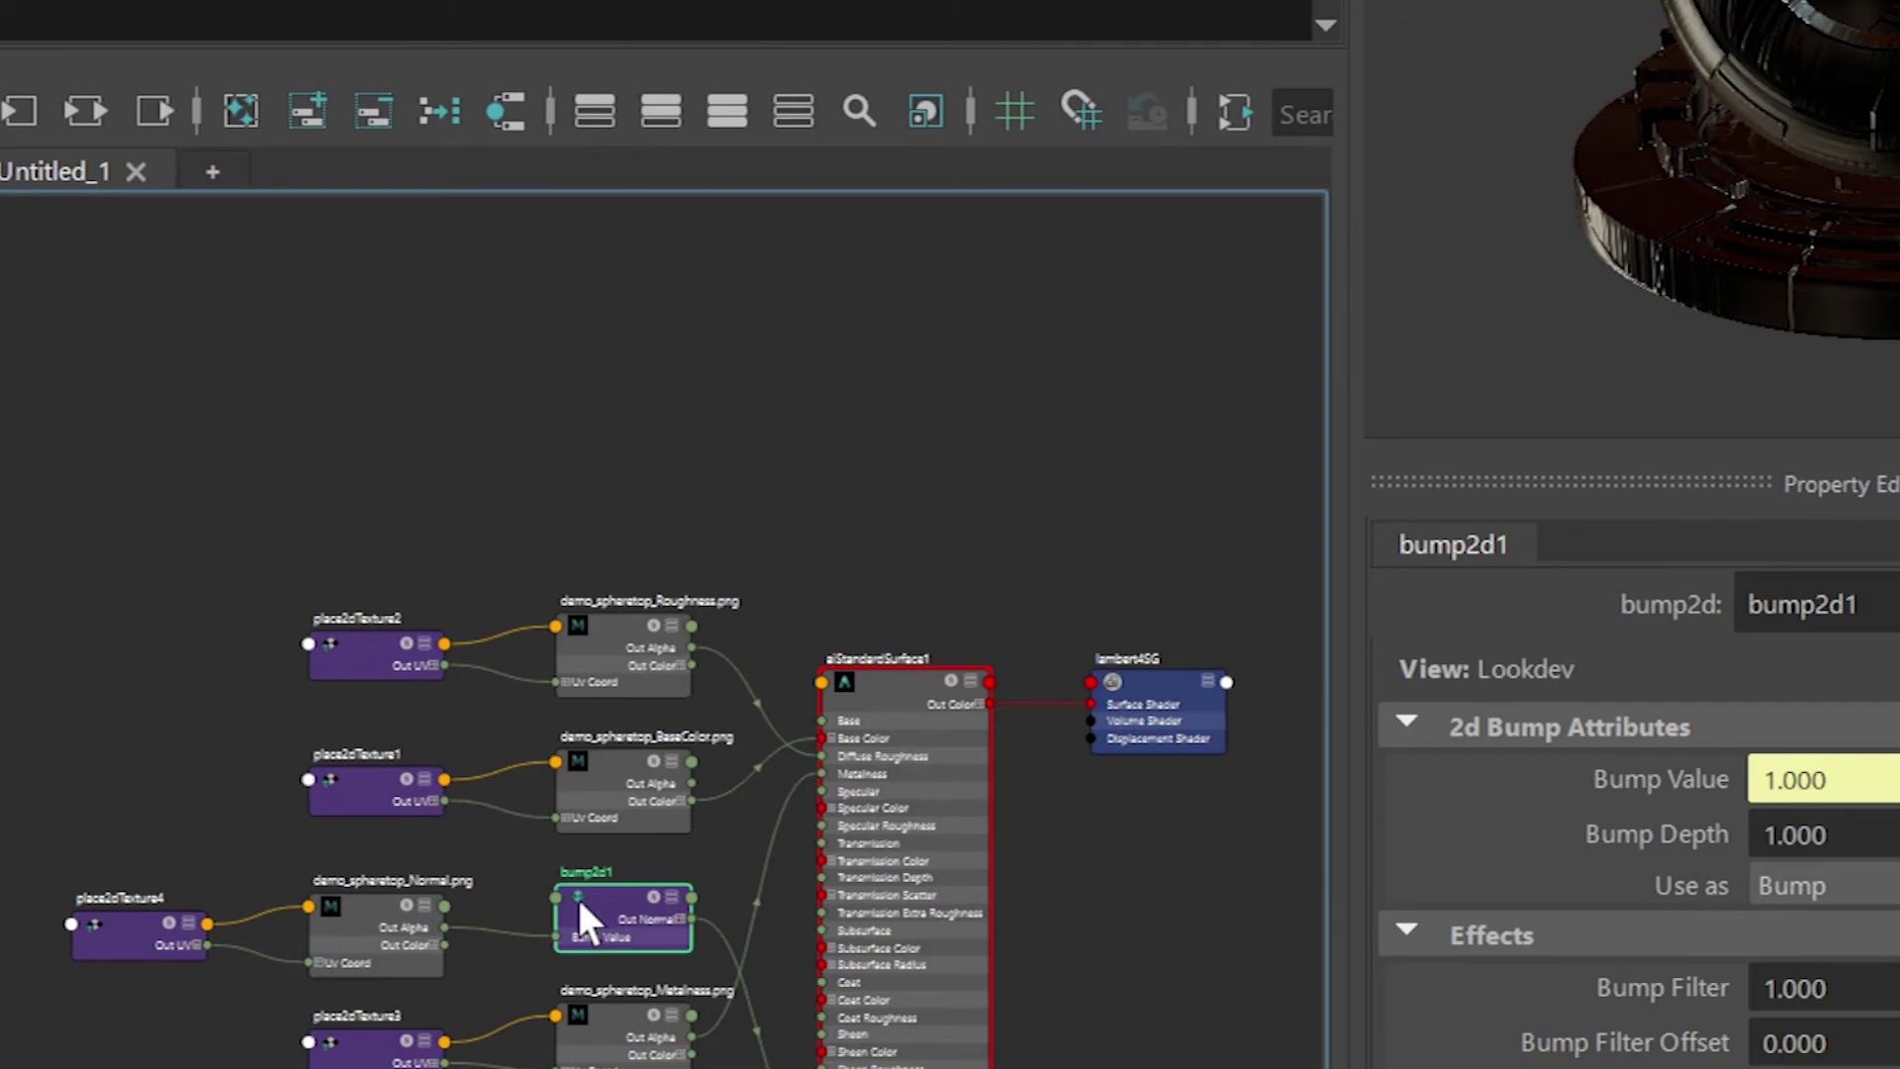
{"action": "scroll", "coordinate": [597, 880], "scroll_direction": "up", "scroll_amount": 5}
{"action": "scroll", "coordinate": [811, 882], "scroll_direction": "down", "scroll_amount": 2}
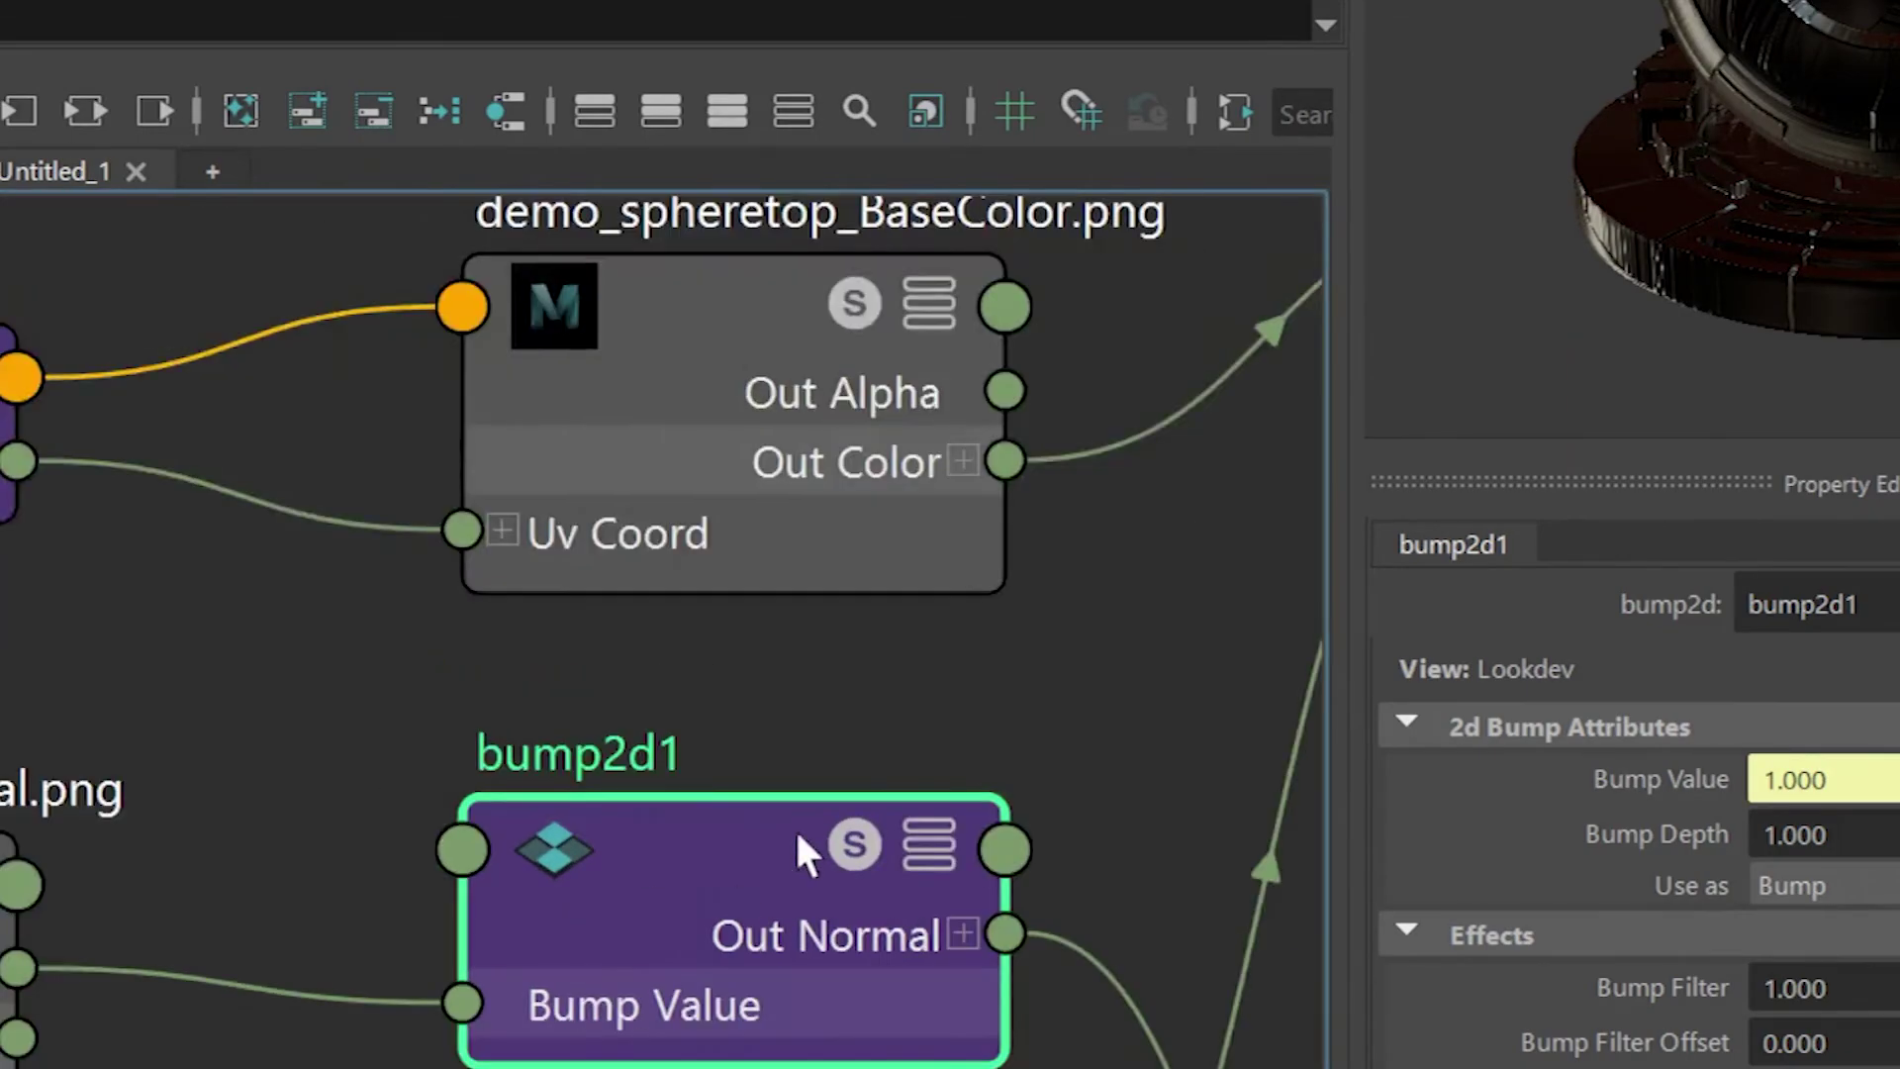
{"action": "double_click", "coordinate": [1797, 835]}
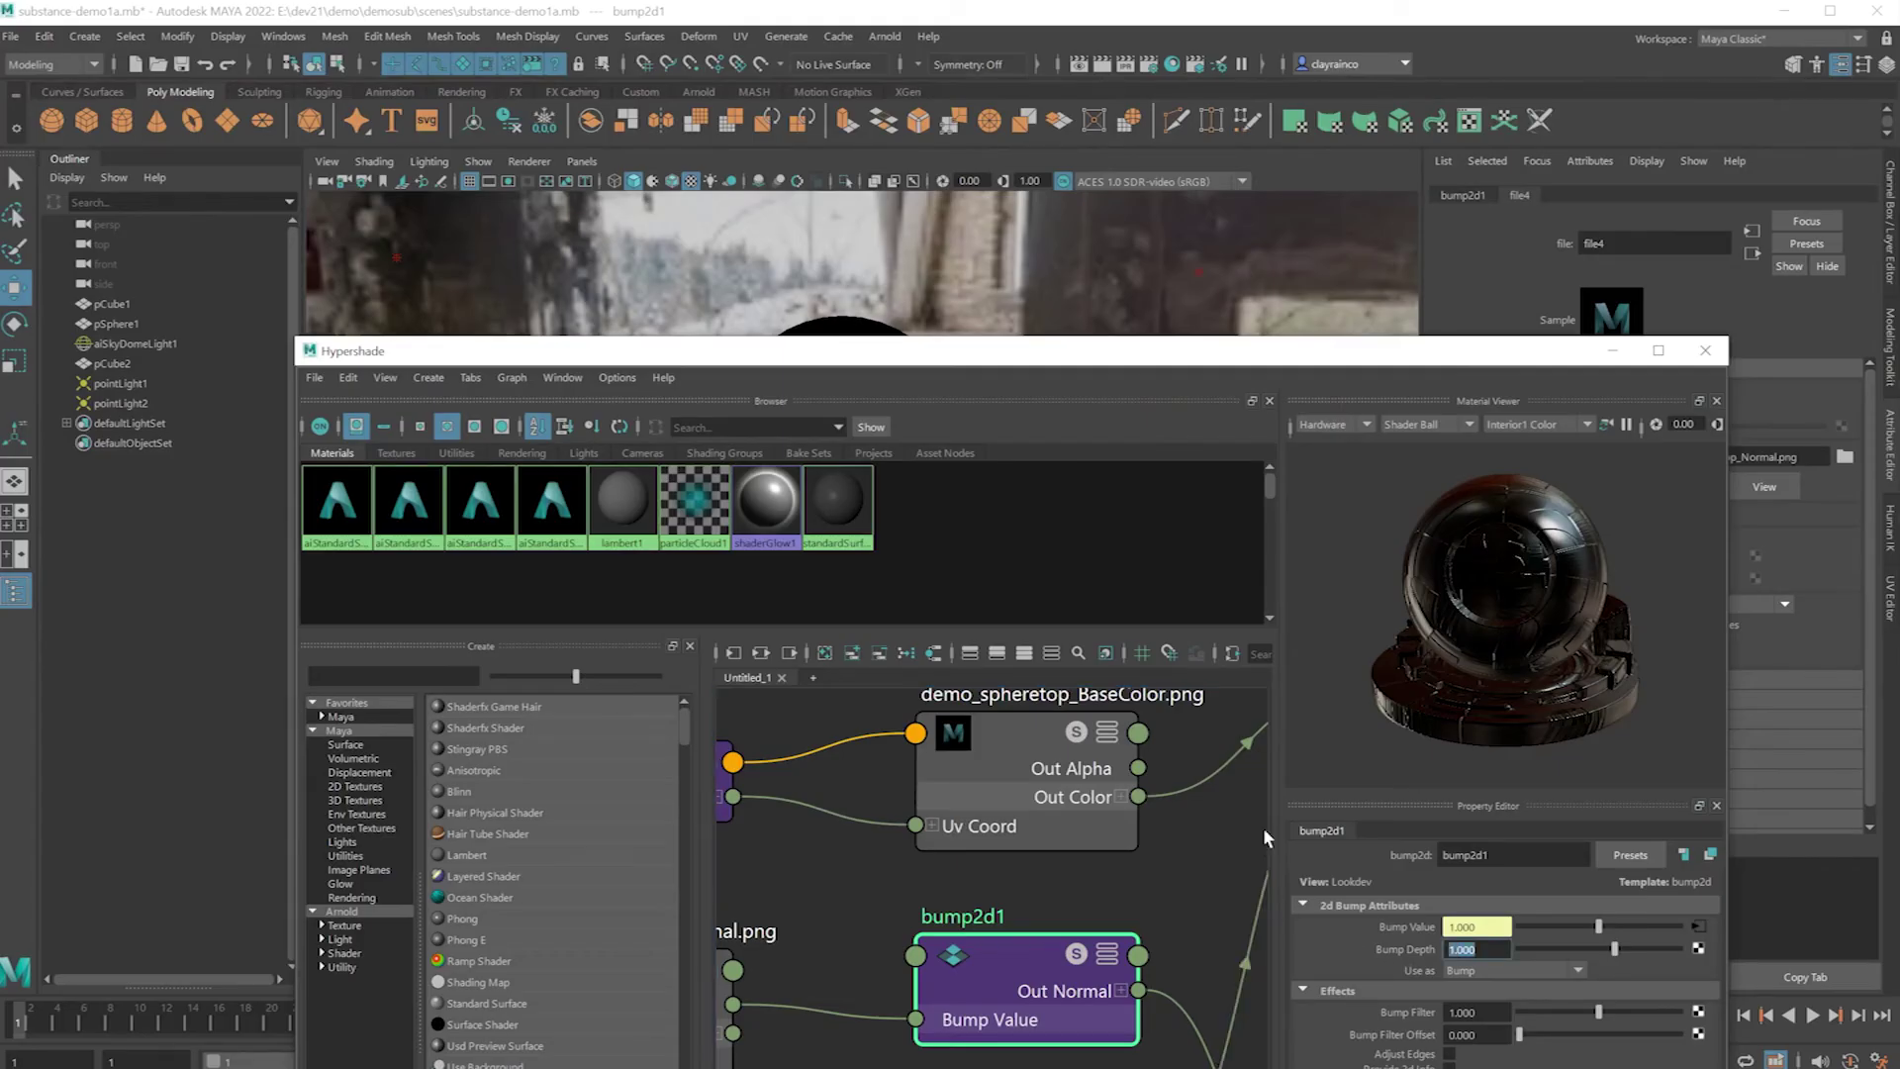
{"action": "type", "text": ".05"}
{"action": "key", "text": "Return"}
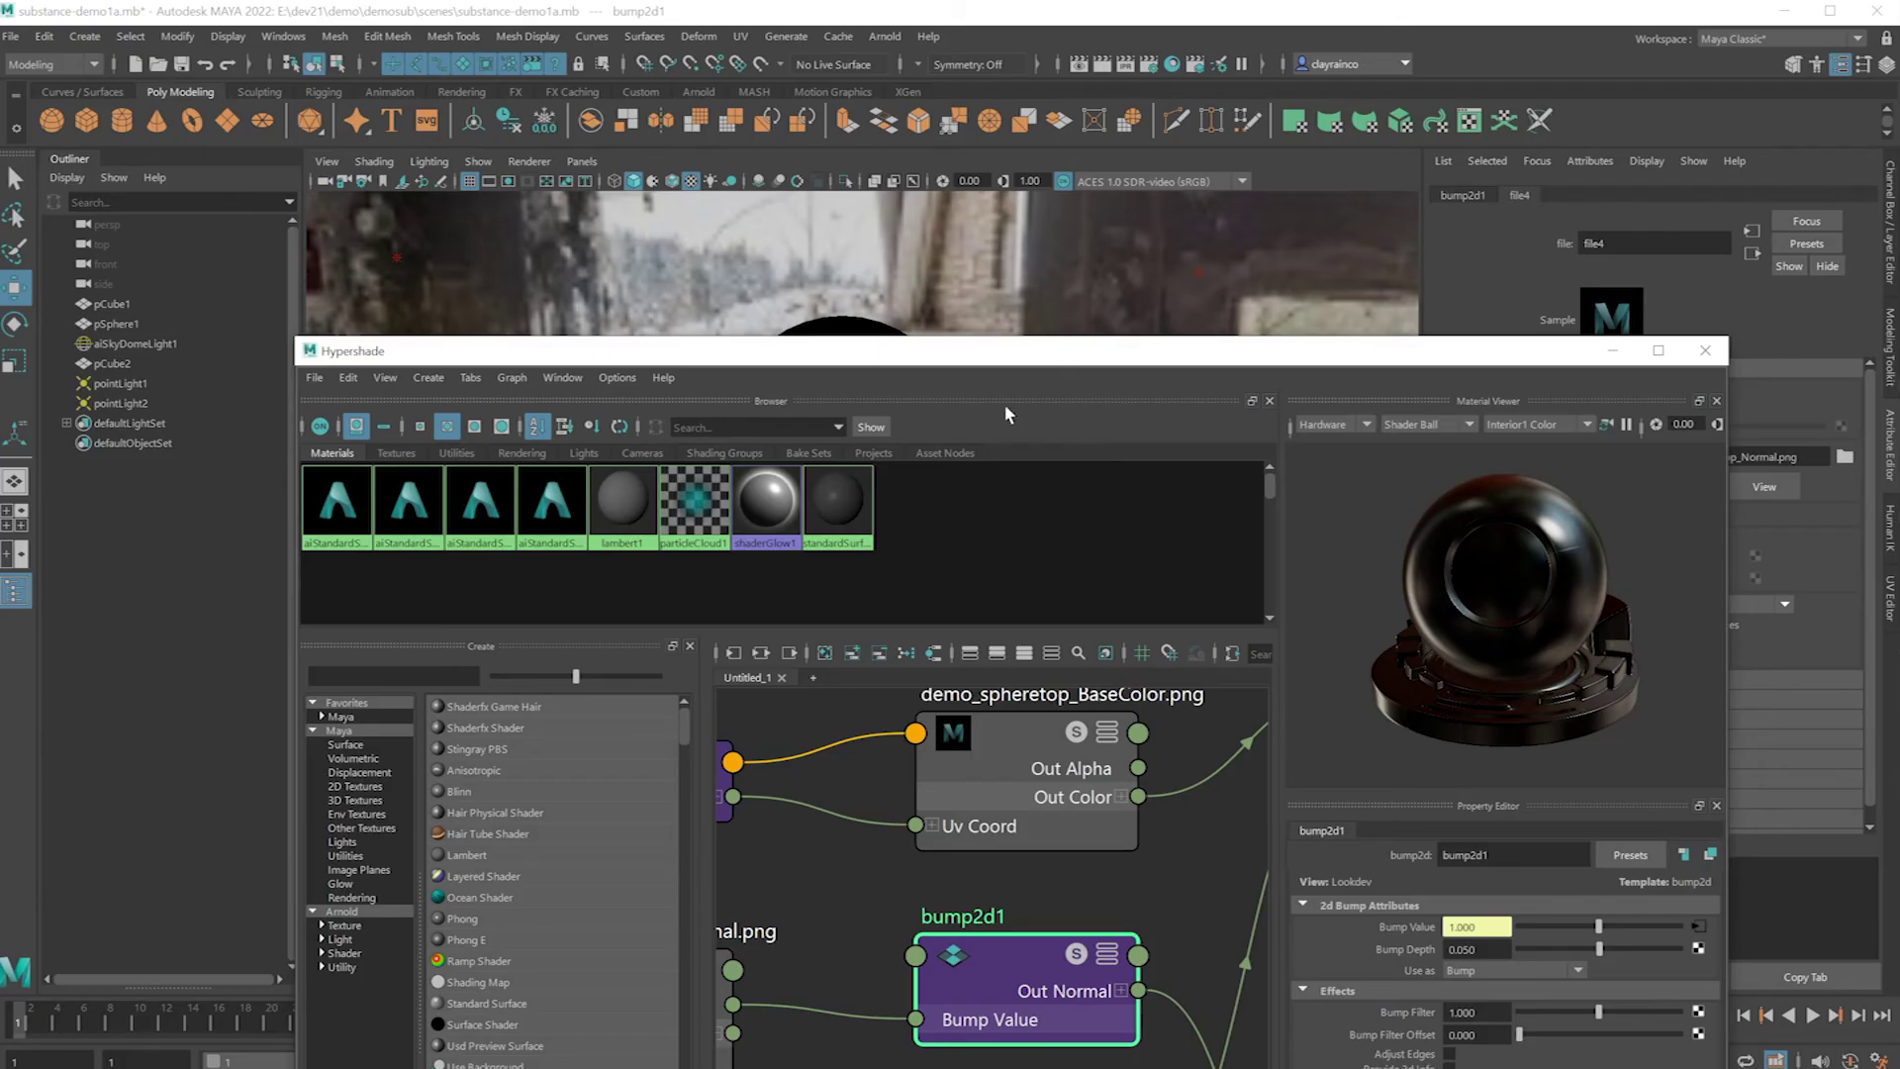
Graph the aiStandardSurface2bottom material's network and set the Bump Depth of its bump2d2 node to 0.05.
{"action": "left_click_drag", "start_coordinate": [990, 351], "coordinate": [1135, 378]}
{"action": "left_click", "coordinate": [559, 542]}
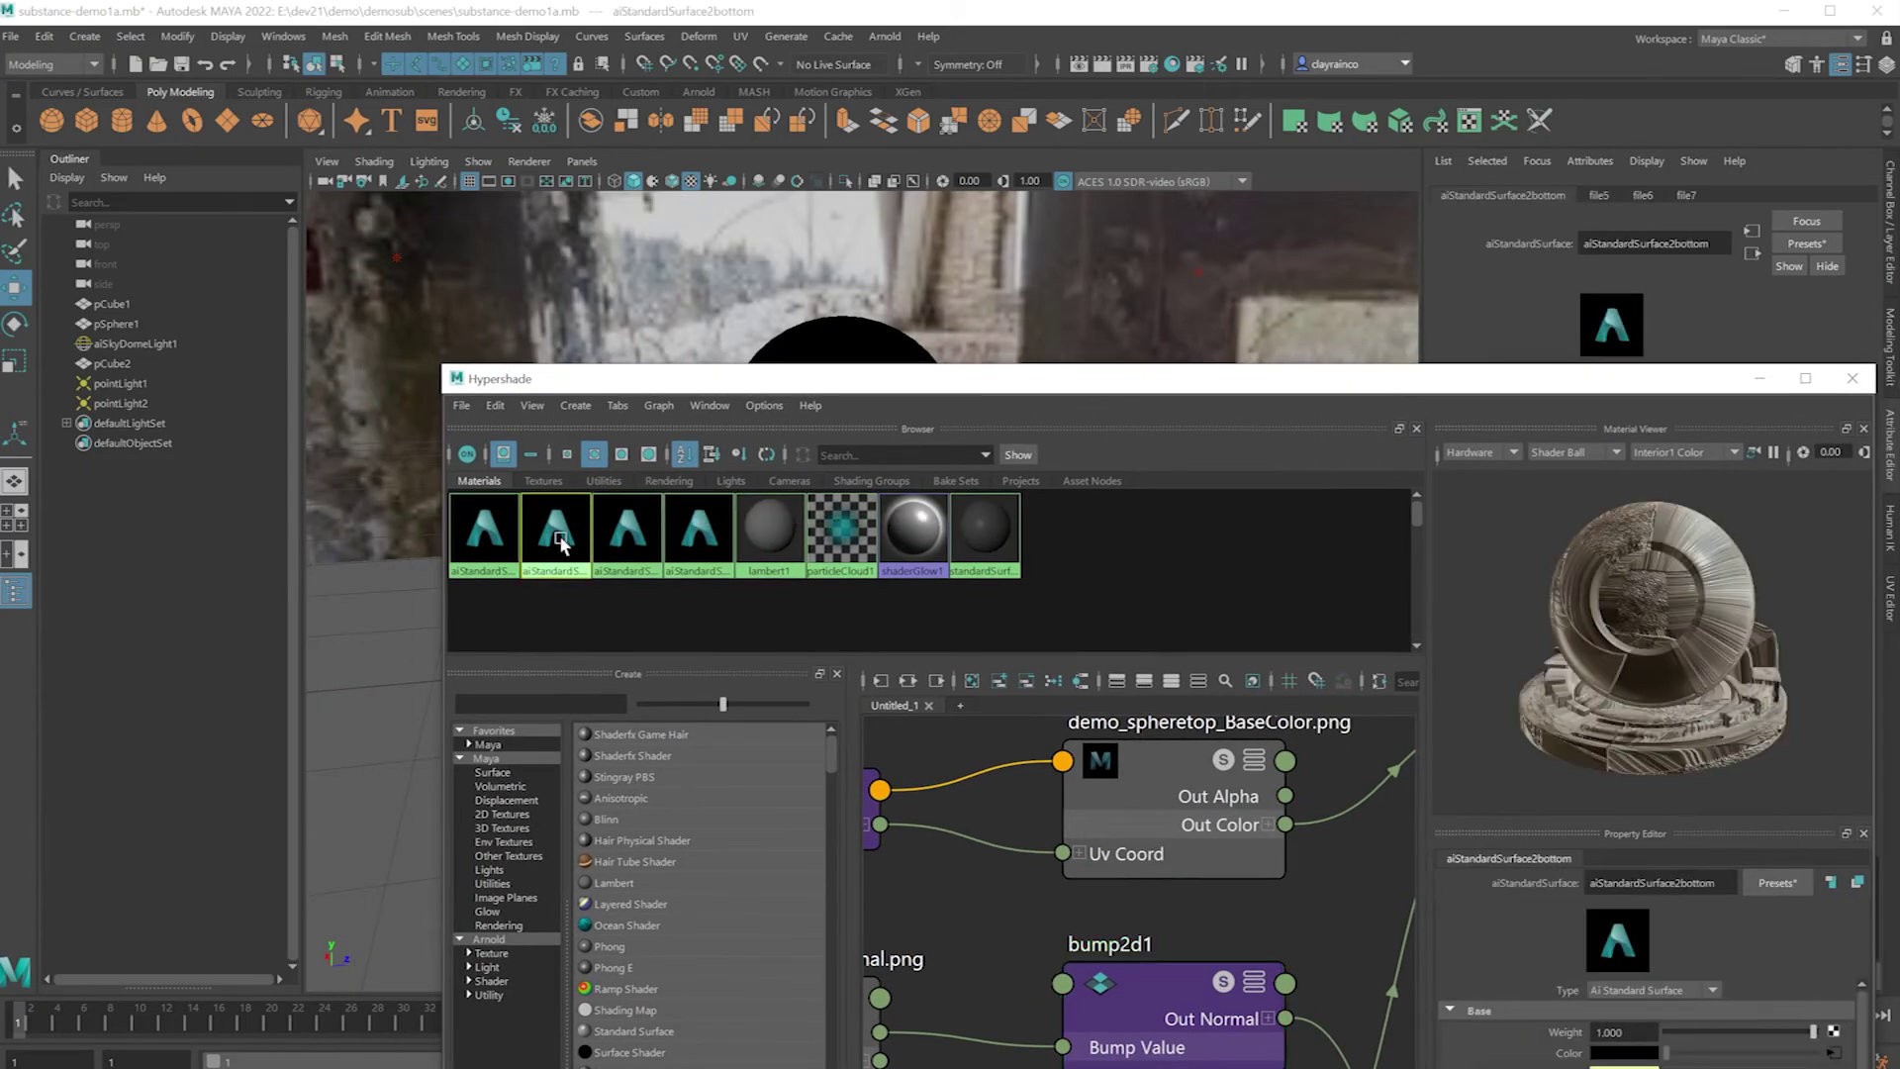
{"action": "right_click", "coordinate": [559, 542]}
{"action": "left_click", "coordinate": [606, 597]}
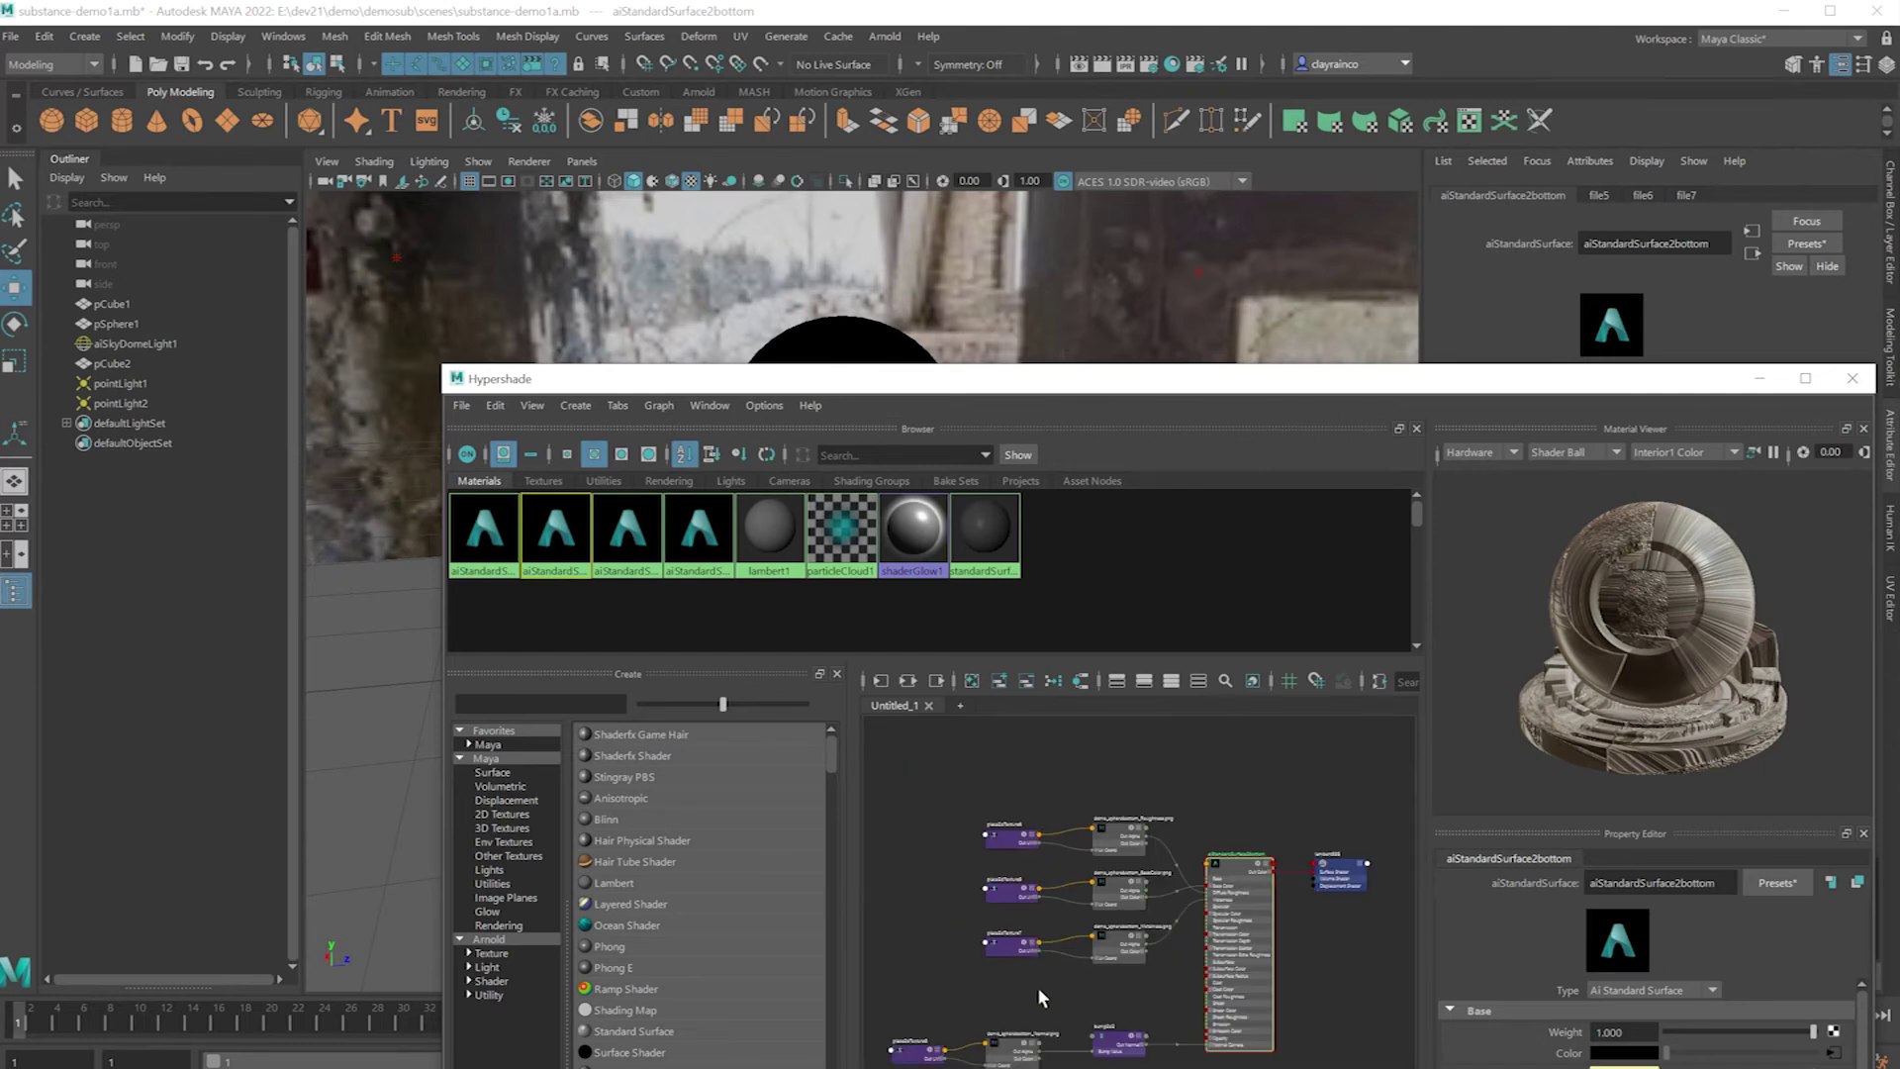
{"action": "scroll", "coordinate": [1039, 997], "scroll_direction": "up", "scroll_amount": 5}
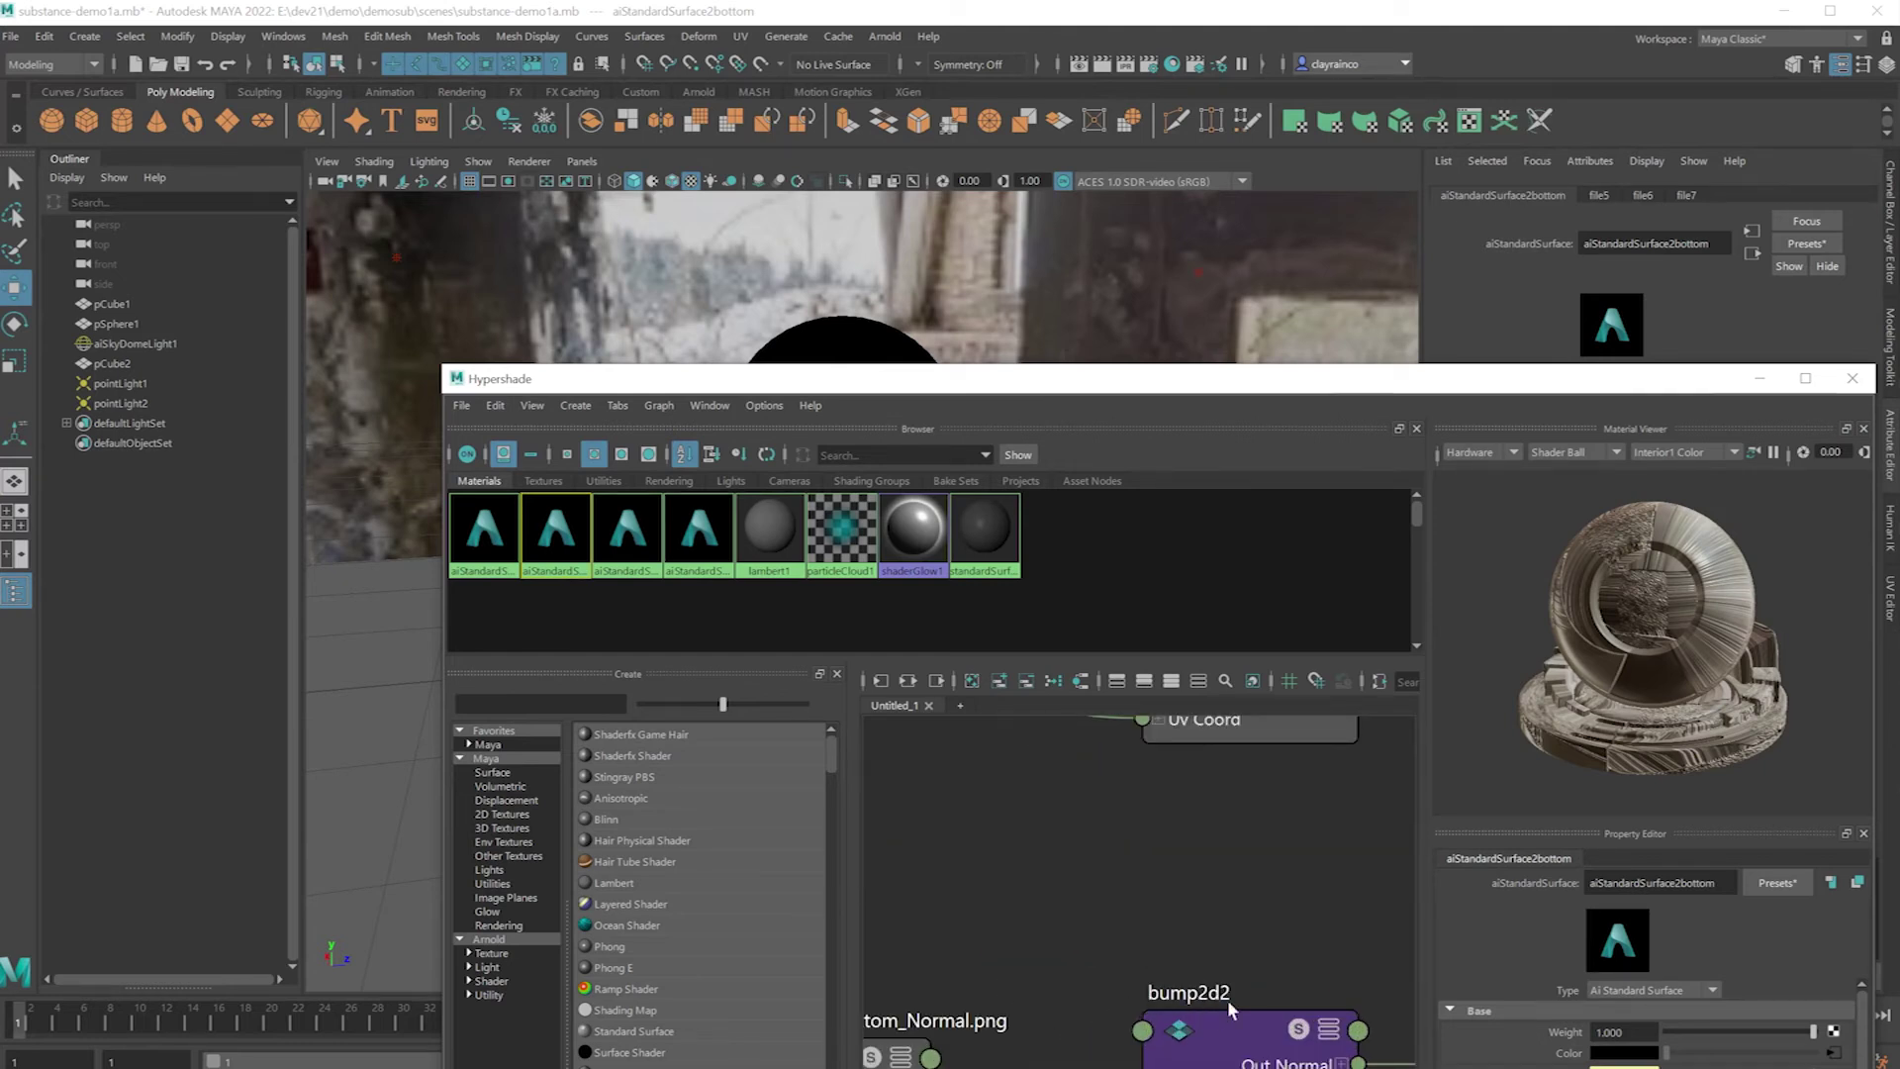
{"action": "left_click", "coordinate": [1233, 1052]}
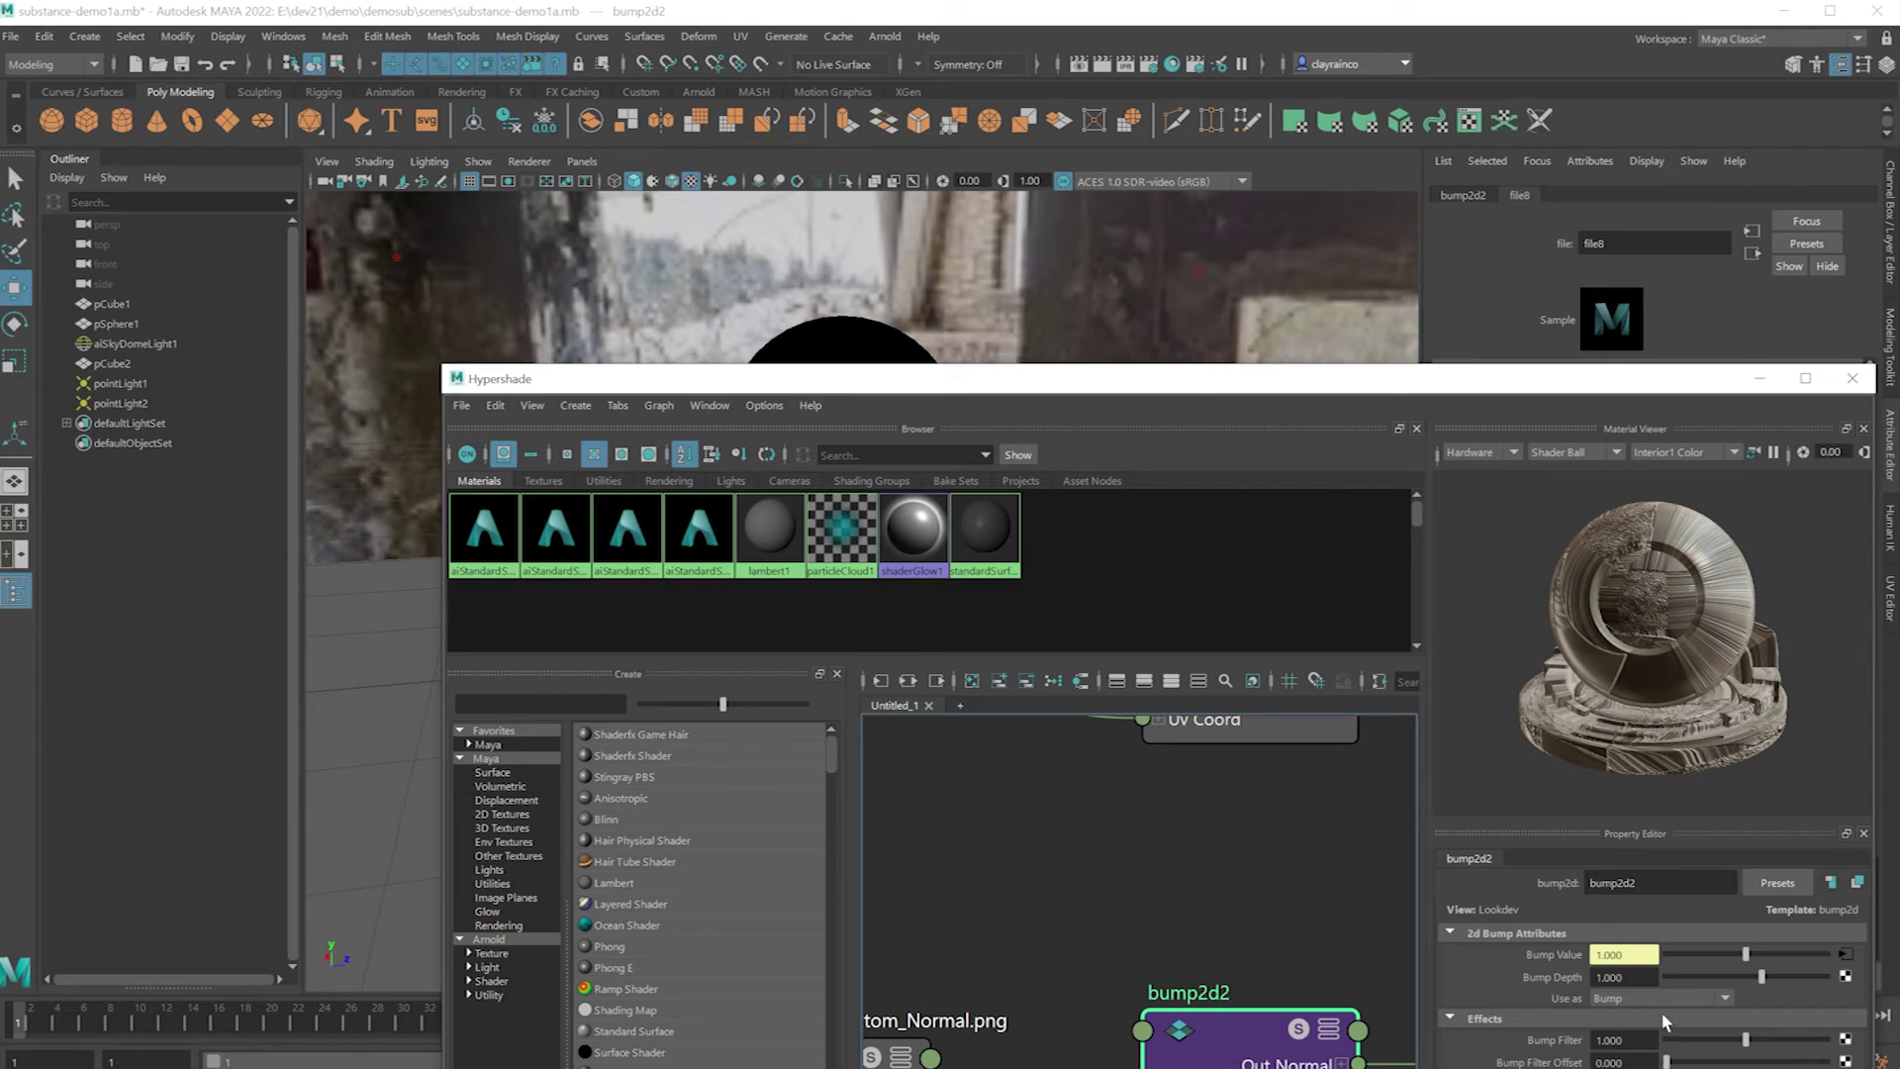
{"action": "double_click", "coordinate": [1622, 977]}
{"action": "key", "text": "BackSpace"}
{"action": "type", "text": ".05"}
{"action": "key", "text": "Return"}
Reposition the Hypershade below the sphere and graph the aiStandardSurface4inside material's network.
{"action": "left_click_drag", "start_coordinate": [1119, 396], "coordinate": [1044, 679]}
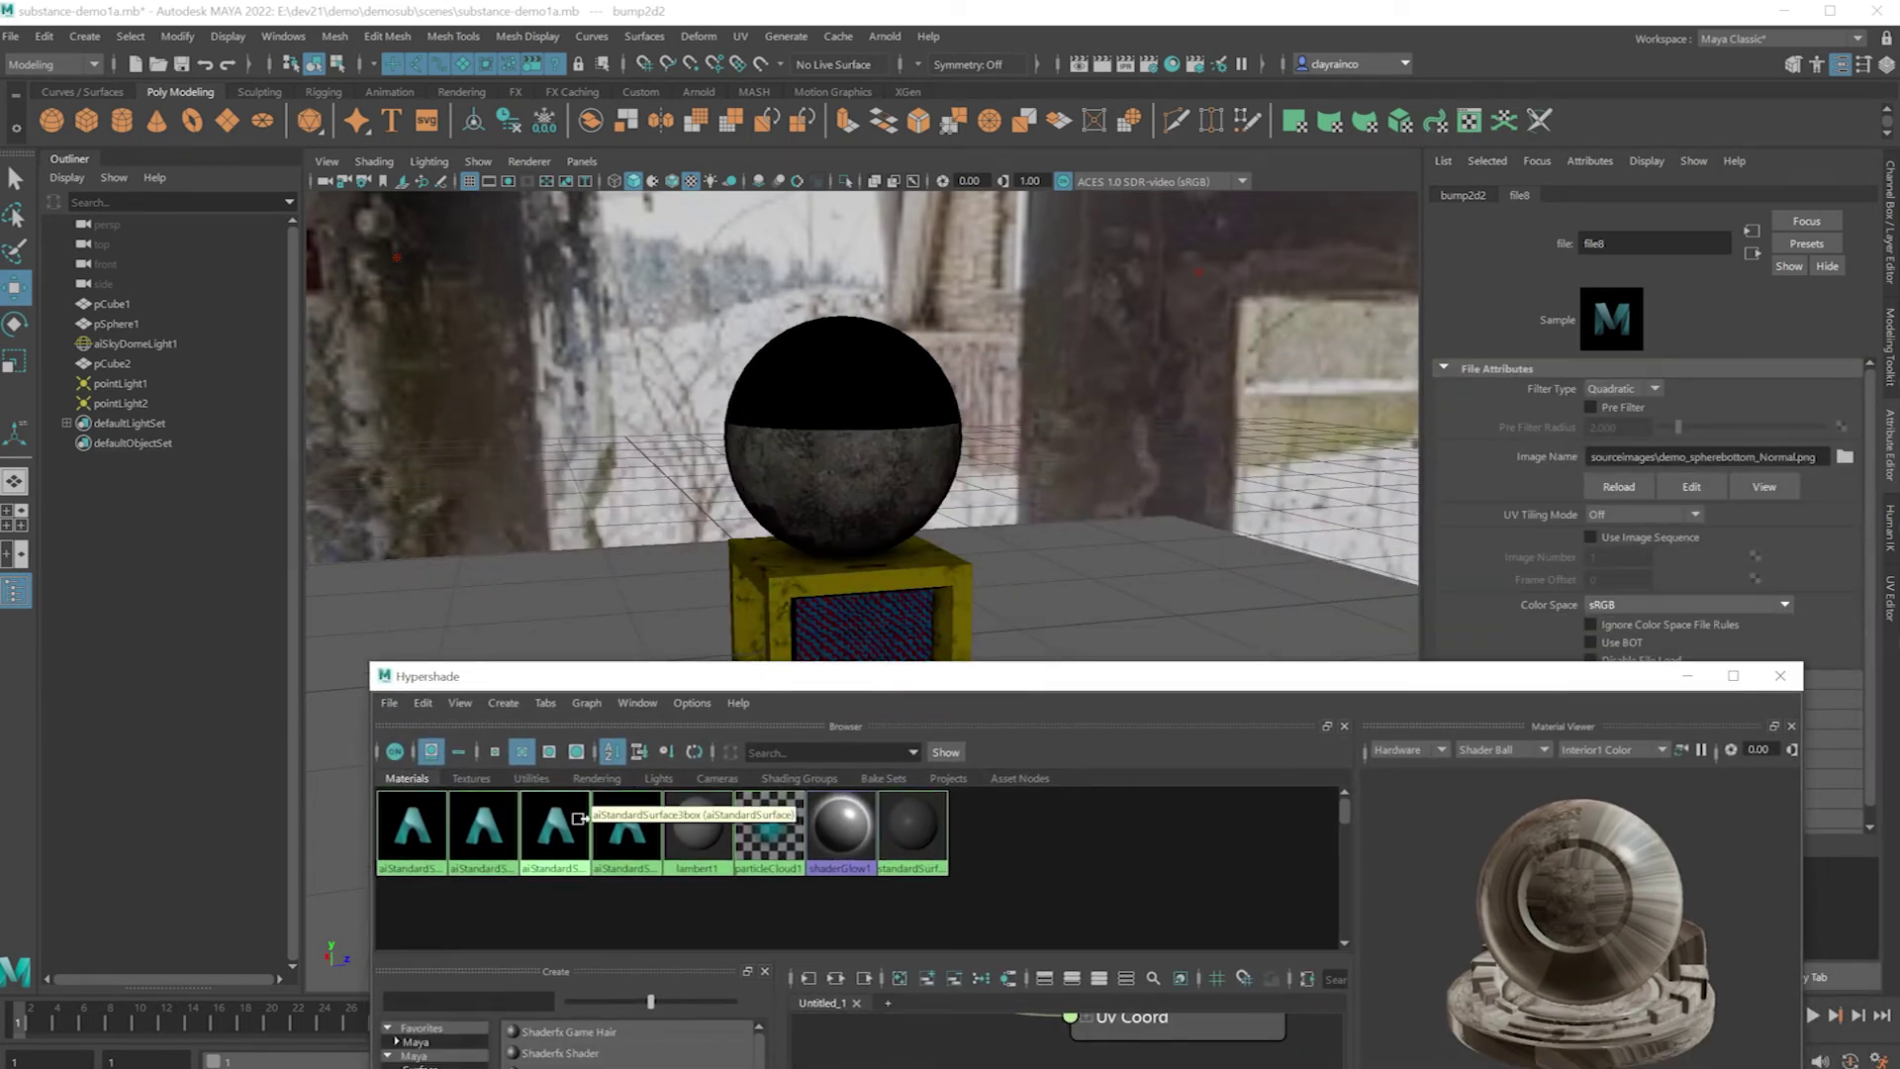
{"action": "left_click", "coordinate": [626, 836]}
{"action": "right_click", "coordinate": [625, 844]}
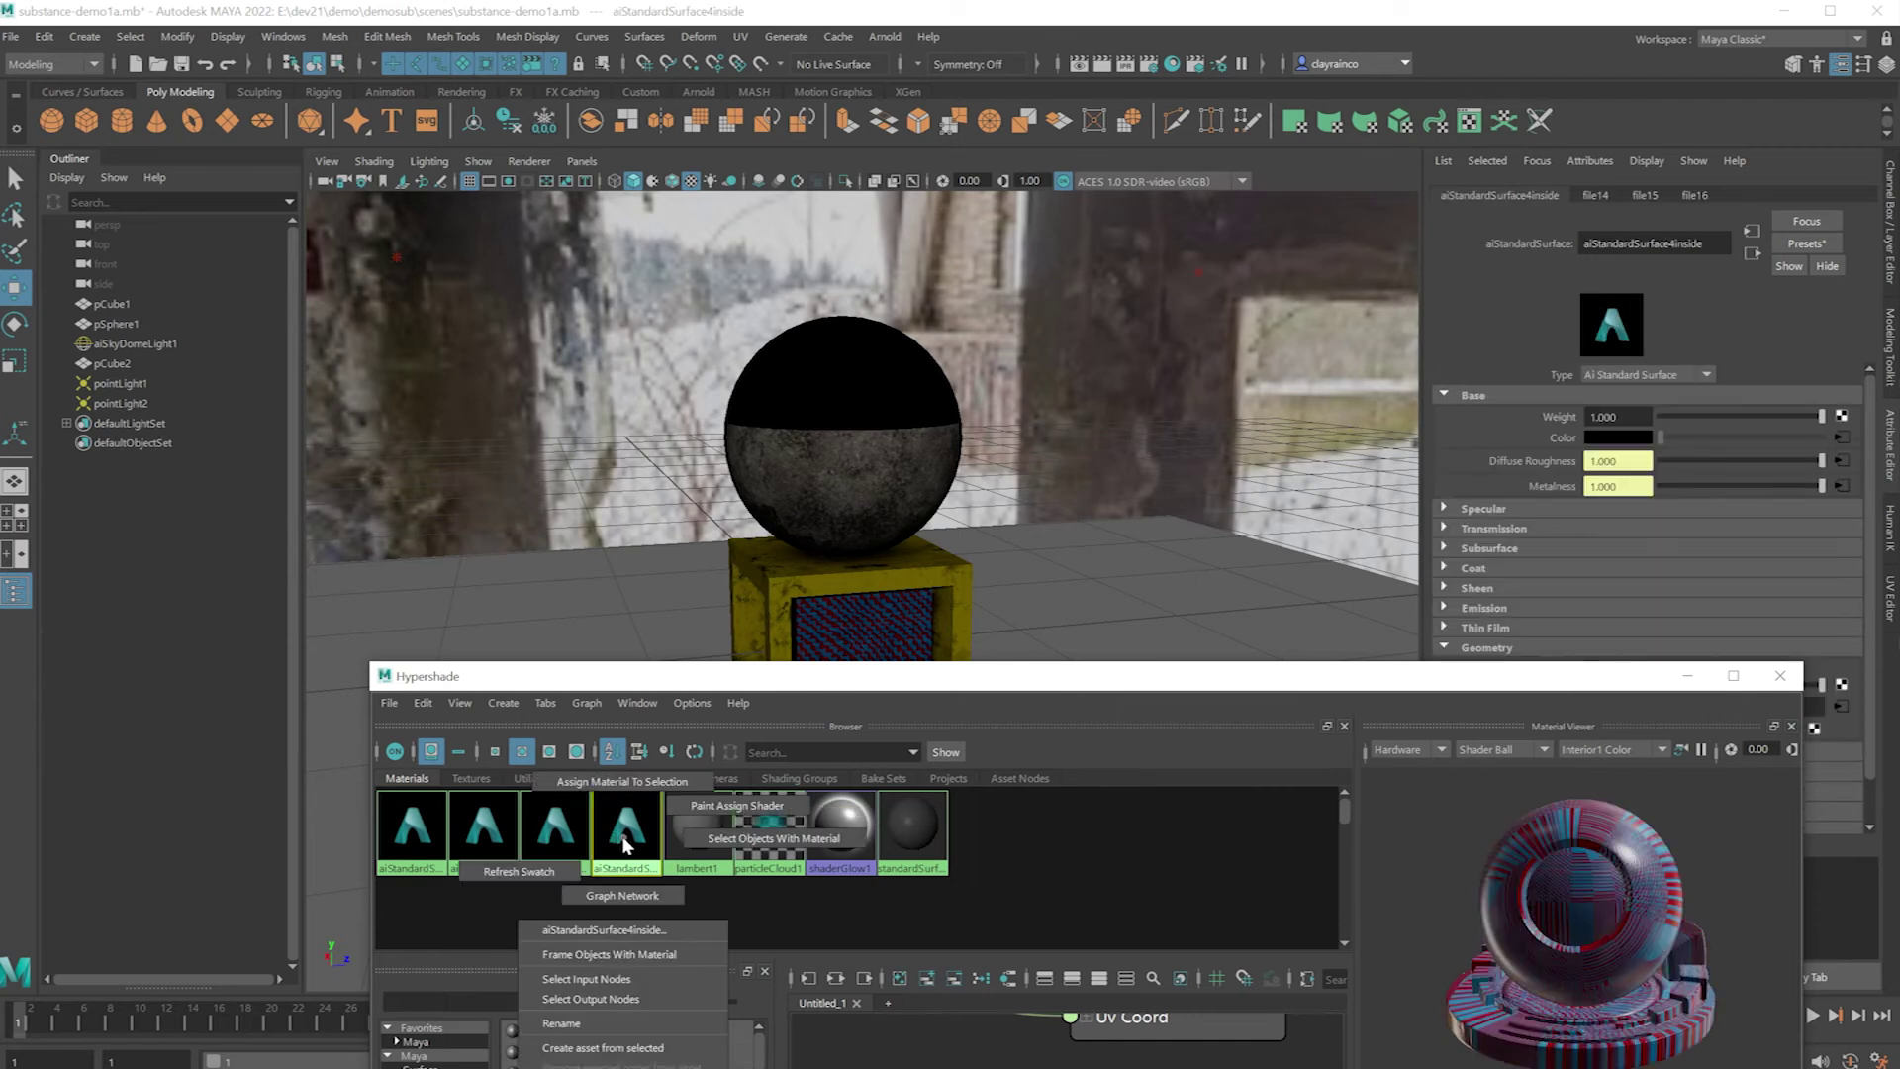
{"action": "right_click_drag", "start_coordinate": [625, 844], "coordinate": [629, 899]}
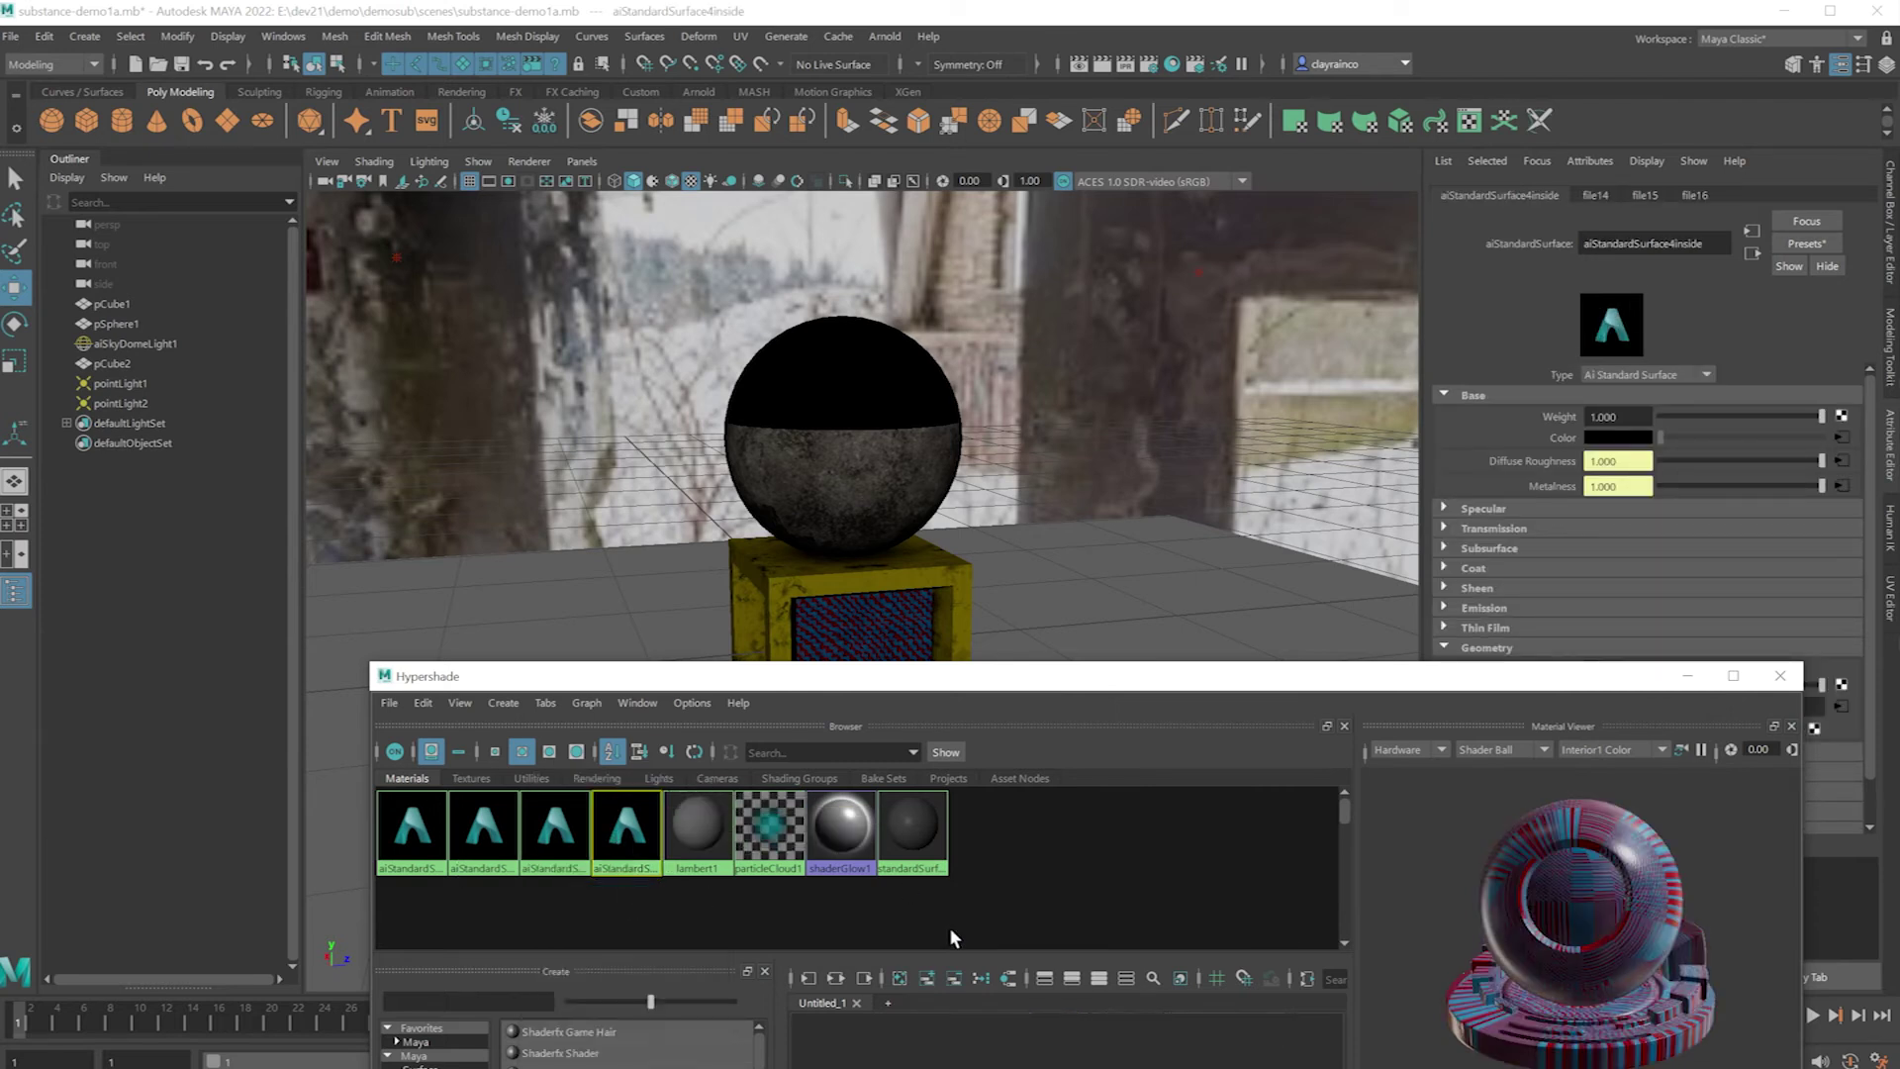
Move the Hypershade clear of the crate and render the perspective view from the crate's corner to check the sphere and crate.
{"action": "left_click_drag", "start_coordinate": [1042, 698], "coordinate": [1096, 858]}
{"action": "mouse_move", "coordinate": [948, 704]}
{"action": "left_mouse_down", "text": "alt"}
{"action": "mouse_move", "coordinate": [922, 686]}
{"action": "mouse_move", "coordinate": [968, 685]}
{"action": "mouse_move", "coordinate": [969, 733]}
{"action": "left_mouse_up", "text": "alt"}
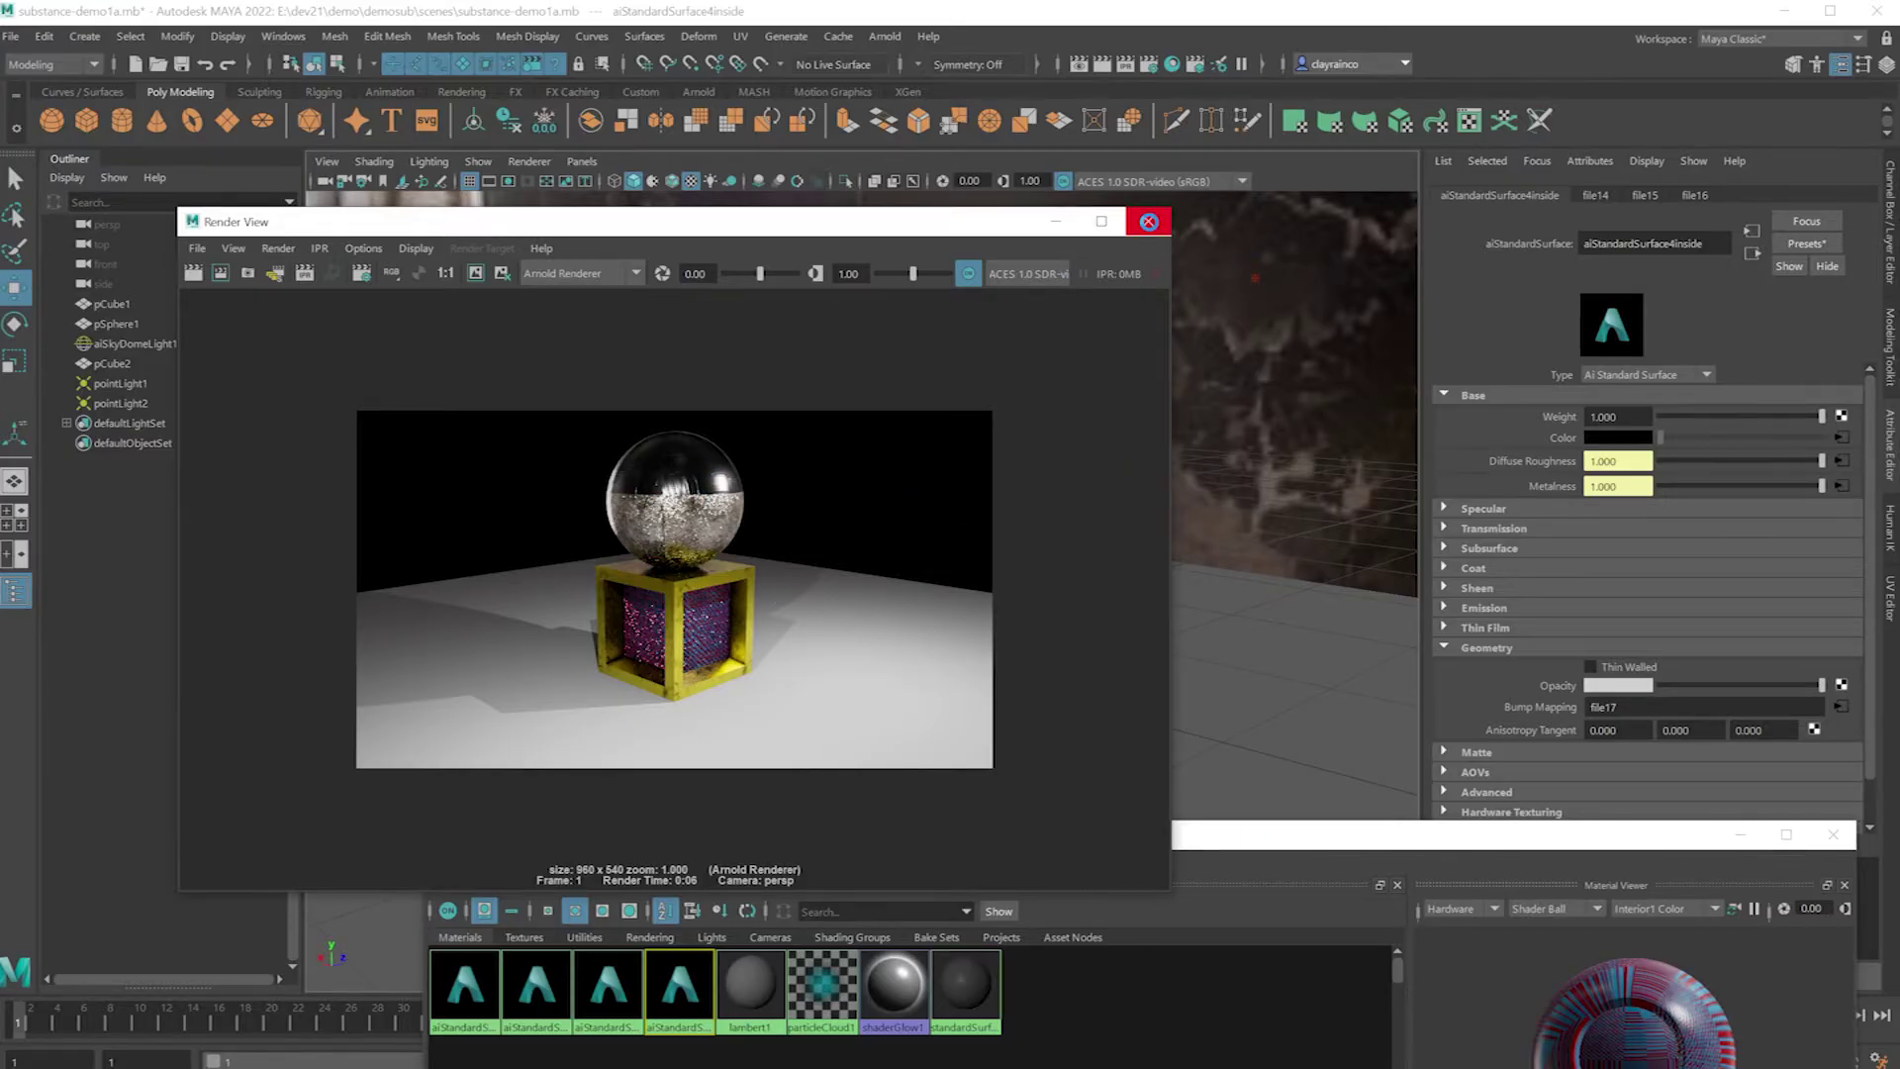
{"action": "left_click", "coordinate": [1147, 221]}
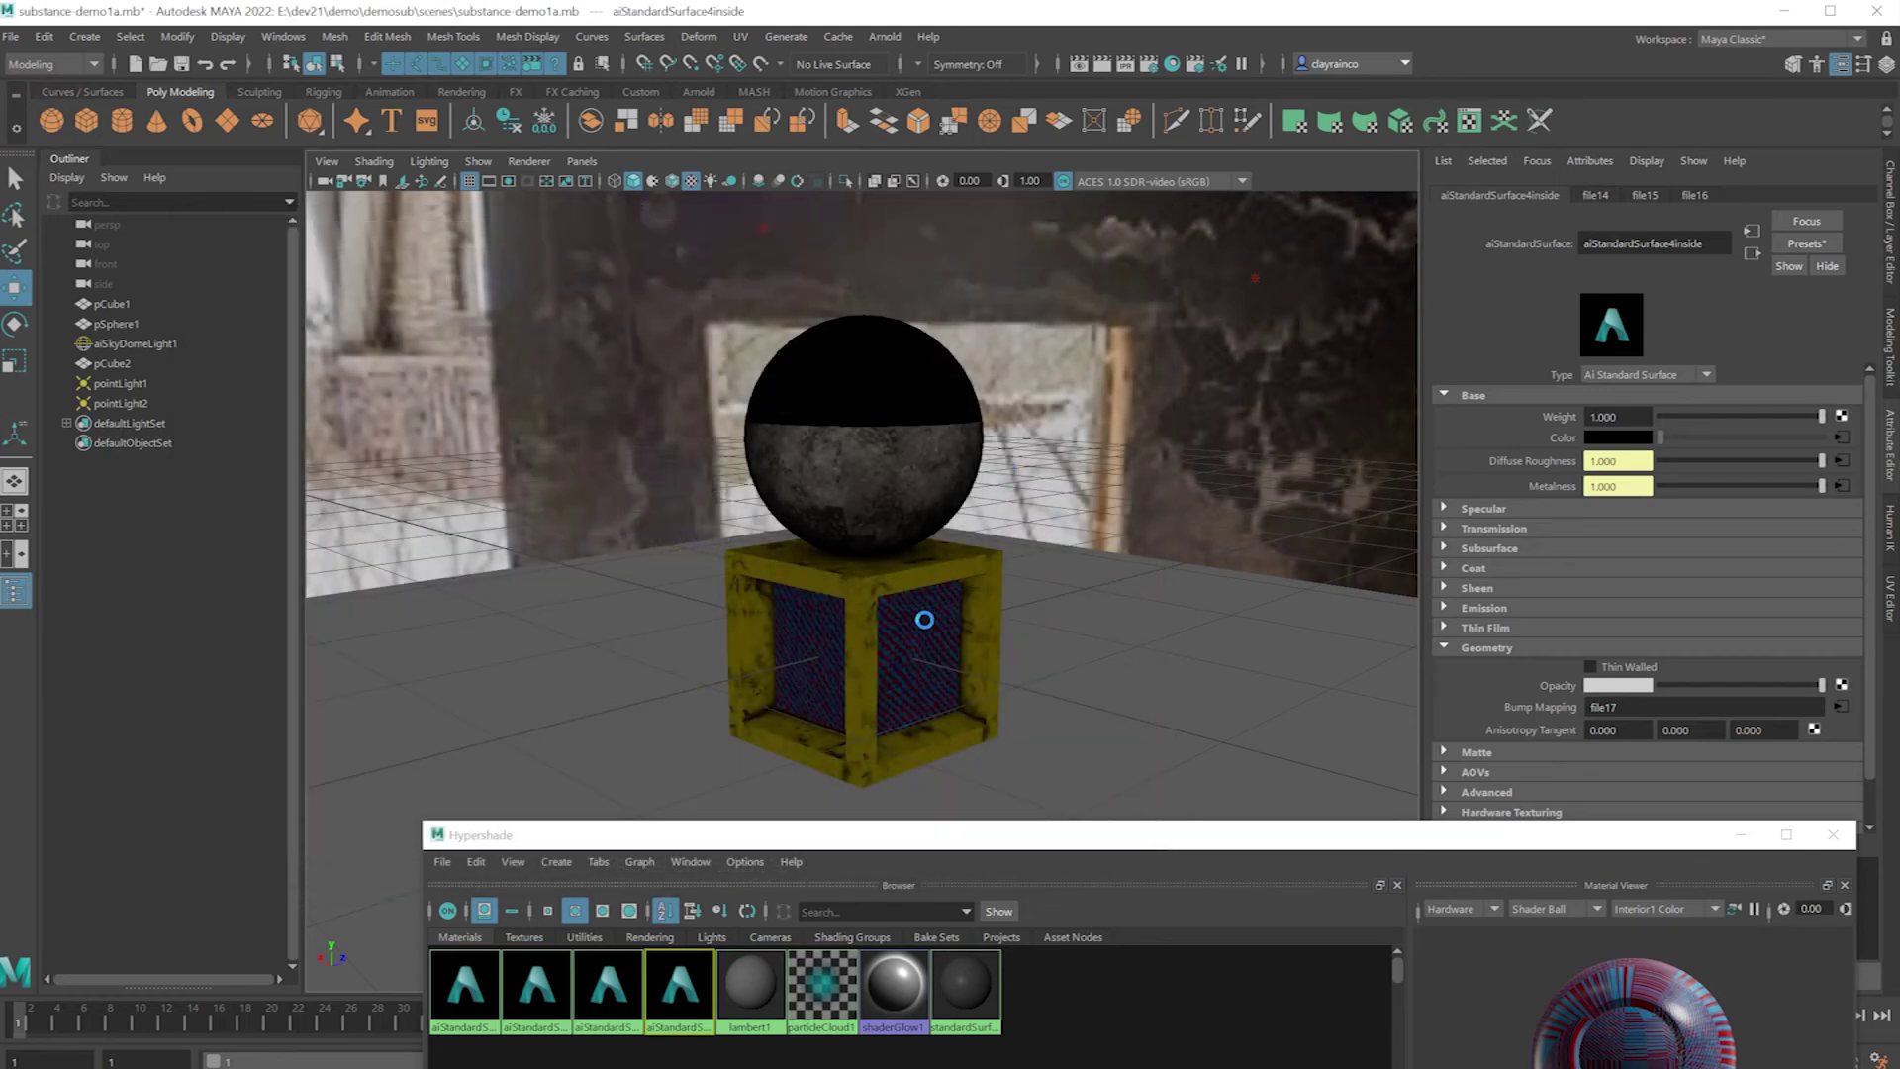
Render a close-up of the crate's recessed inside panels to examine their material, and close the Render View.
{"action": "scroll", "coordinate": [950, 606], "scroll_direction": "up", "scroll_amount": 3}
{"action": "scroll", "coordinate": [946, 642], "scroll_direction": "up", "scroll_amount": 5}
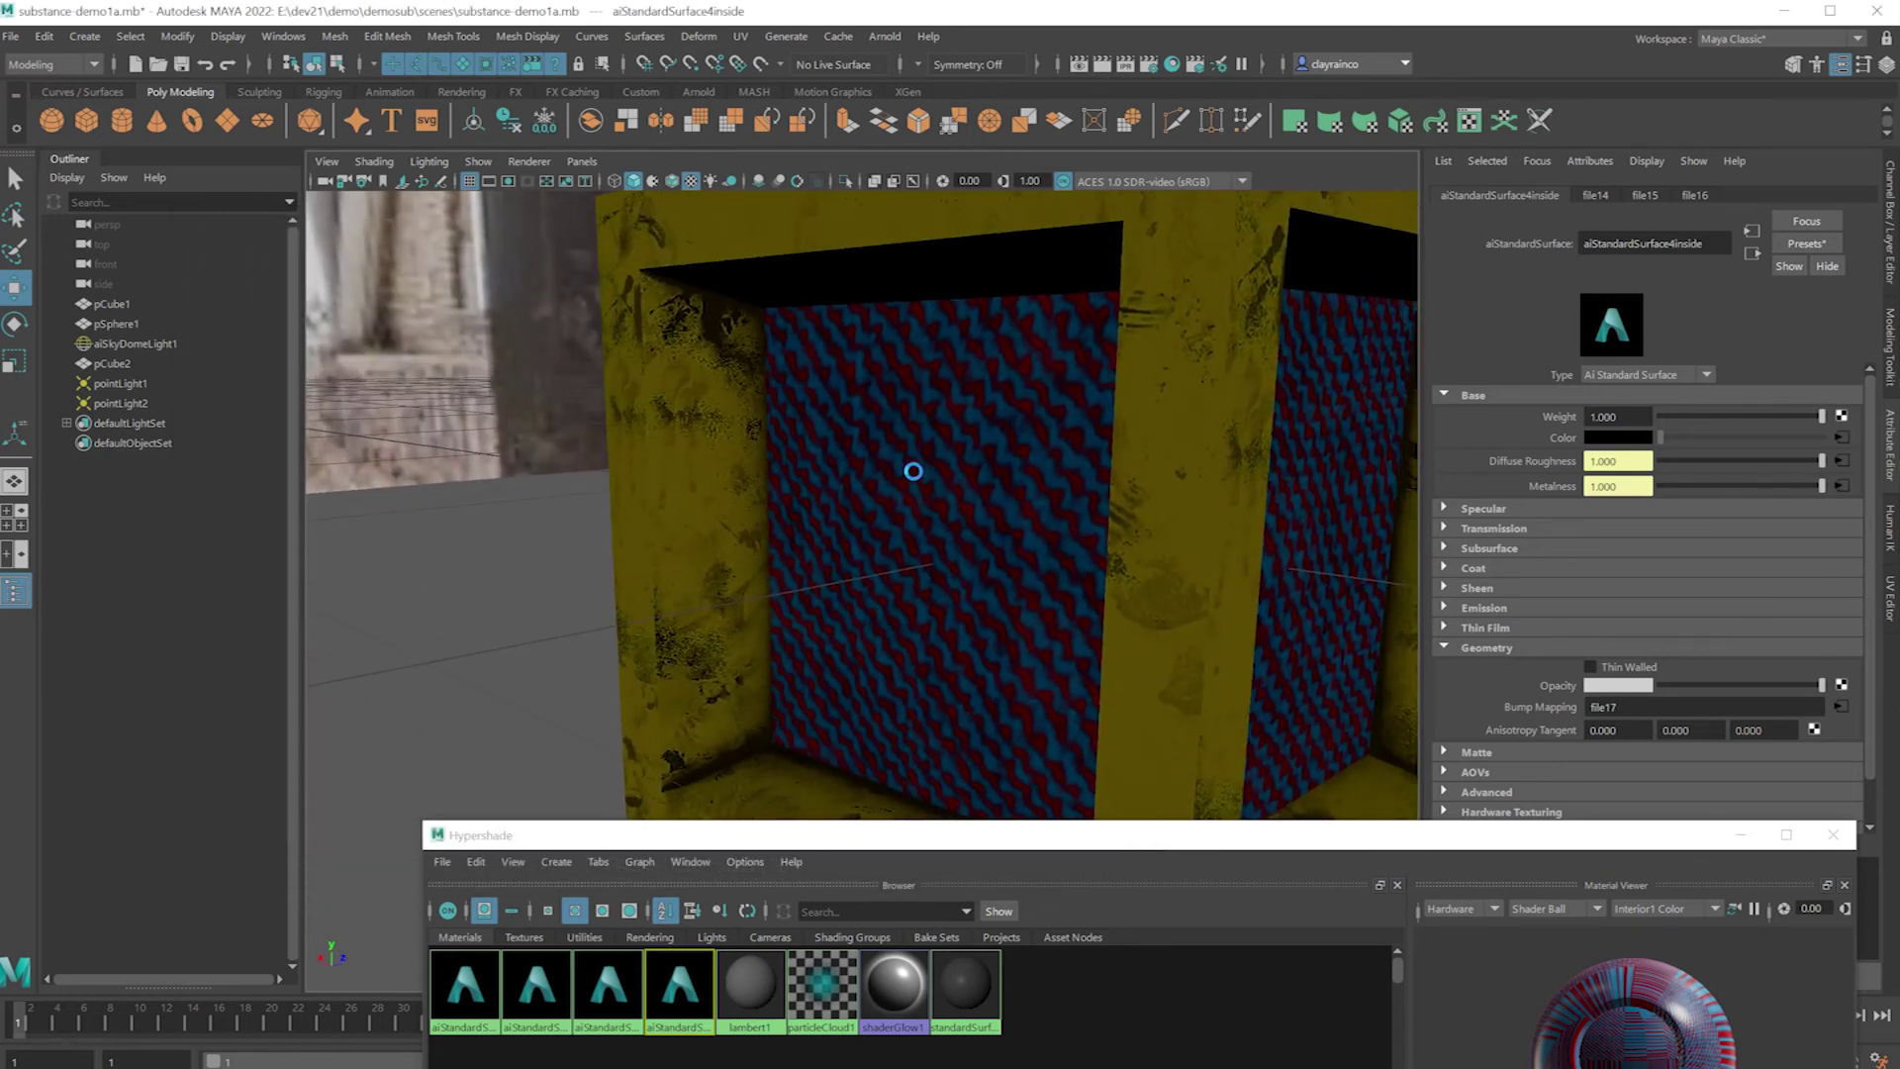
{"action": "left_click", "coordinate": [1123, 63]}
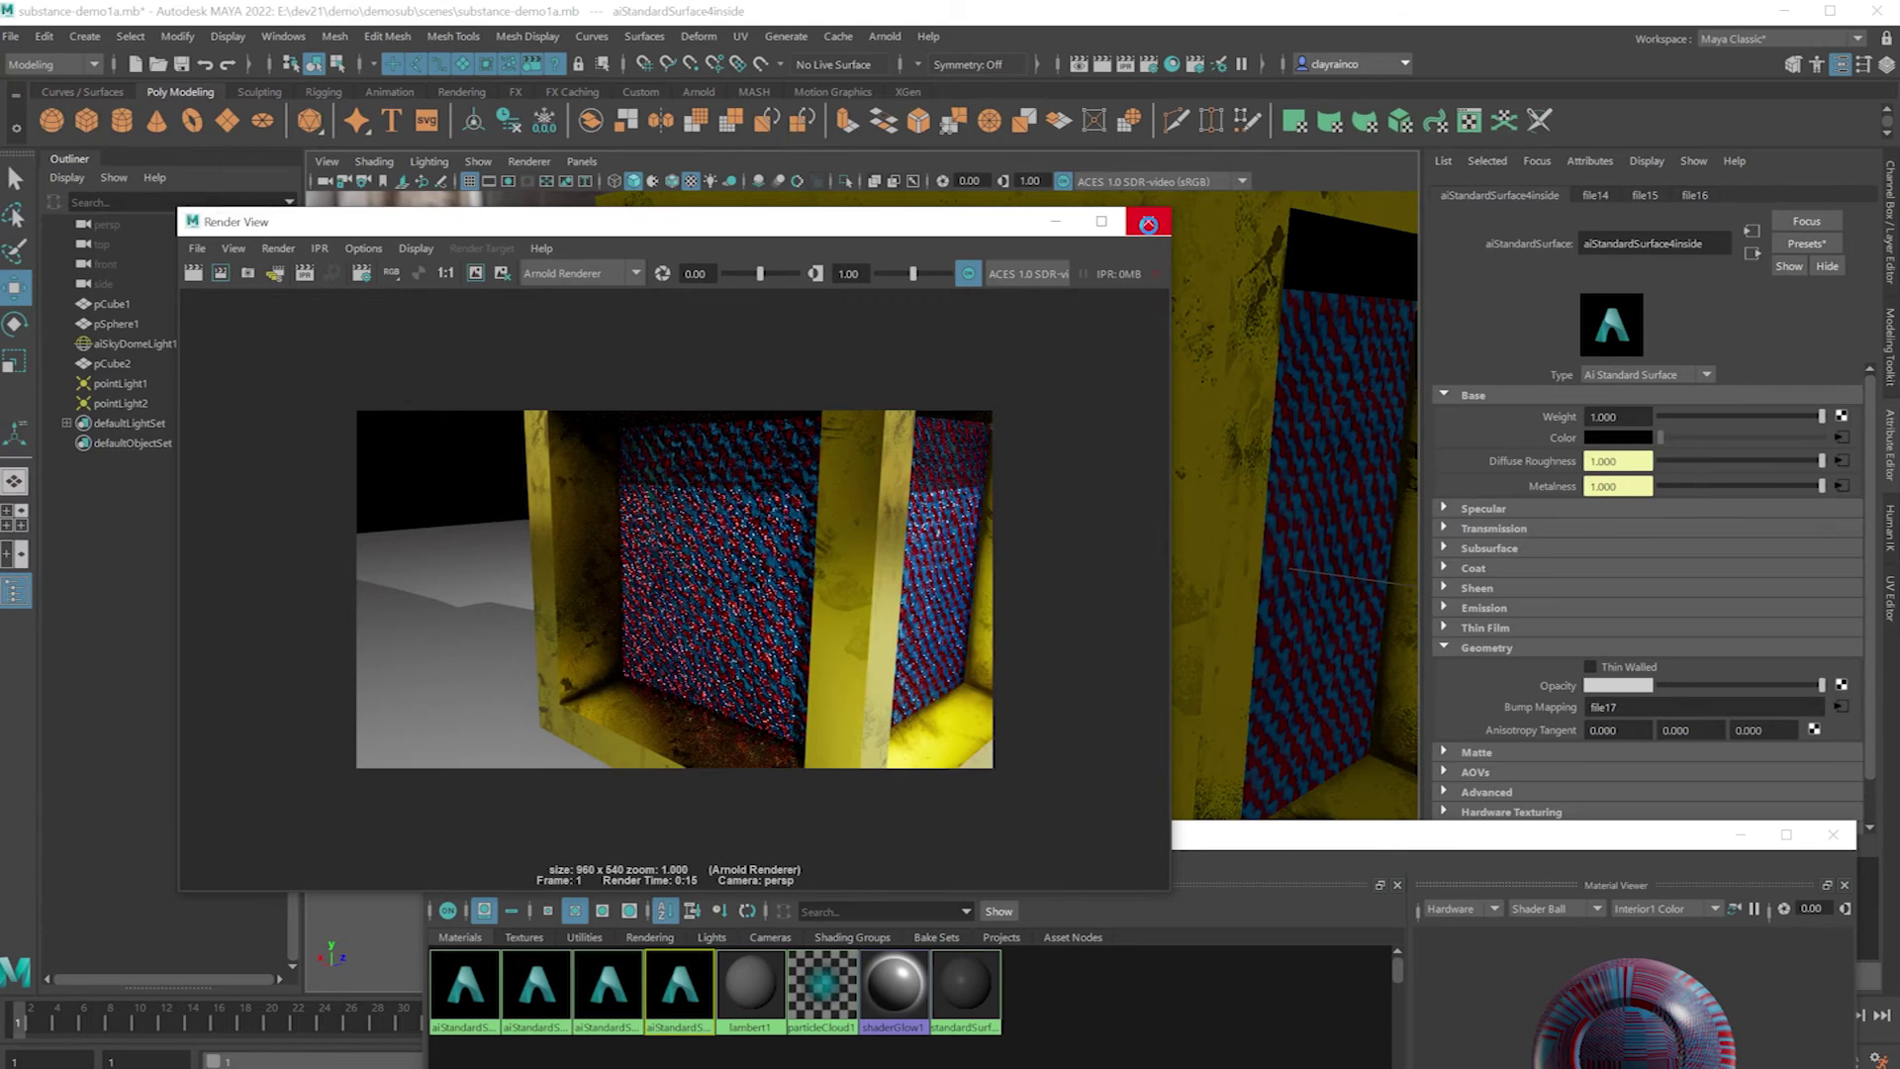
{"action": "left_click", "coordinate": [1148, 224]}
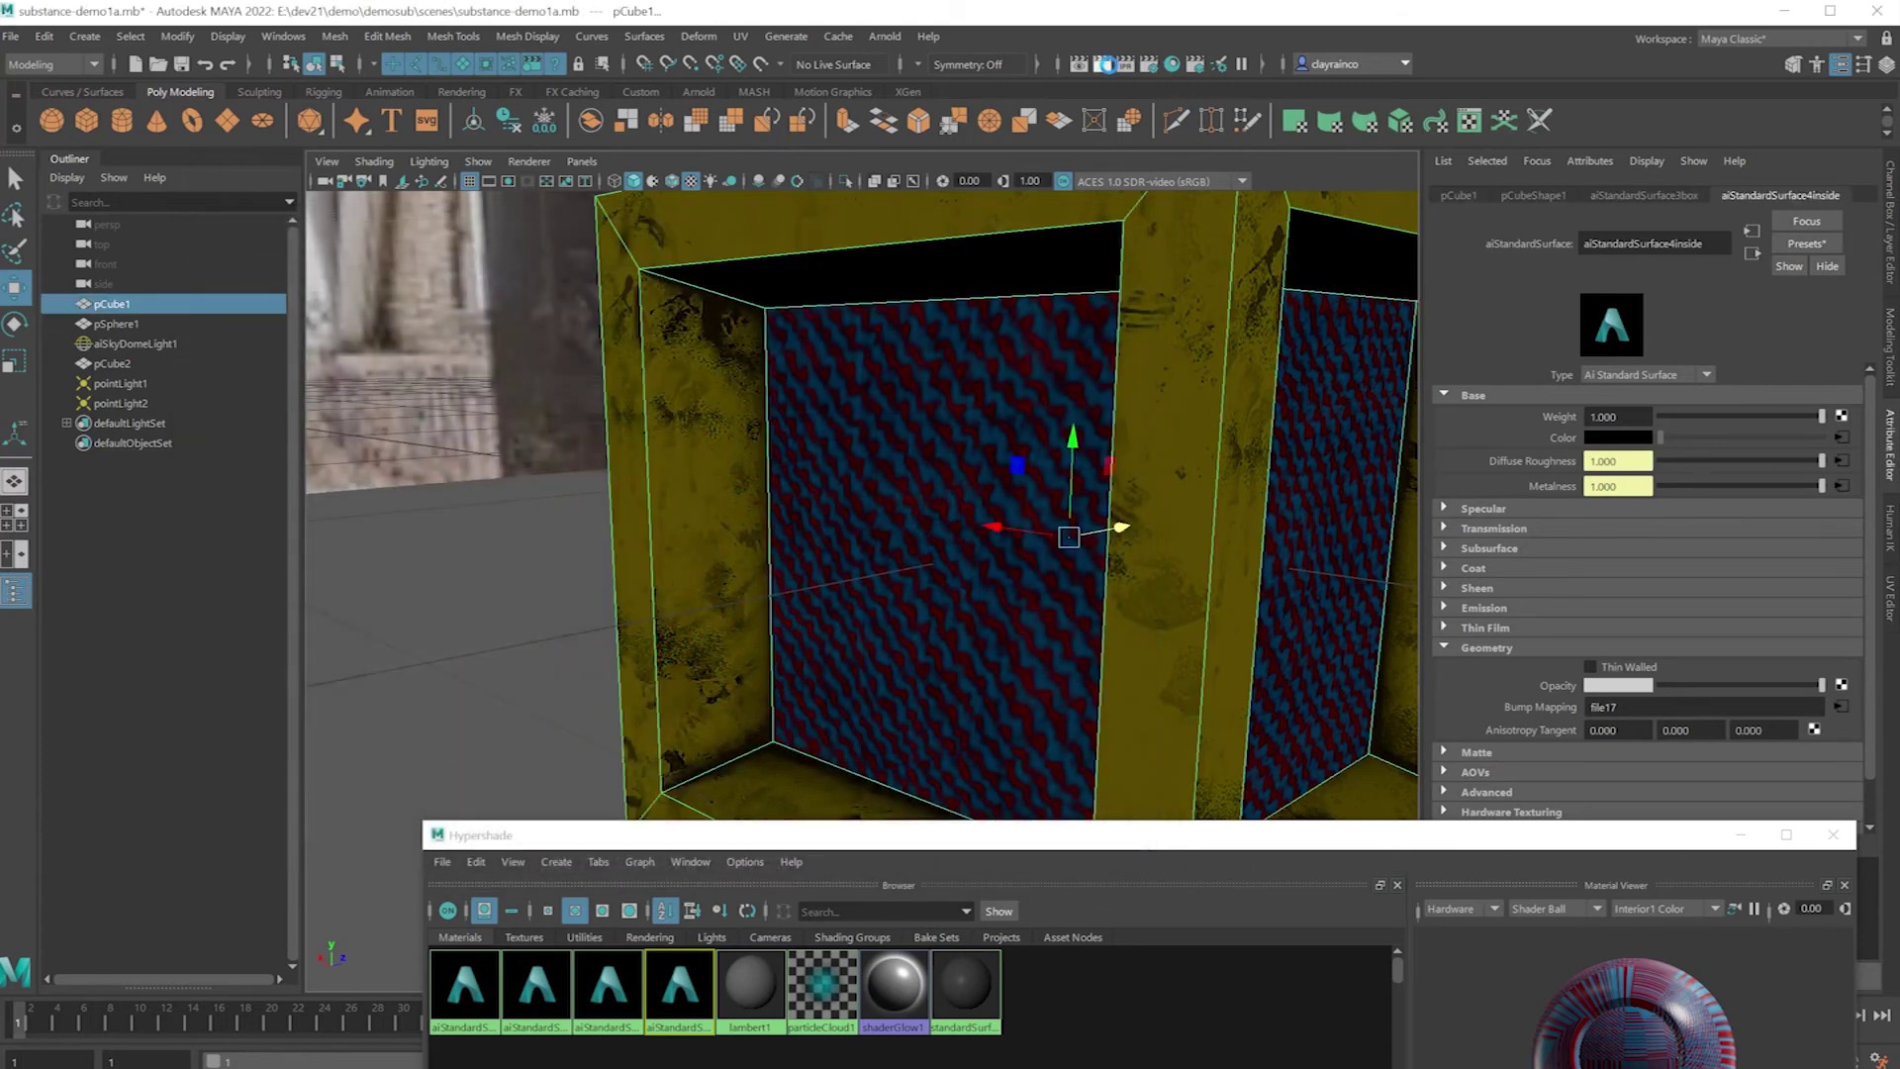
{"action": "left_click", "coordinate": [1105, 64]}
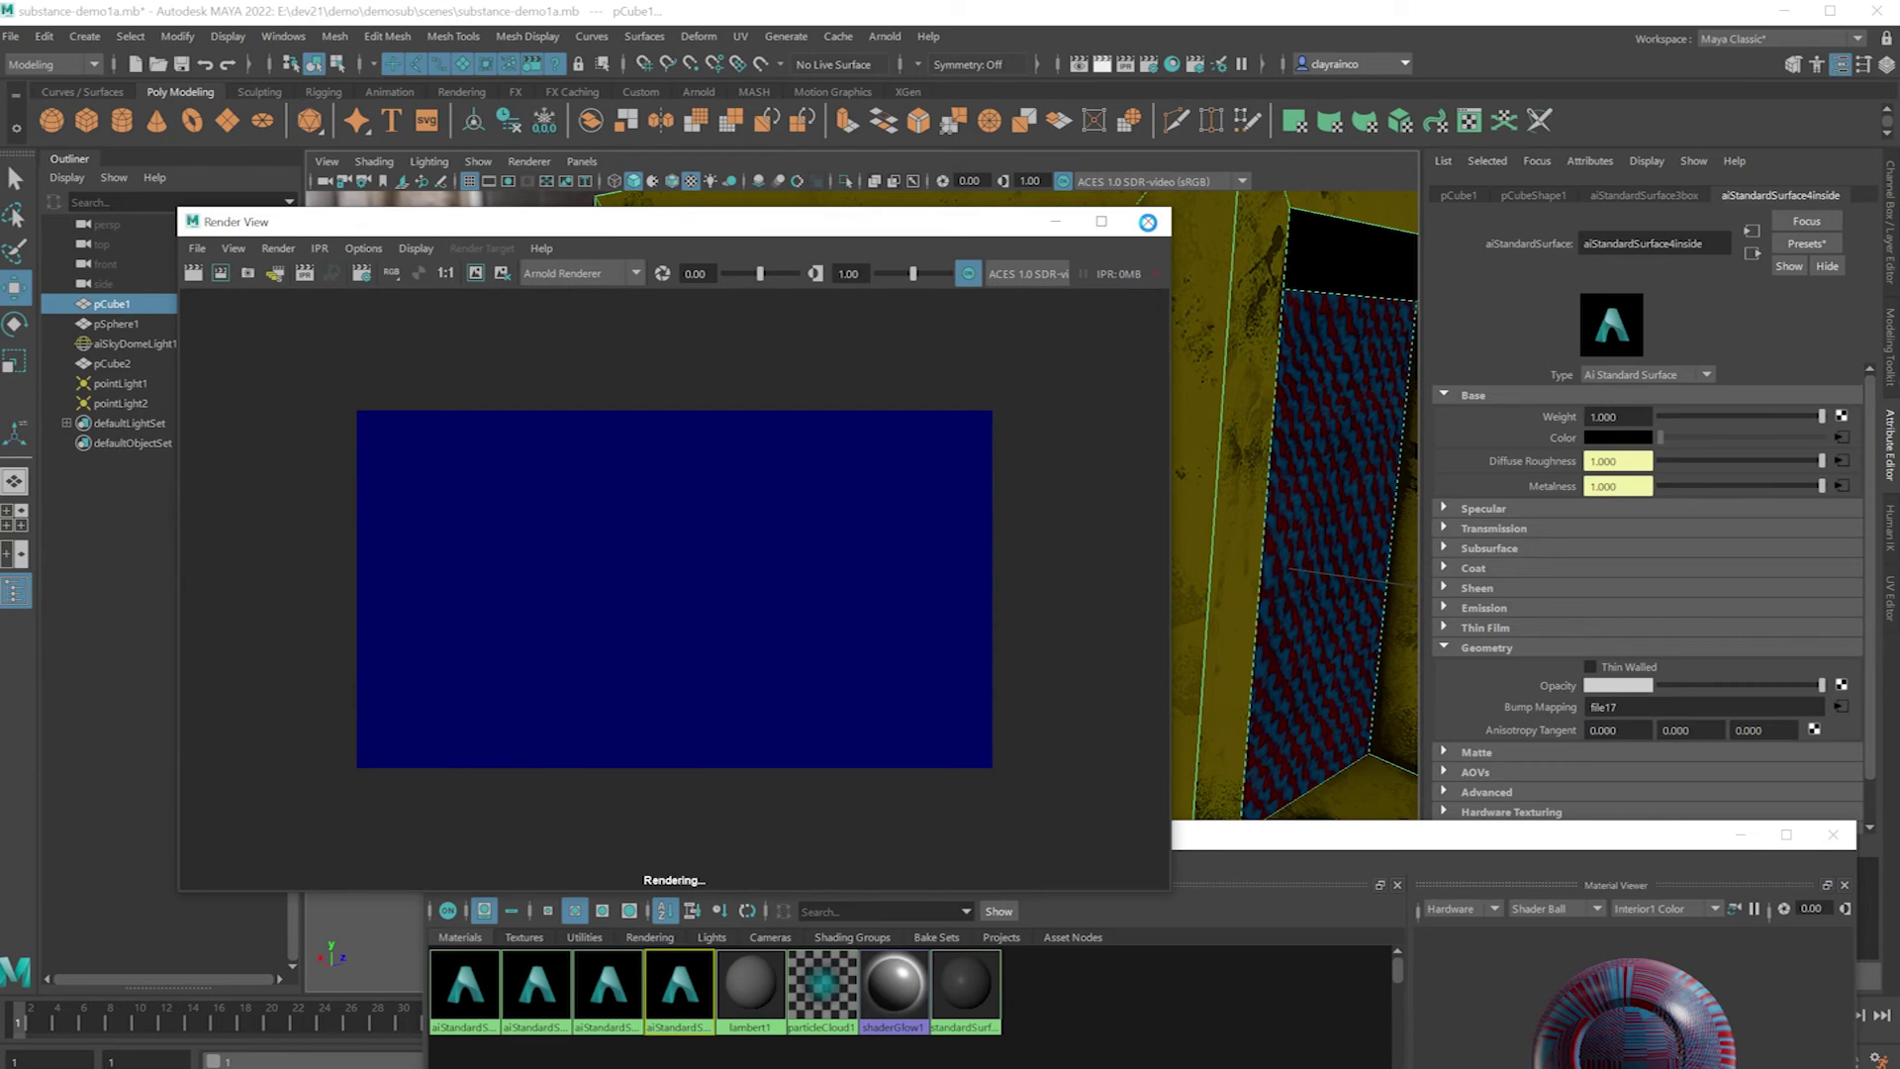
{"action": "left_click", "coordinate": [1148, 222]}
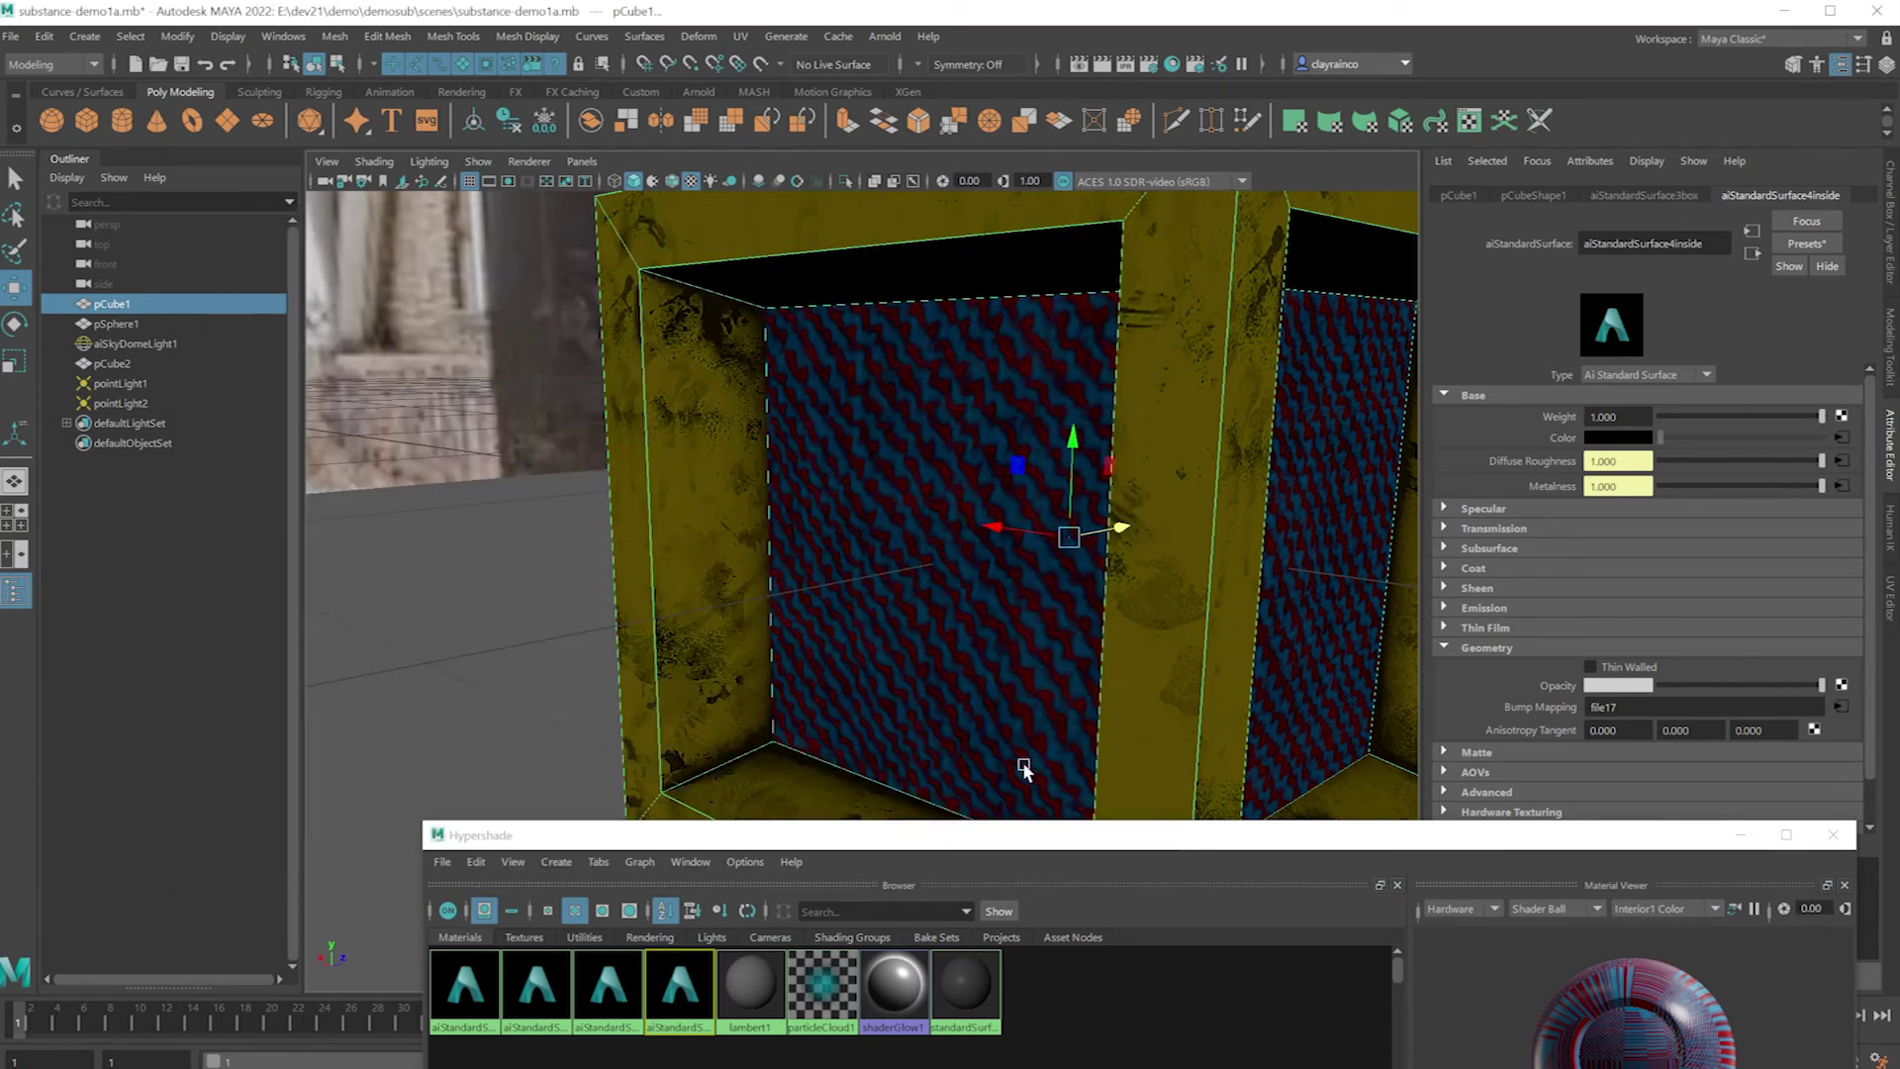
Select the crate to work on its inside material's attributes and close the Hypershade.
{"action": "left_click_drag", "start_coordinate": [1225, 838], "coordinate": [1006, 915]}
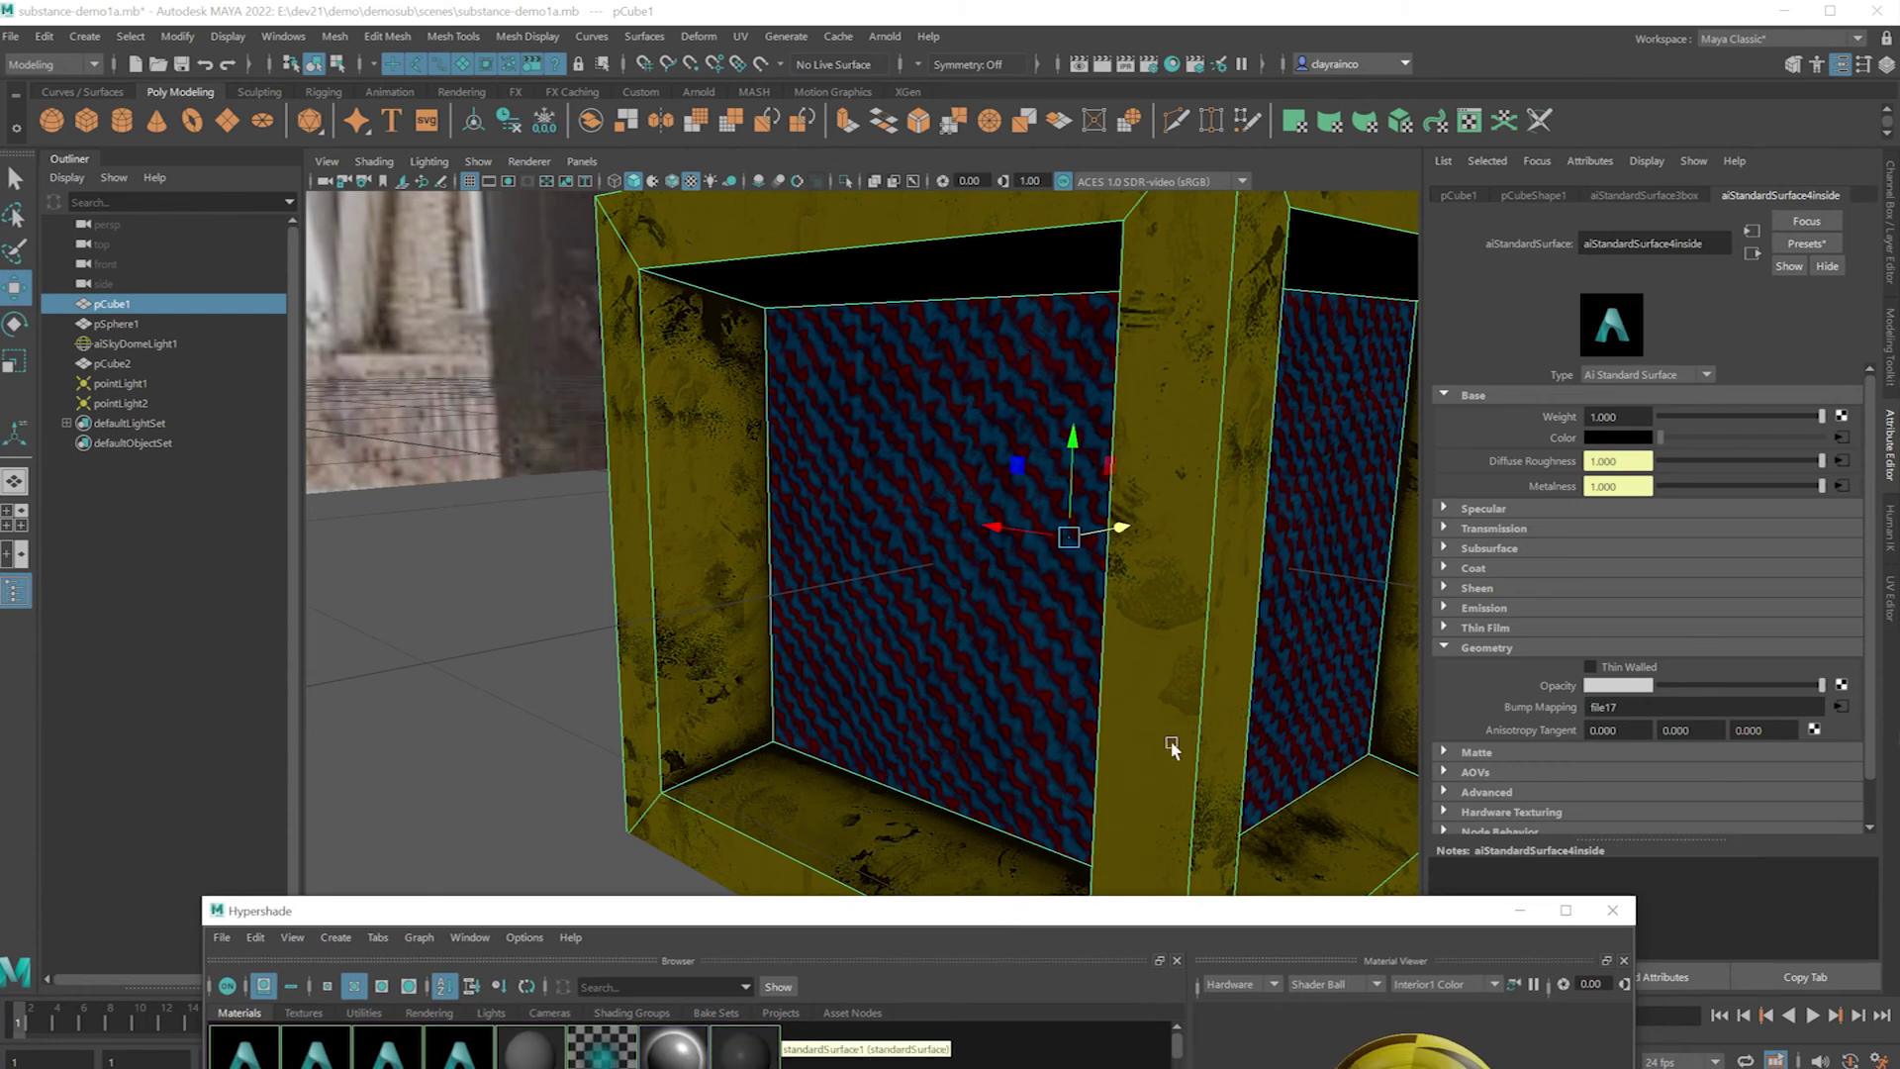
{"action": "left_click", "coordinate": [971, 653]}
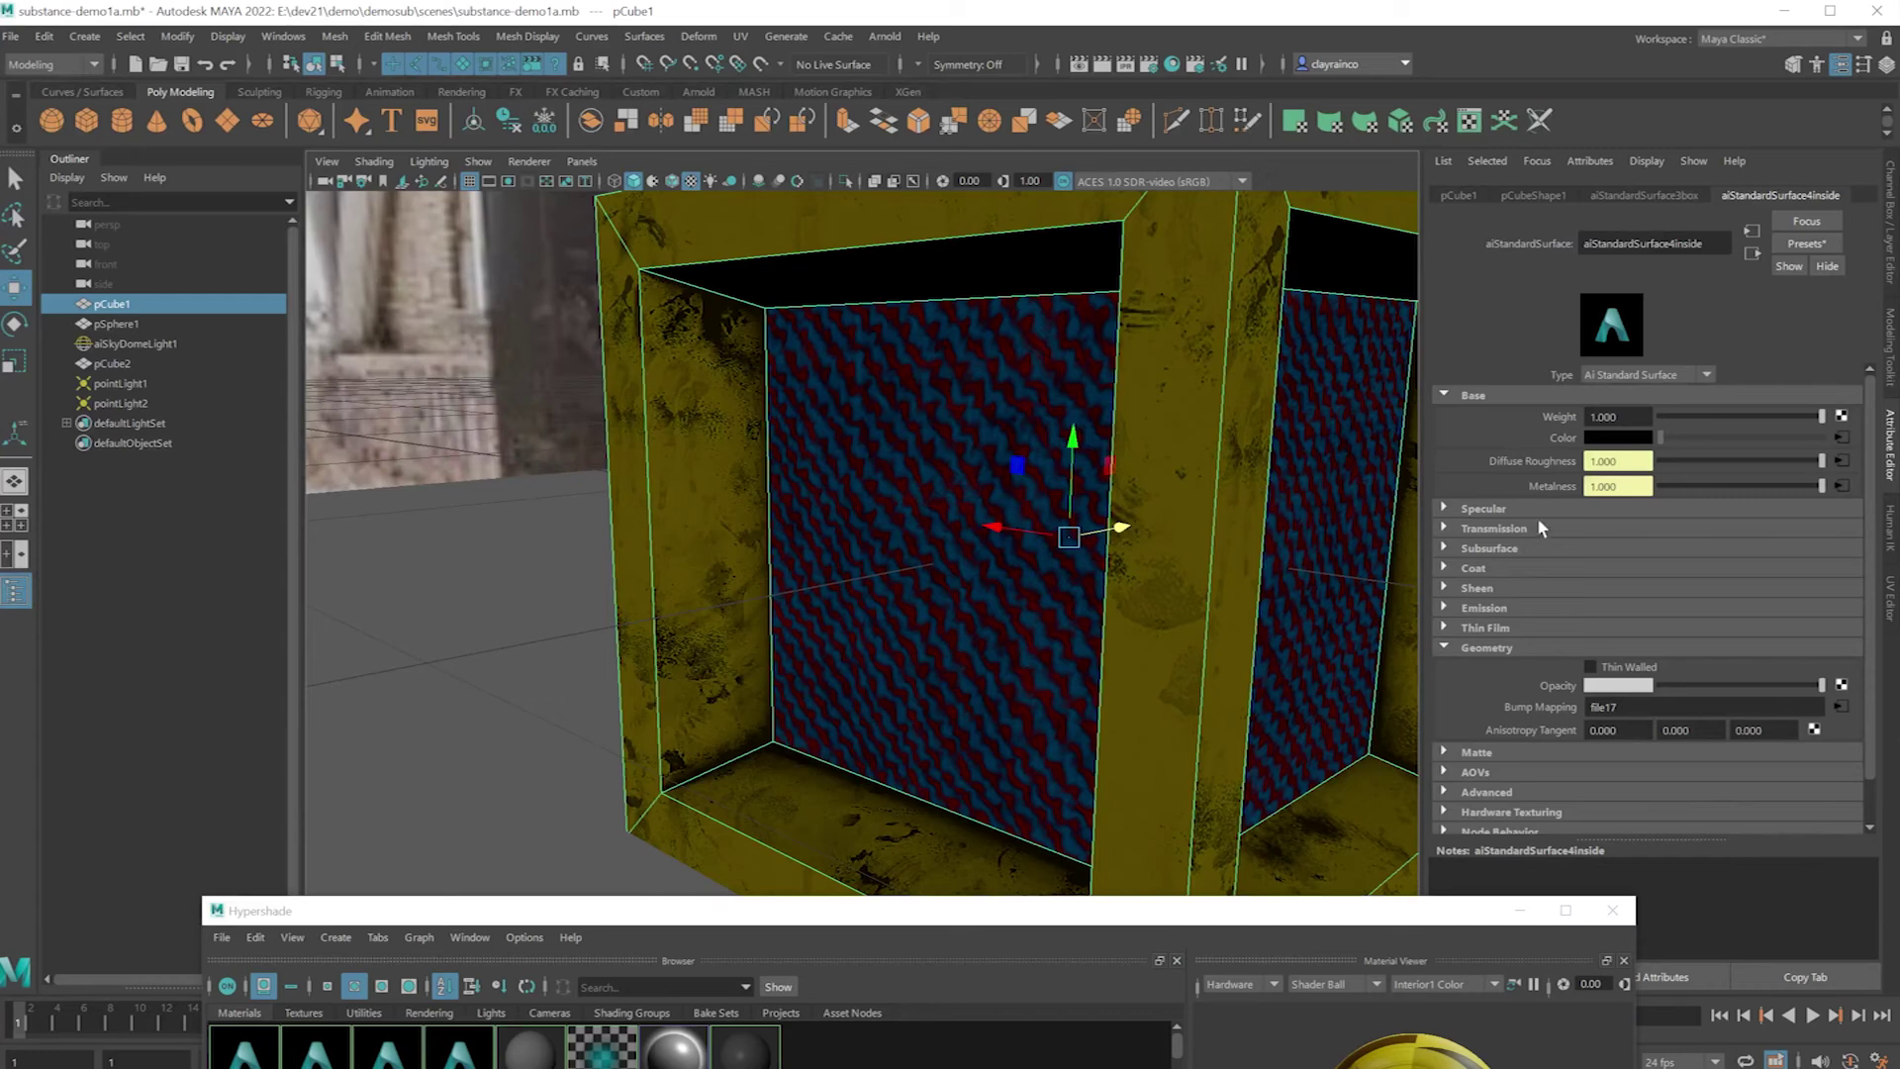
{"action": "left_click", "coordinate": [1611, 911]}
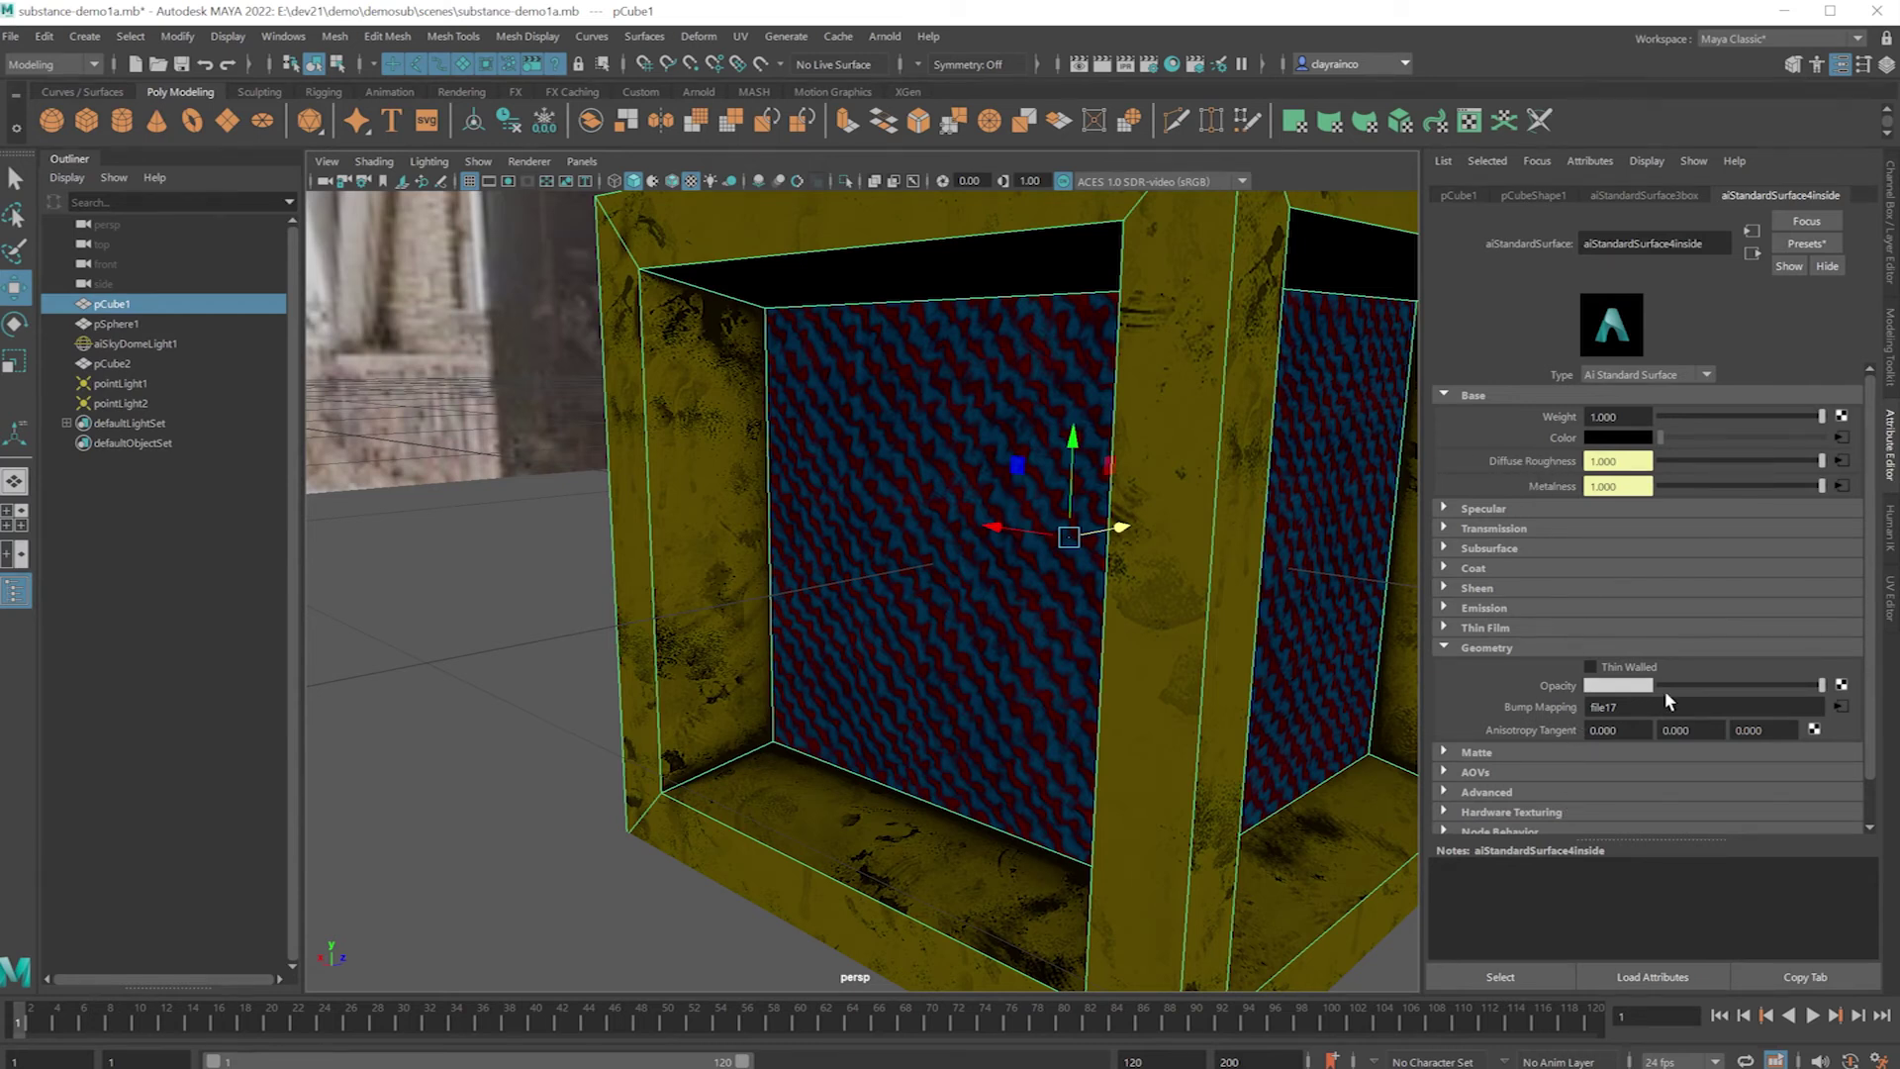
Break the texture connections on the Diffuse Roughness and Metalness attributes of the aiStandardSurface4inside material.
{"action": "right_click", "coordinate": [1539, 467]}
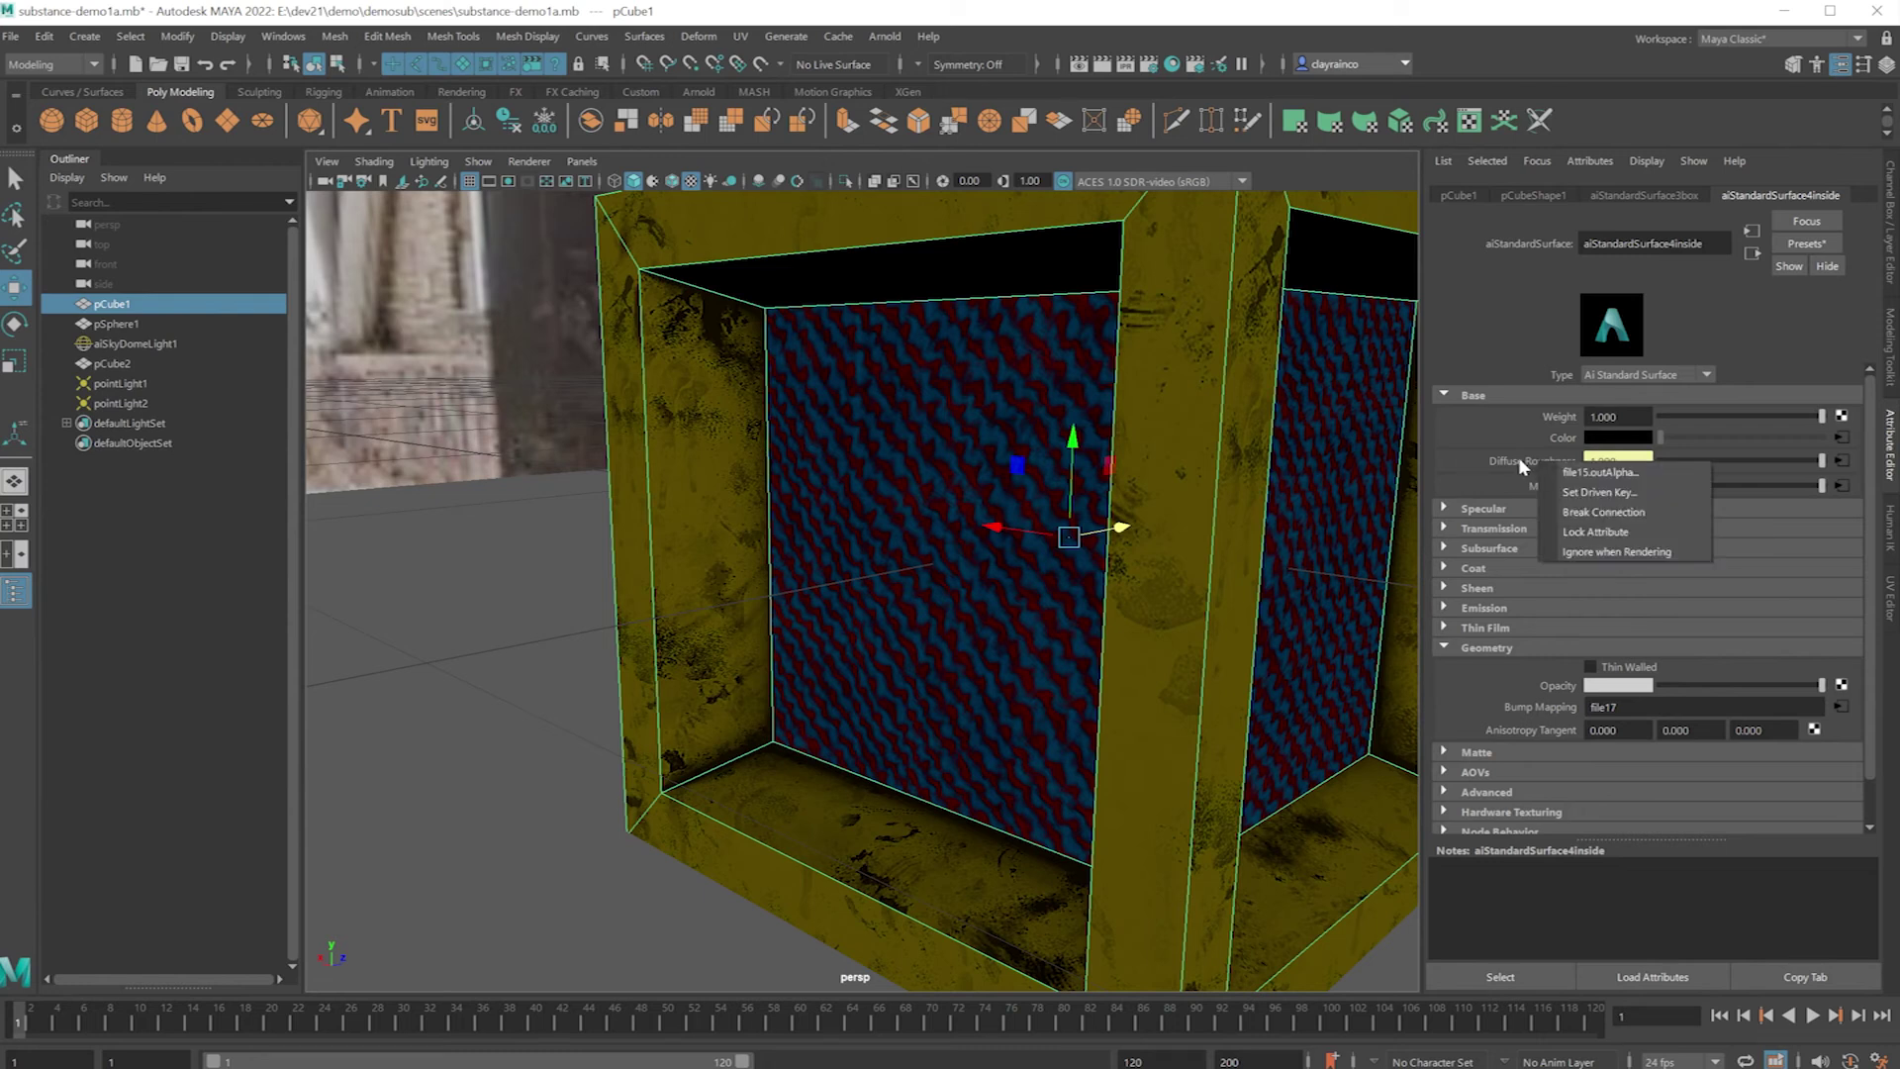
{"action": "left_click", "coordinate": [1452, 457]}
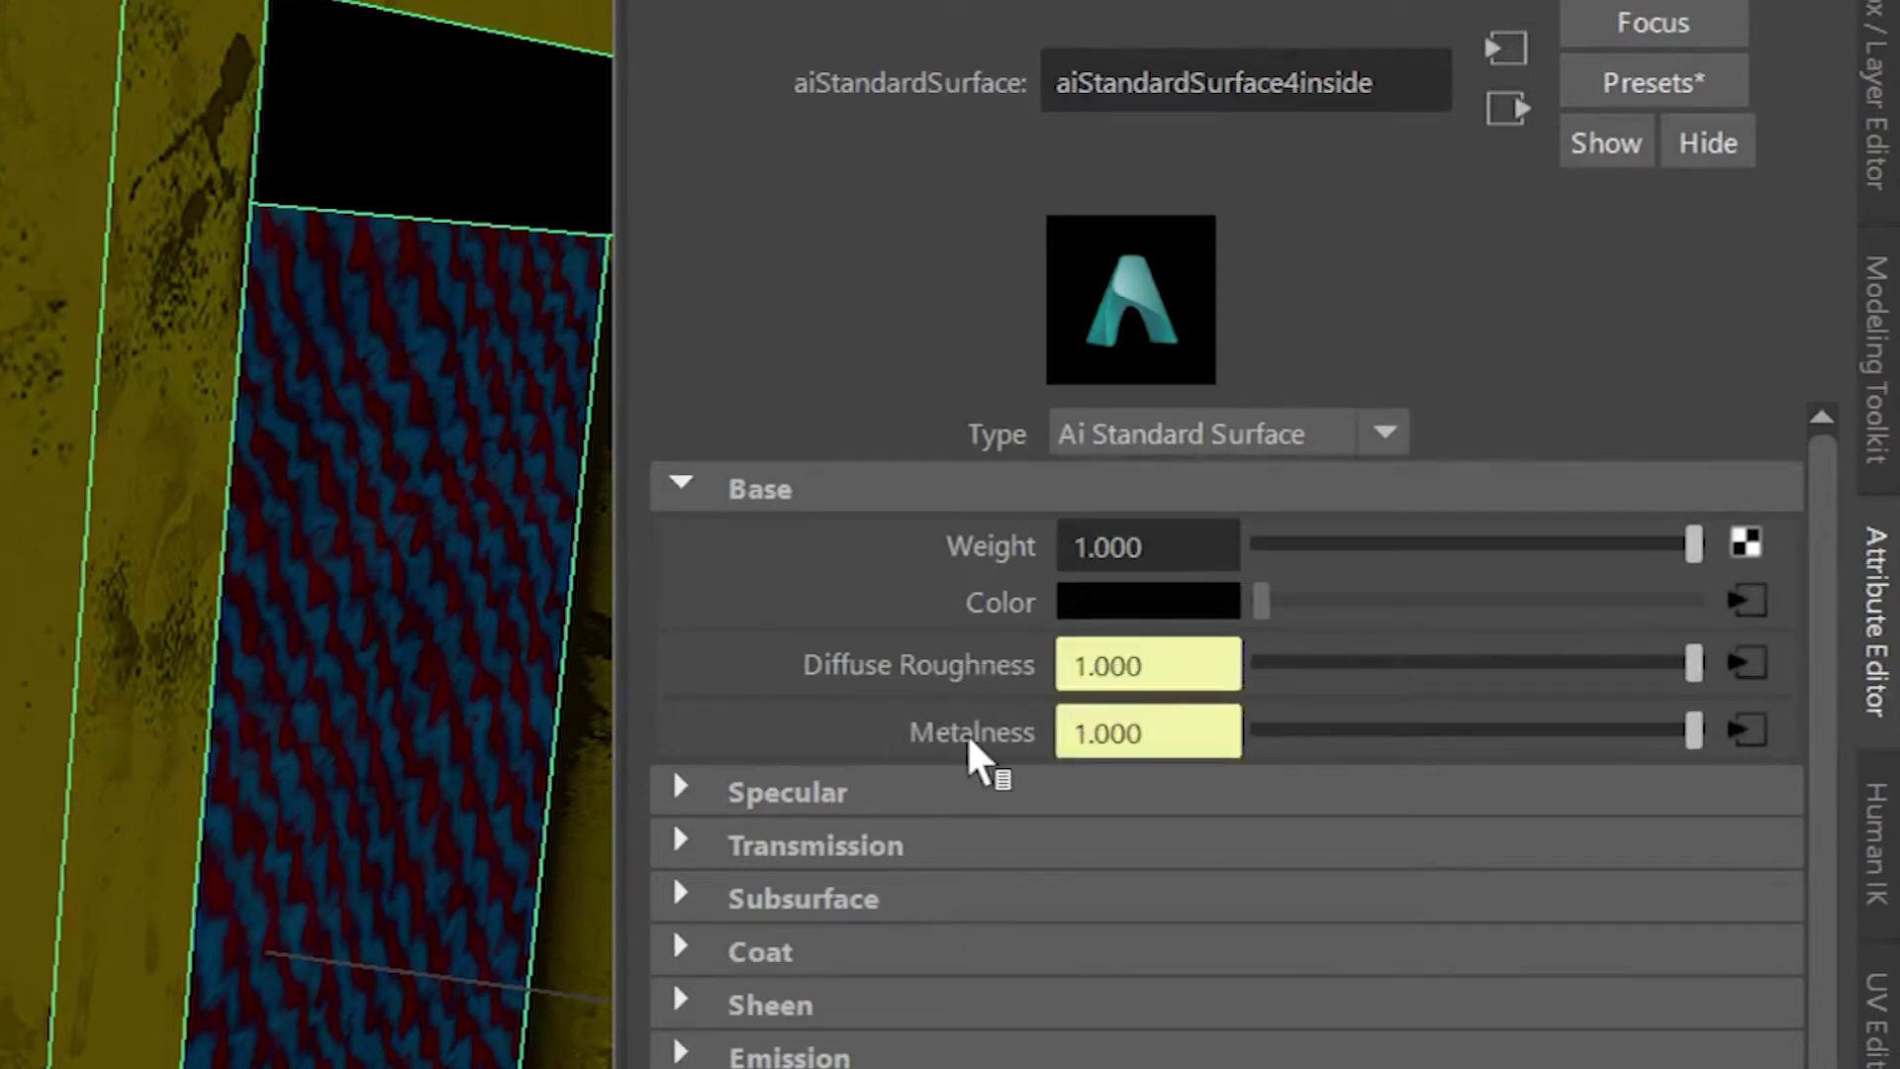
{"action": "right_click", "coordinate": [894, 669]}
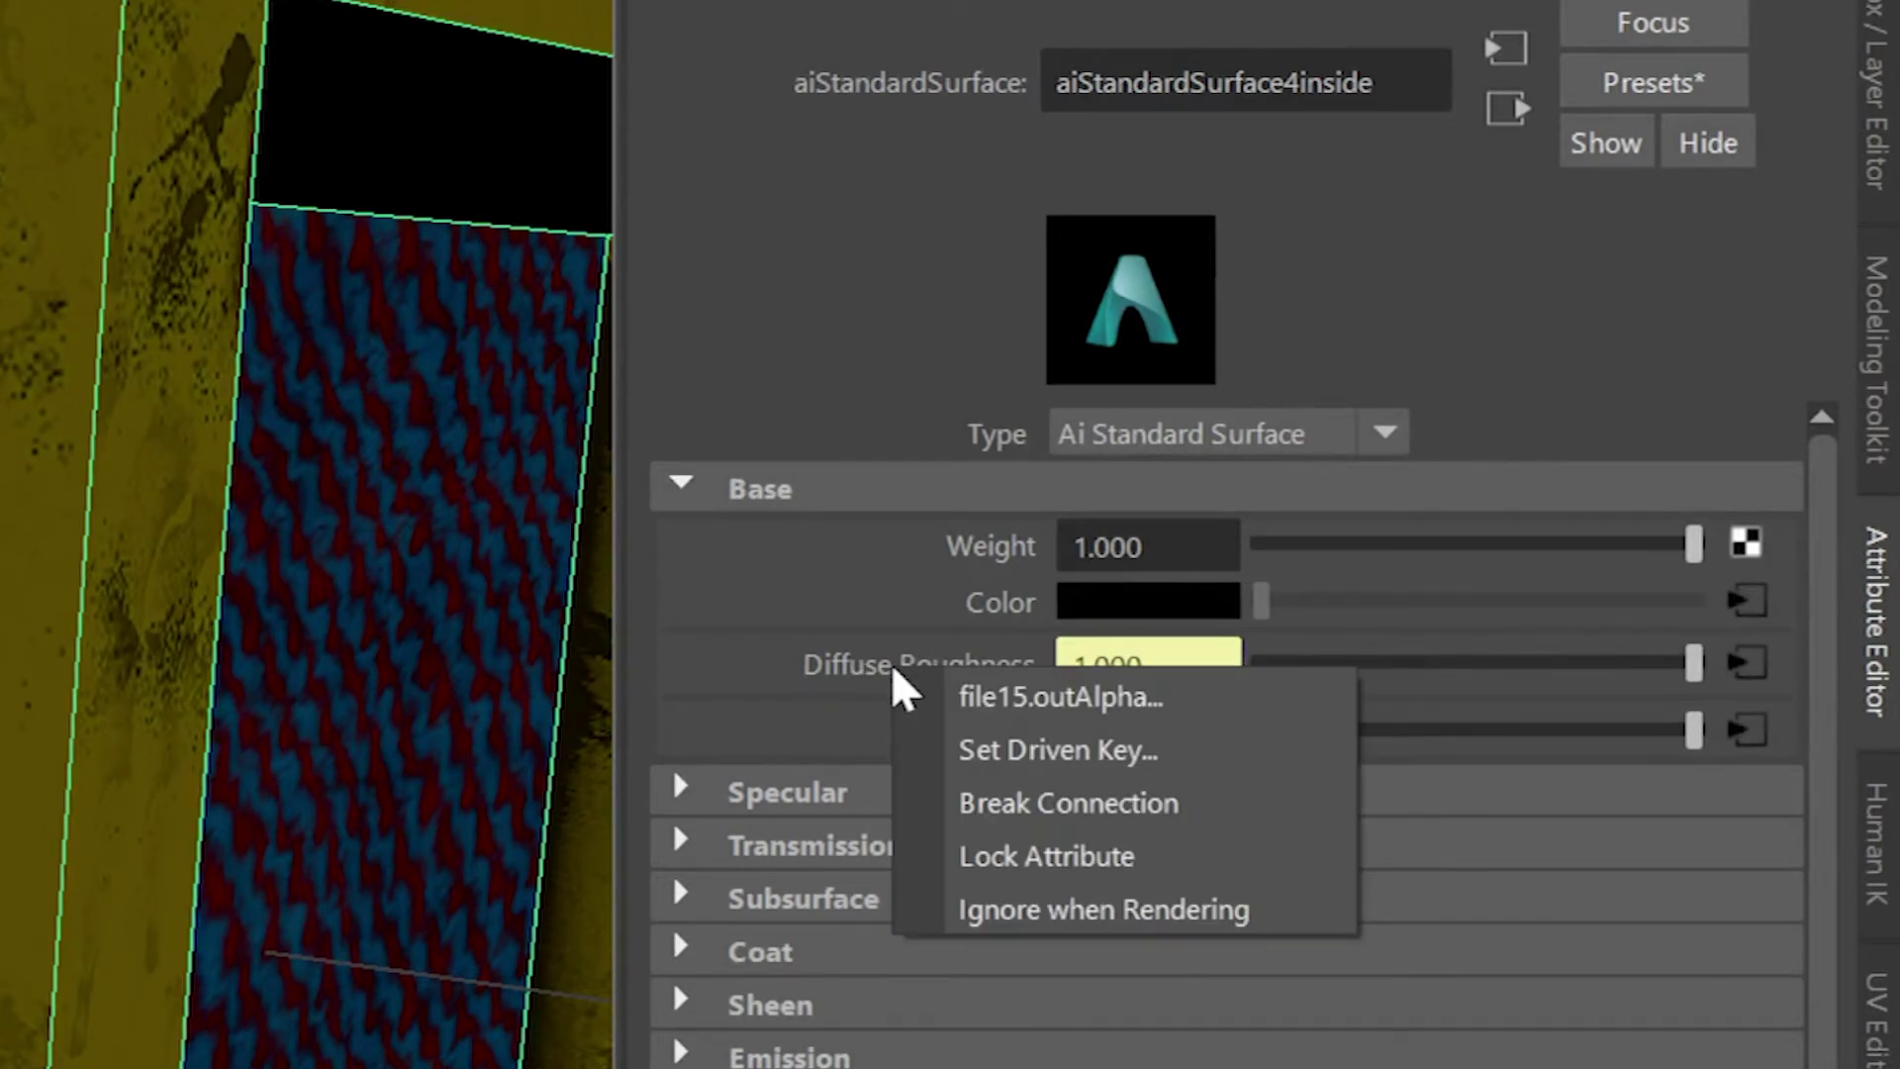
{"action": "left_click", "coordinate": [895, 802]}
{"action": "right_click", "coordinate": [947, 734]}
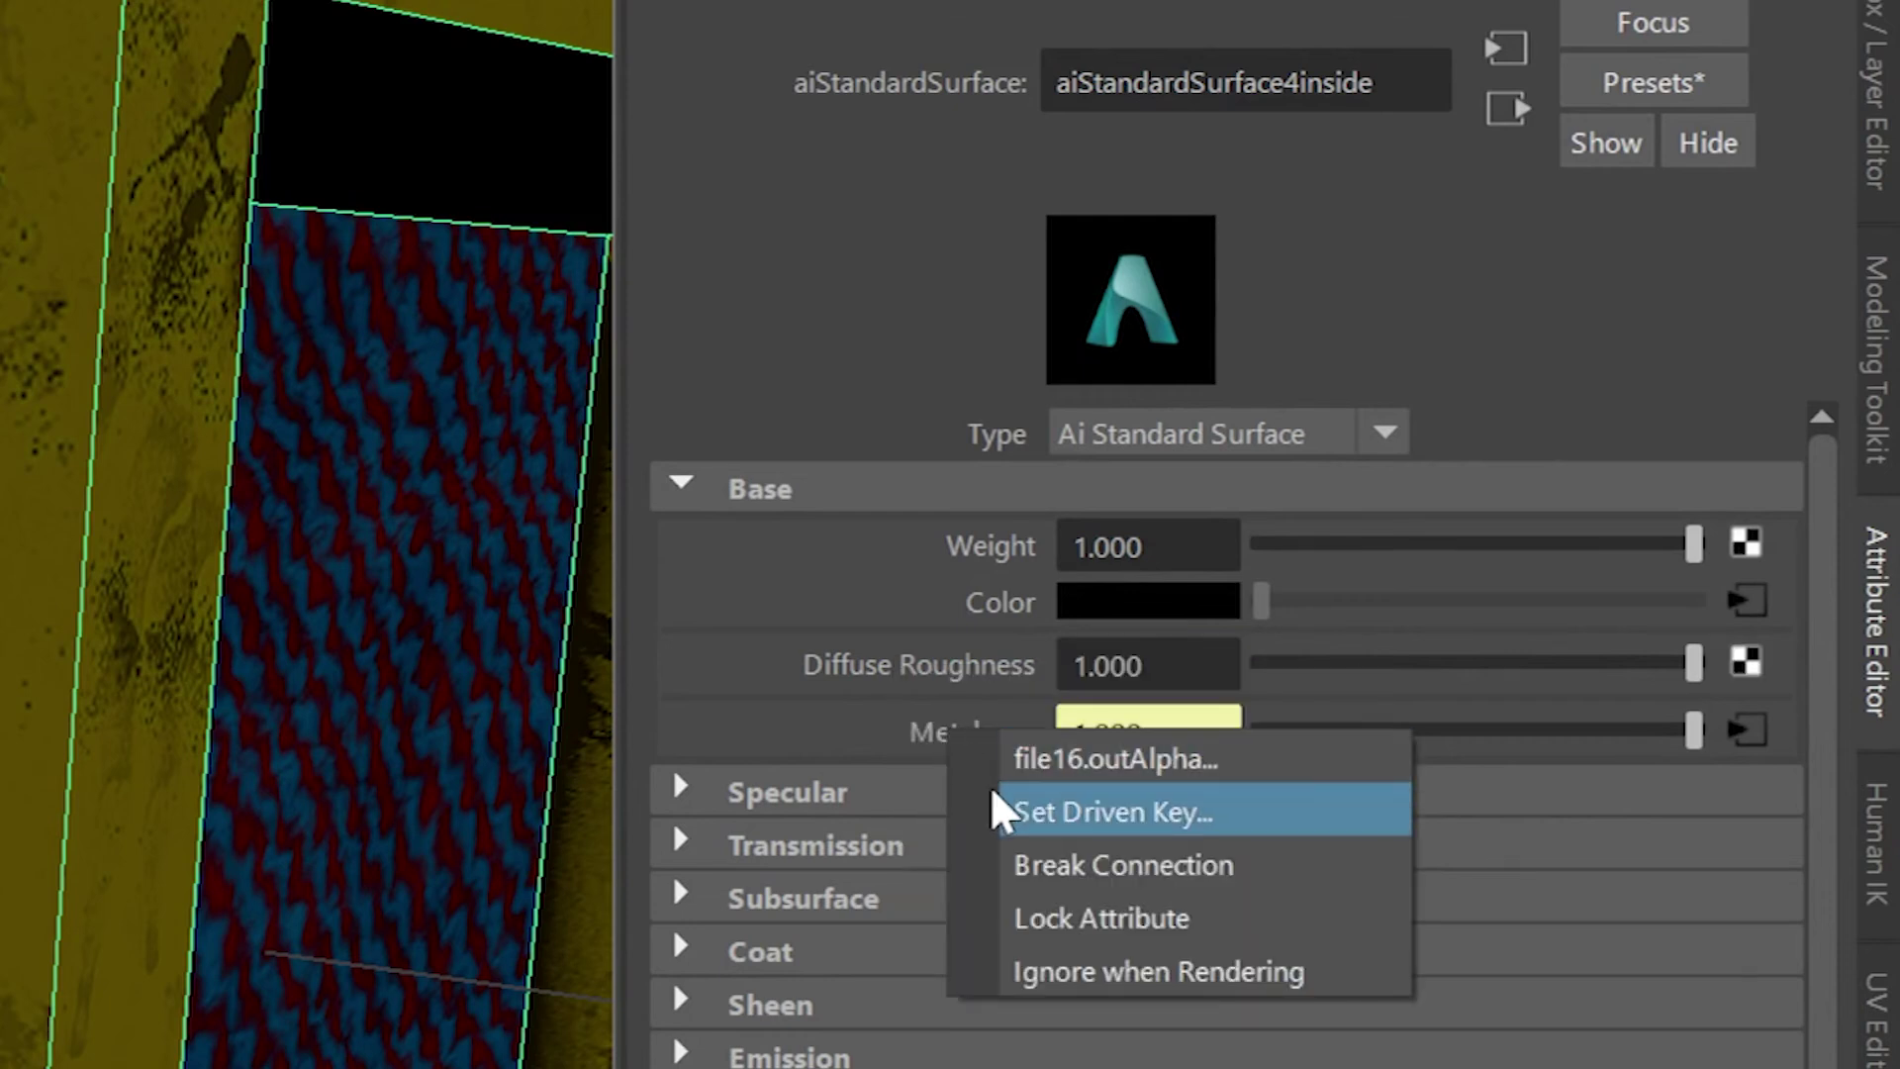
{"action": "left_click", "coordinate": [1015, 871]}
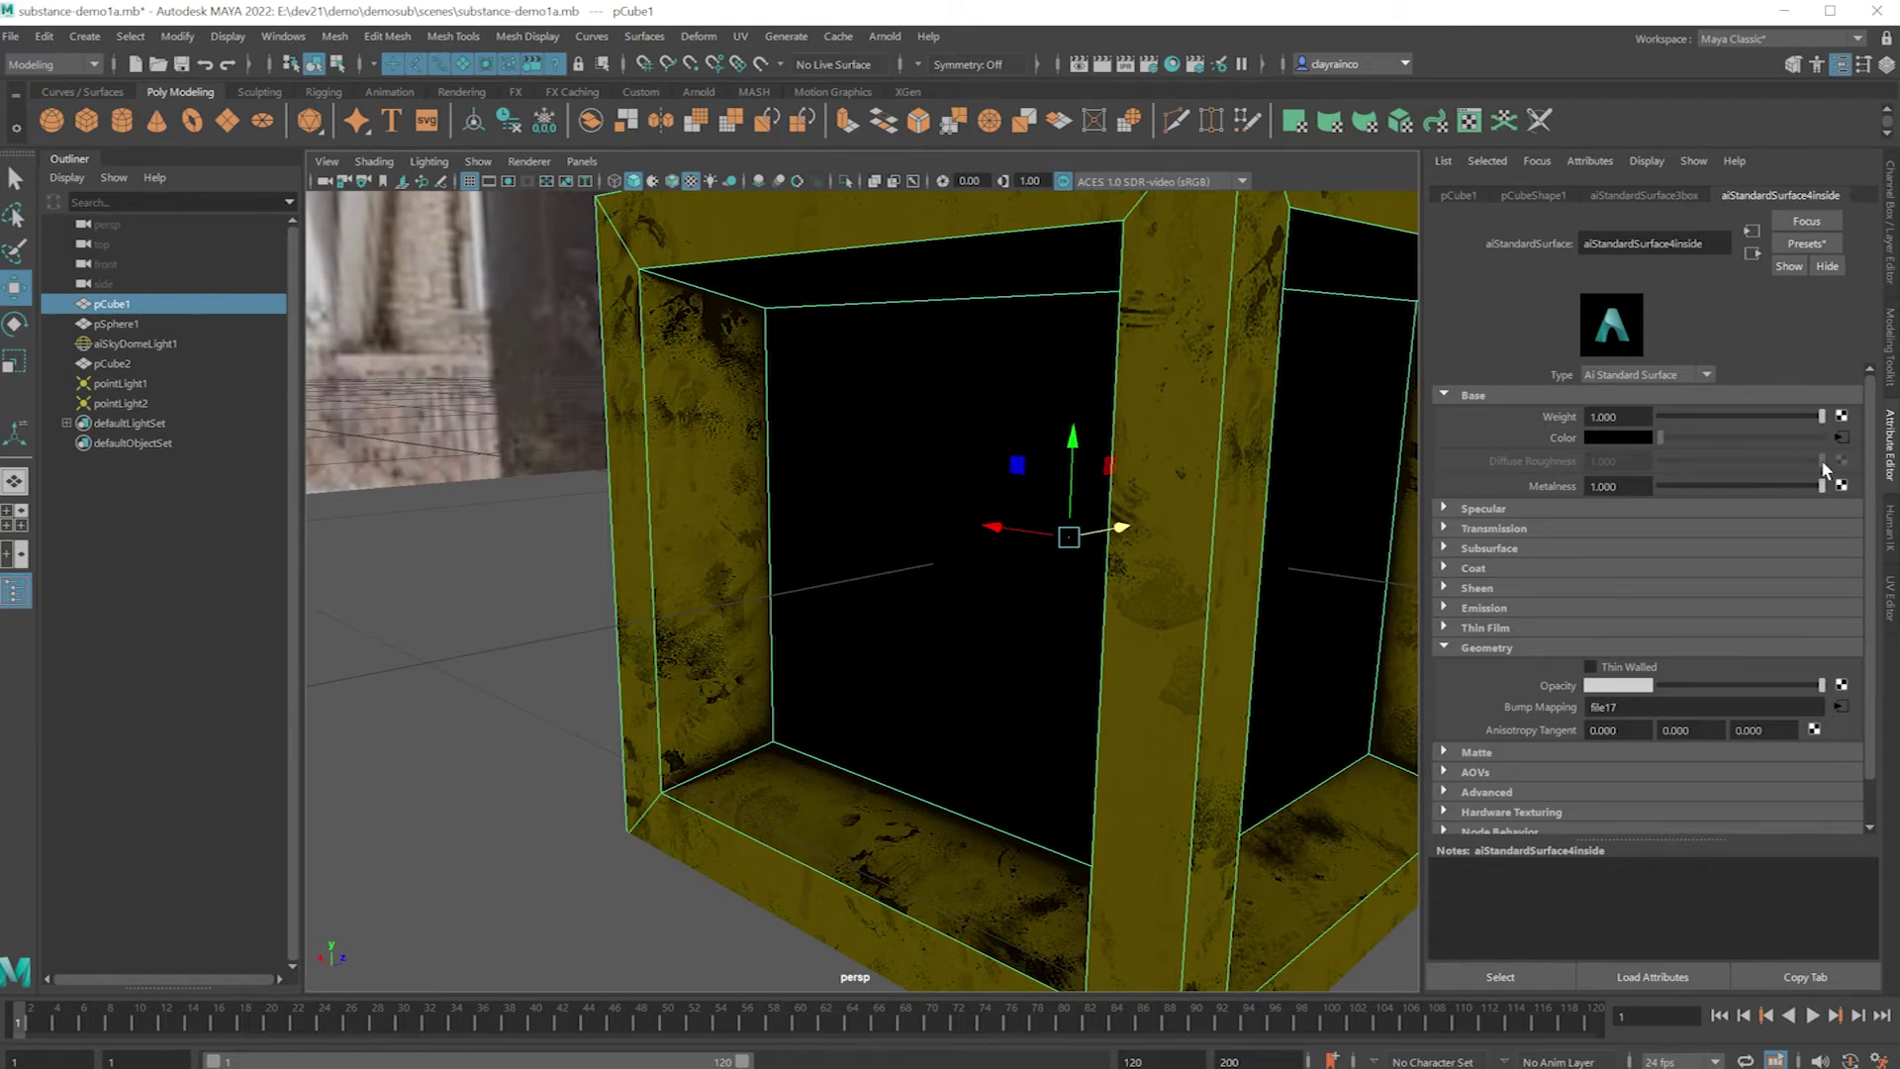
Set the aiStandardSurface4inside material's Metalness to 0 and its Diffuse Roughness to 1.
{"action": "left_click_drag", "start_coordinate": [1821, 485], "coordinate": [1776, 492]}
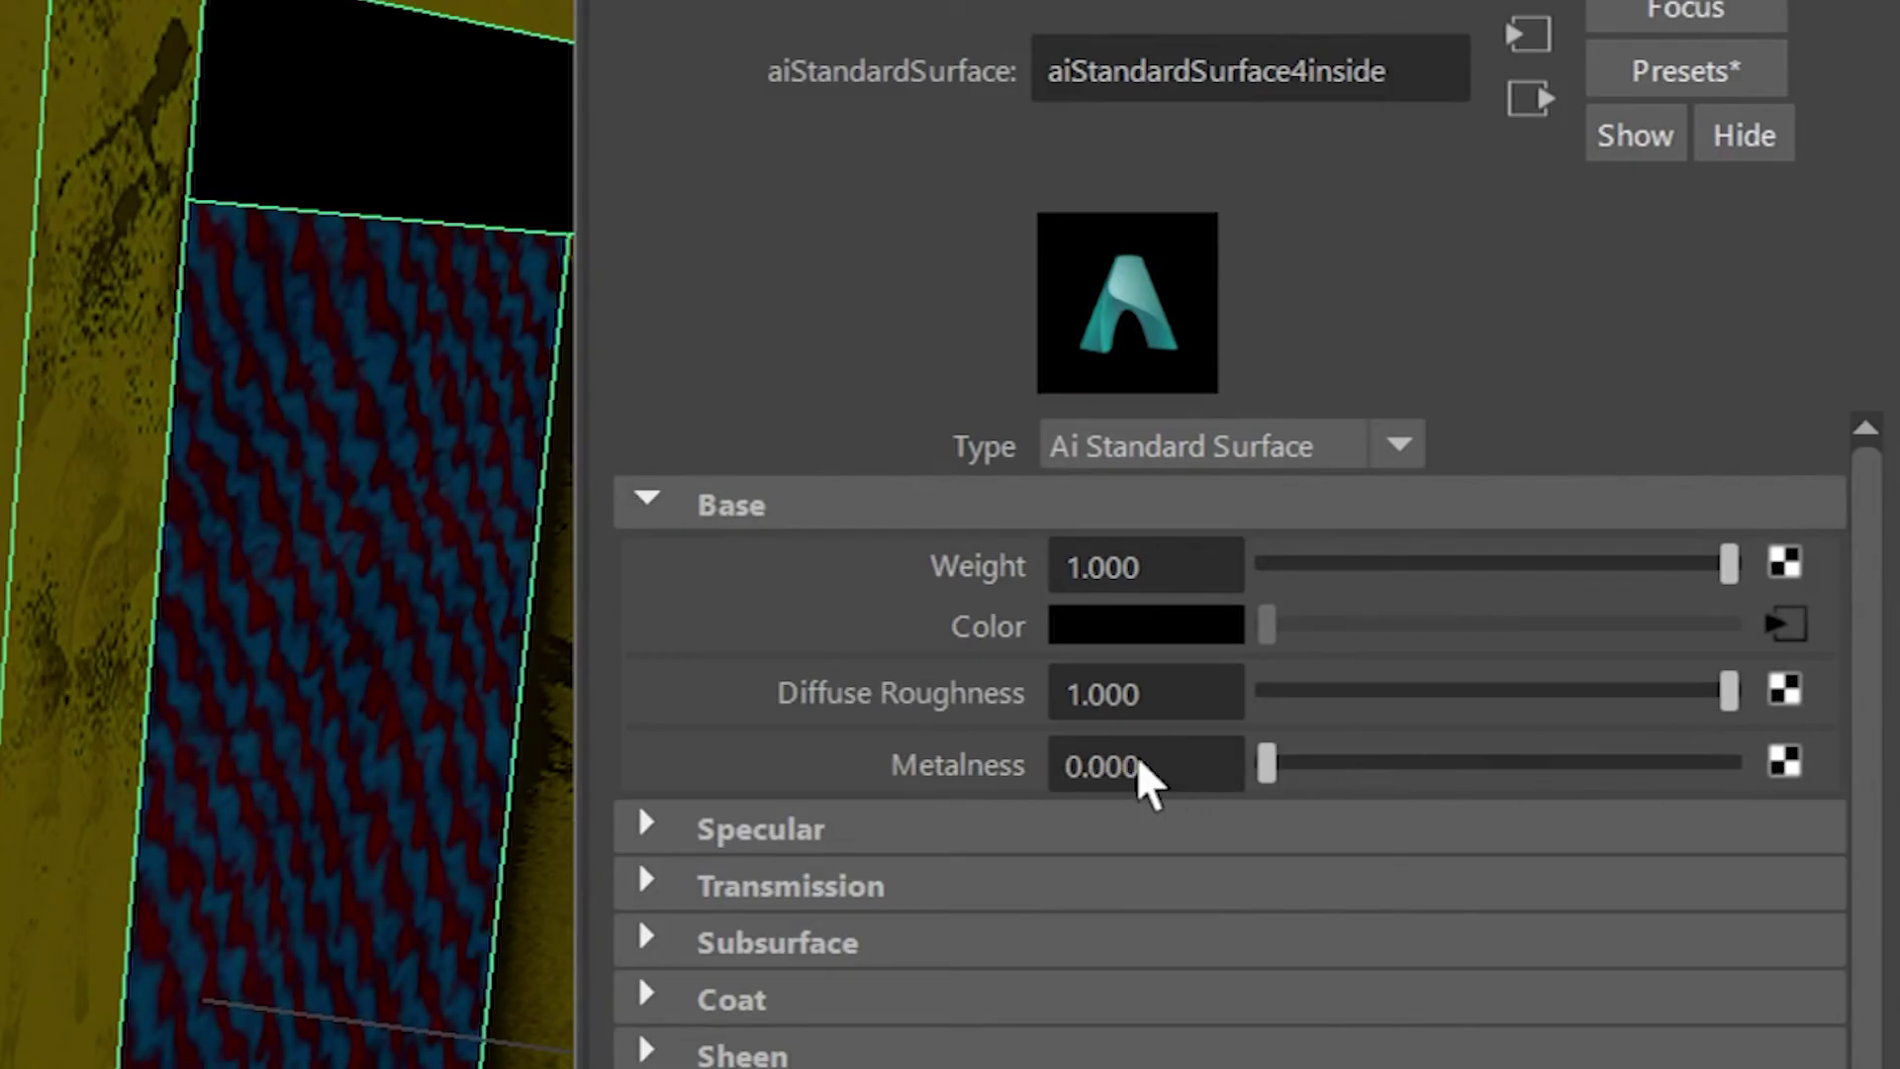
{"action": "left_click_drag", "start_coordinate": [1595, 768], "coordinate": [1093, 744]}
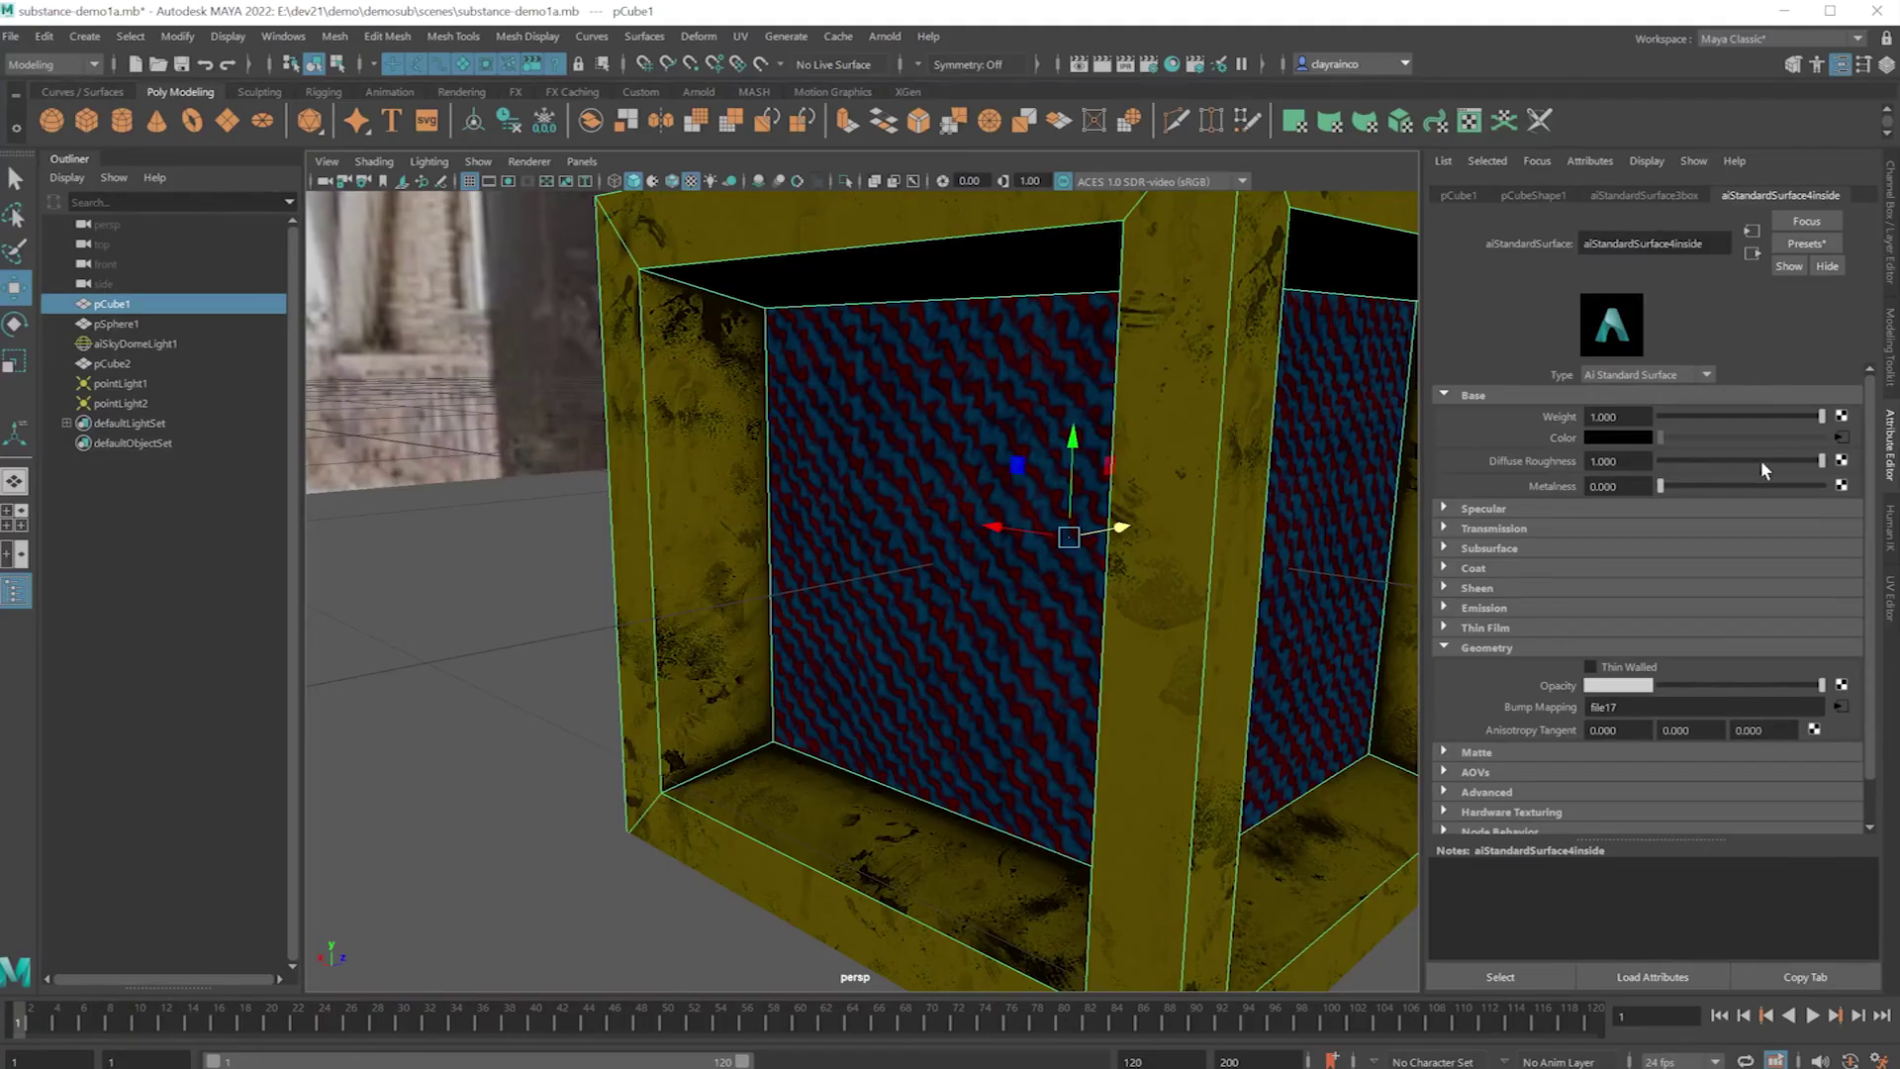
{"action": "mouse_move", "coordinate": [1826, 469]}
{"action": "left_mouse_down"}
{"action": "mouse_move", "coordinate": [1789, 471]}
{"action": "mouse_move", "coordinate": [1823, 465]}
{"action": "left_mouse_up"}
Frame the crate with the sphere above it and render the perspective view to check the non-metallic inside panels.
{"action": "left_click", "coordinate": [1101, 63]}
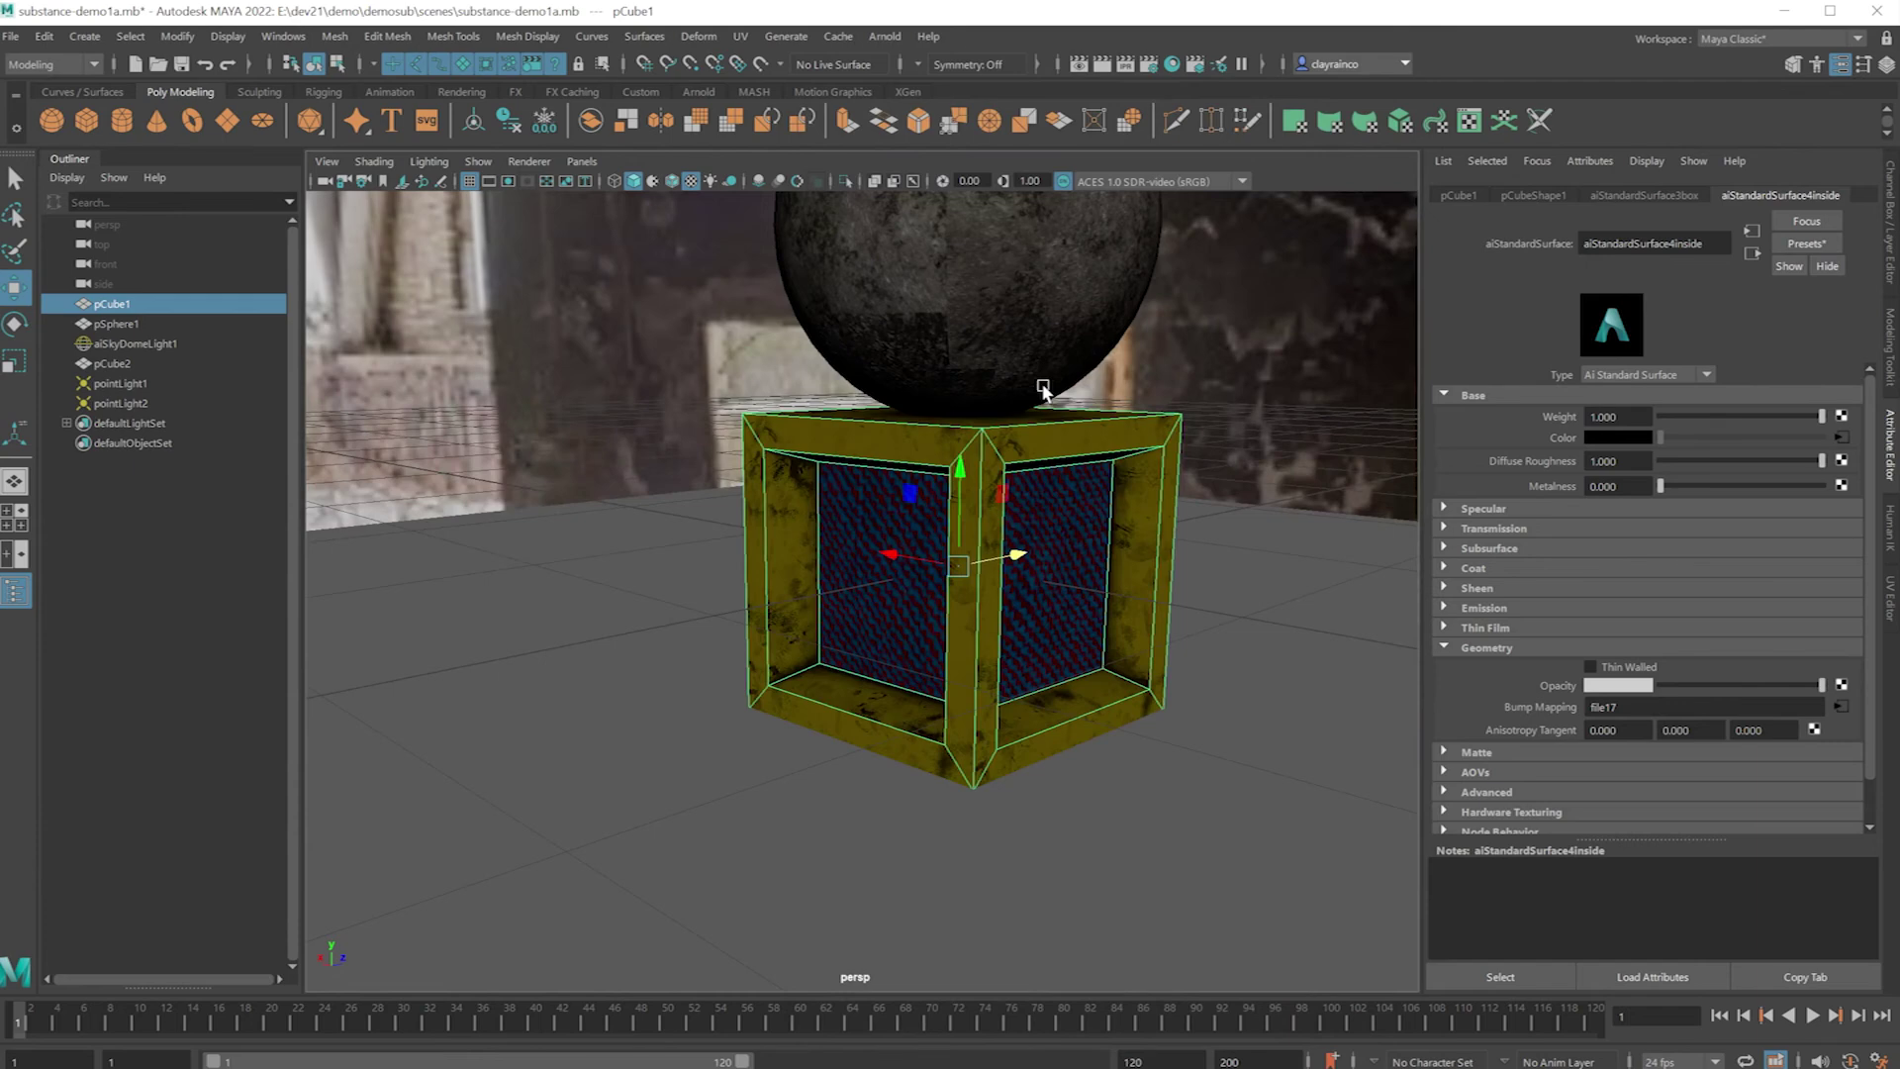
{"action": "middle_click_drag", "start_coordinate": [1044, 389], "coordinate": [1017, 515], "text": "alt"}
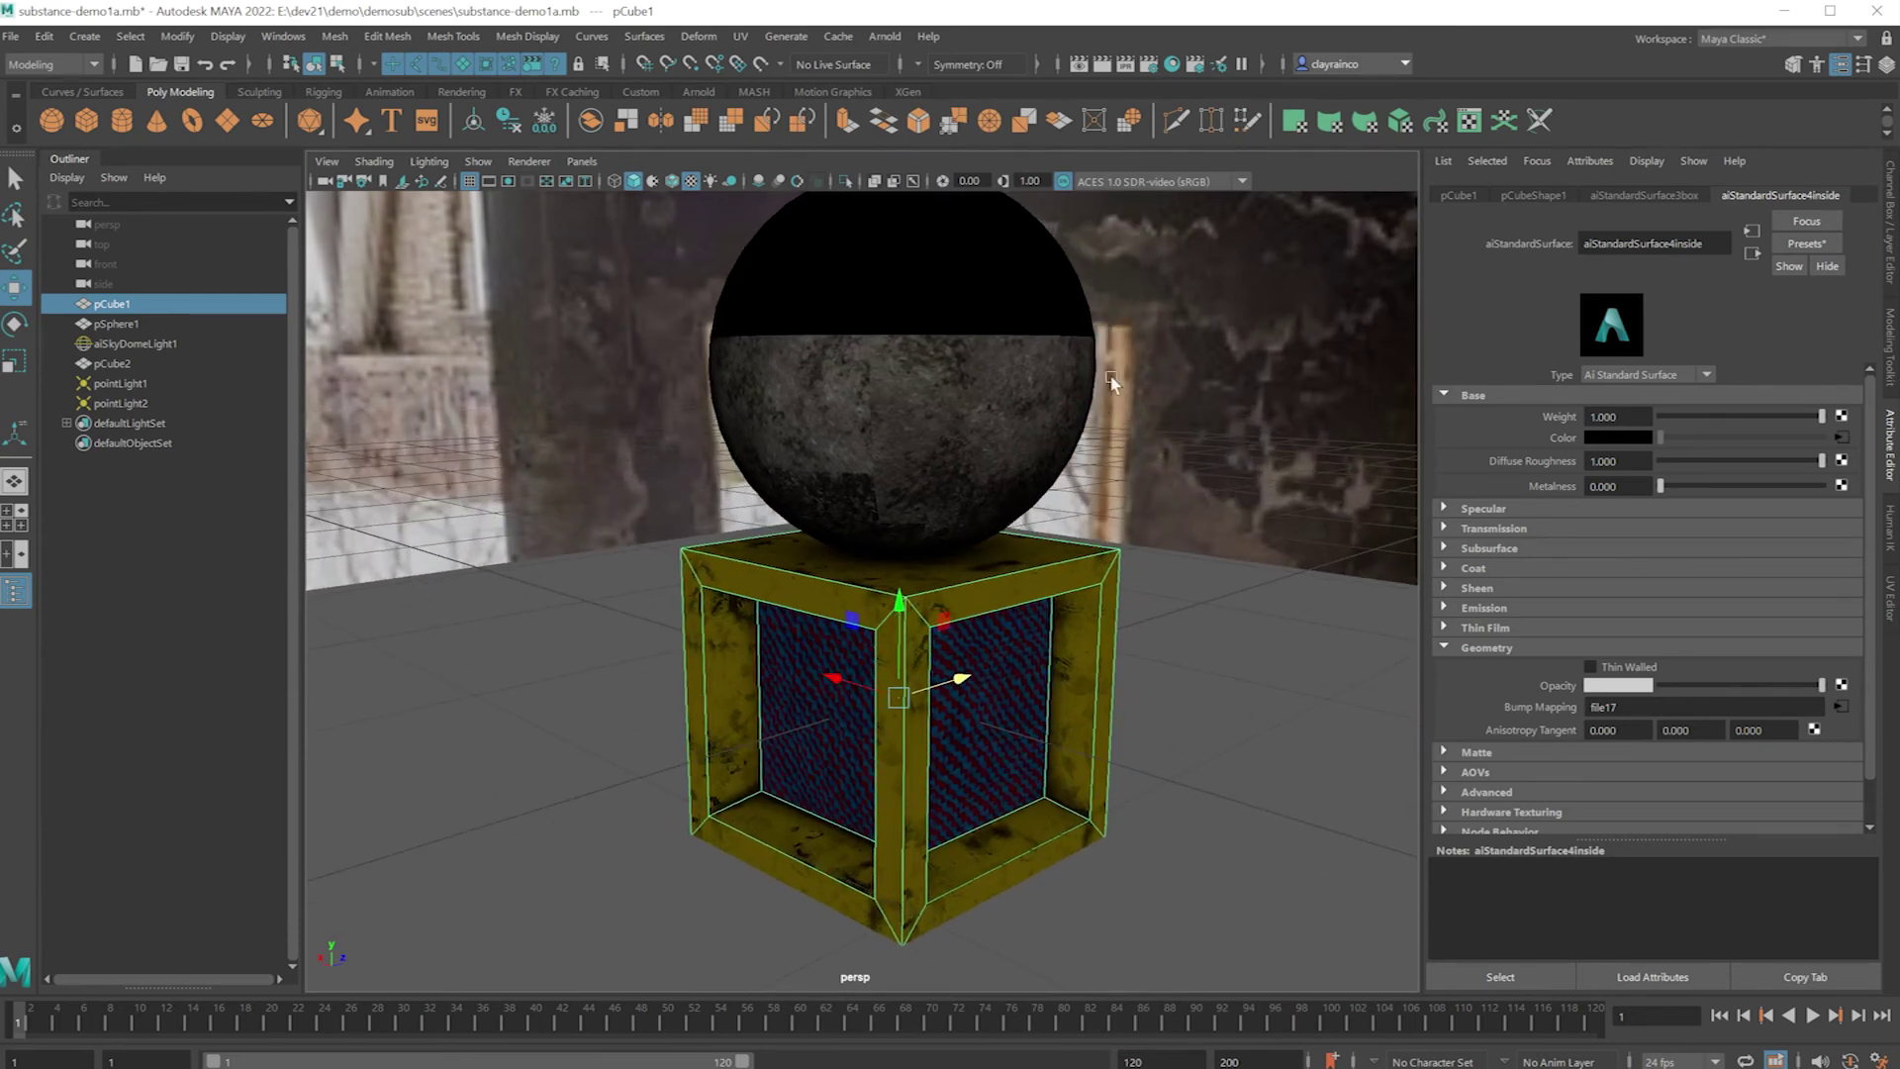
{"action": "left_click", "coordinate": [1101, 67]}
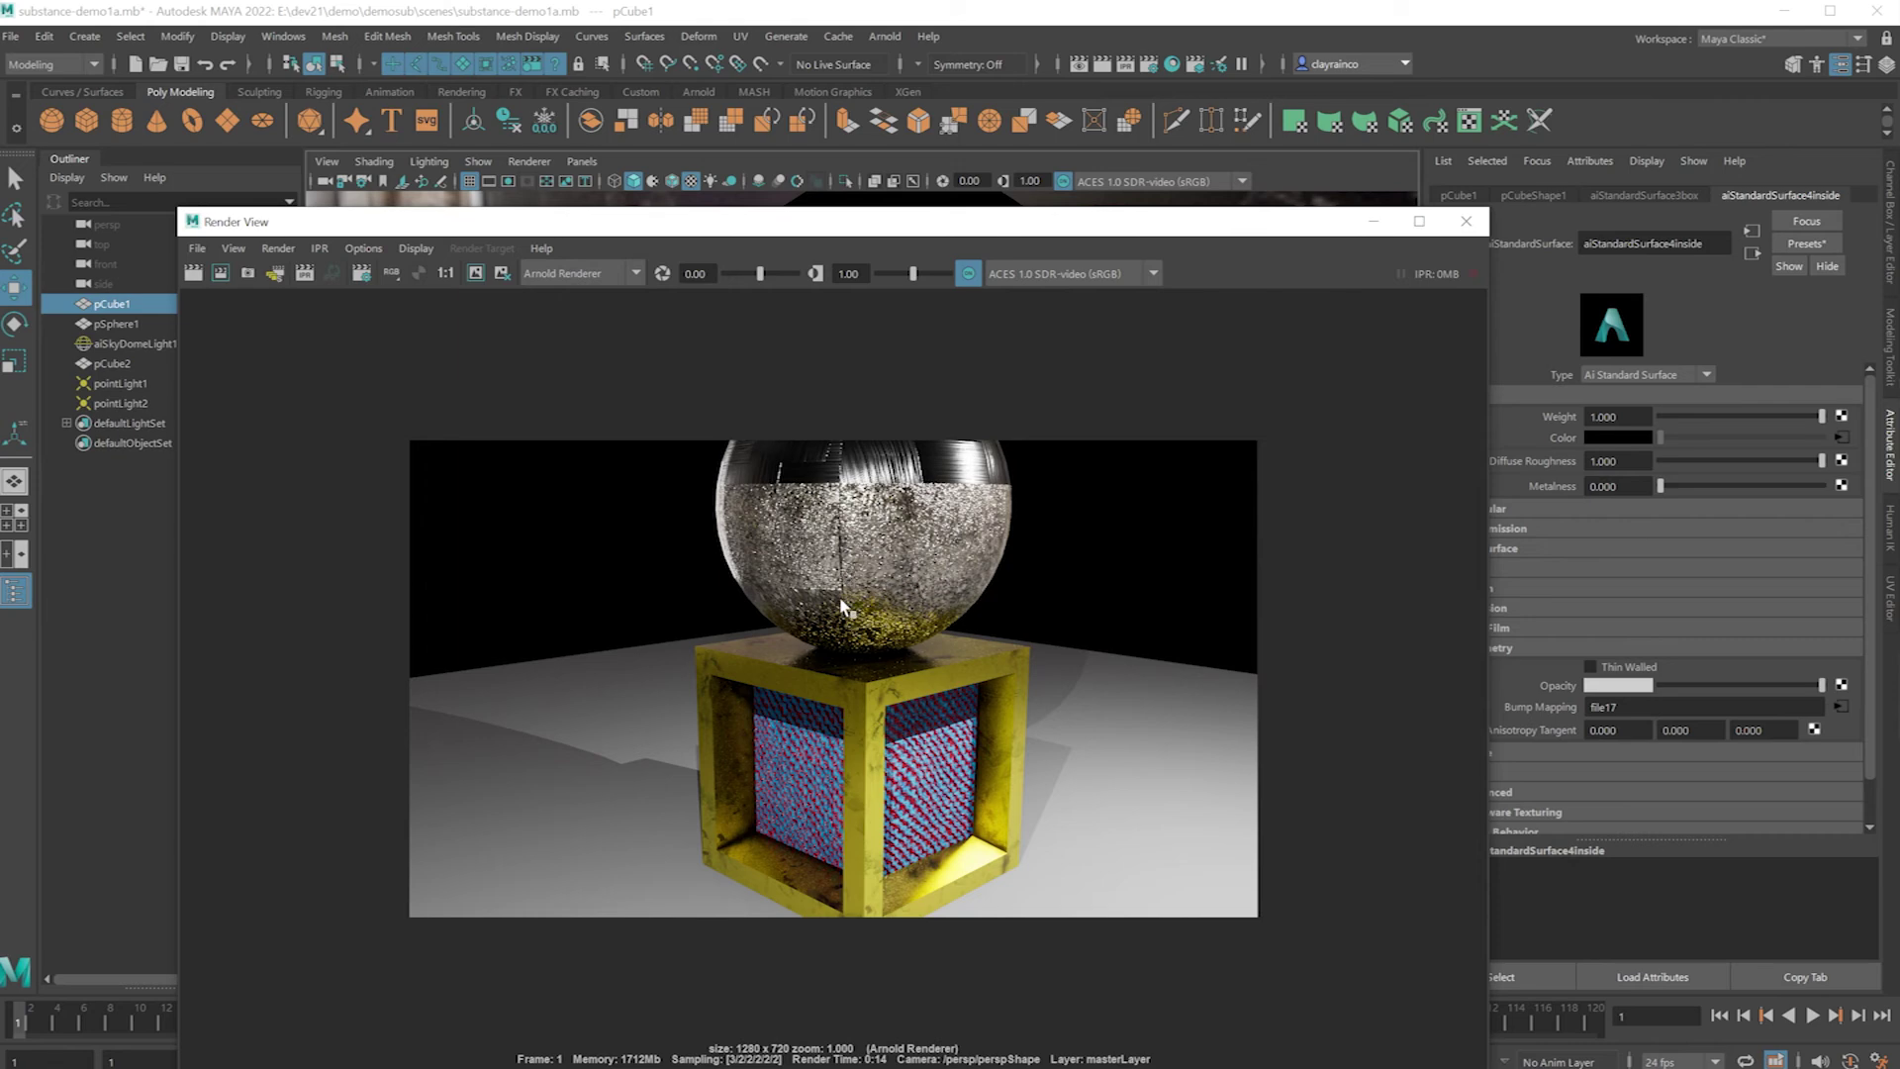
{"action": "left_click", "coordinate": [1465, 221]}
Select the sphere and break the texture connections on the aiStandardSurface2bottom material's Diffuse Roughness and Metalness.
{"action": "left_click", "coordinate": [896, 419]}
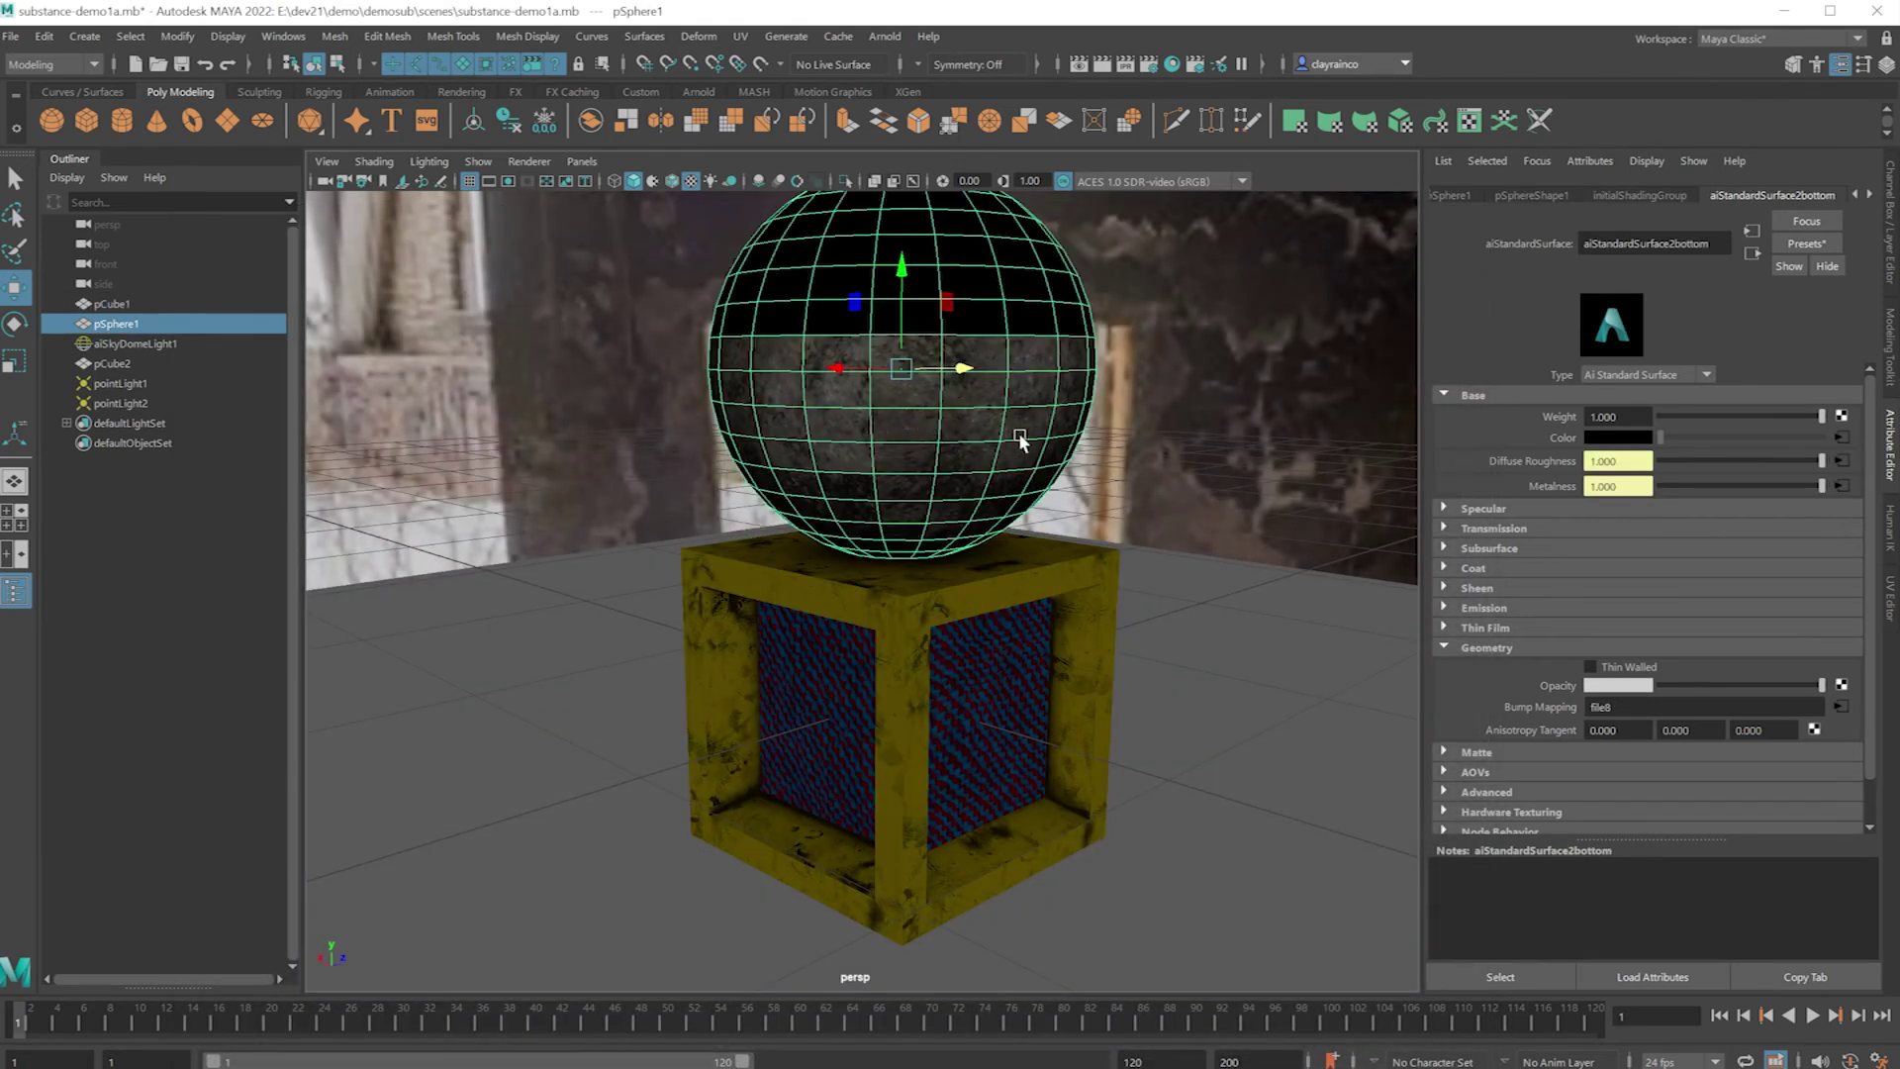
{"action": "left_click", "coordinate": [1869, 197]}
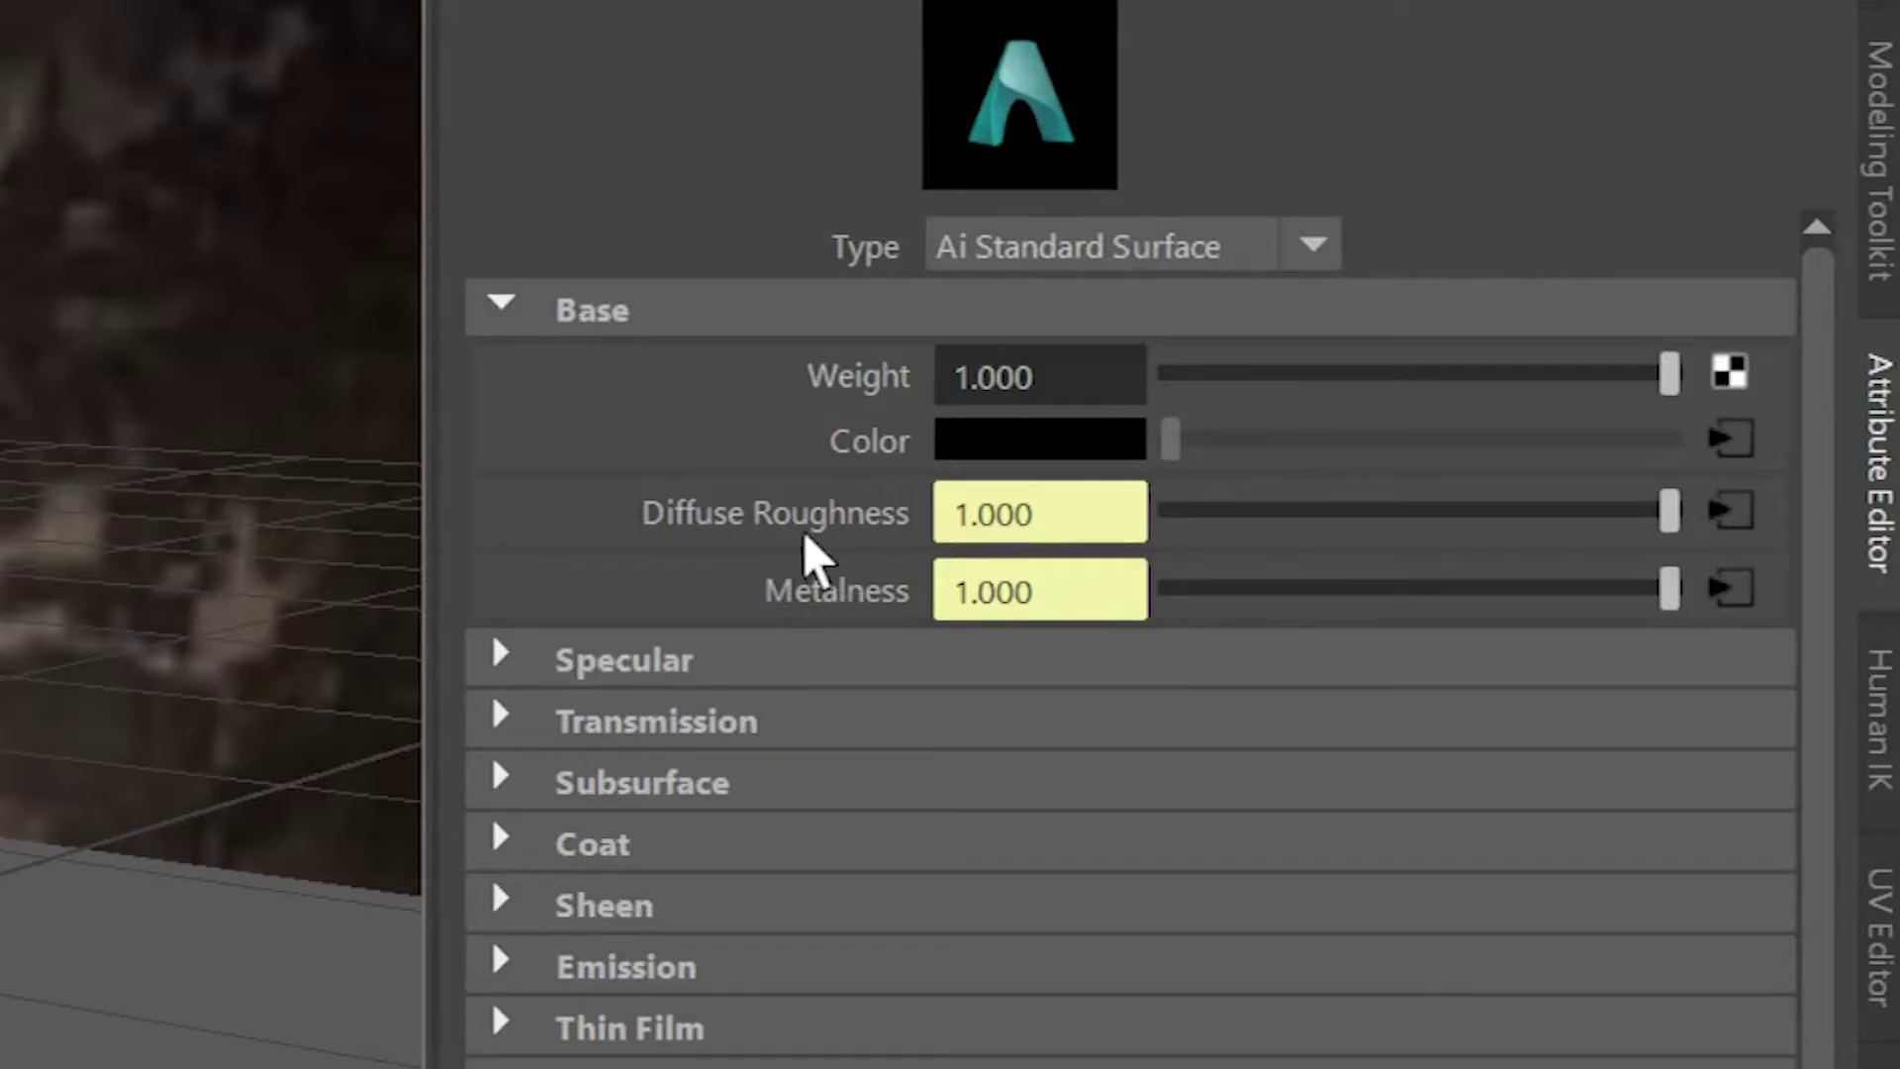
{"action": "right_click", "coordinate": [803, 534]}
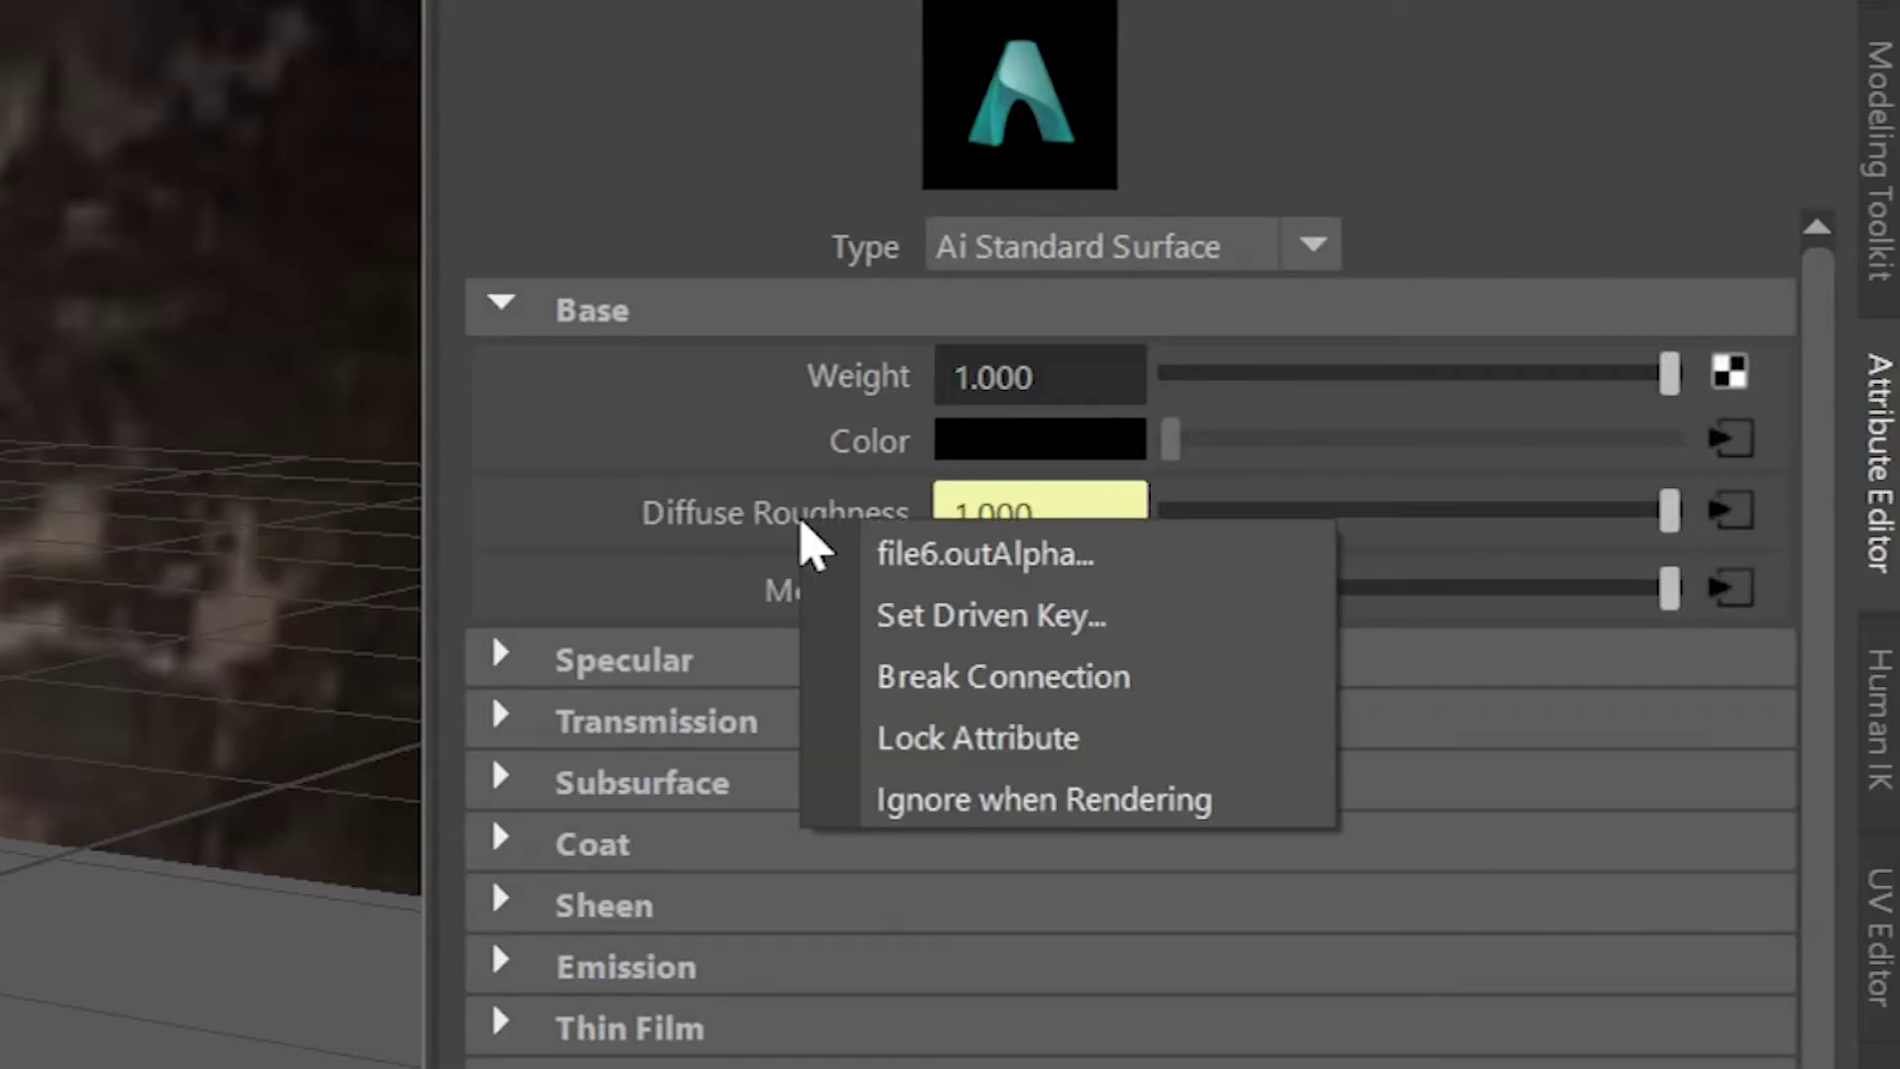
{"action": "left_click", "coordinate": [891, 675]}
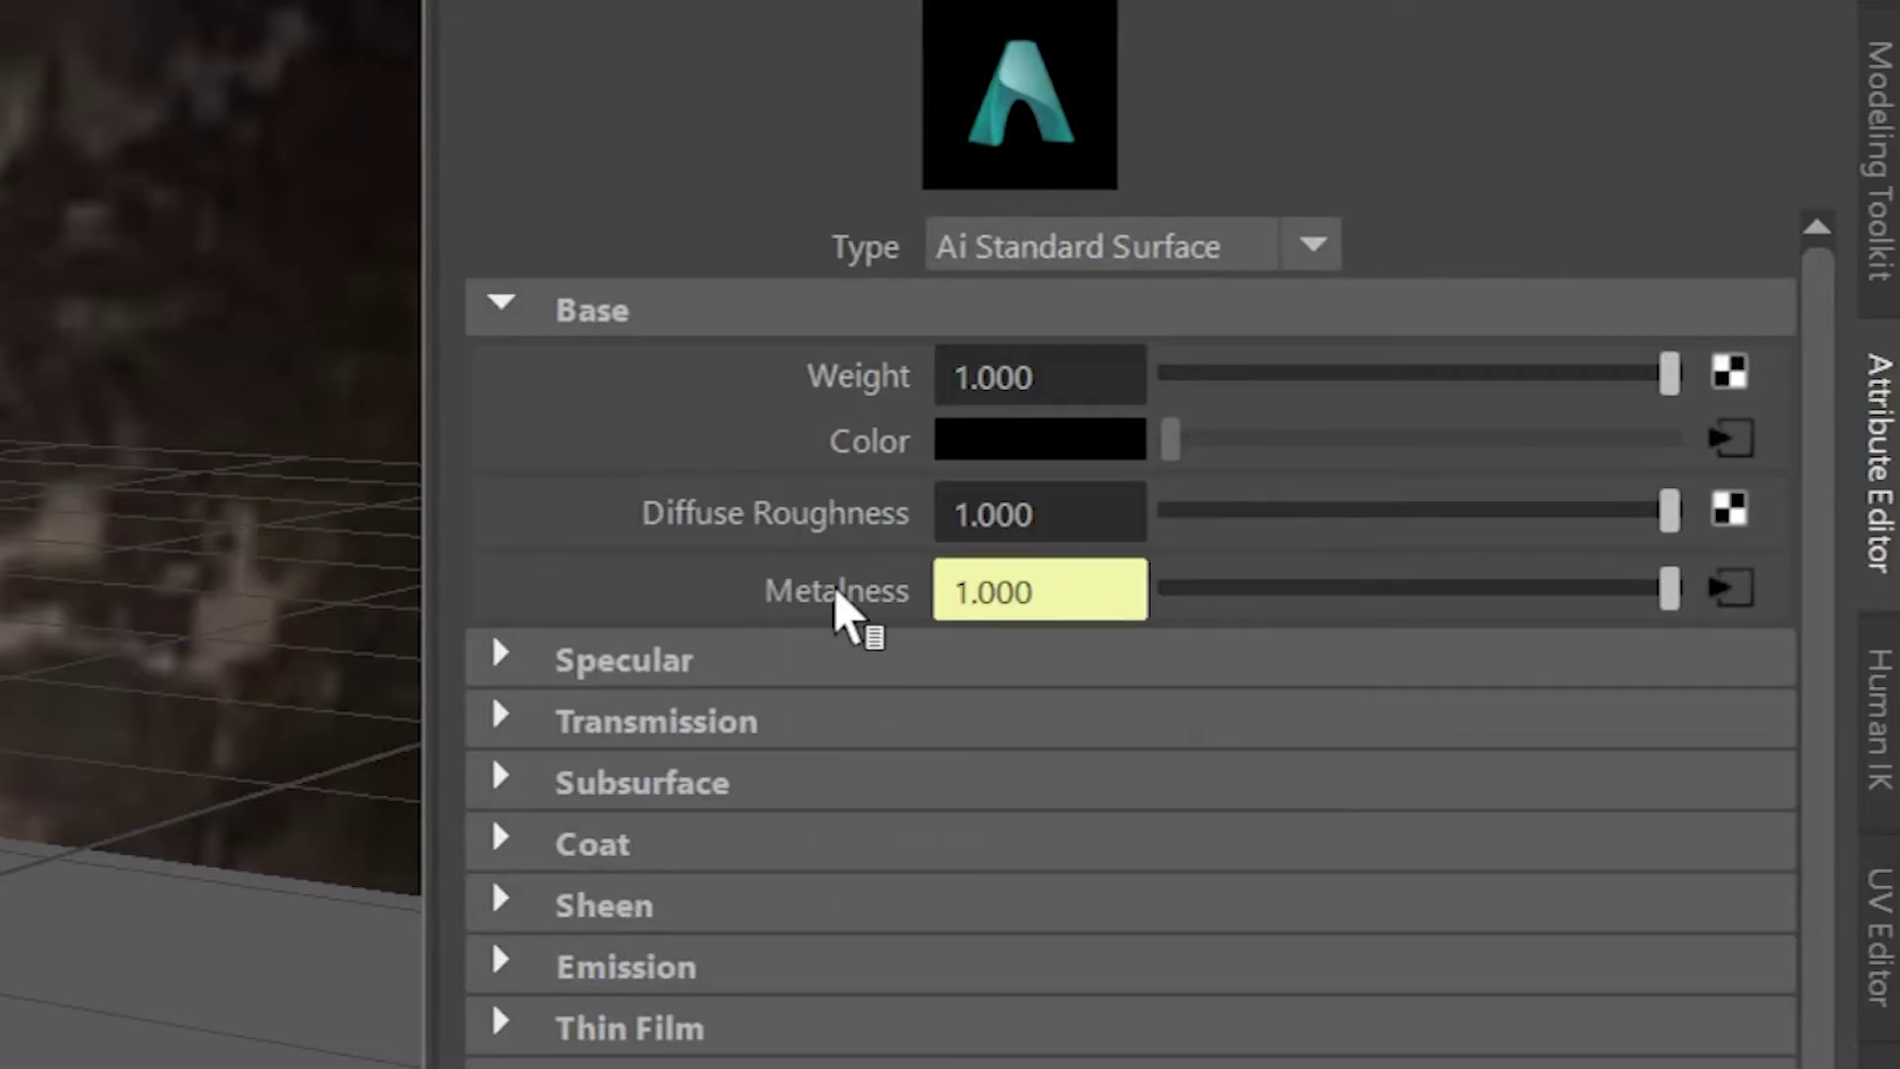
{"action": "right_click", "coordinate": [846, 601]}
{"action": "left_click", "coordinate": [895, 764]}
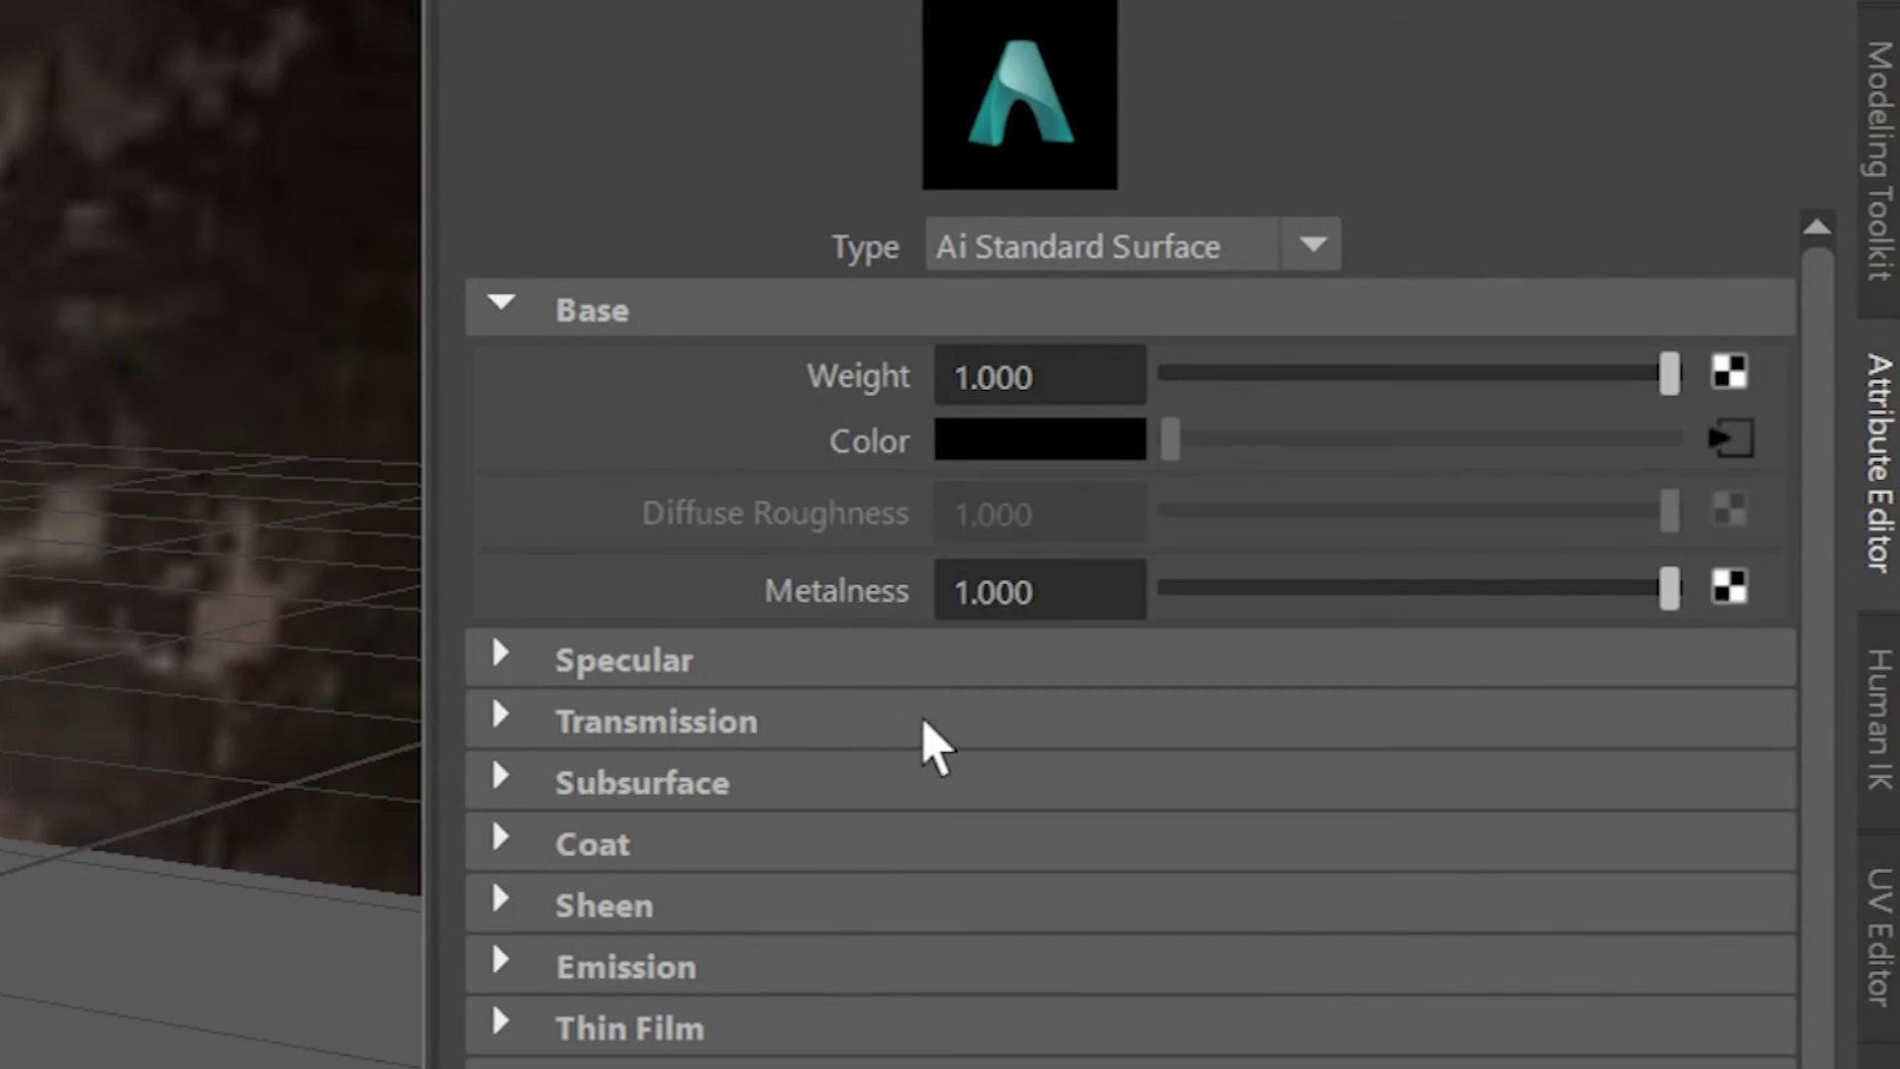
Set the aiStandardSurface2bottom material's Metalness to 0 and Diffuse Roughness to about 0.193, and render the perspective view to check it.
{"action": "left_click_drag", "start_coordinate": [1821, 486], "coordinate": [1635, 497]}
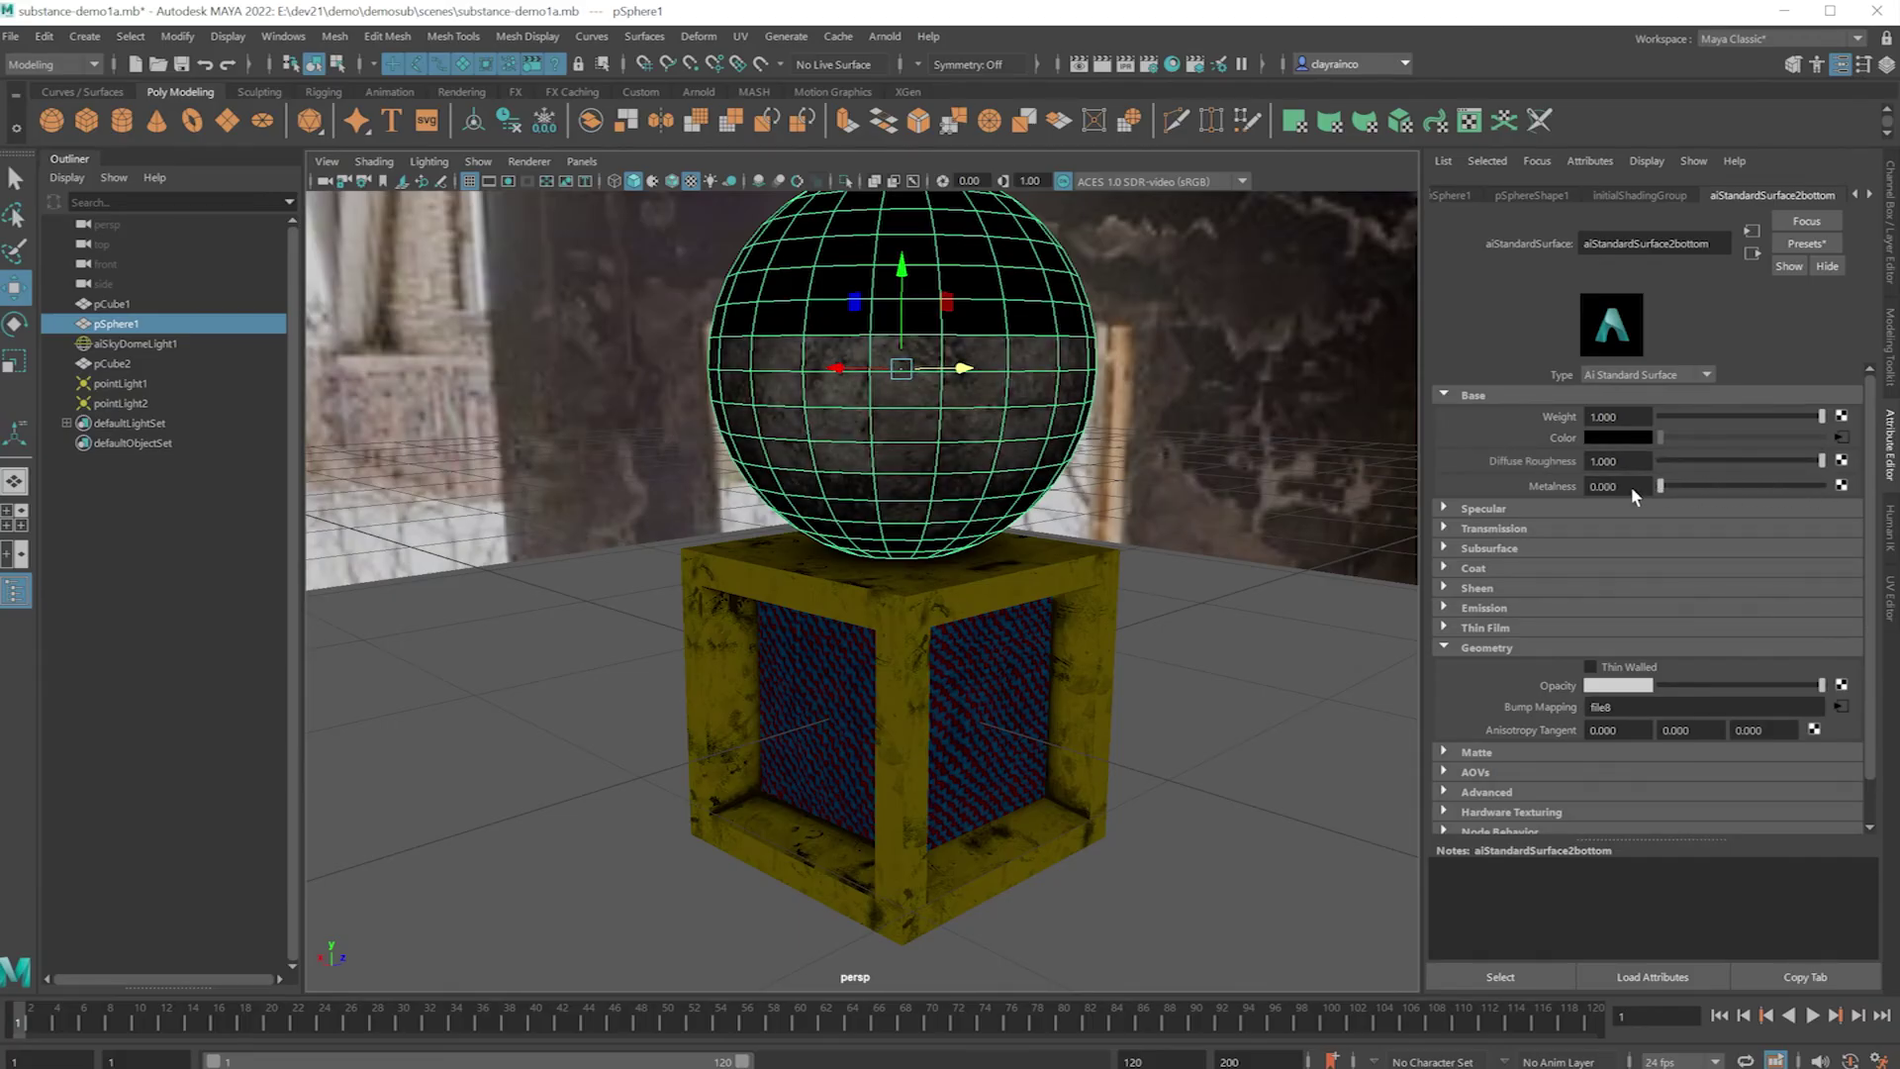
{"action": "mouse_move", "coordinate": [1821, 461]}
{"action": "left_mouse_down"}
{"action": "mouse_move", "coordinate": [1659, 468]}
{"action": "mouse_move", "coordinate": [1704, 473]}
{"action": "left_mouse_up"}
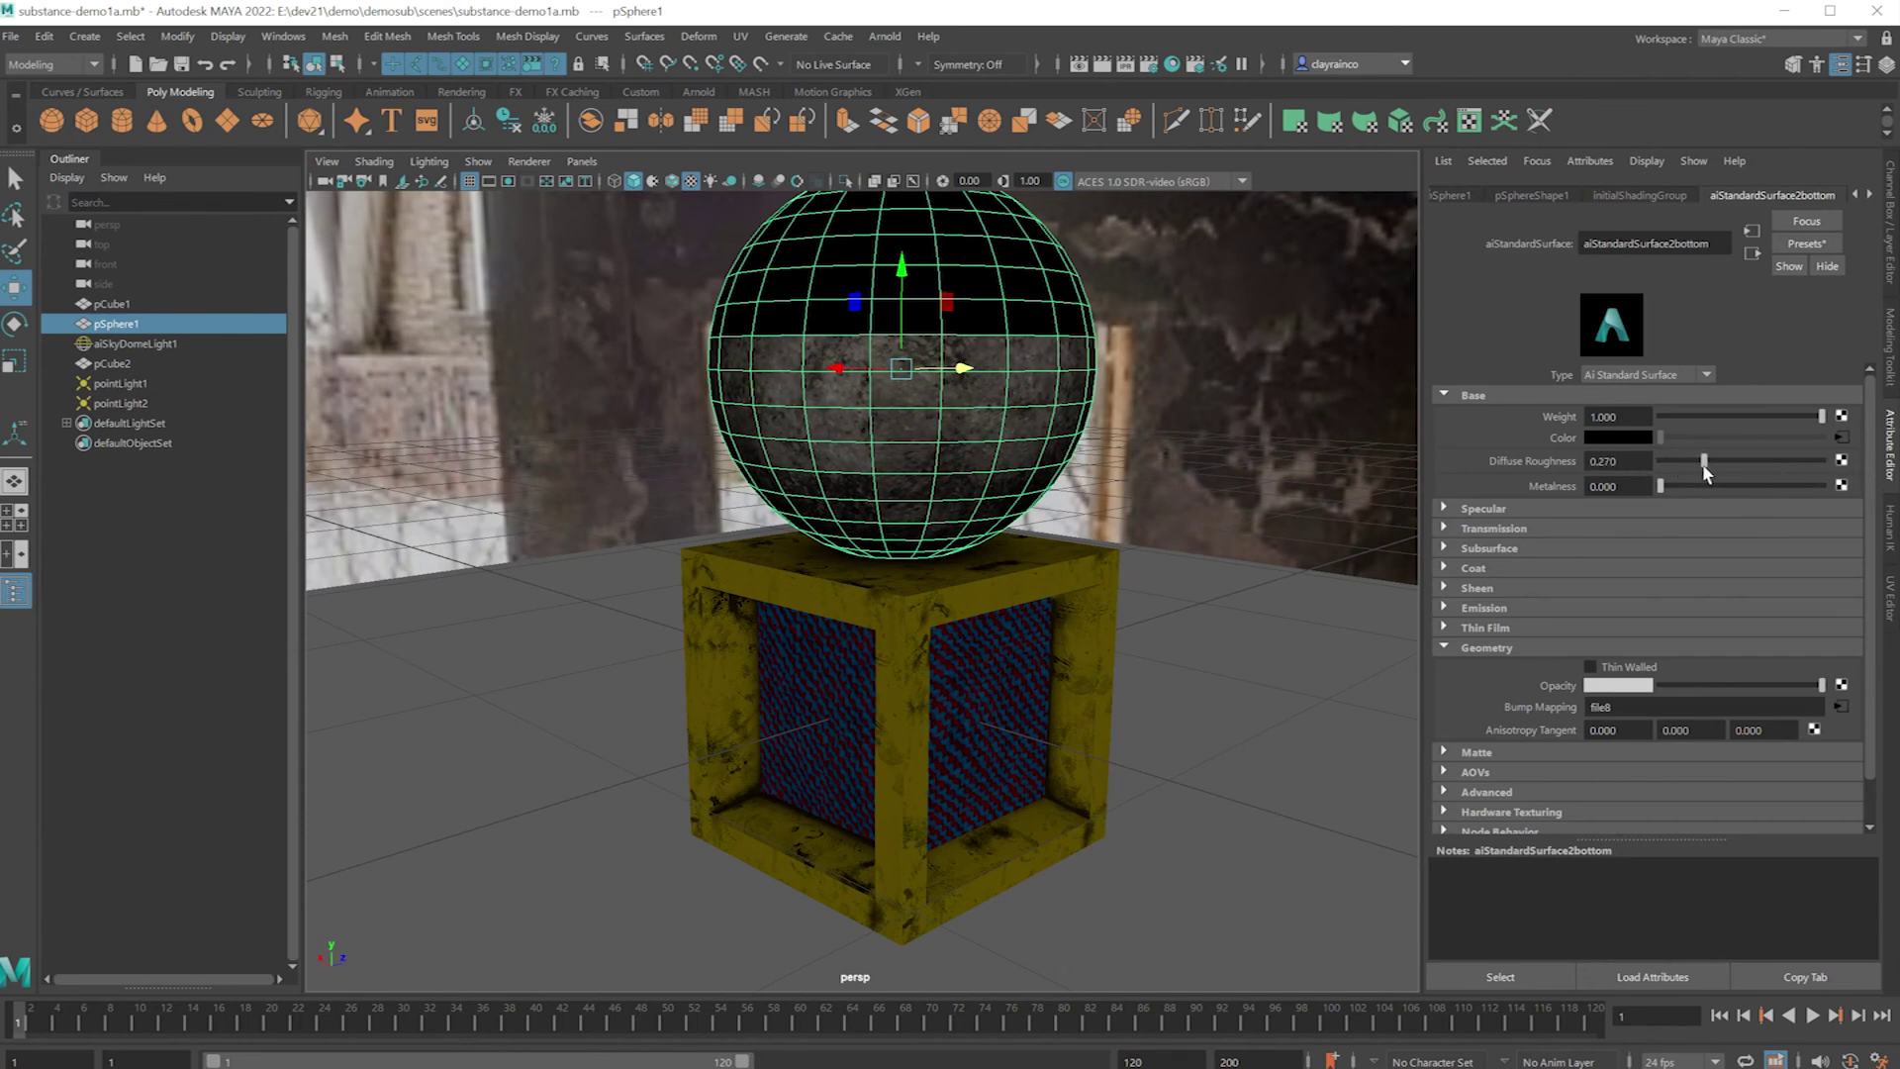
{"action": "left_click", "coordinate": [1101, 64]}
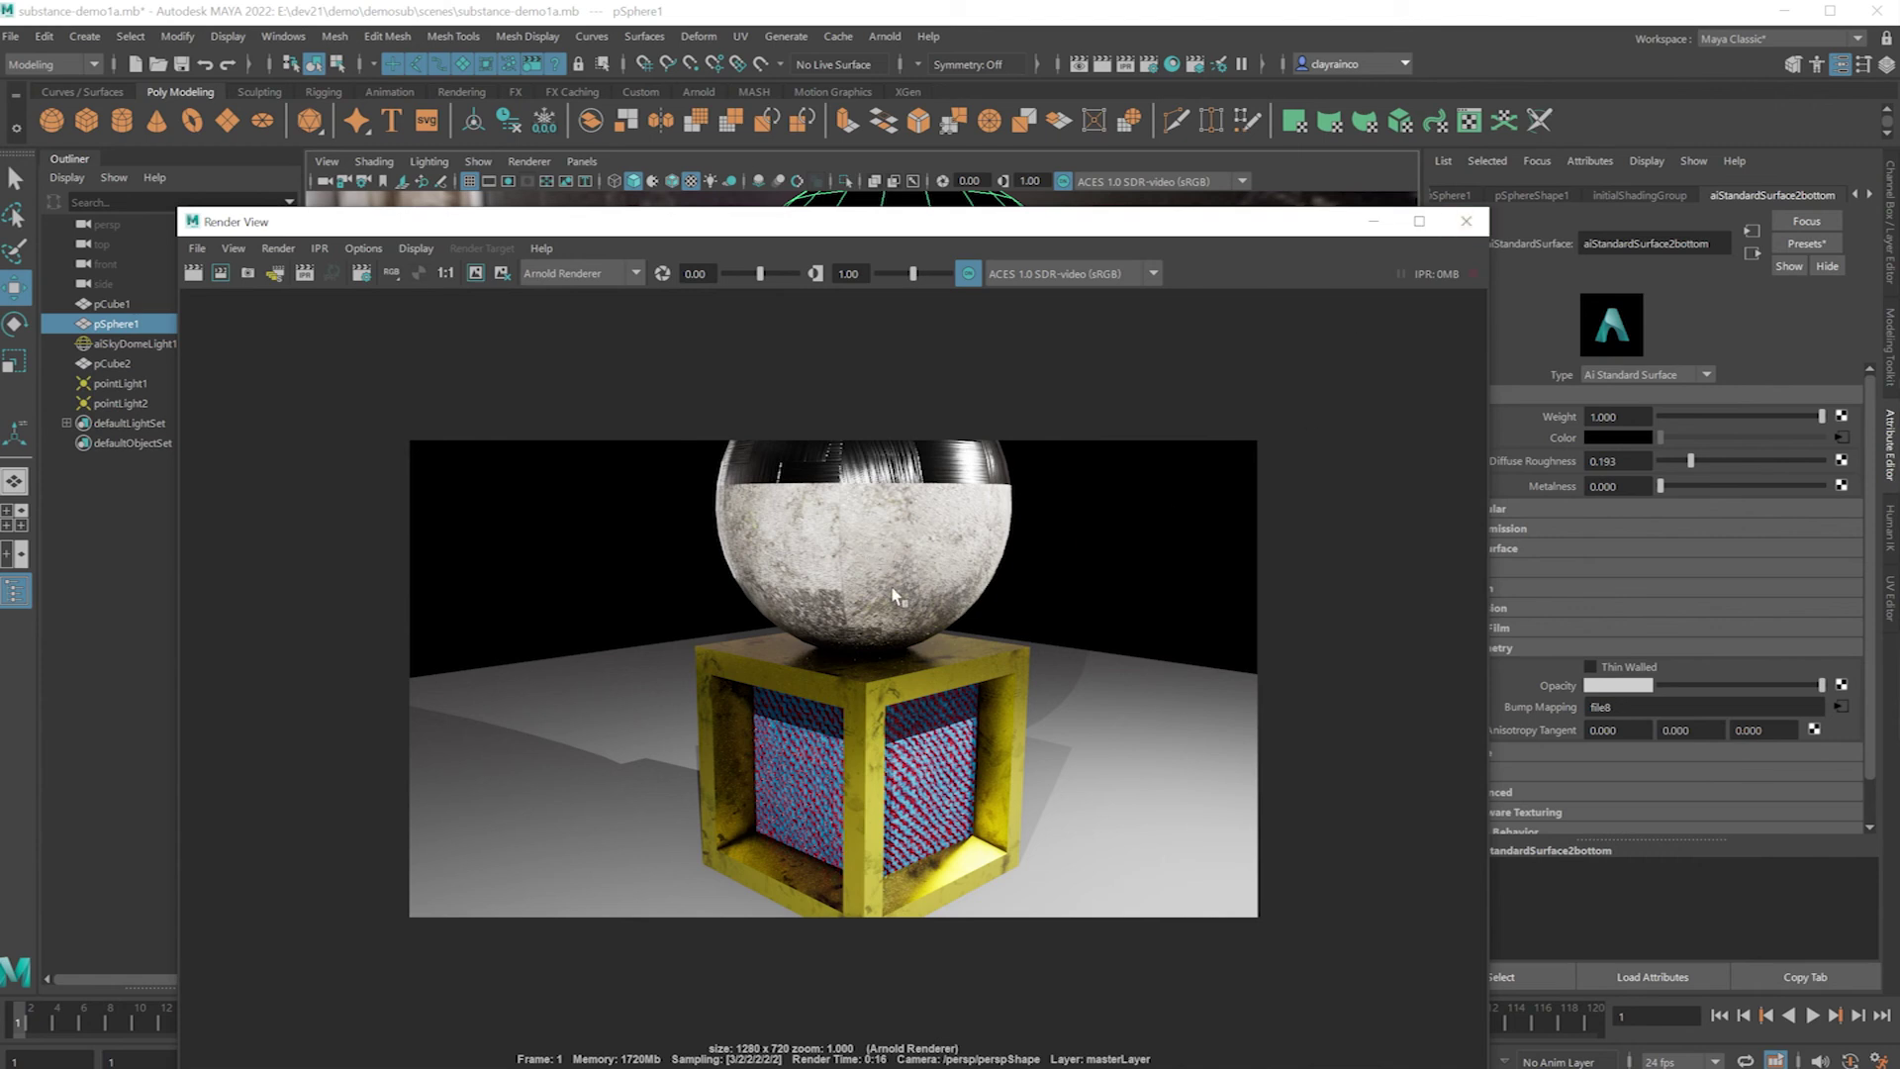
Close the render, open the Hypershade, and graph the aiStandardSurface2bottom material's network to reach its bump2d2 node.
{"action": "left_click", "coordinate": [1465, 221]}
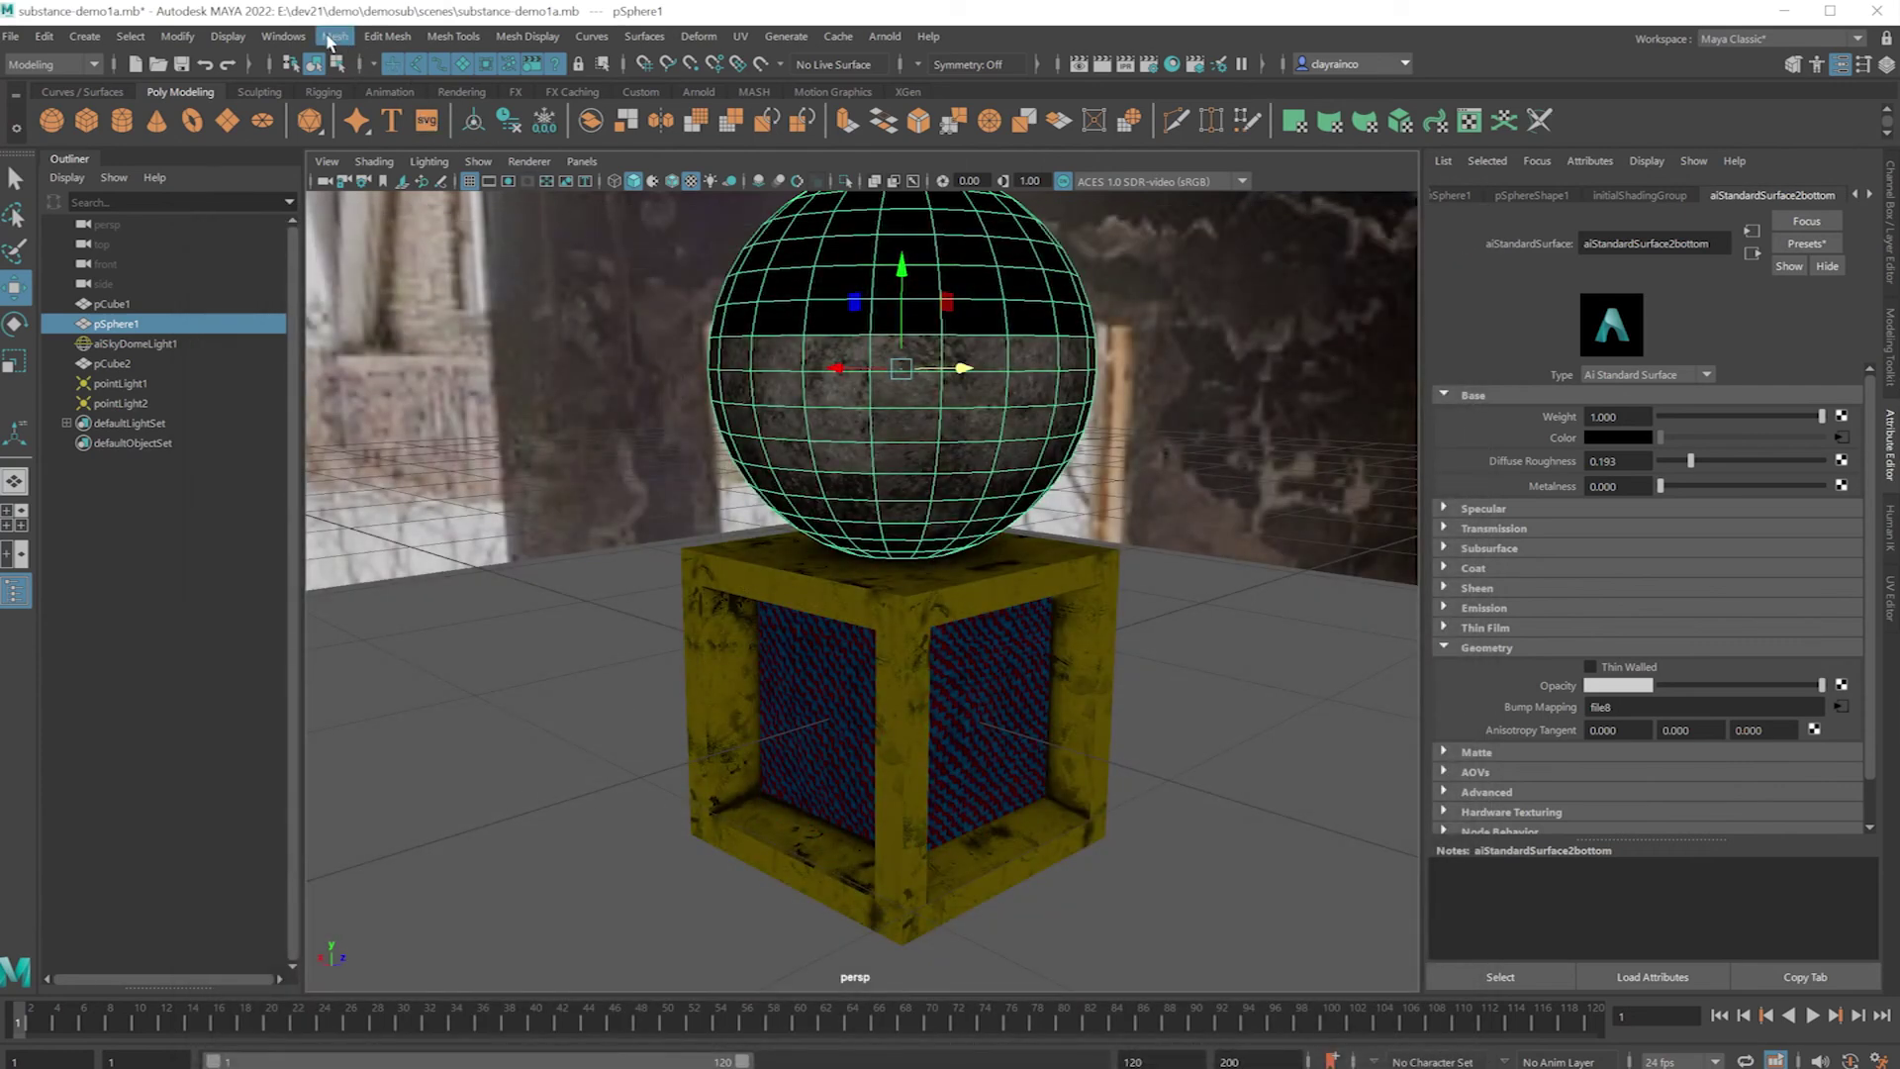
{"action": "left_click", "coordinate": [289, 41]}
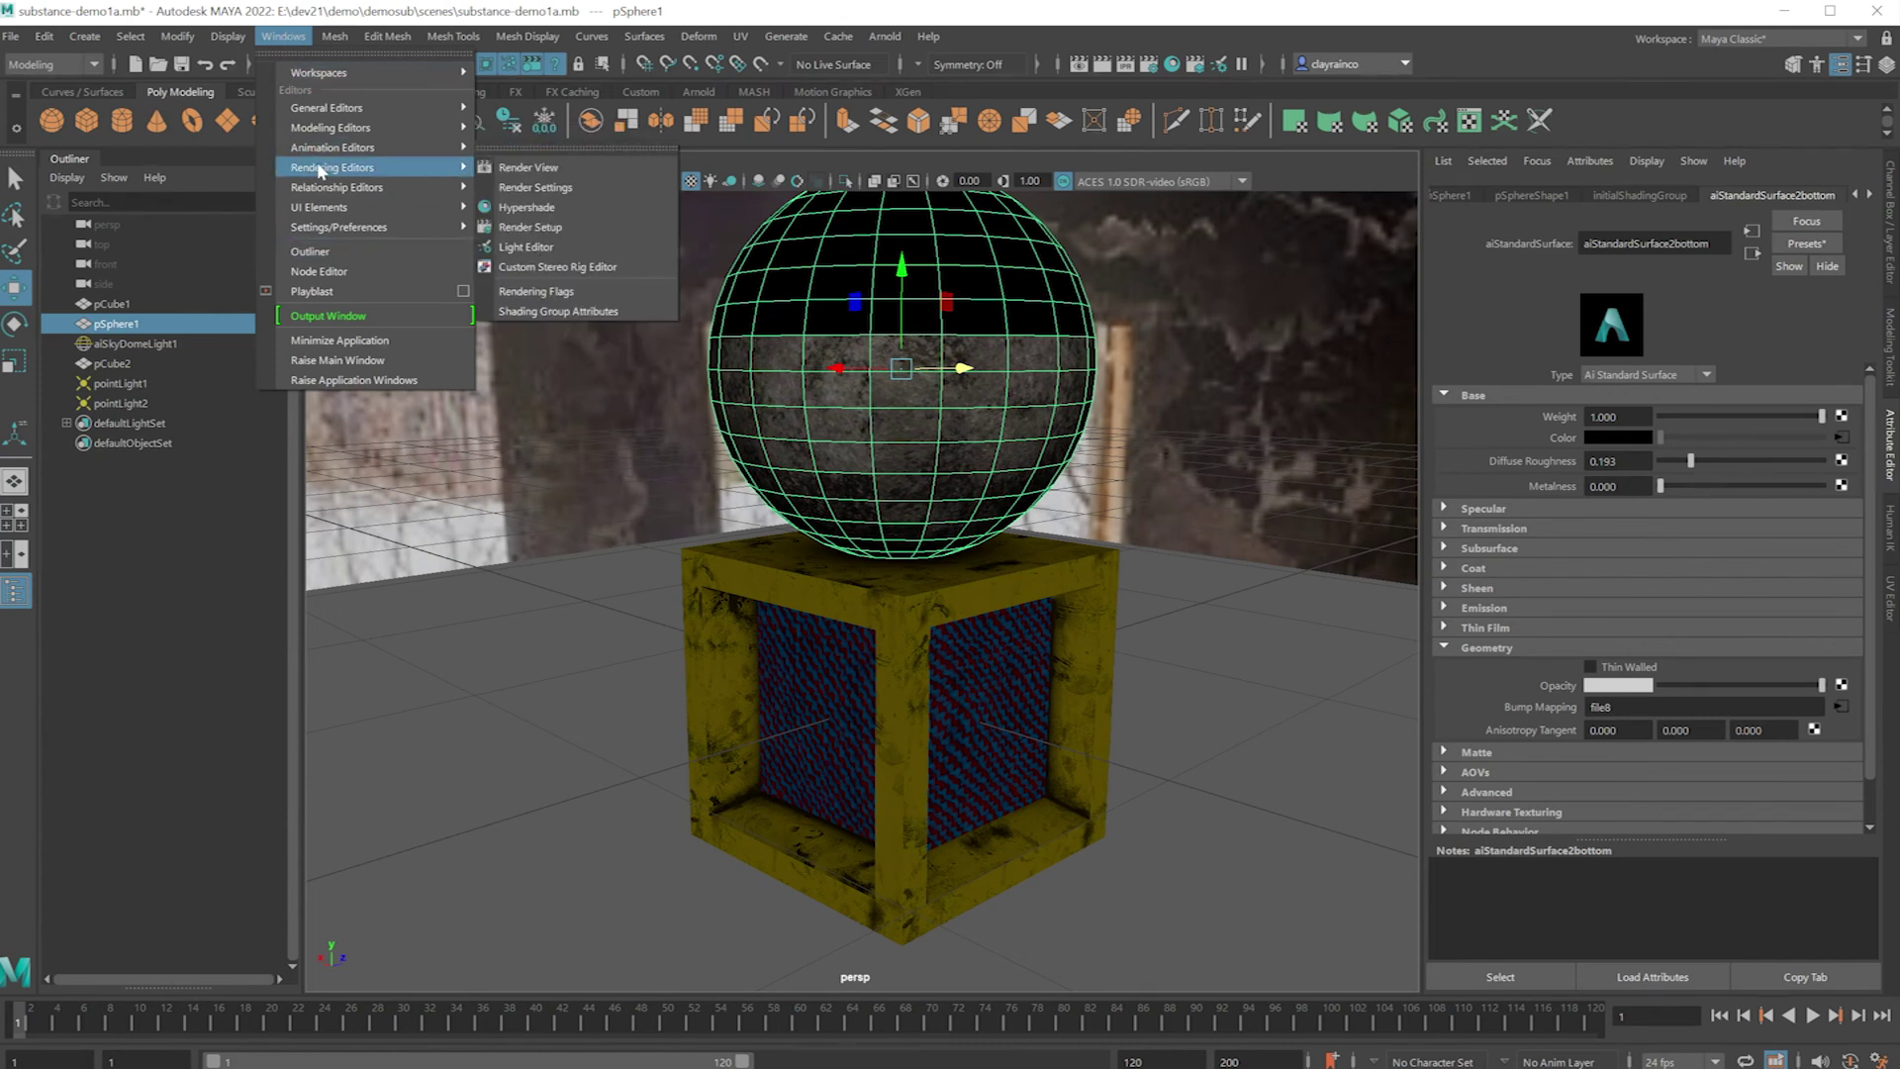
{"action": "mouse_move", "coordinate": [326, 170]}
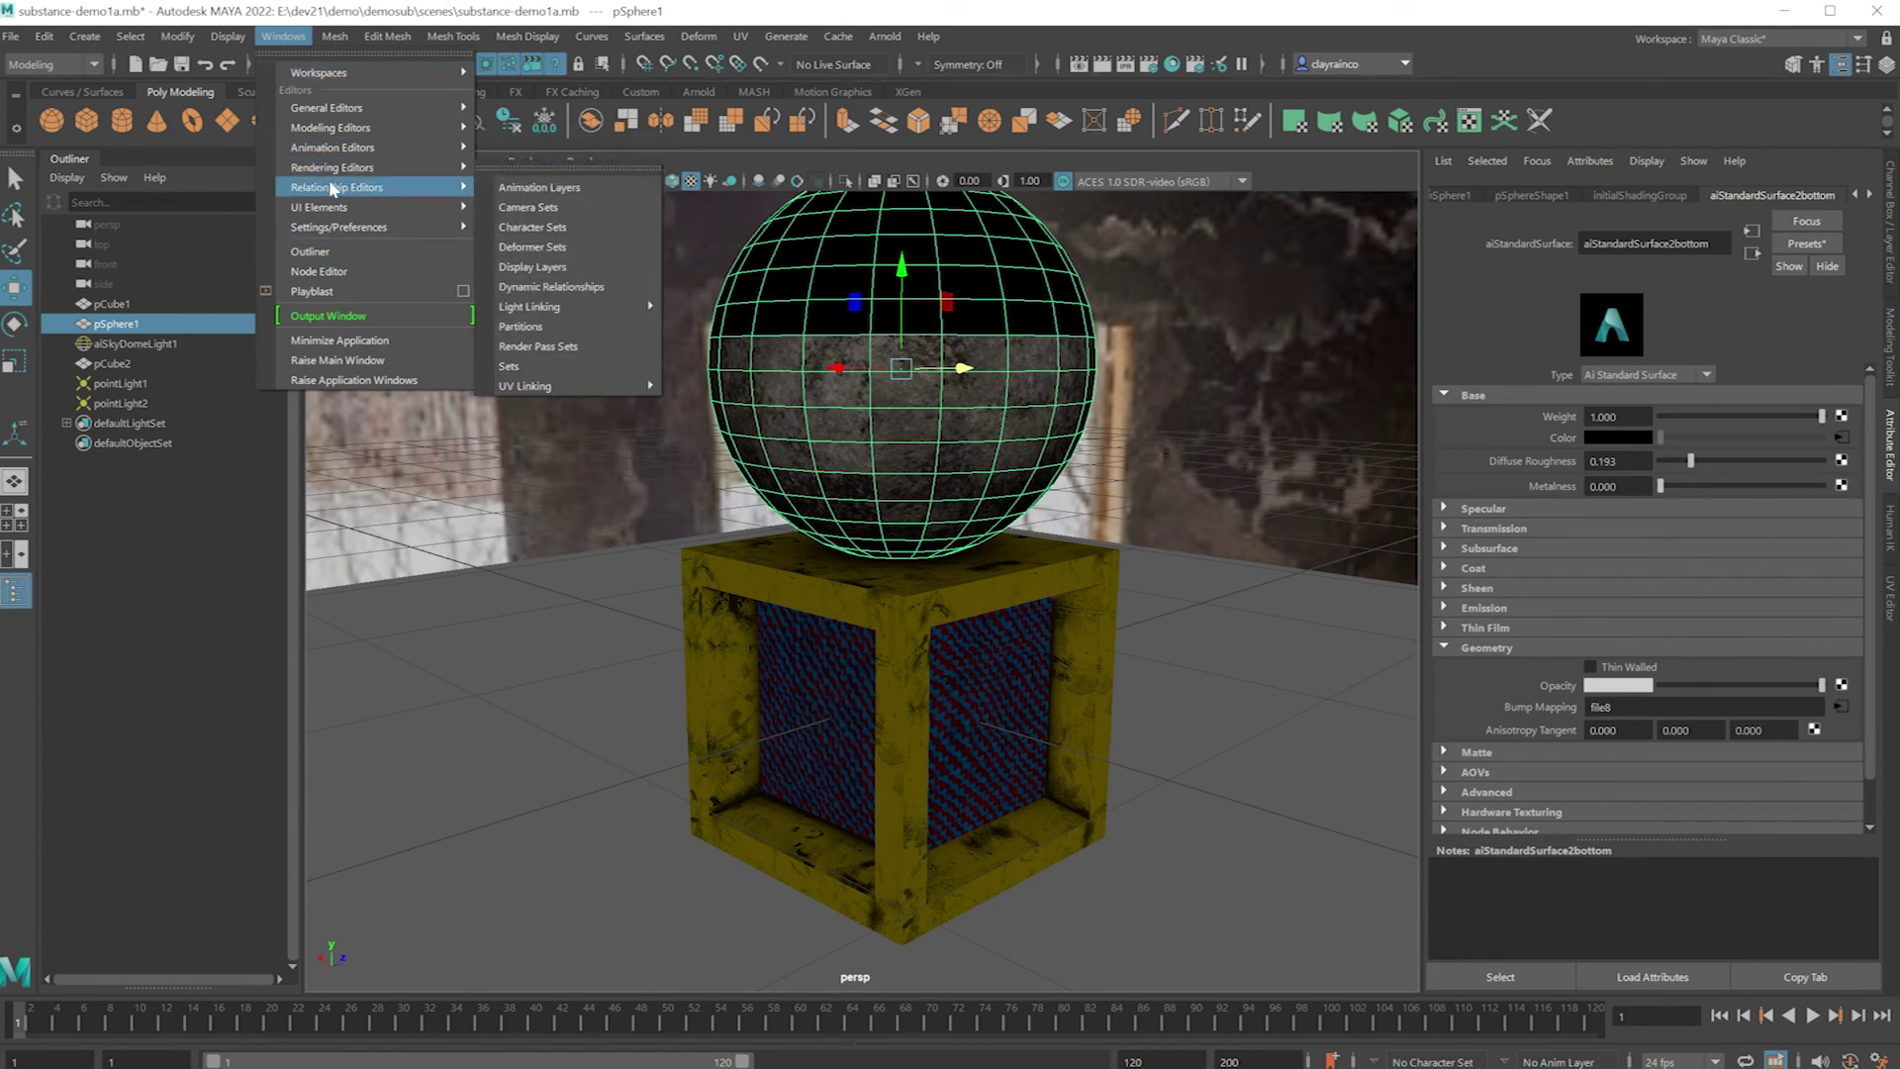
{"action": "left_click", "coordinate": [532, 207]}
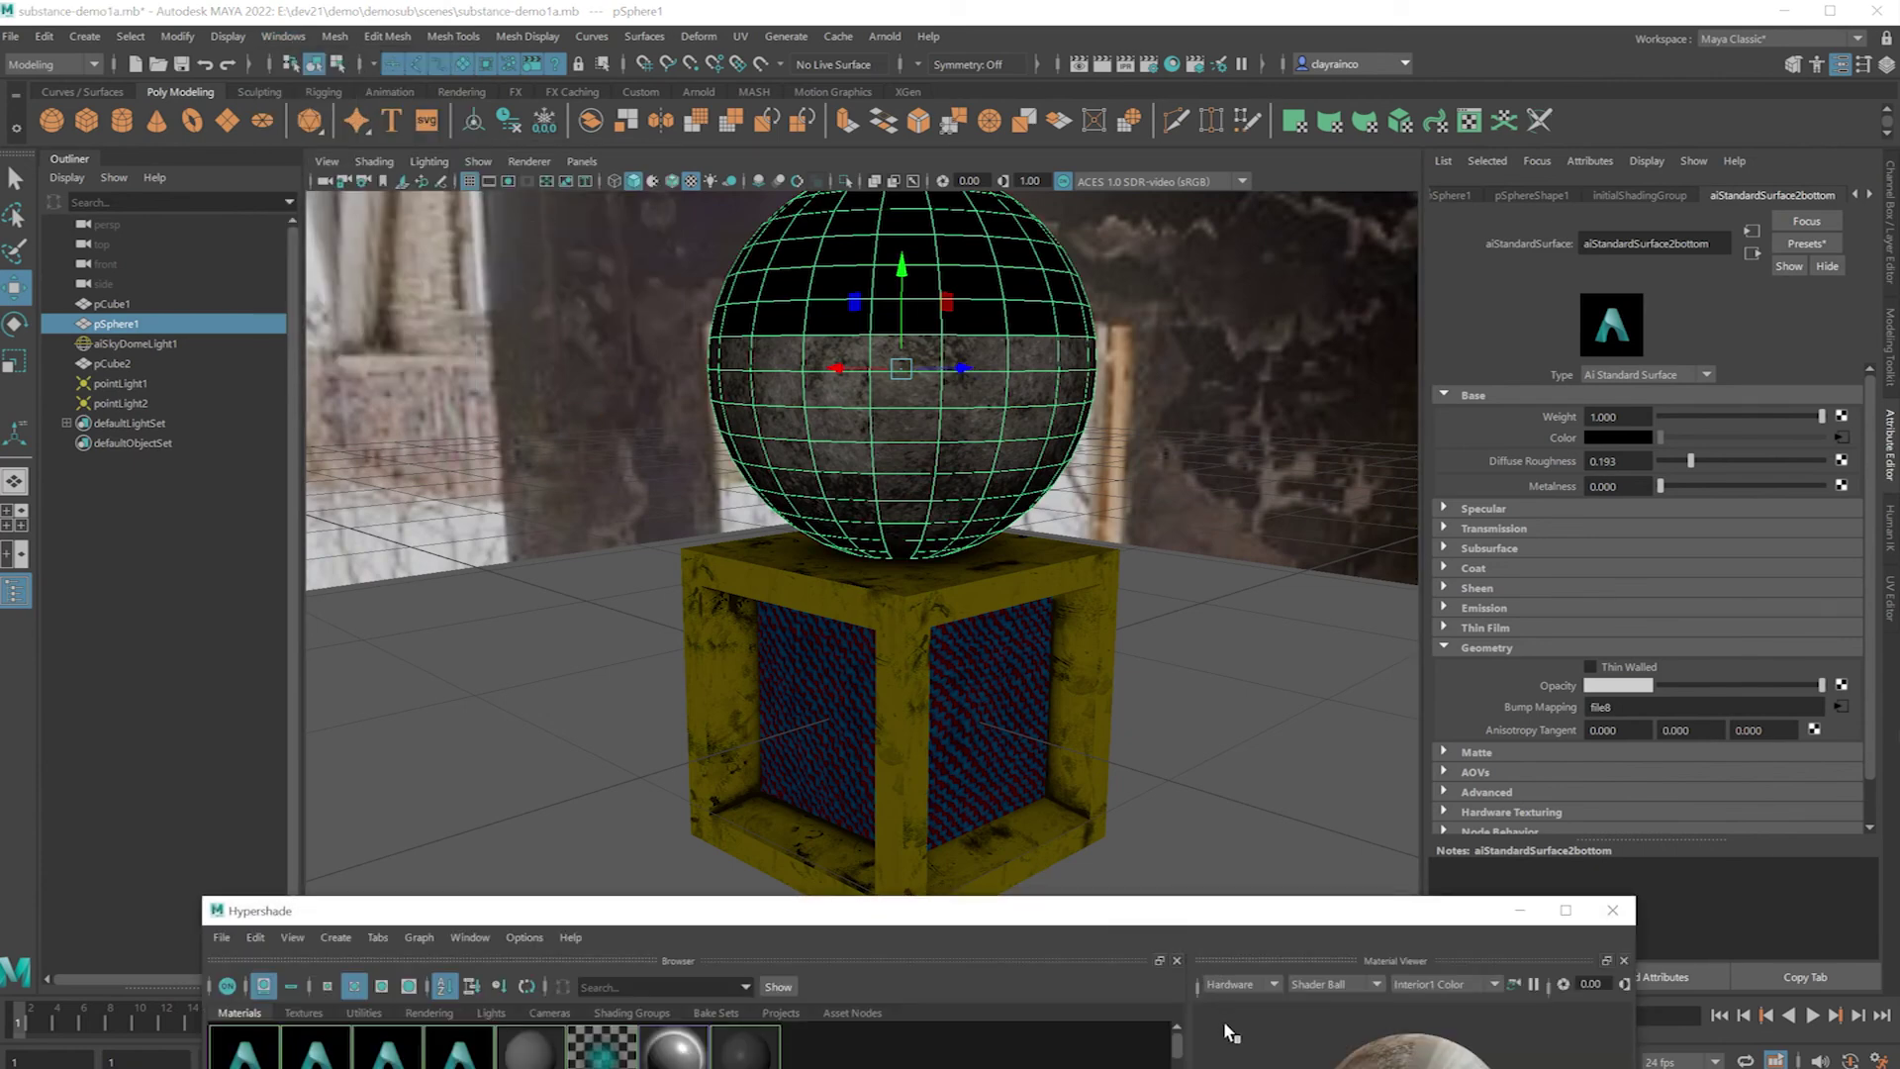
{"action": "left_click_drag", "start_coordinate": [1147, 912], "coordinate": [1193, 750]}
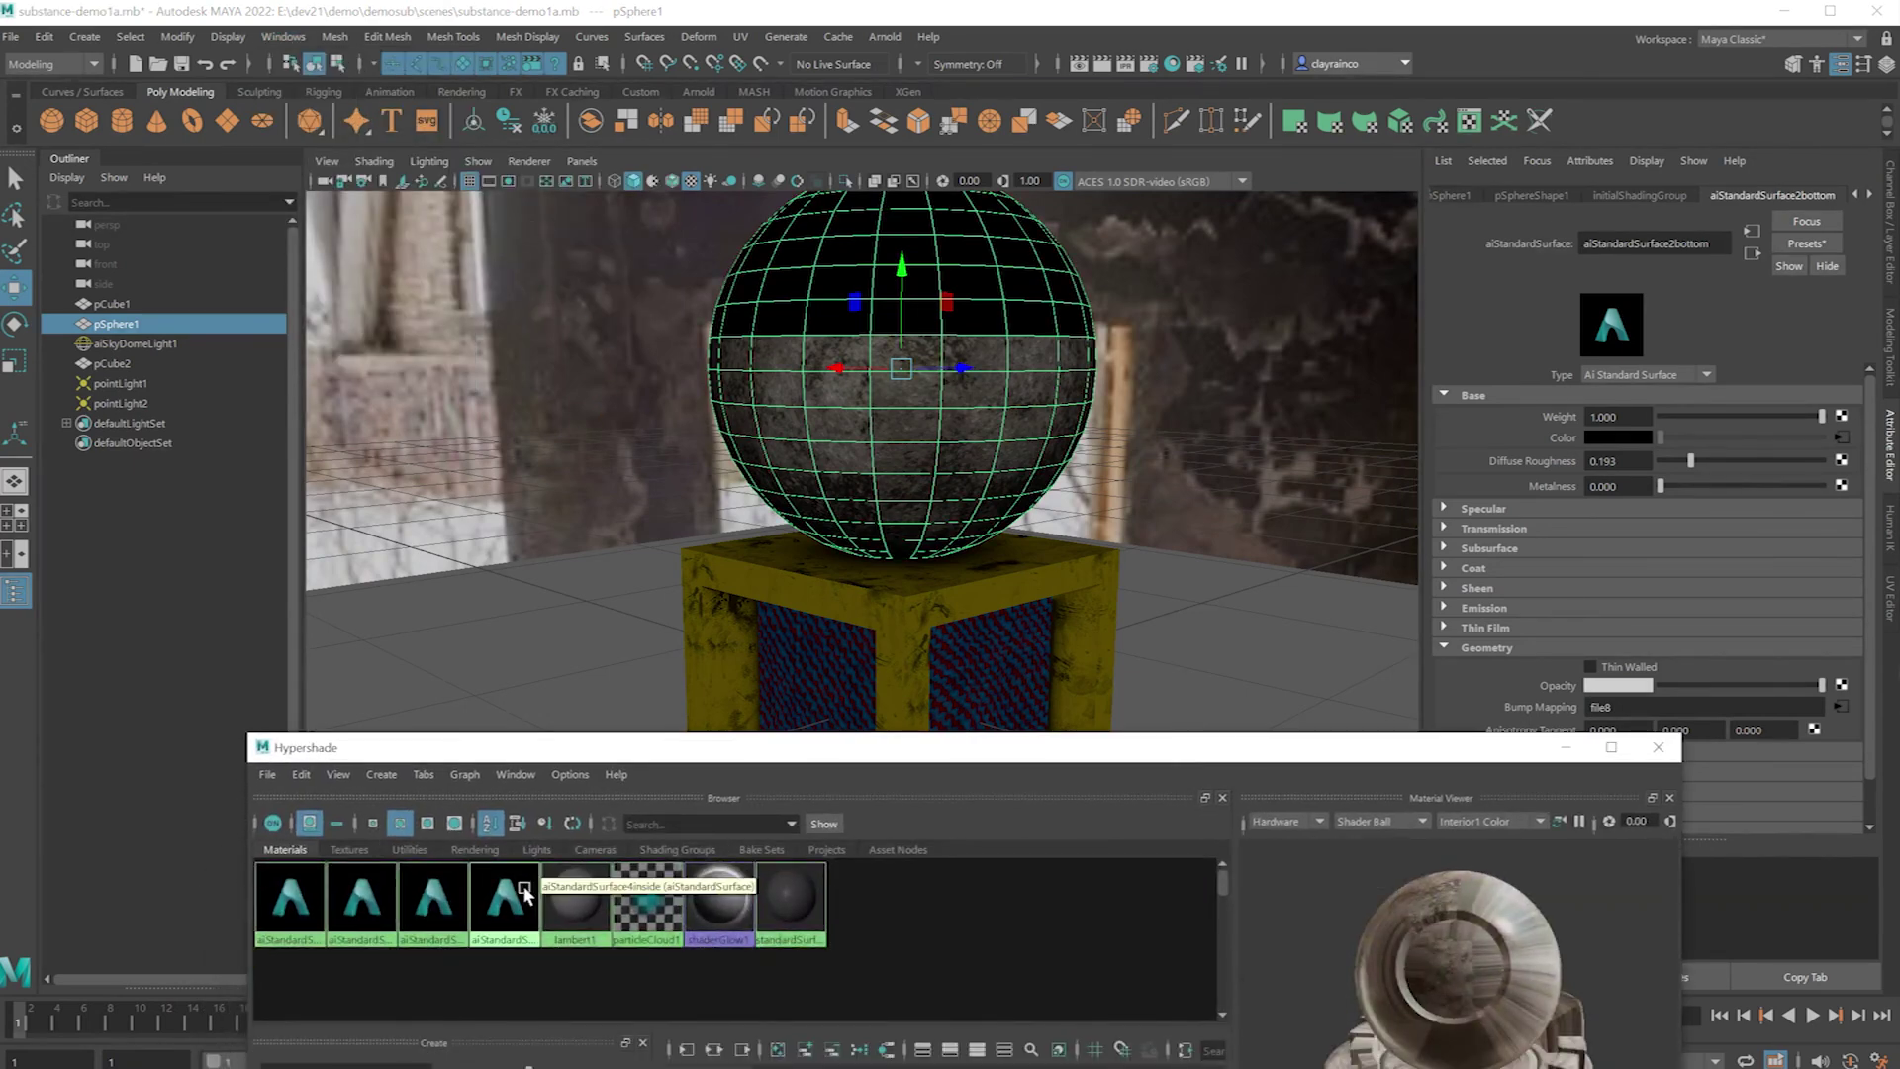
{"action": "right_click", "coordinate": [371, 896]}
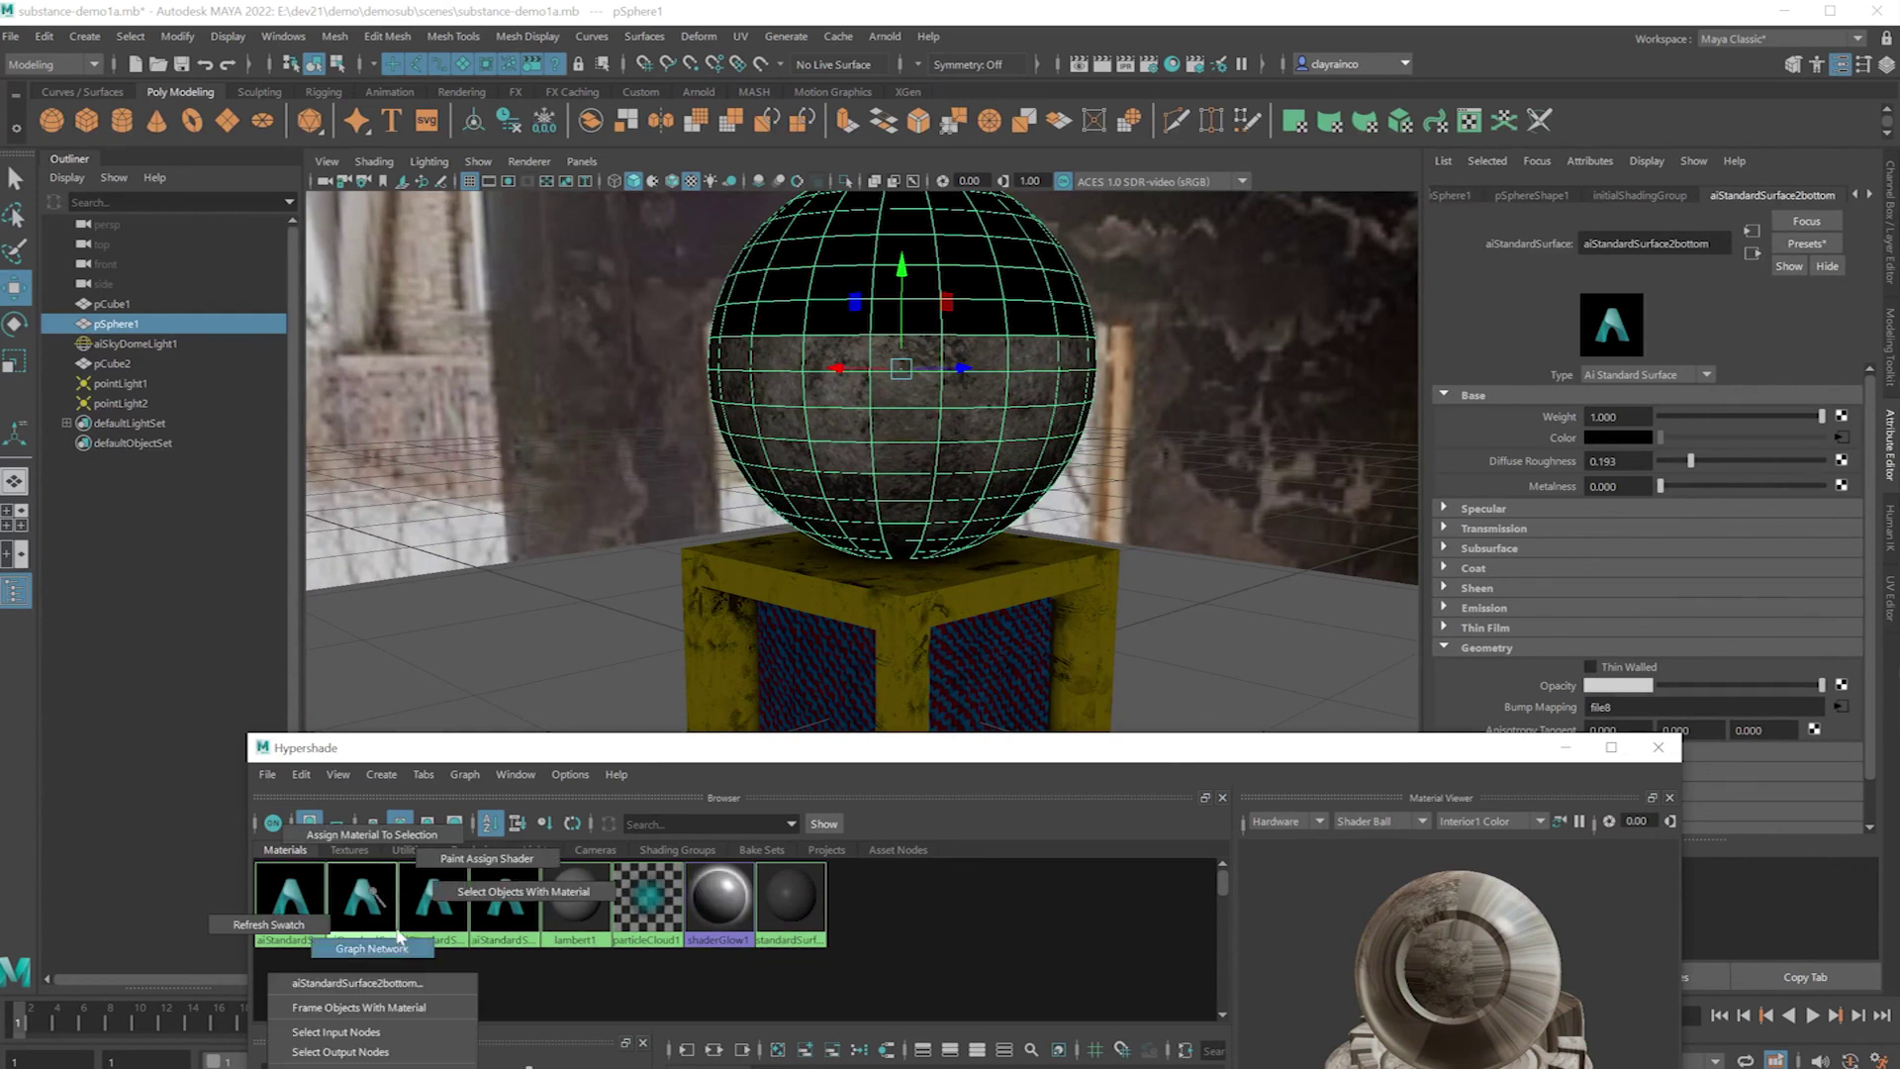
{"action": "left_click_drag", "start_coordinate": [851, 749], "coordinate": [851, 201]}
{"action": "scroll", "coordinate": [875, 808], "scroll_direction": "up", "scroll_amount": 5}
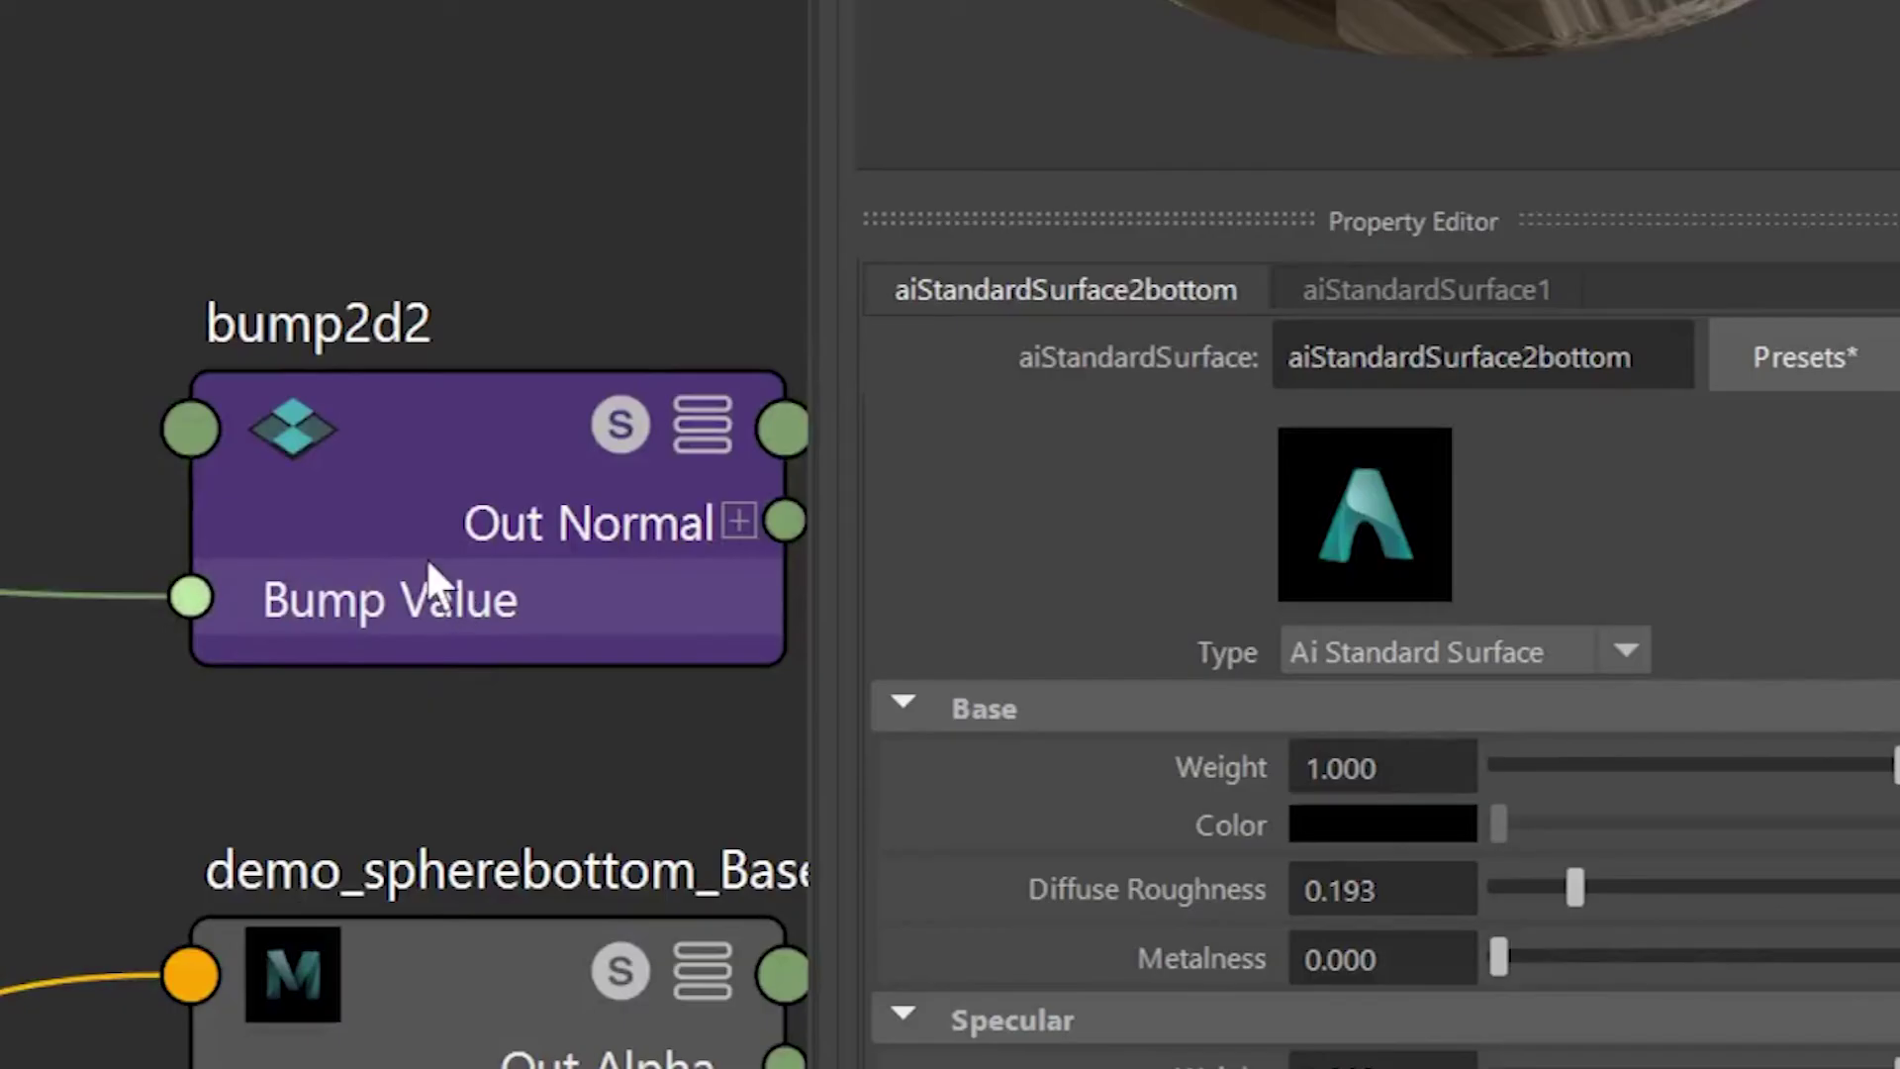
Set the bump2d2 node's Bump Depth to 0.2 and render the perspective view to check the sphere's lower half.
{"action": "left_click", "coordinate": [1077, 774]}
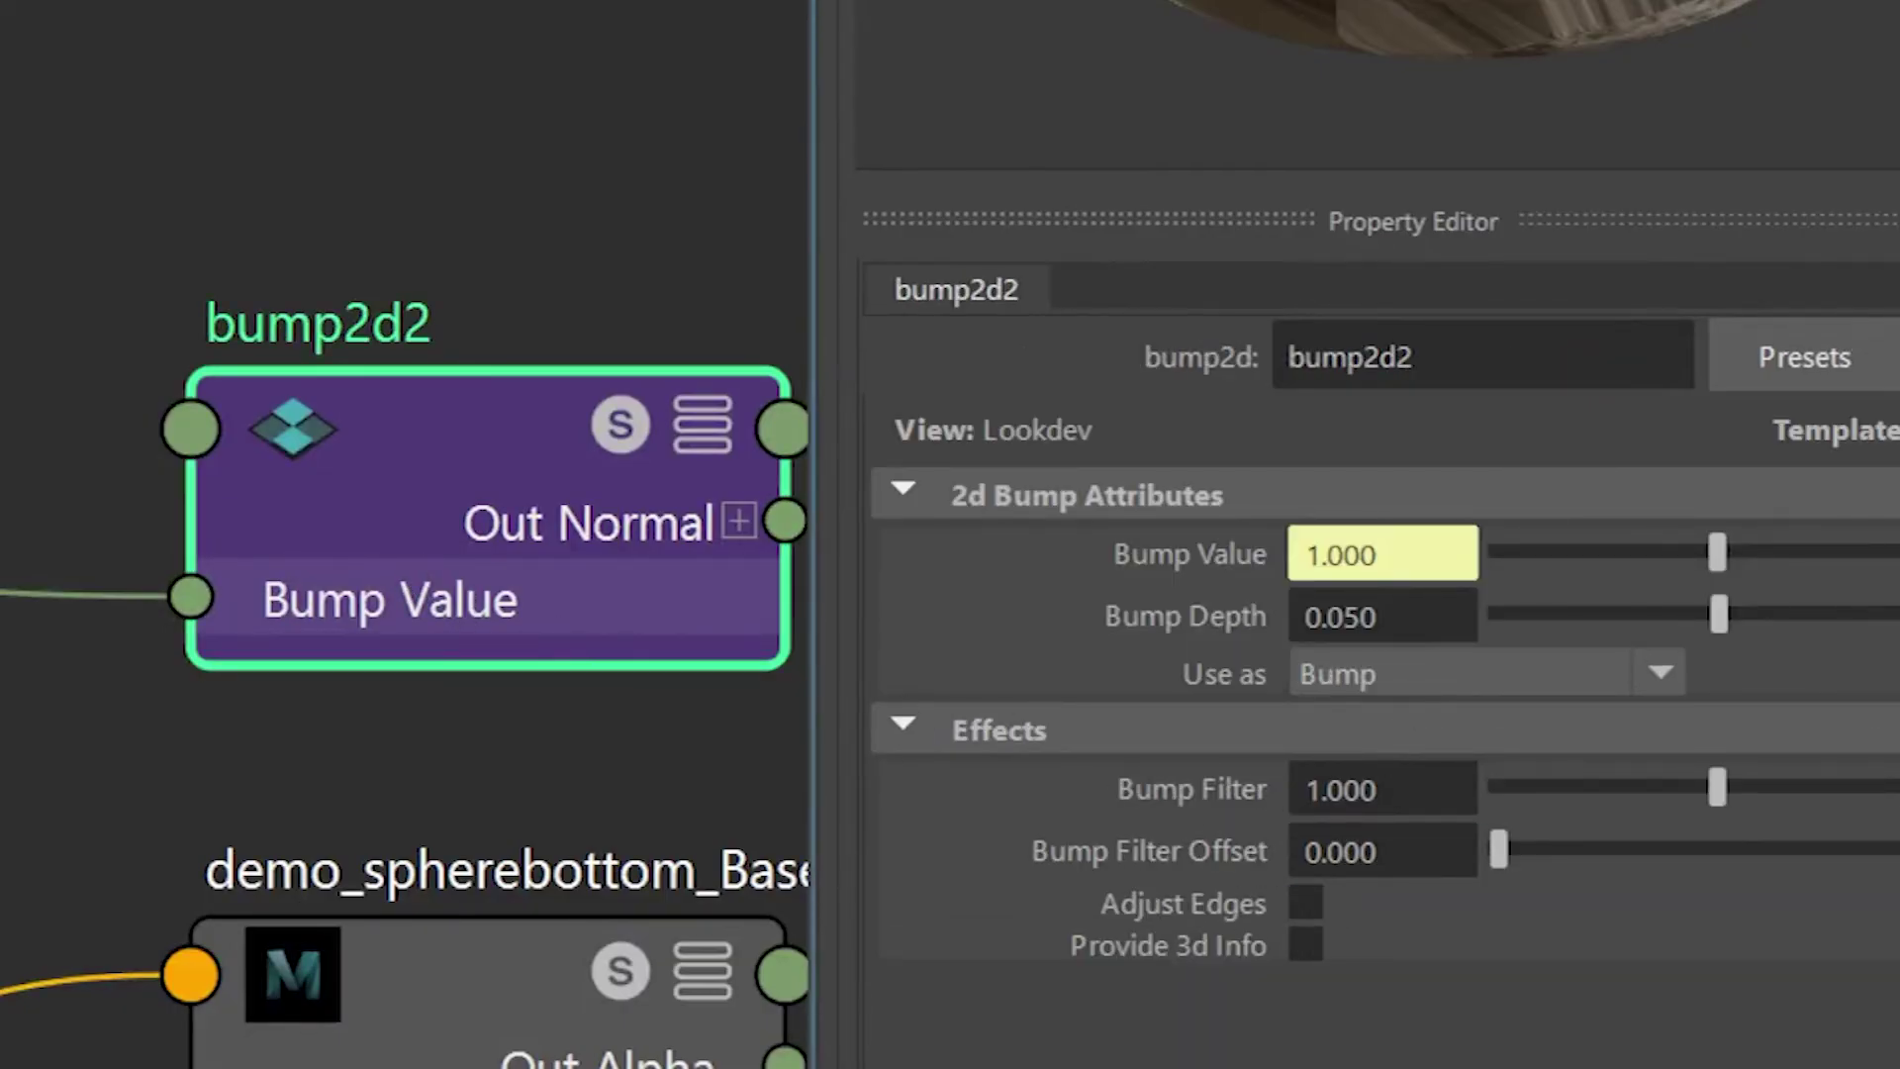
{"action": "left_click_drag", "start_coordinate": [1381, 618], "coordinate": [1326, 617]}
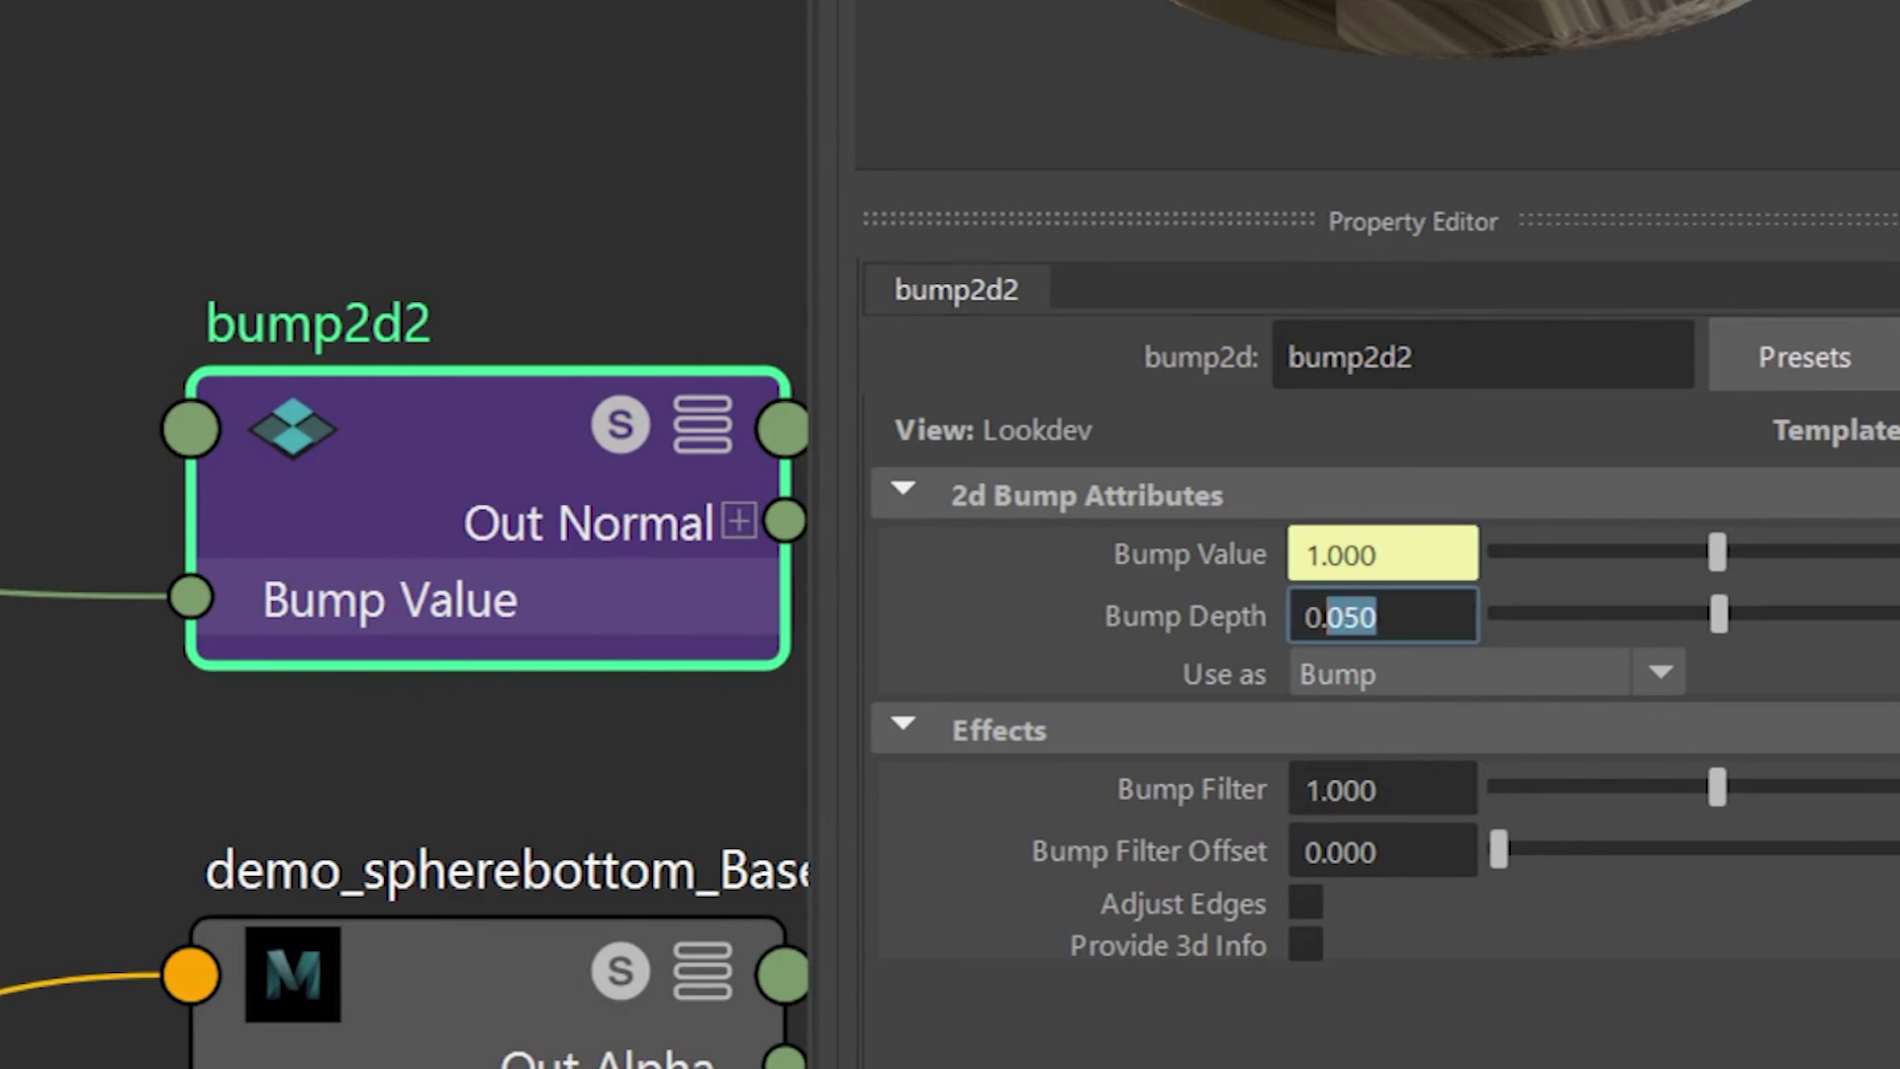
{"action": "type", "text": "2"}
{"action": "key", "text": "Return"}
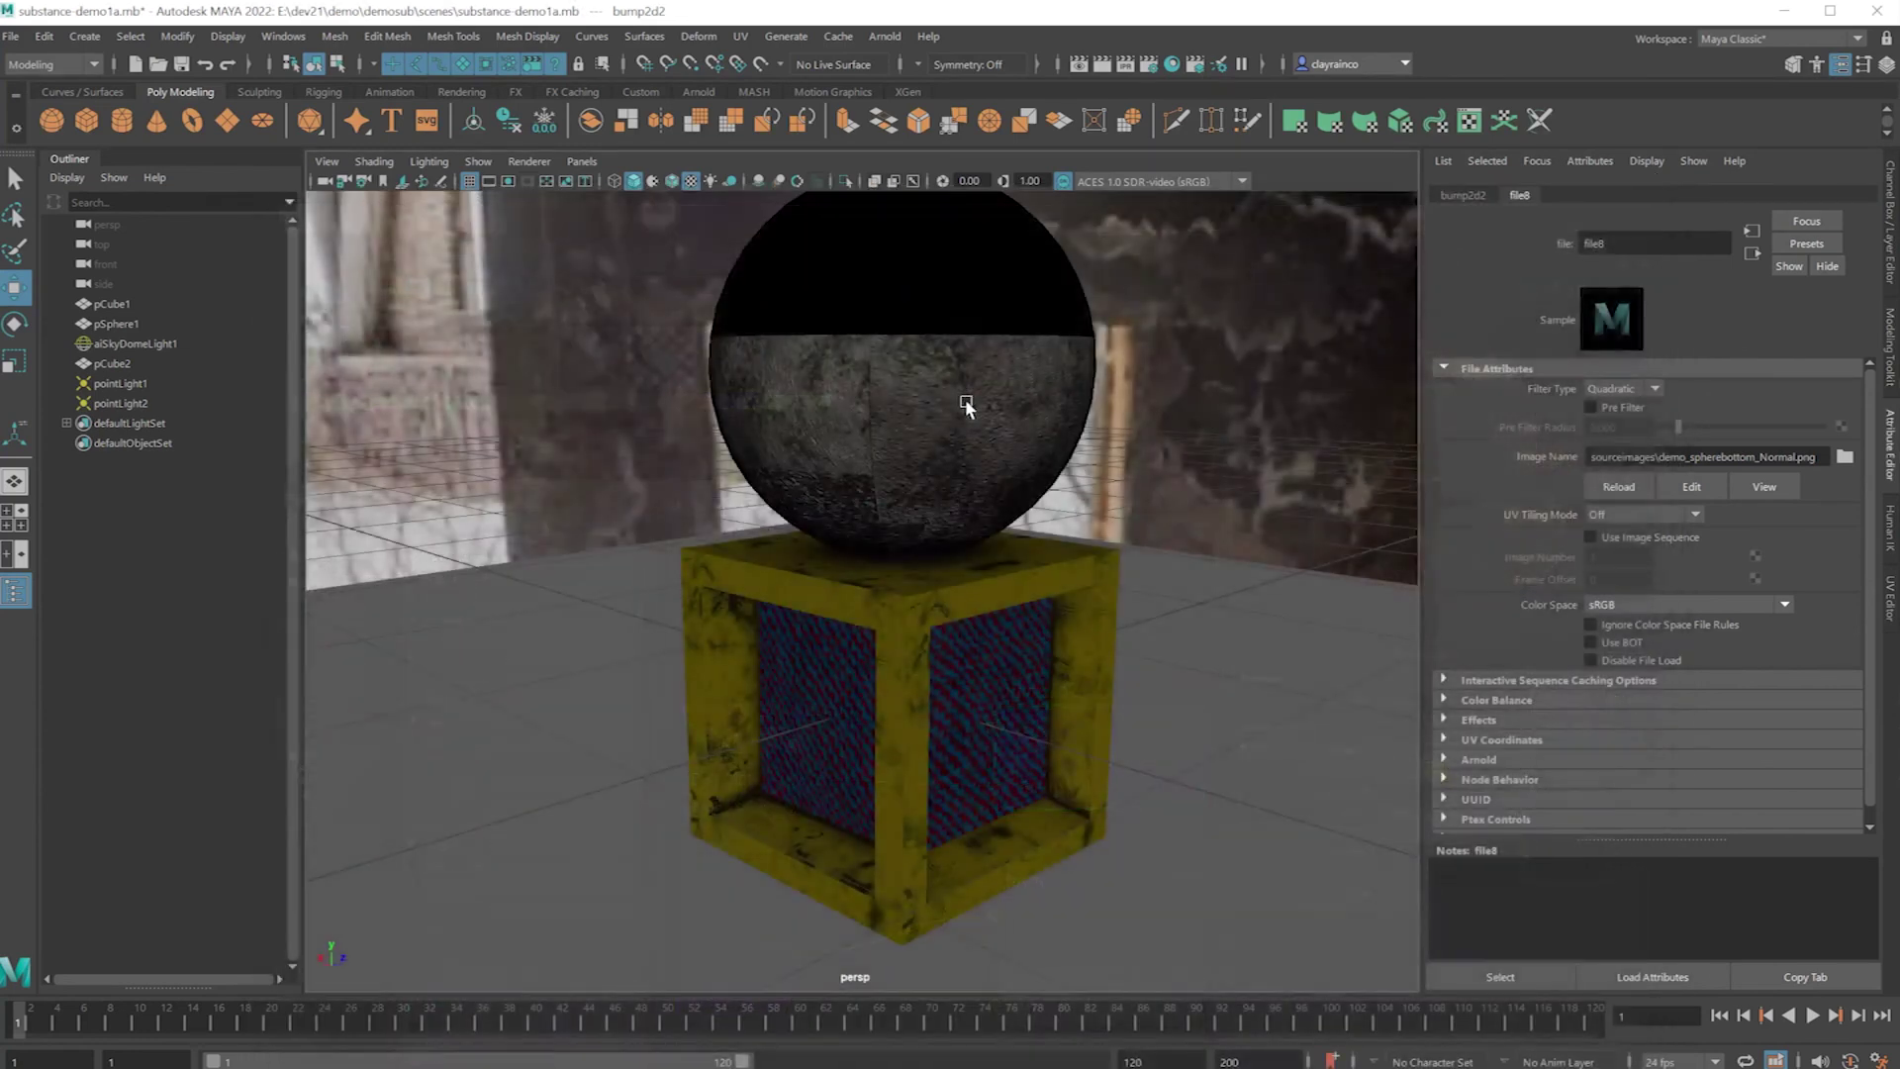
{"action": "left_click", "coordinate": [1657, 199]}
{"action": "left_click", "coordinate": [1101, 63]}
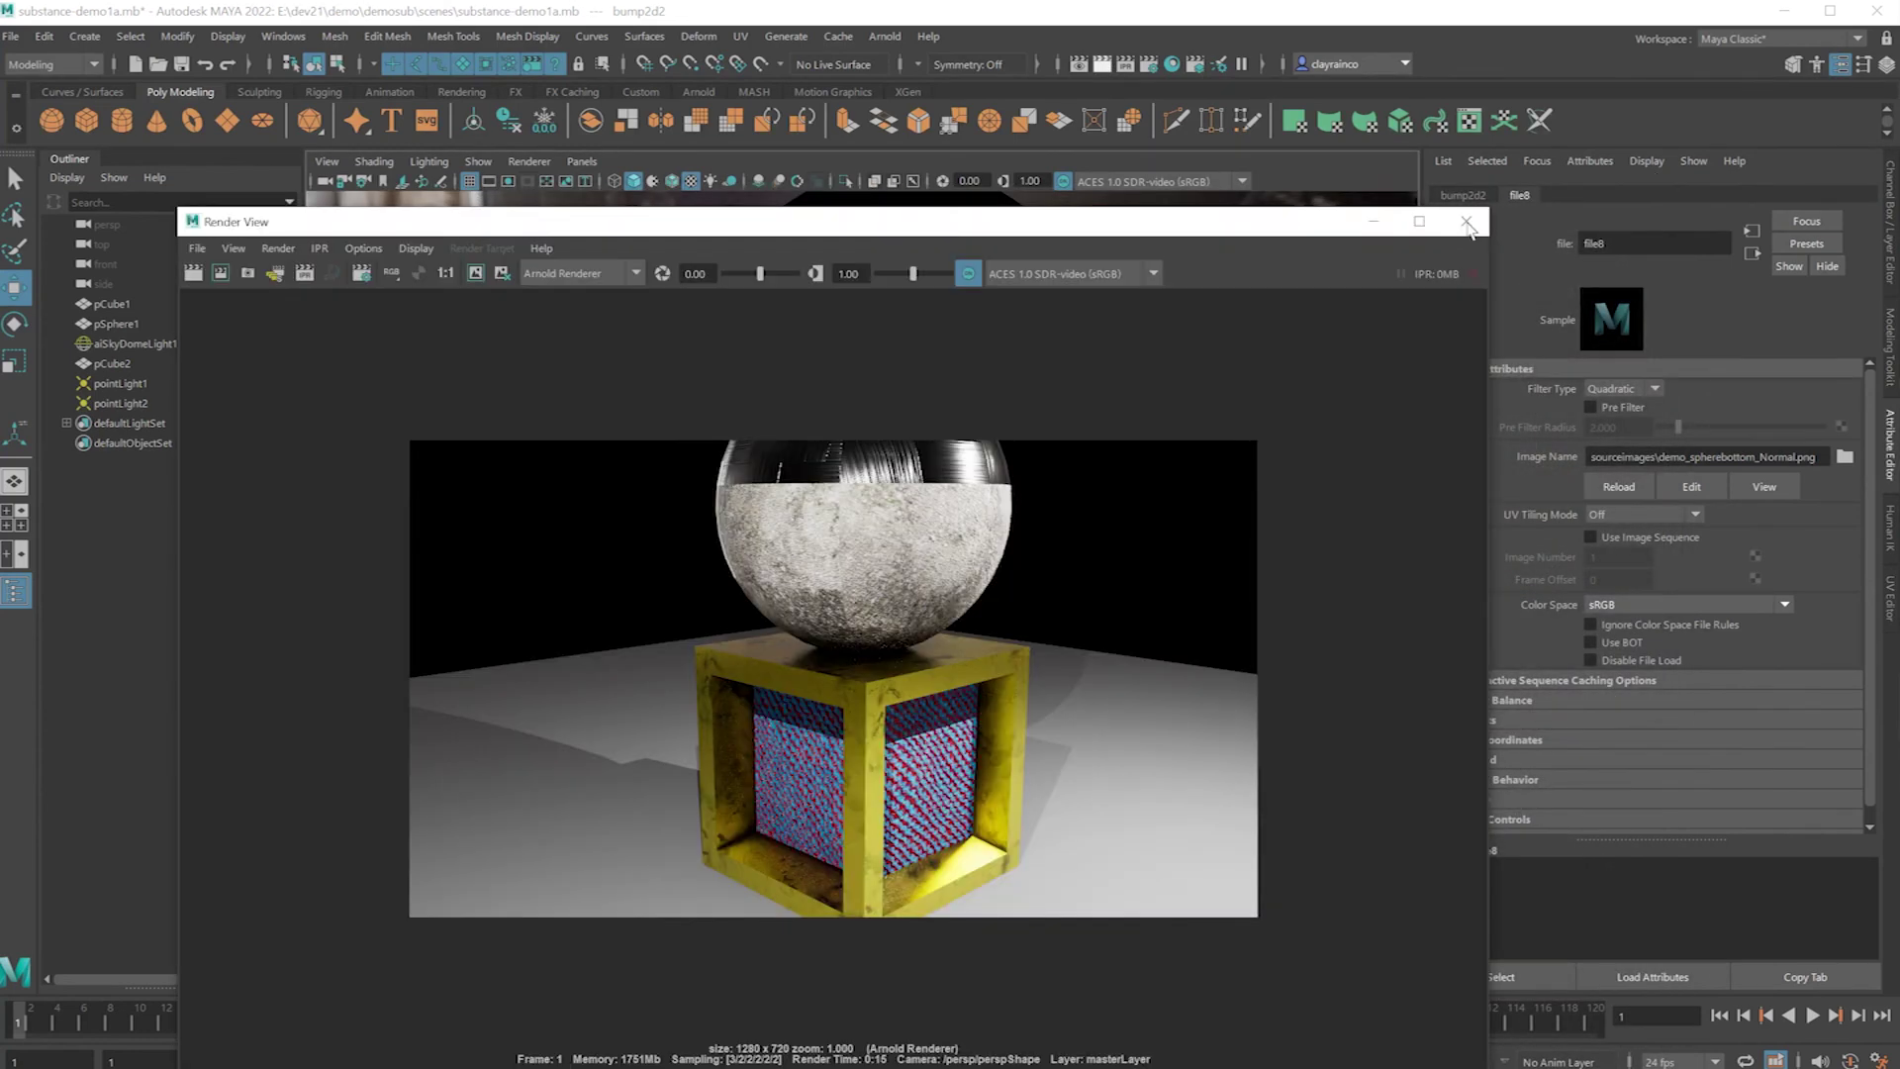